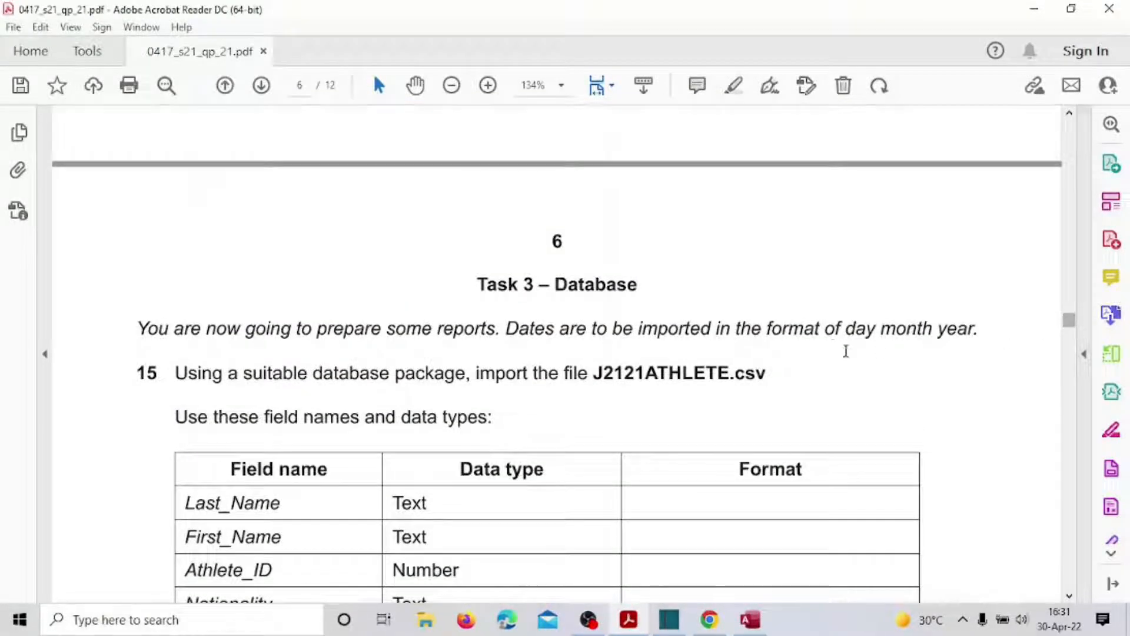
Read the Task 3 database instructions on the required date format and the field table for J2121ATHLETE.csv
scroll(827, 344, "down", 1)
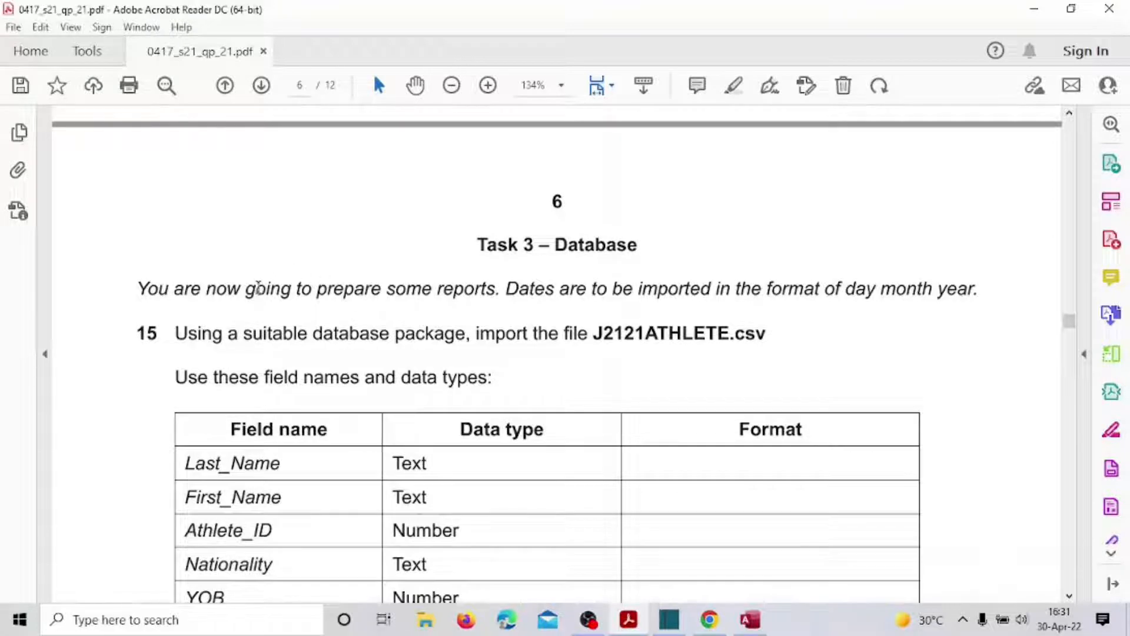
left_click_drag(174, 290, 863, 291)
left_click(859, 291)
left_click_drag(848, 290, 965, 298)
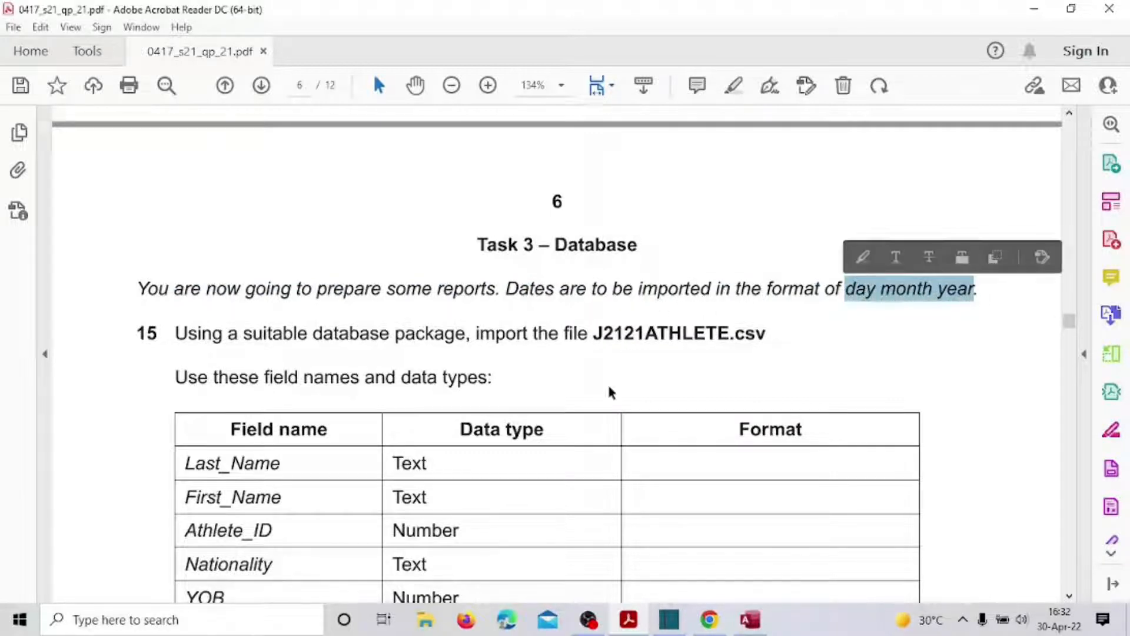
scroll(608, 392, "down", 2)
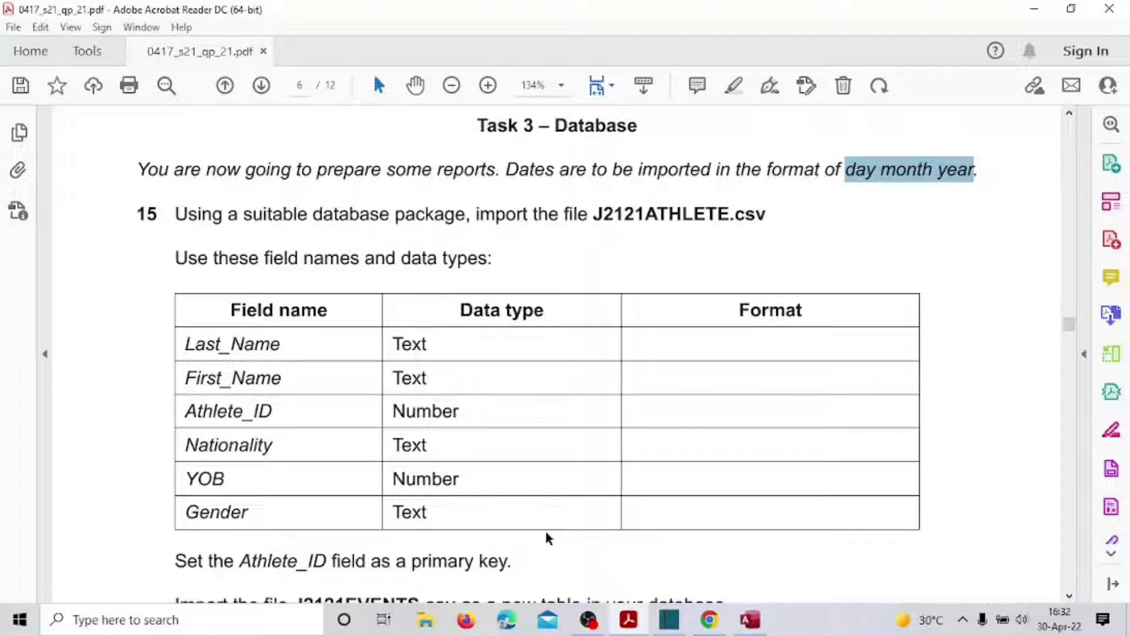
Switch to Access and start importing an external text file into the 2021ACC1 database
left_click(753, 619)
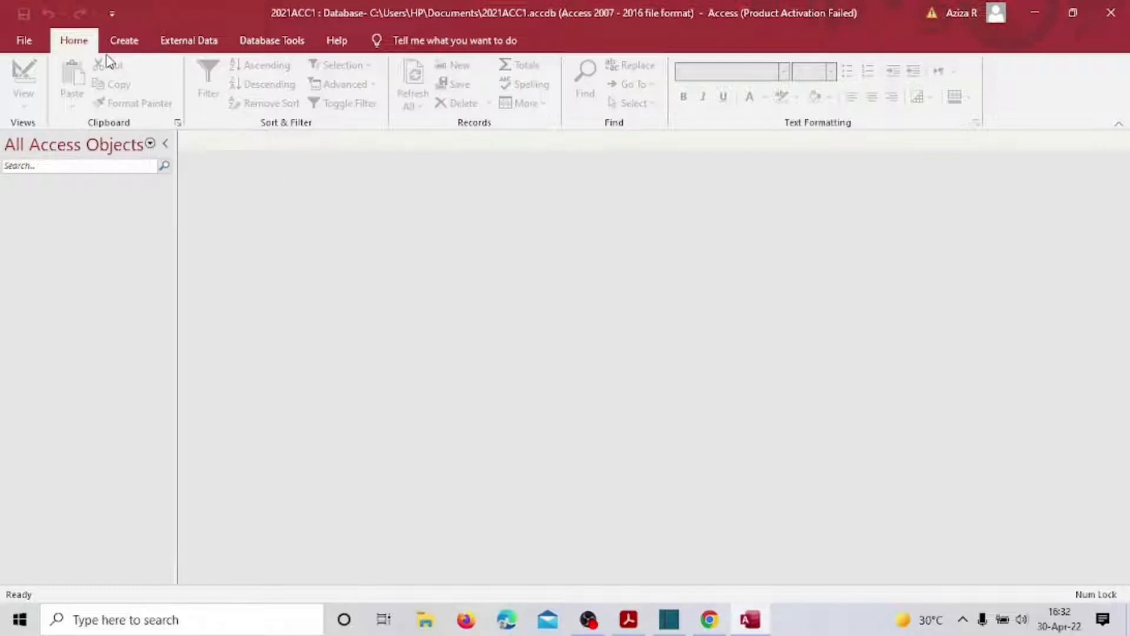
left_click(184, 41)
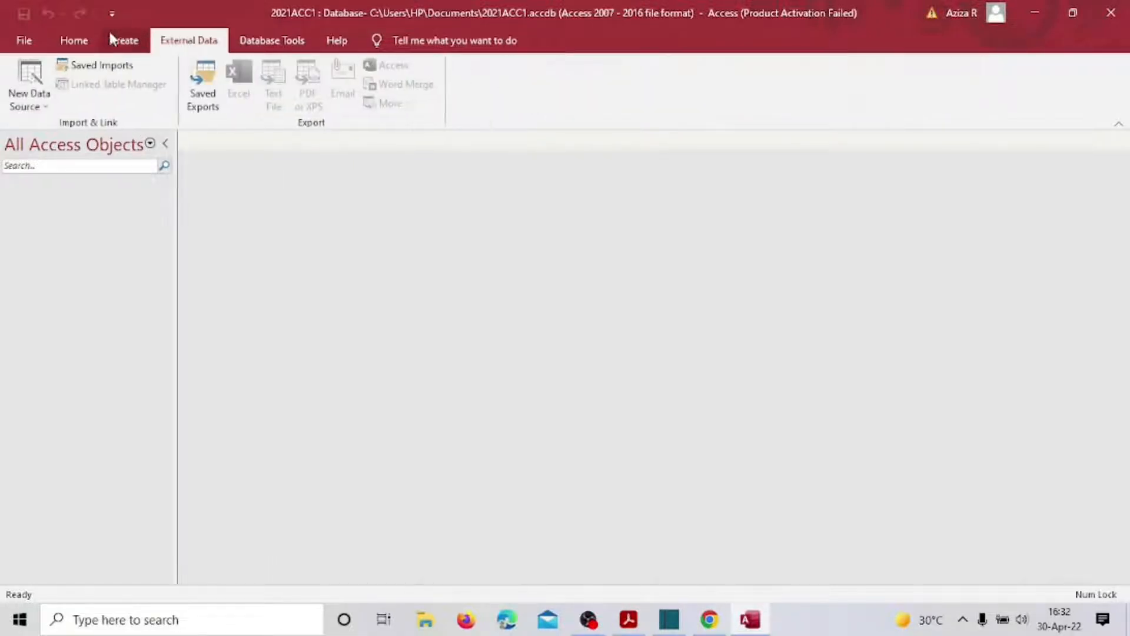
left_click(29, 97)
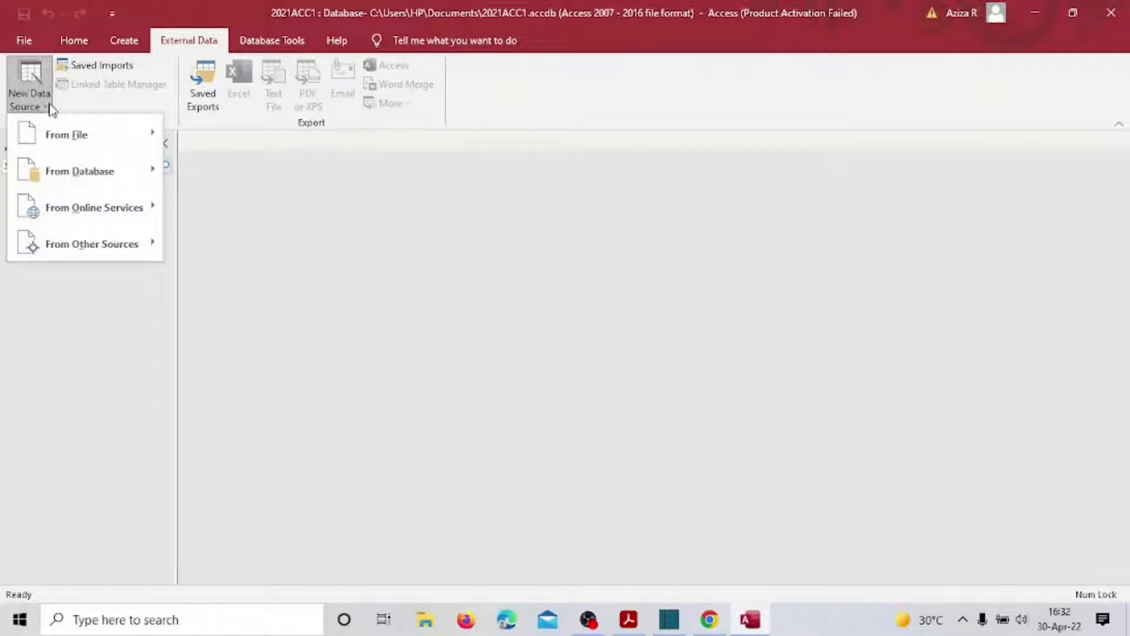
mouse_move(66, 137)
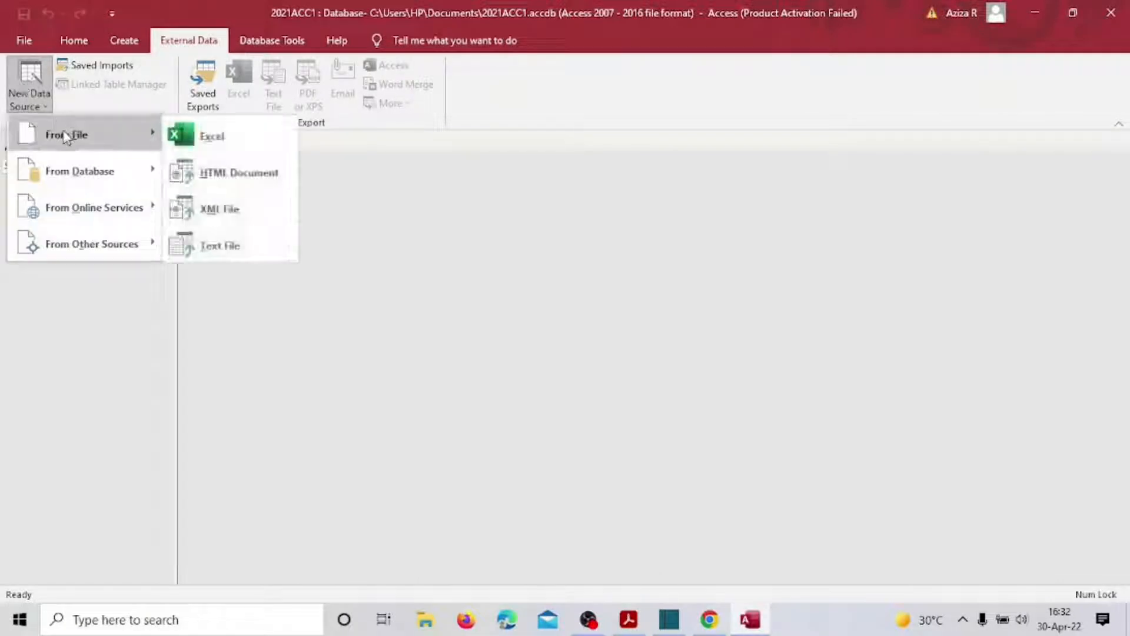
left_click(236, 255)
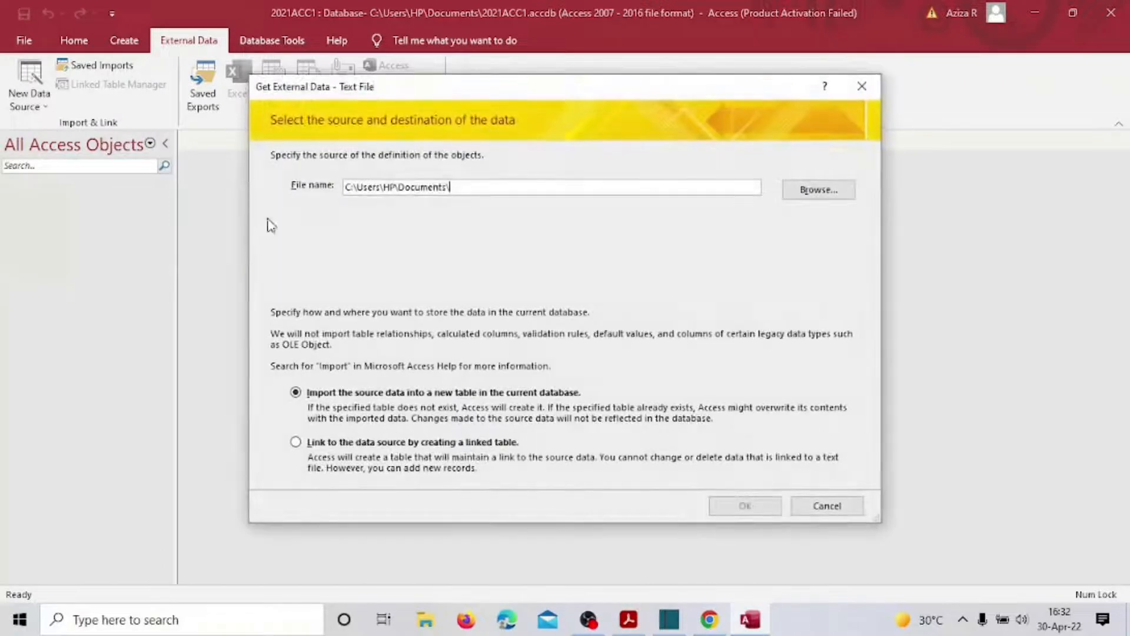
Choose J2121ATHLETE.csv from D:\Documents\YT\2021\MAY.JUNE\PAPER 21 as the source for a new table
left_click(804, 195)
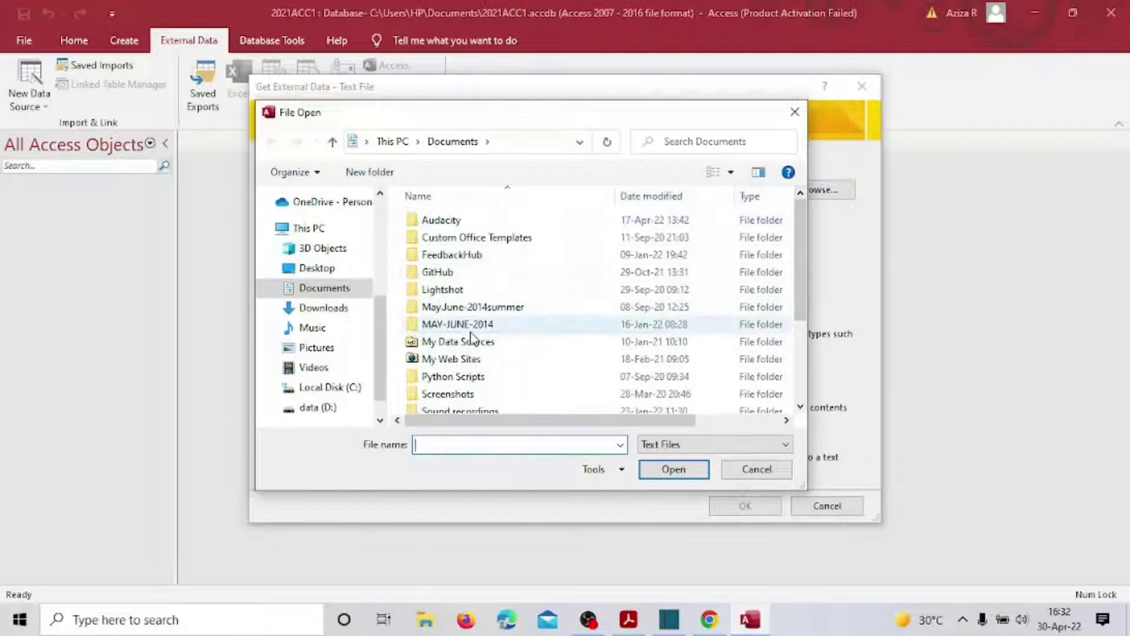
scroll(473, 330, "down", 3)
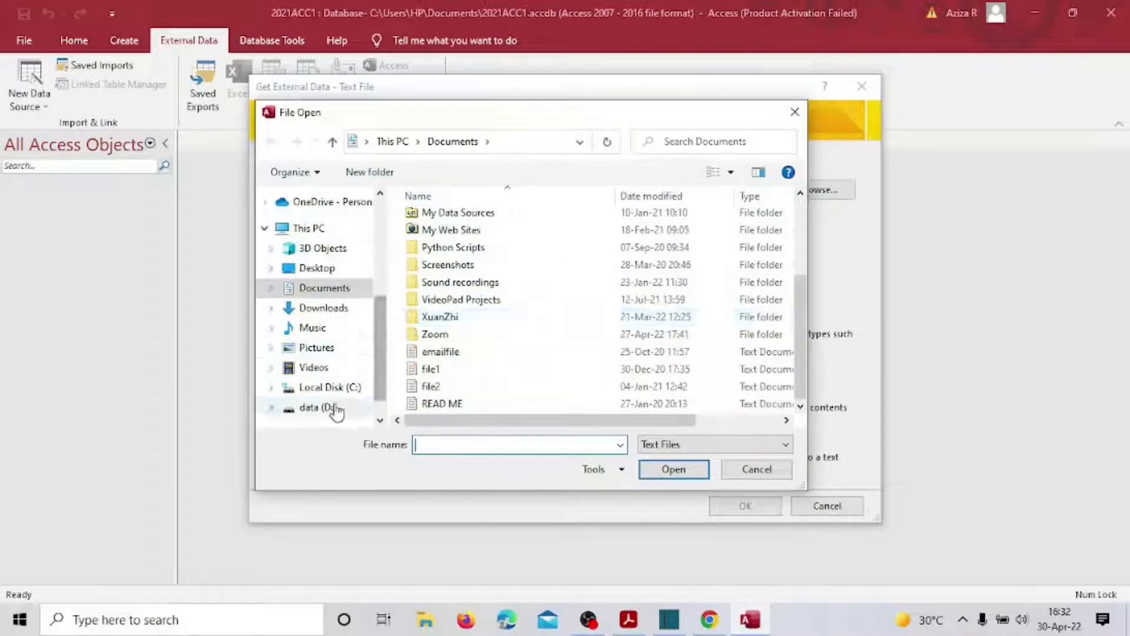
left_click(321, 407)
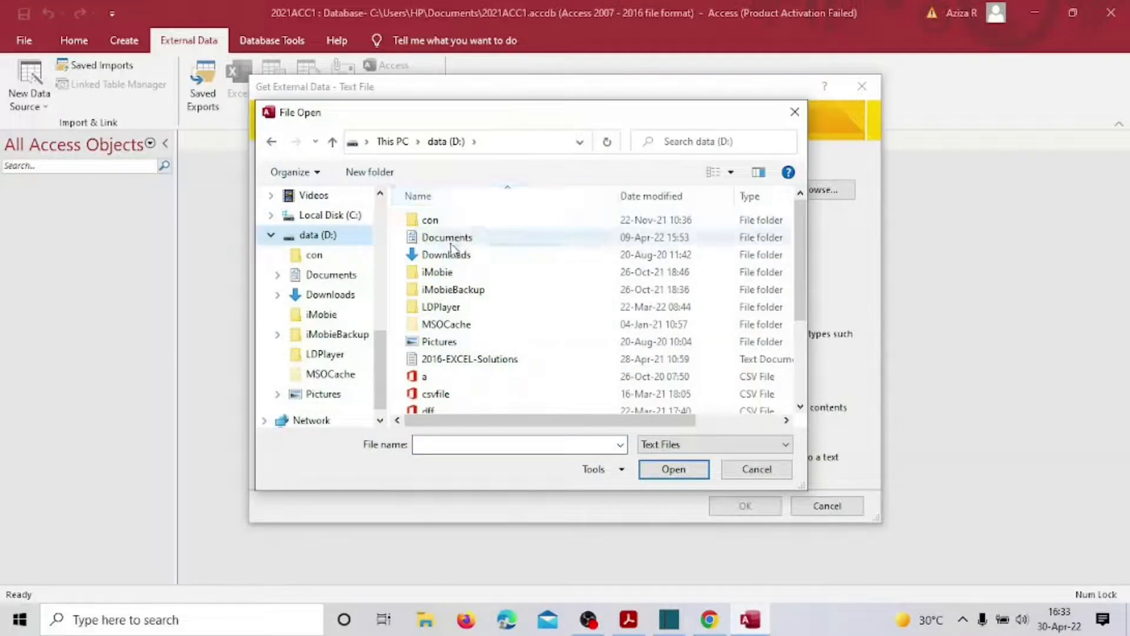
double_click(468, 236)
scroll(504, 261, "down", 6)
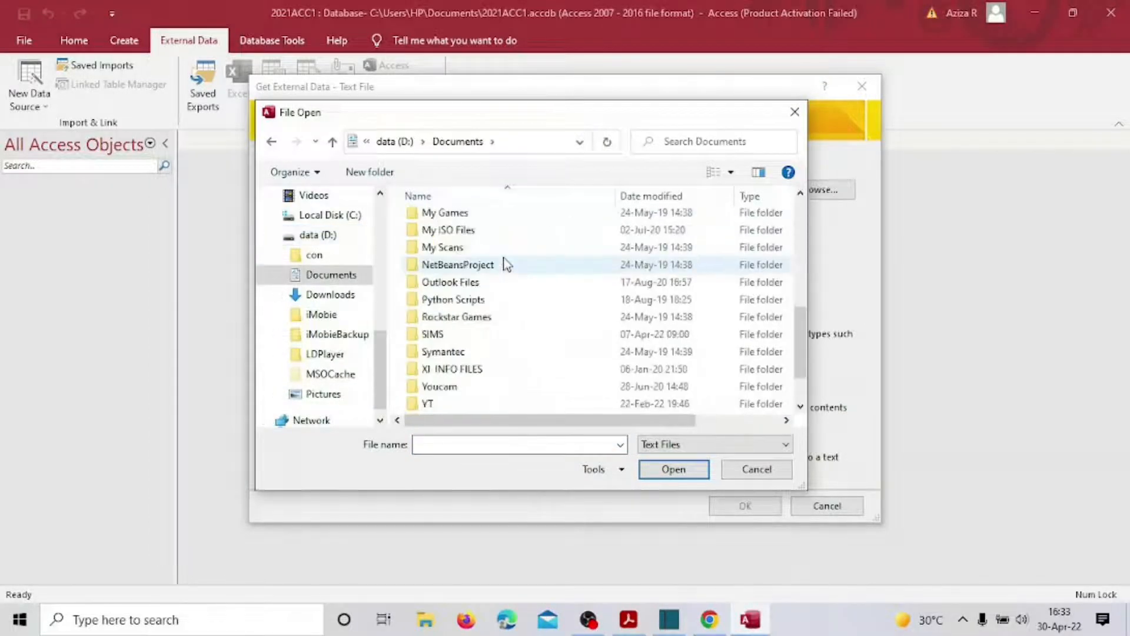
double_click(422, 353)
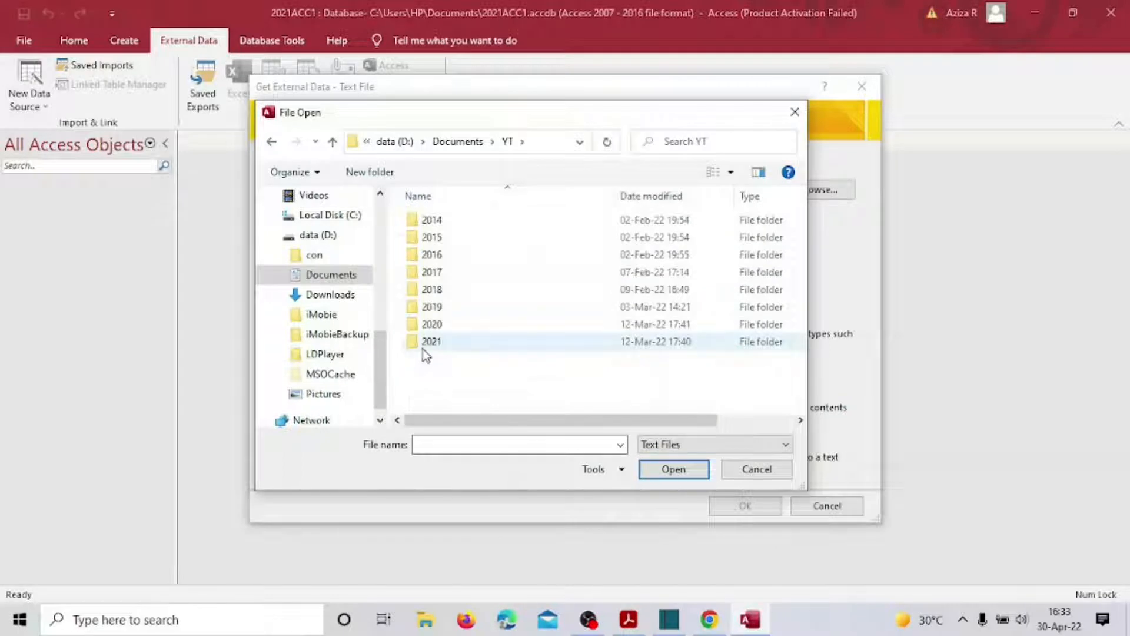
double_click(423, 350)
double_click(449, 237)
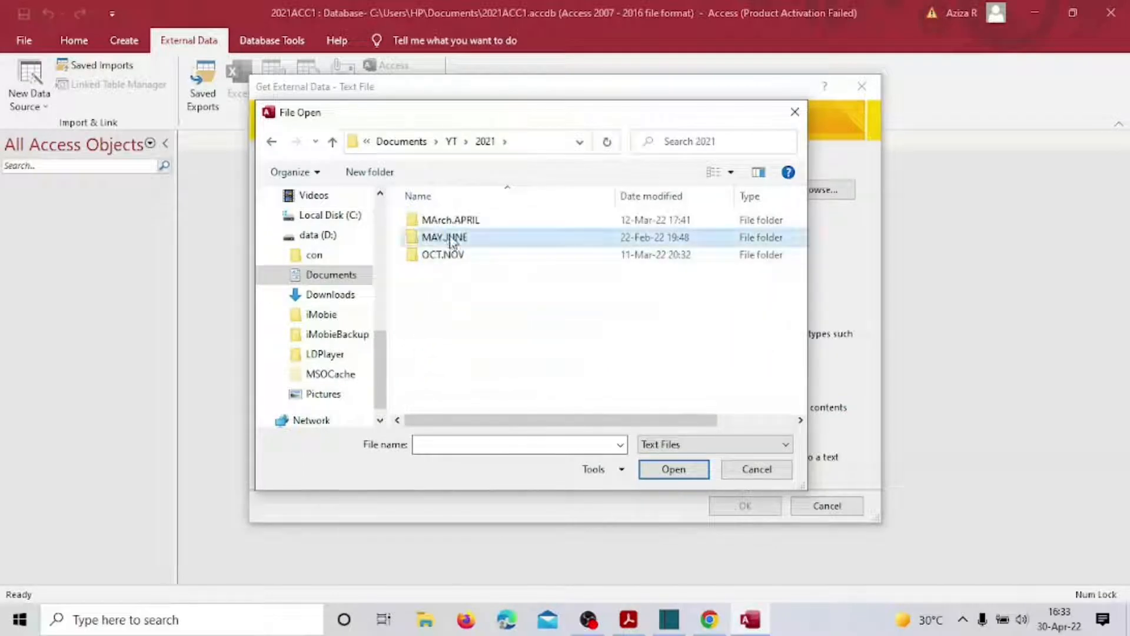
double_click(466, 222)
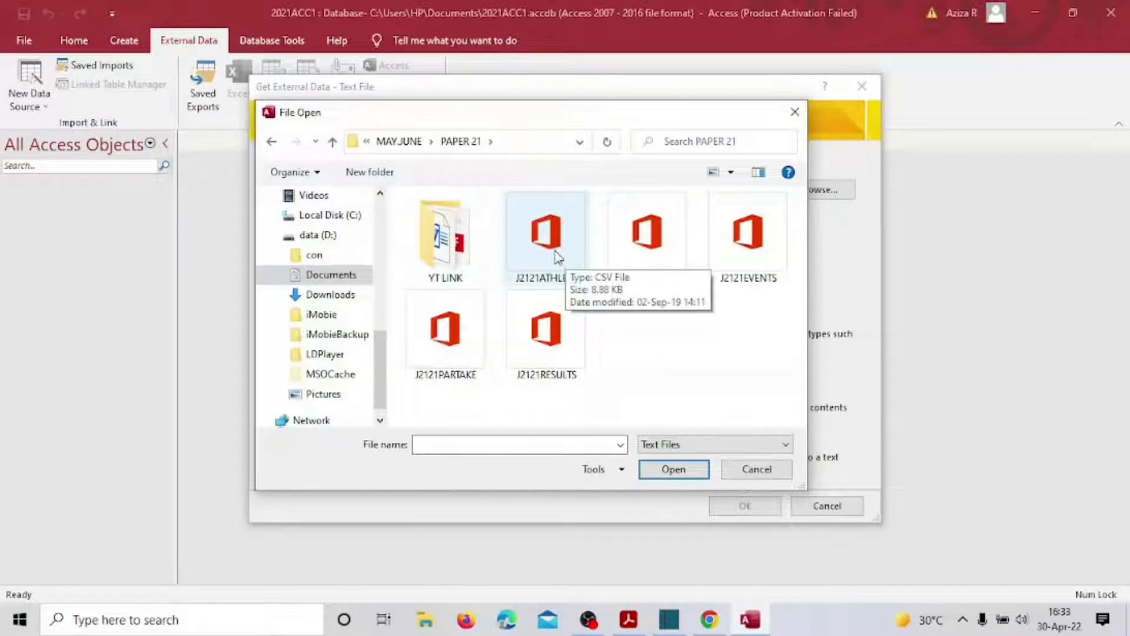
double_click(537, 245)
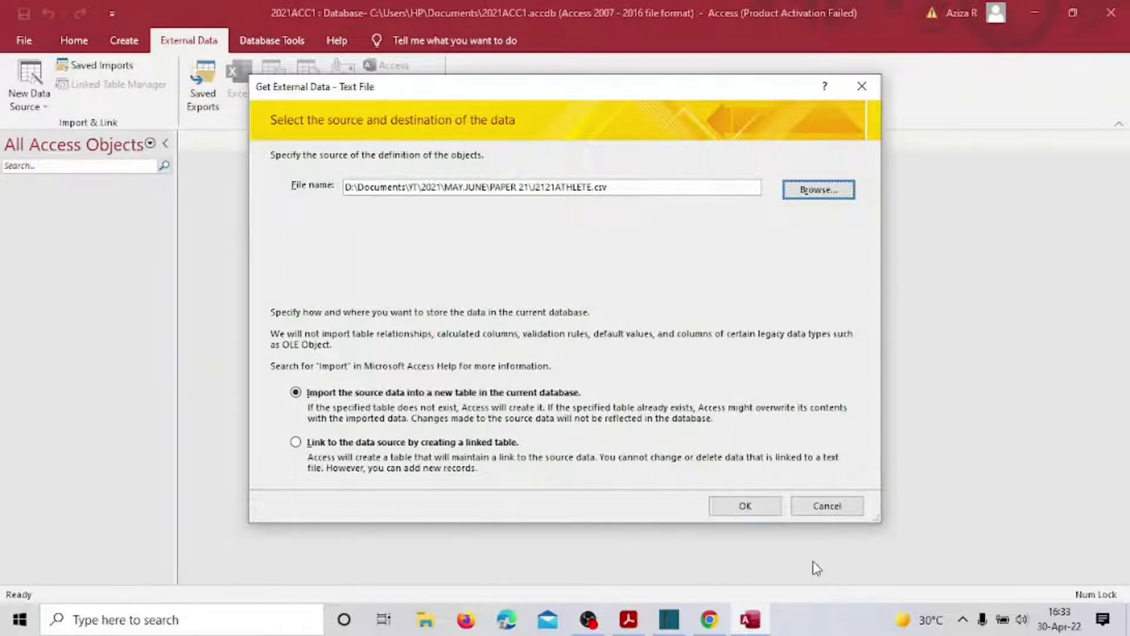
left_click(756, 517)
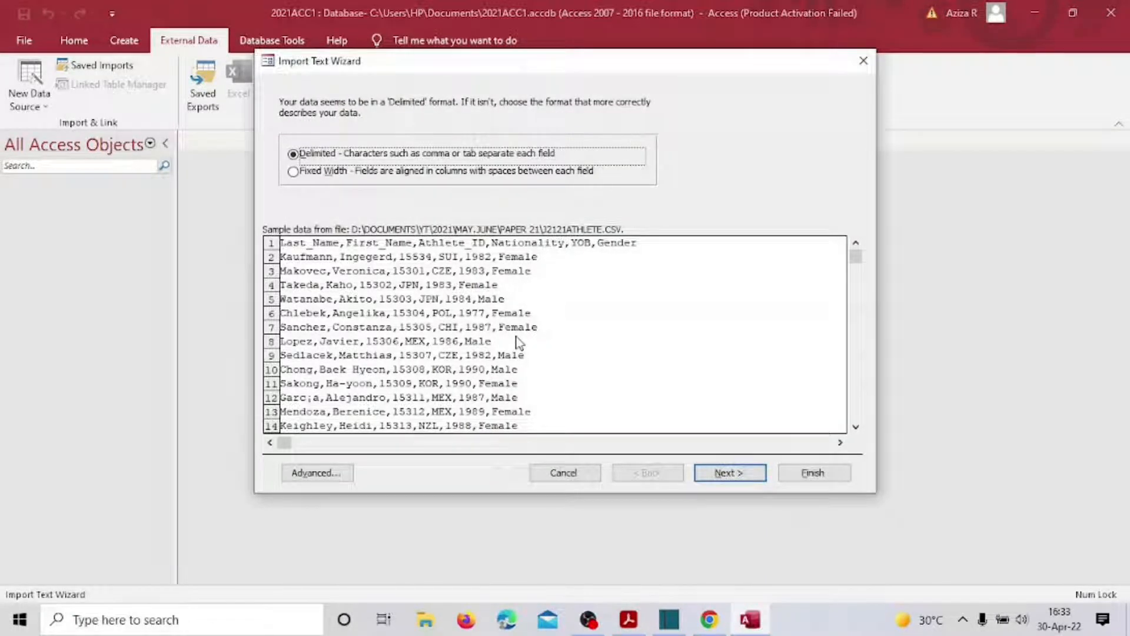
Keep the delimited format with comma separators and mark the first row as containing field names
left_click(754, 478)
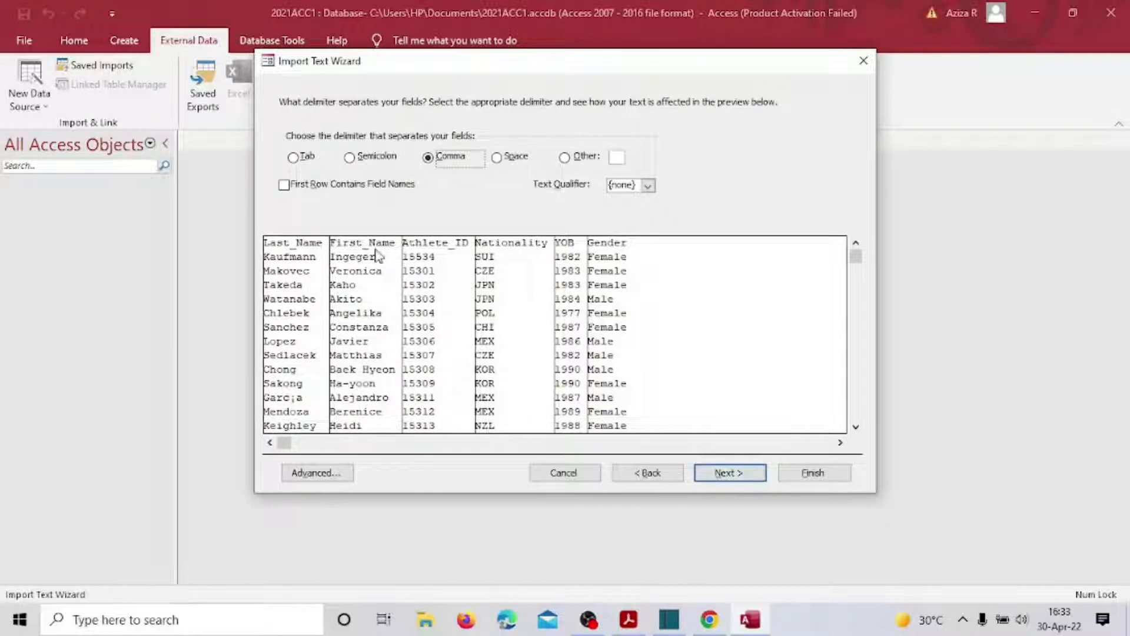
left_click(284, 186)
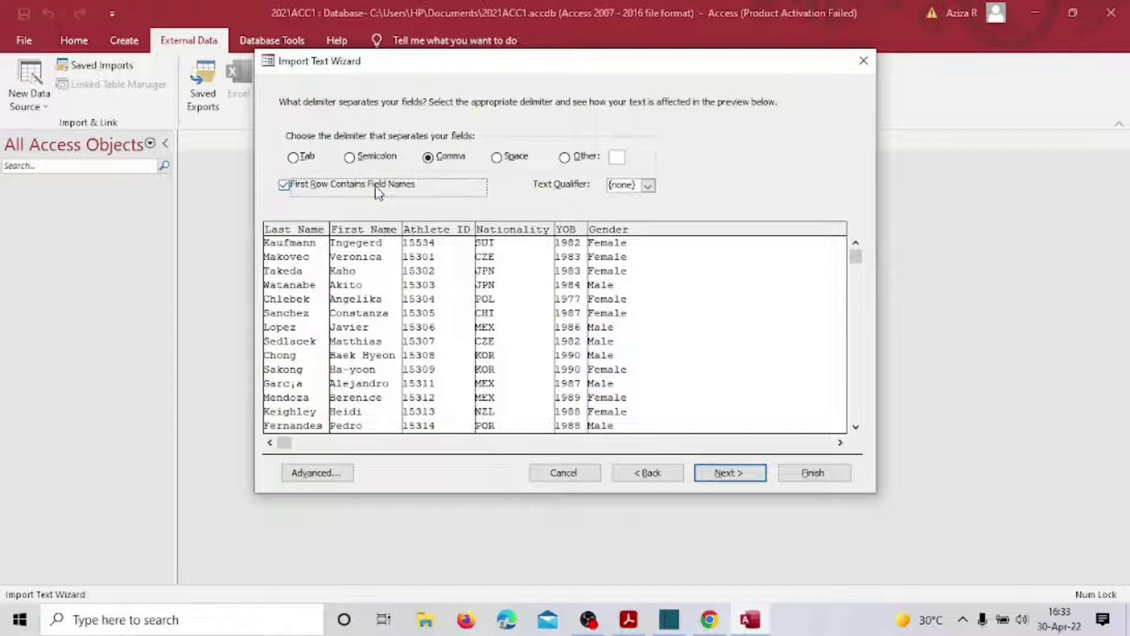
left_click(720, 473)
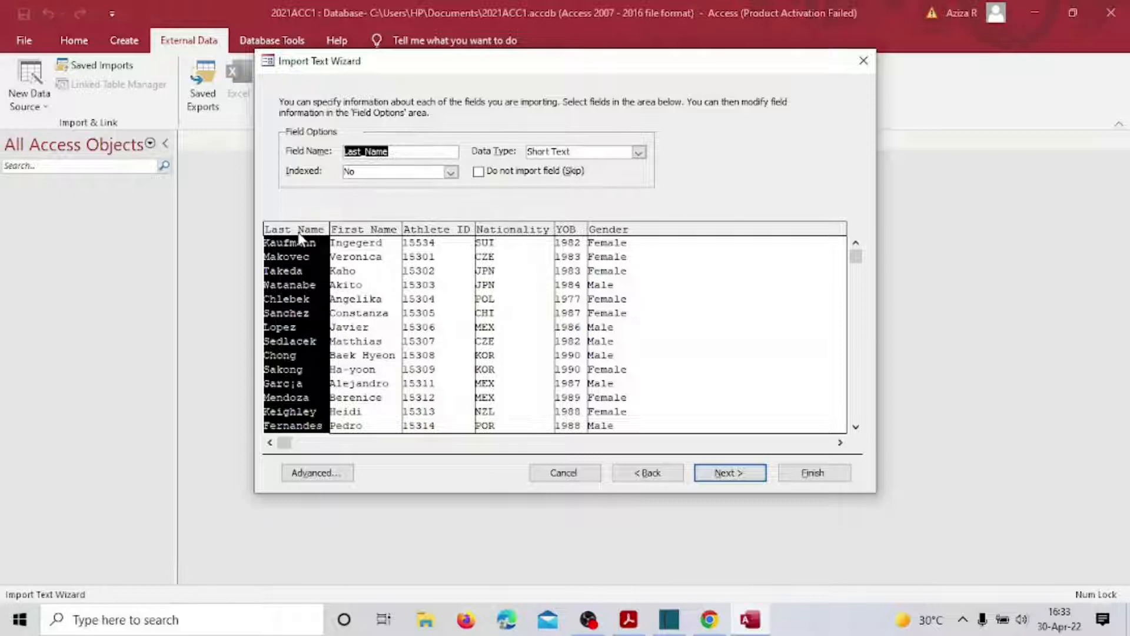
Check the required data types in the exam paper and set Athlete_ID to Integer in the advanced import specification
left_click(321, 479)
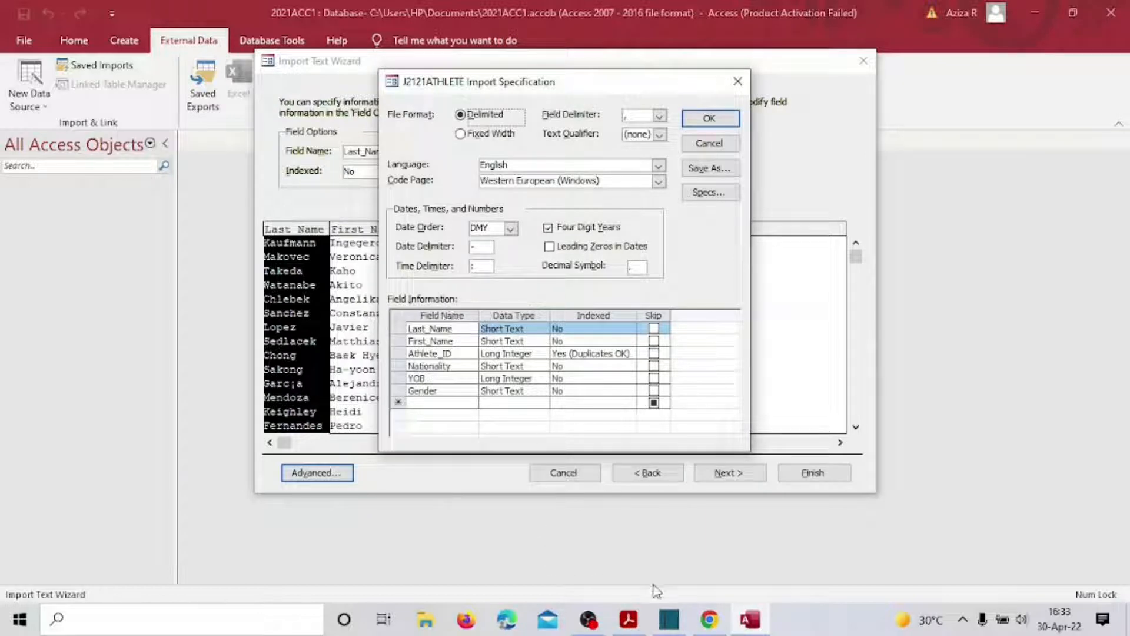
left_click(630, 619)
scroll(456, 448, "down", 2)
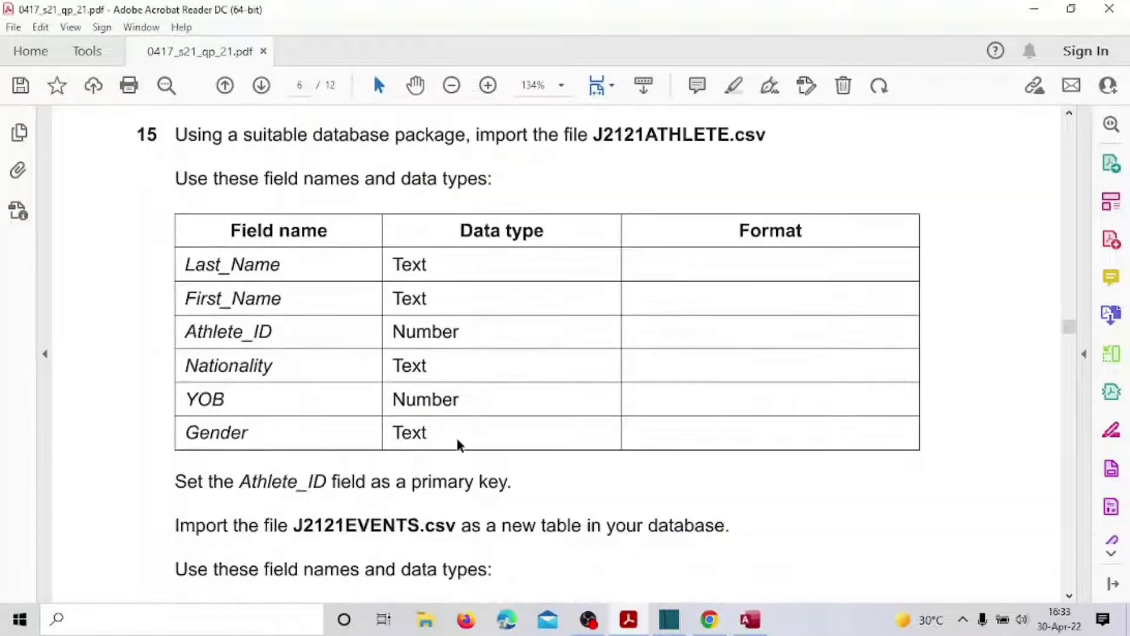
scroll(459, 445, "up", 1)
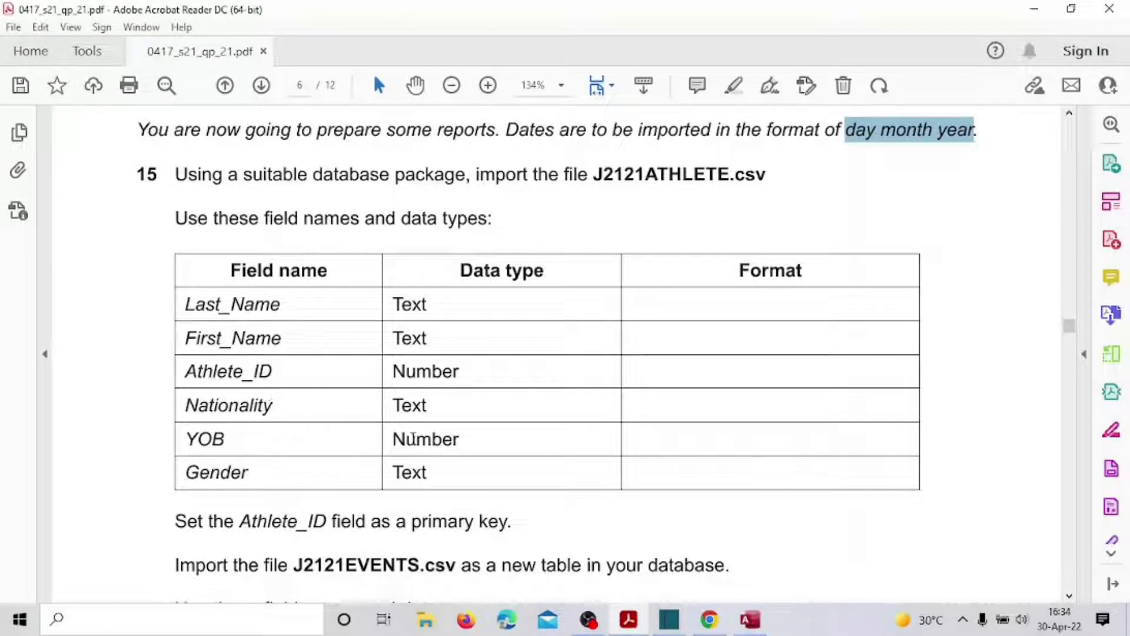
left_click_drag(402, 304, 426, 338)
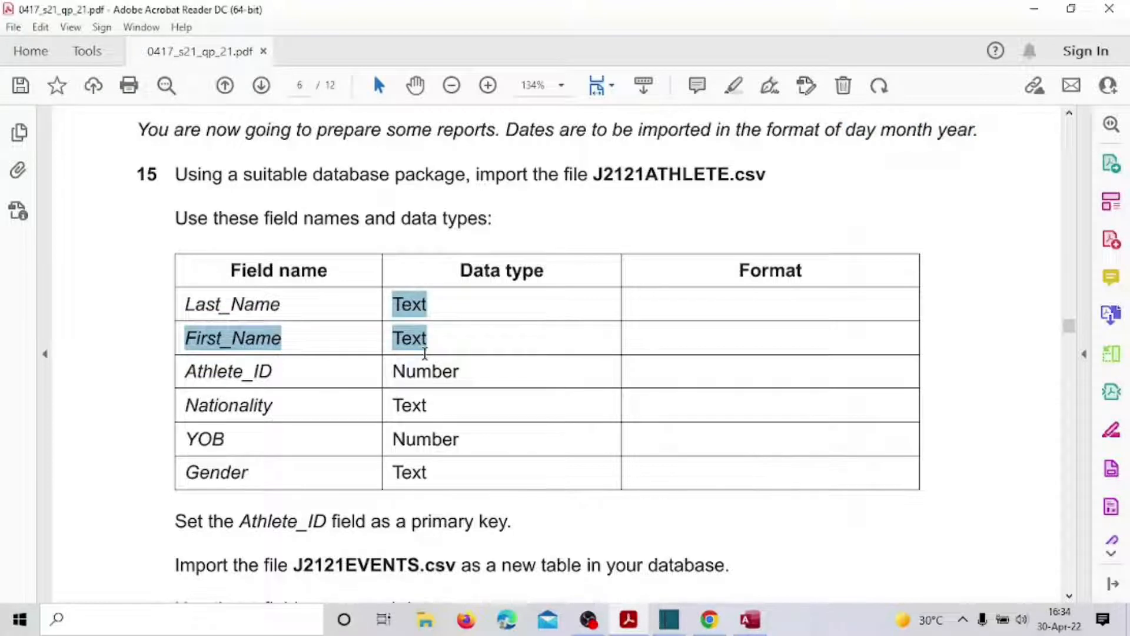
left_click(750, 619)
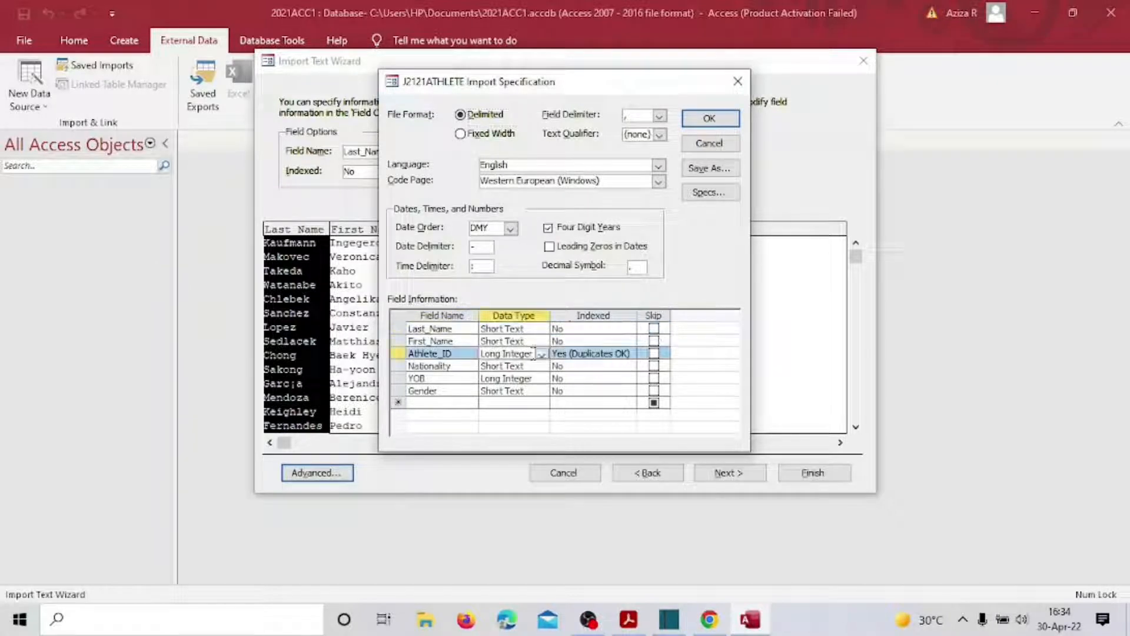
left_click(532, 354)
left_click(543, 355)
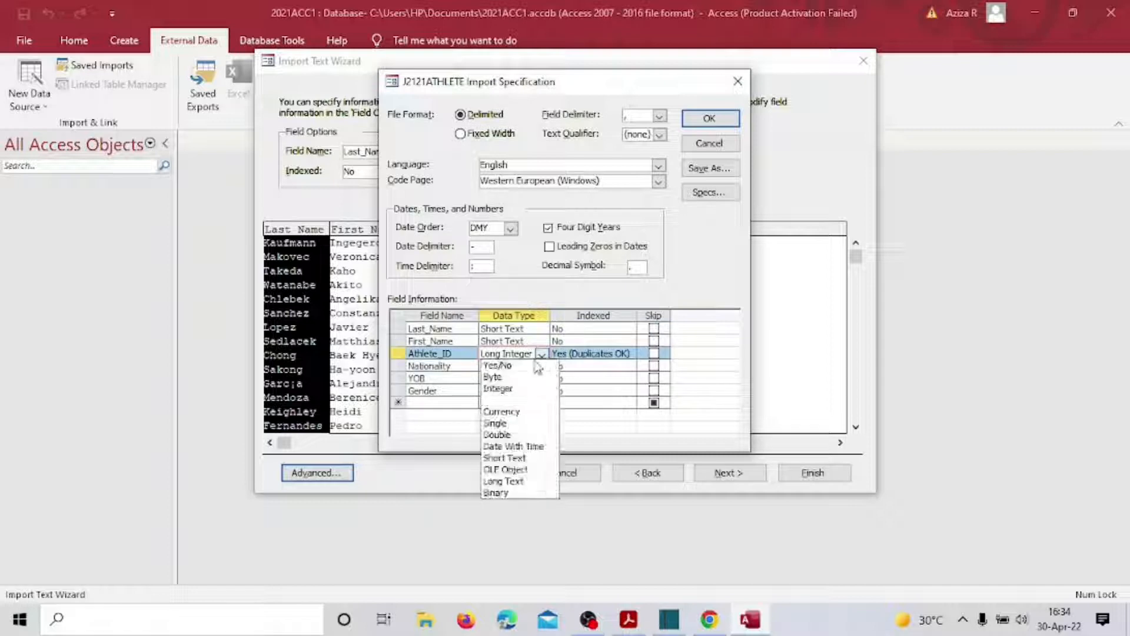
left_click(516, 390)
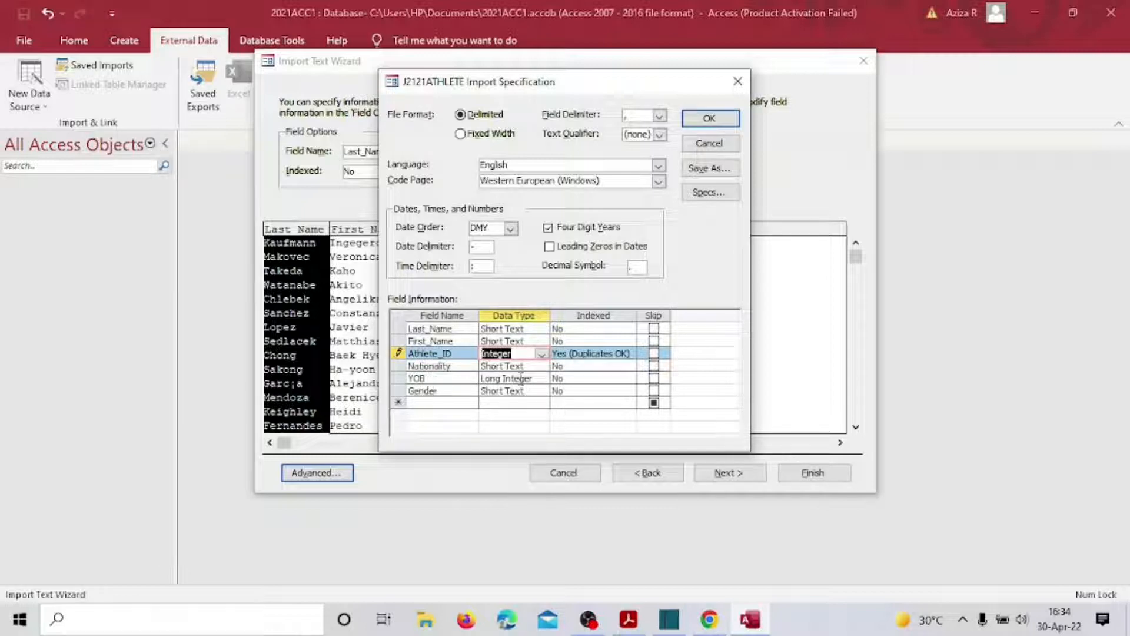
Check the exam paper's field table again and set the YOB field's data type to Integer
left_click(632, 624)
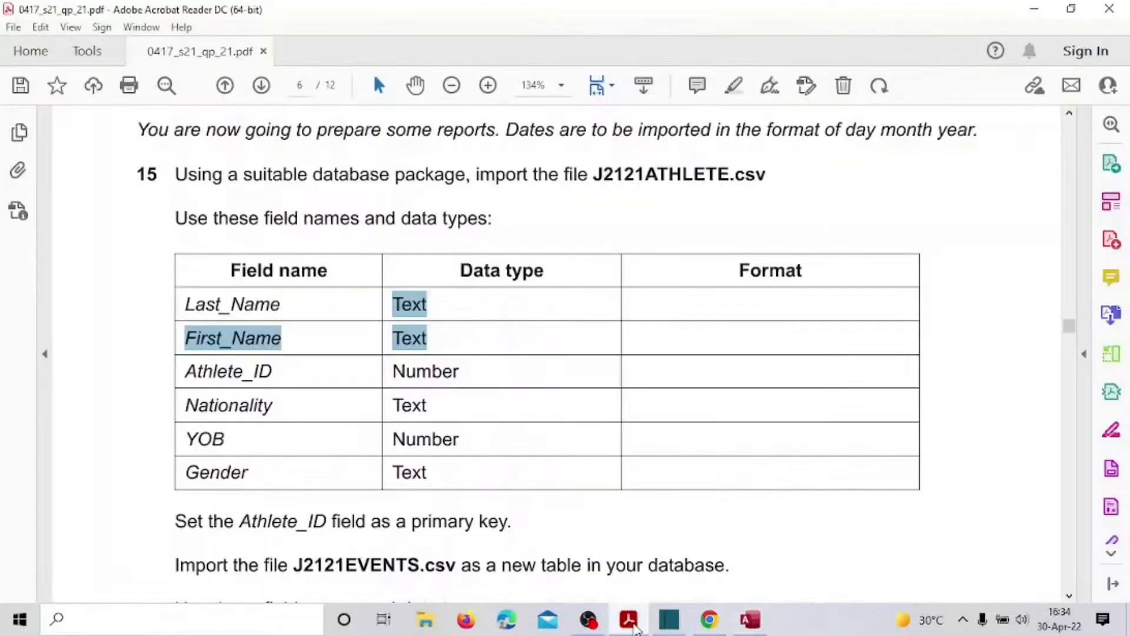
left_click(629, 621)
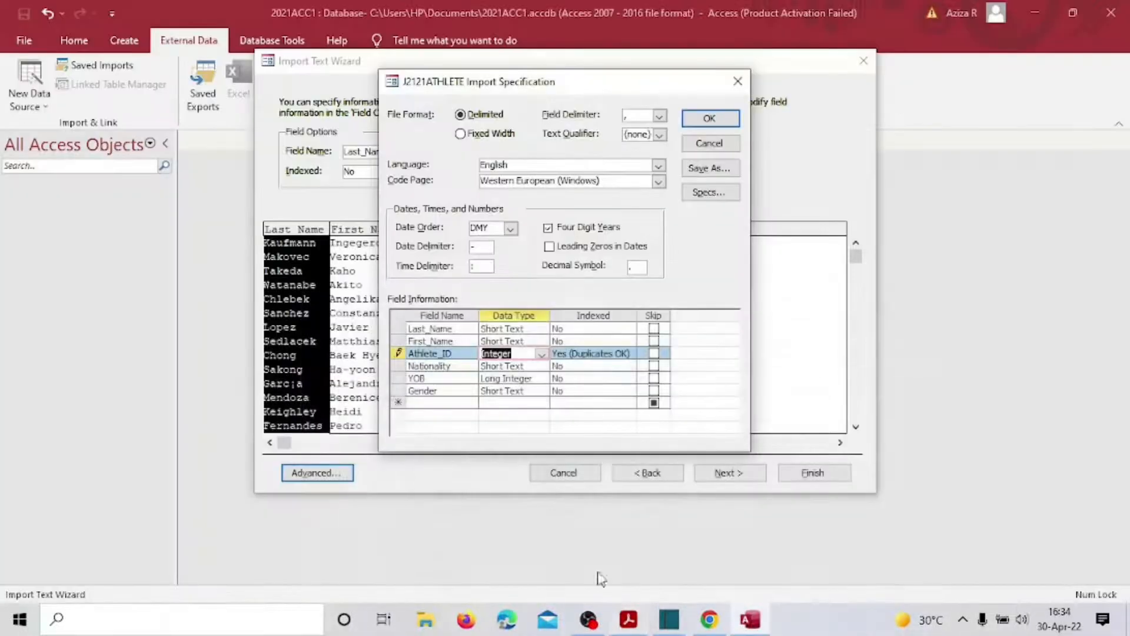
left_click(537, 380)
left_click(541, 380)
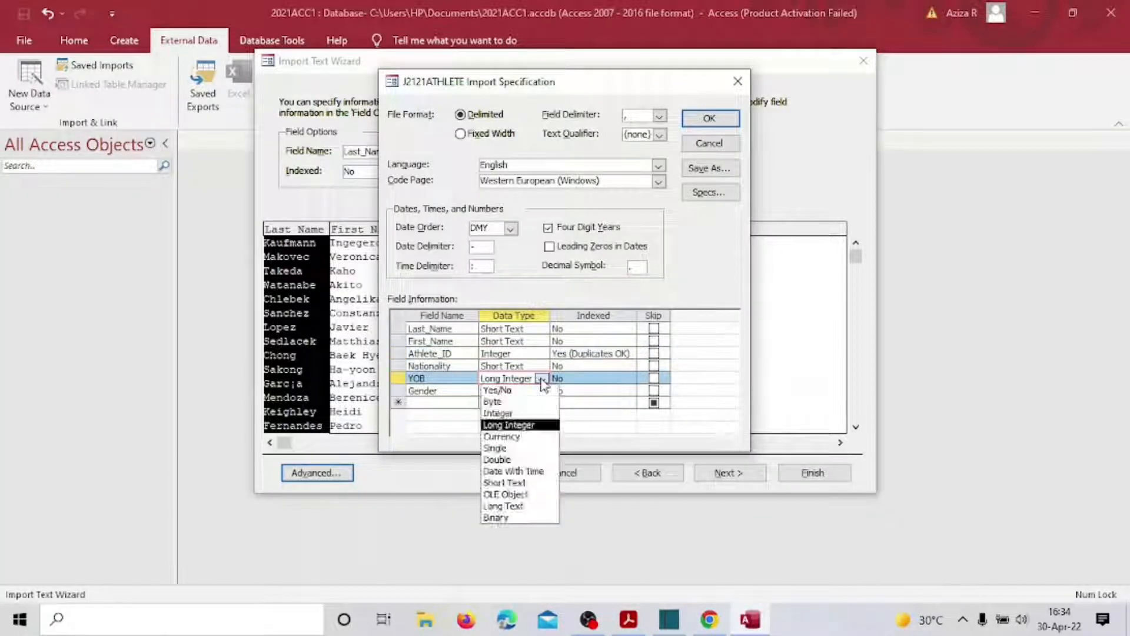
left_click(525, 414)
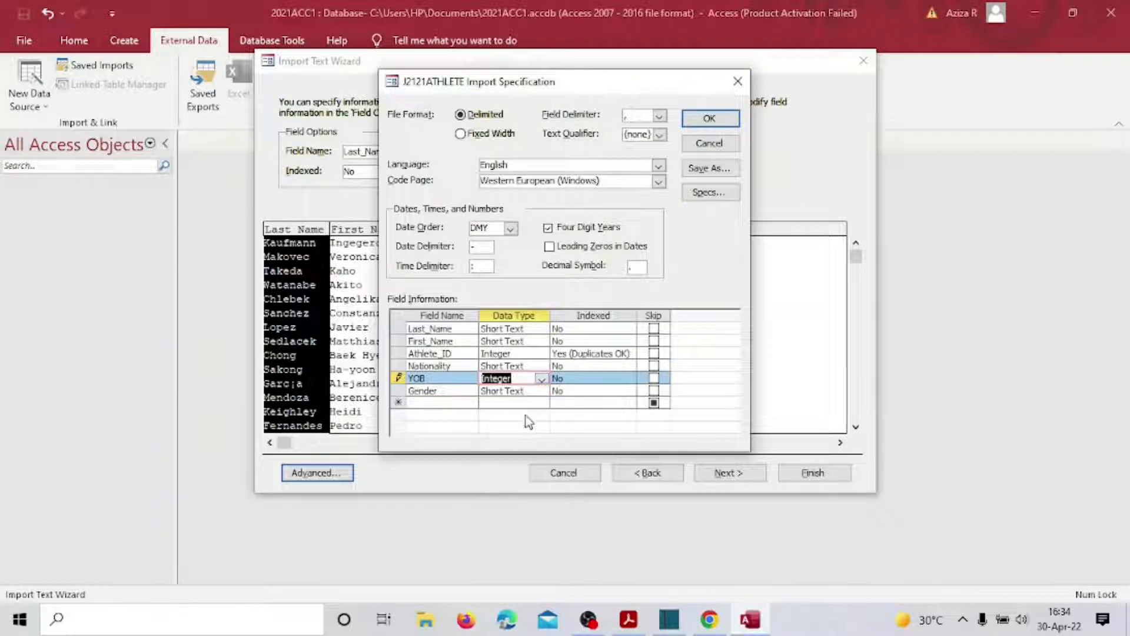
Compare the field types with the exam paper, accept the import specification and proceed to the primary key options
left_click(643, 620)
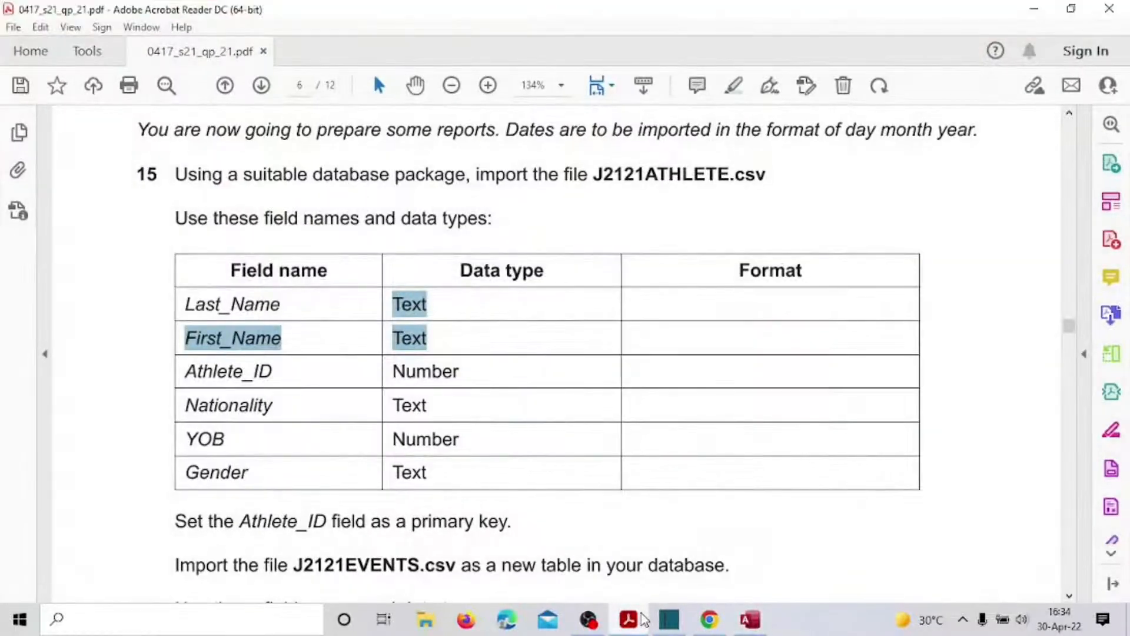
left_click(643, 619)
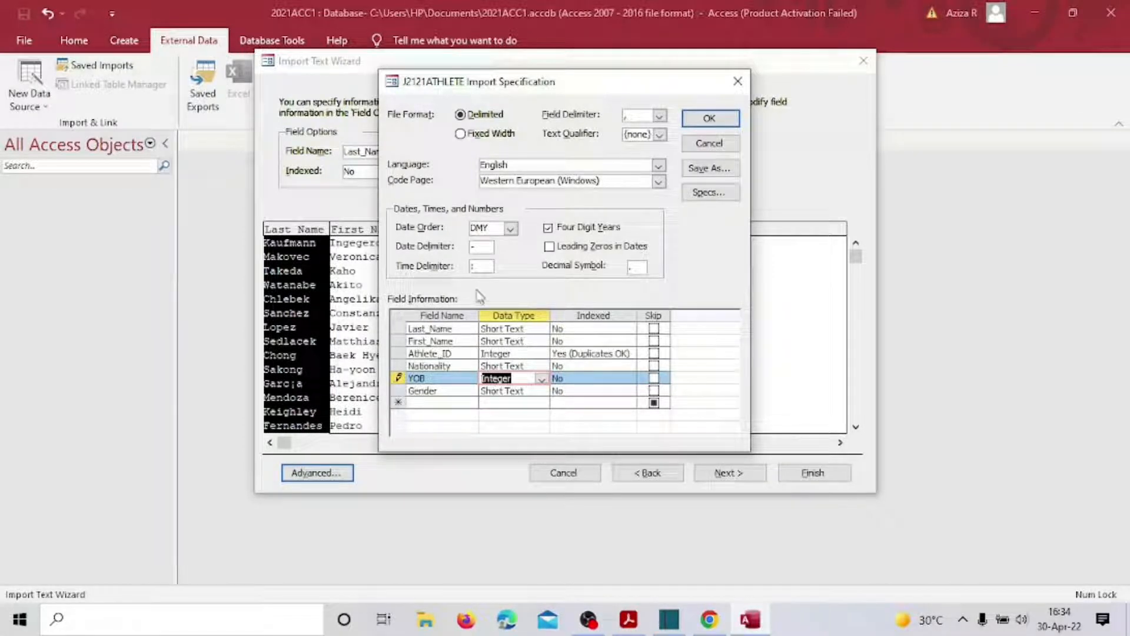
left_click(702, 121)
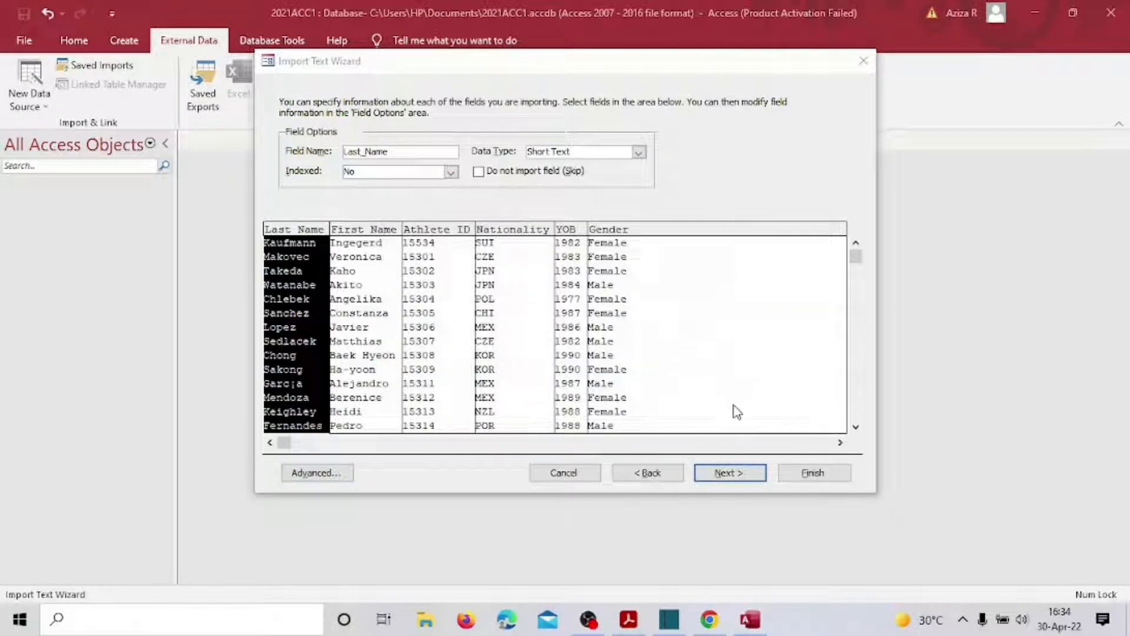
left_click(729, 473)
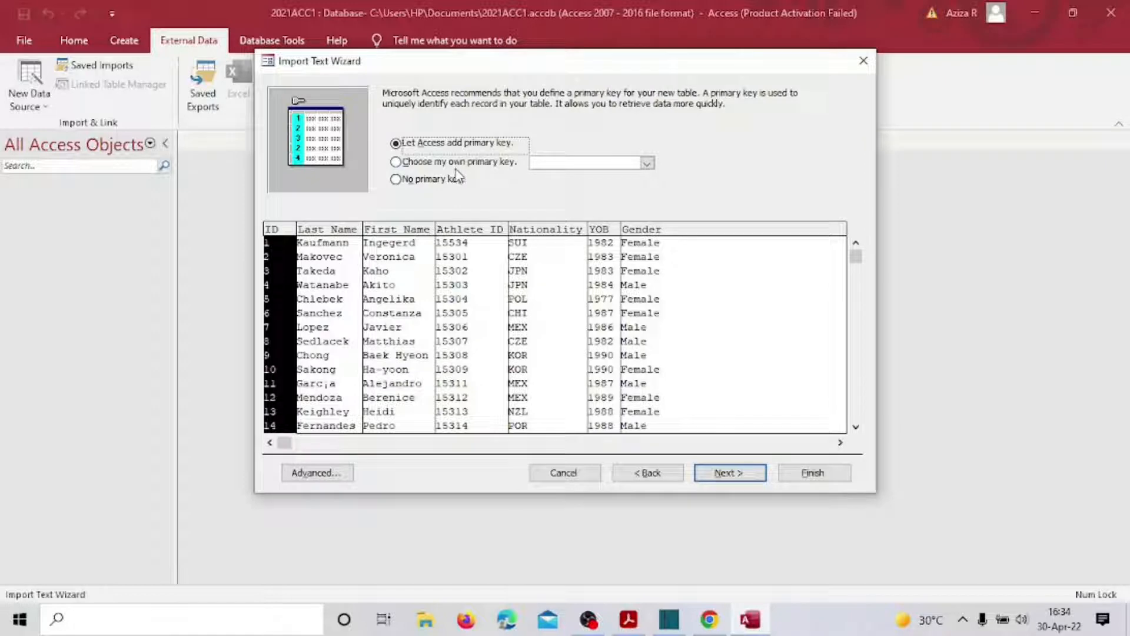
Check the exam paper for which field the athlete table requires as its primary key
left_click(629, 620)
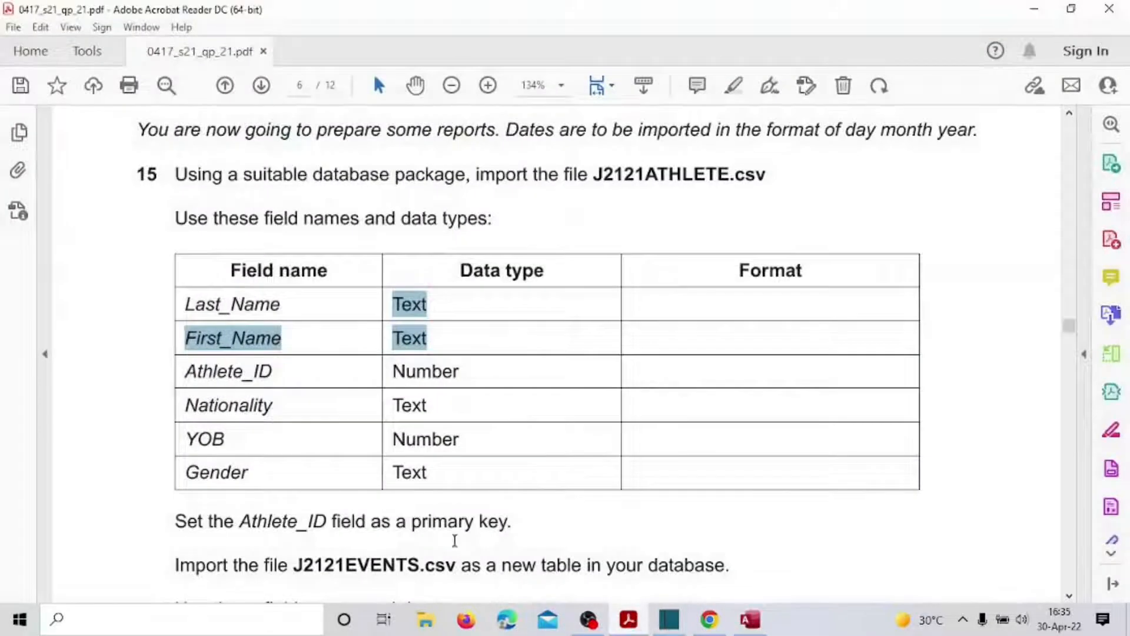
scroll(454, 540, "down", 3)
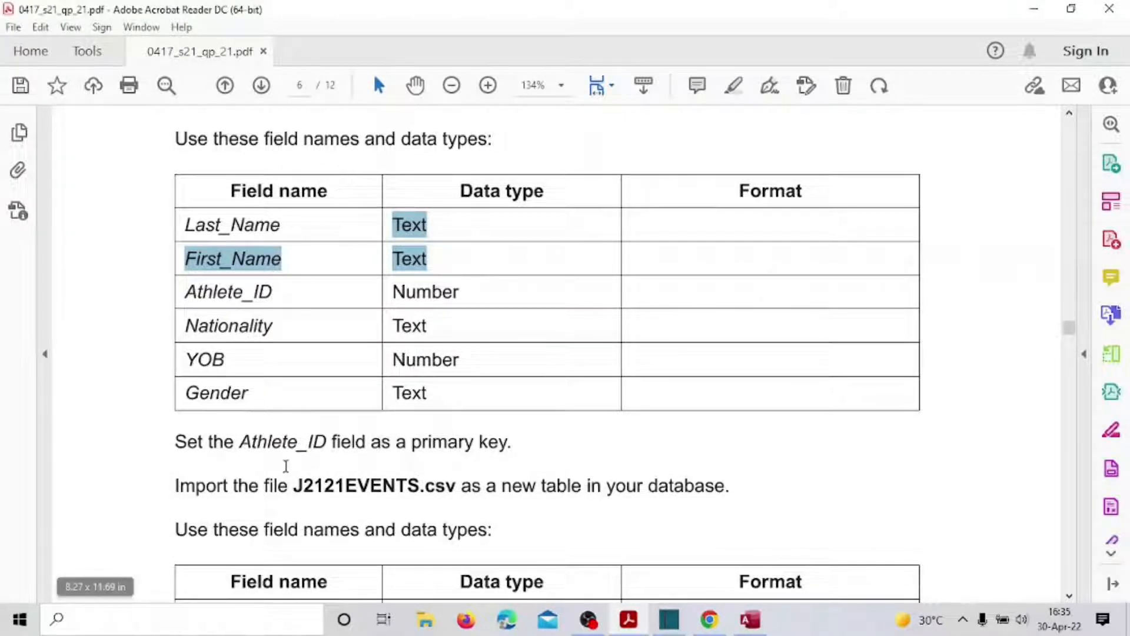
left_click_drag(287, 488, 207, 441)
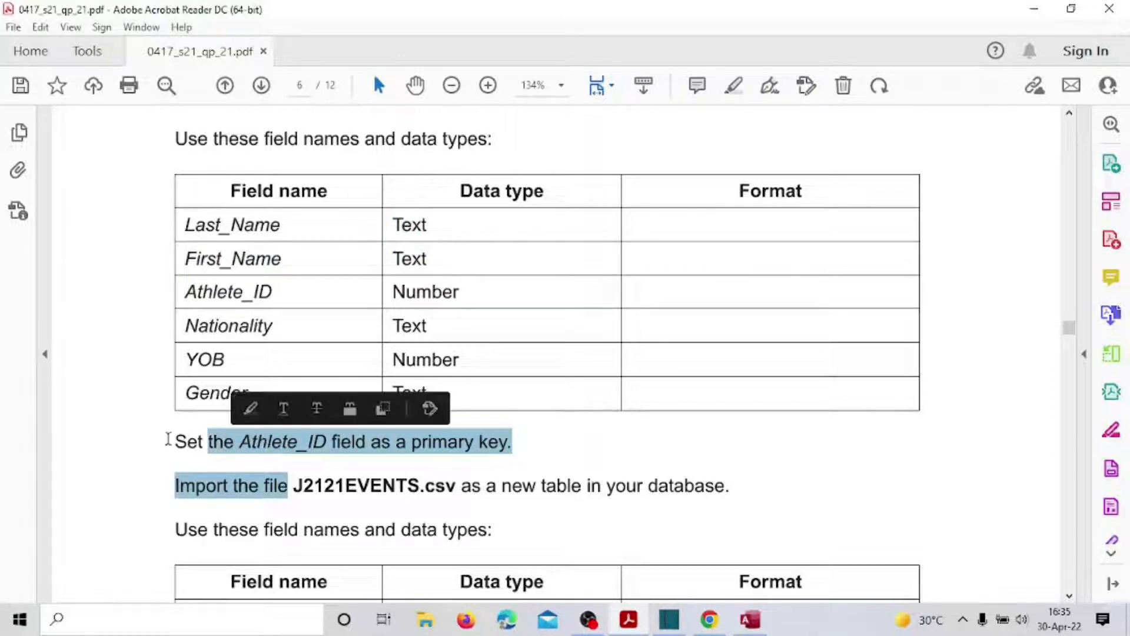
left_click(177, 440)
double_click(179, 440)
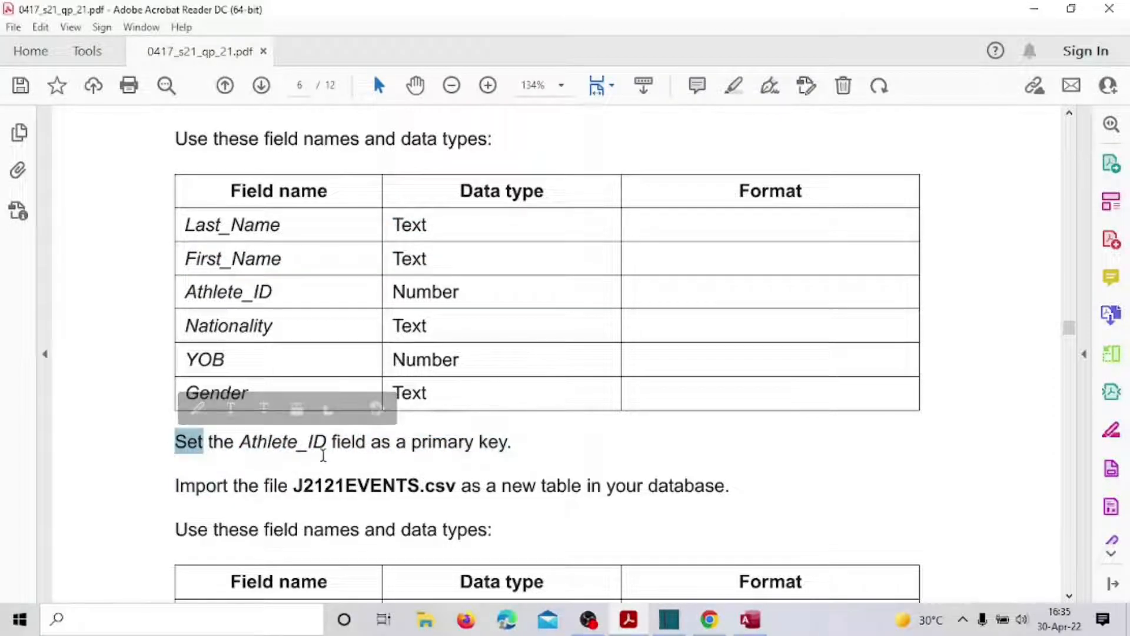
left_click(262, 441)
left_click_drag(262, 442, 386, 453)
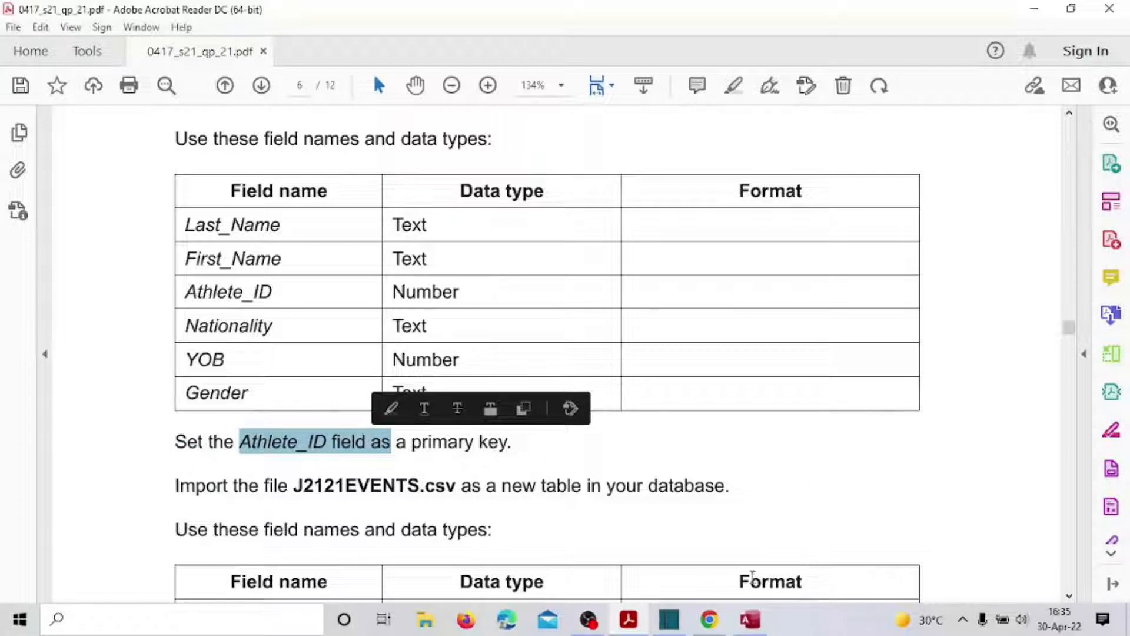
Back in Access, choose a custom primary key for the imported table and set it to Athlete_ID
left_click(749, 620)
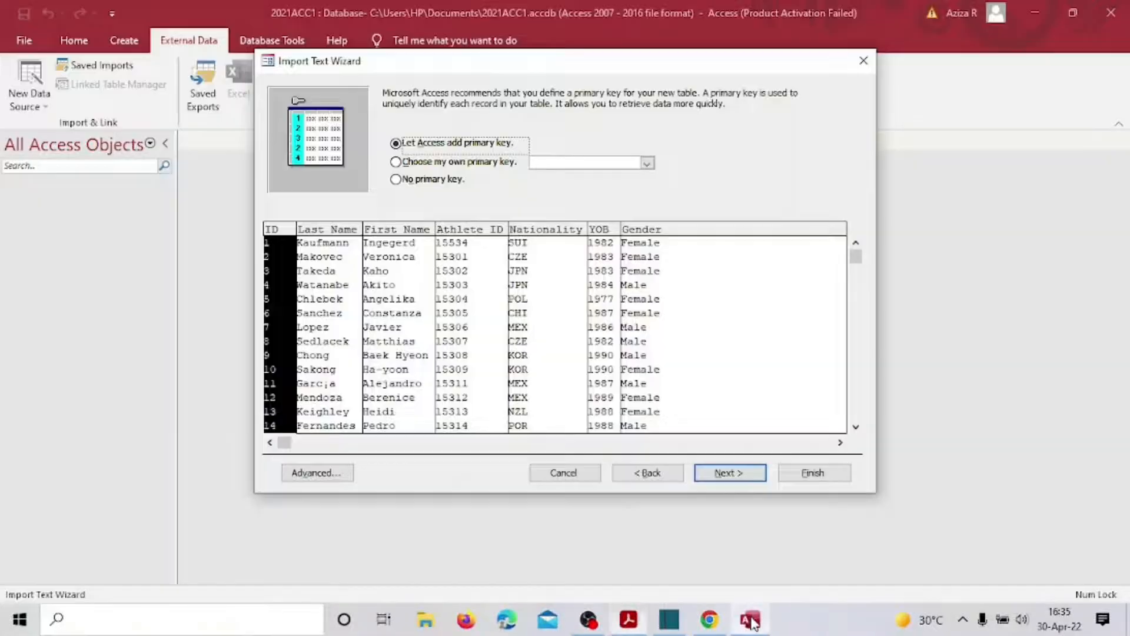
left_click(397, 162)
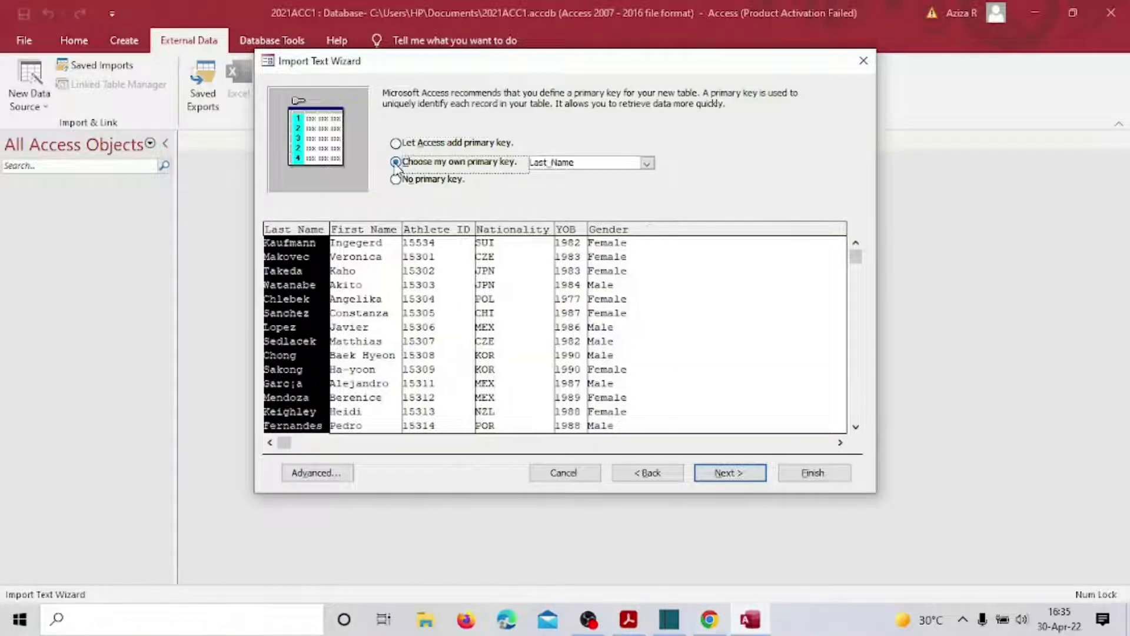
left_click(647, 164)
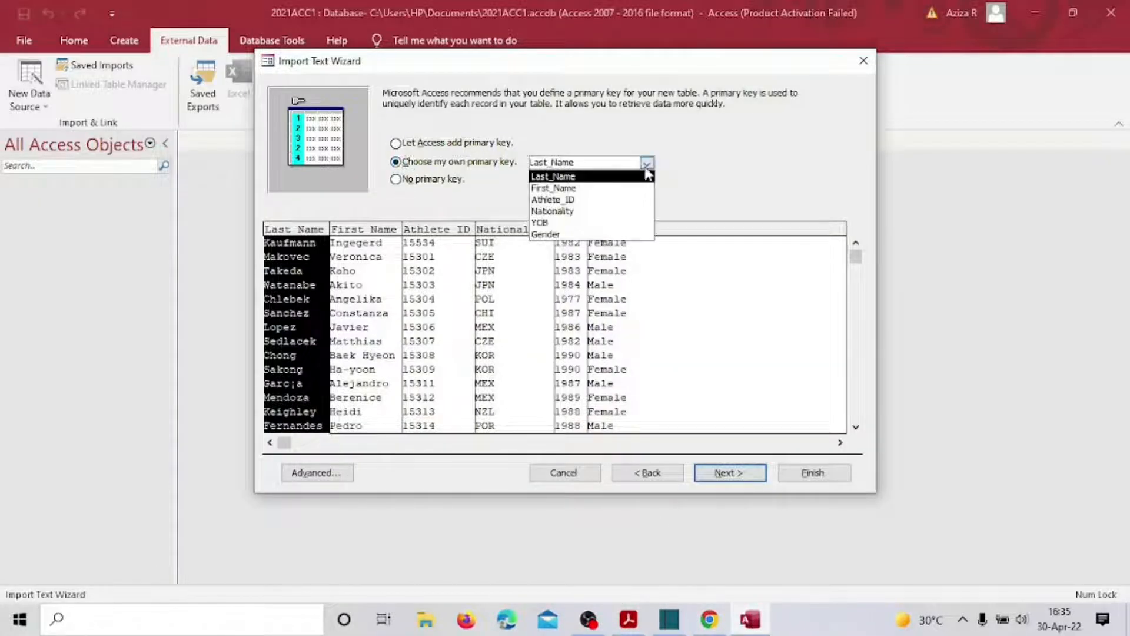
left_click(596, 201)
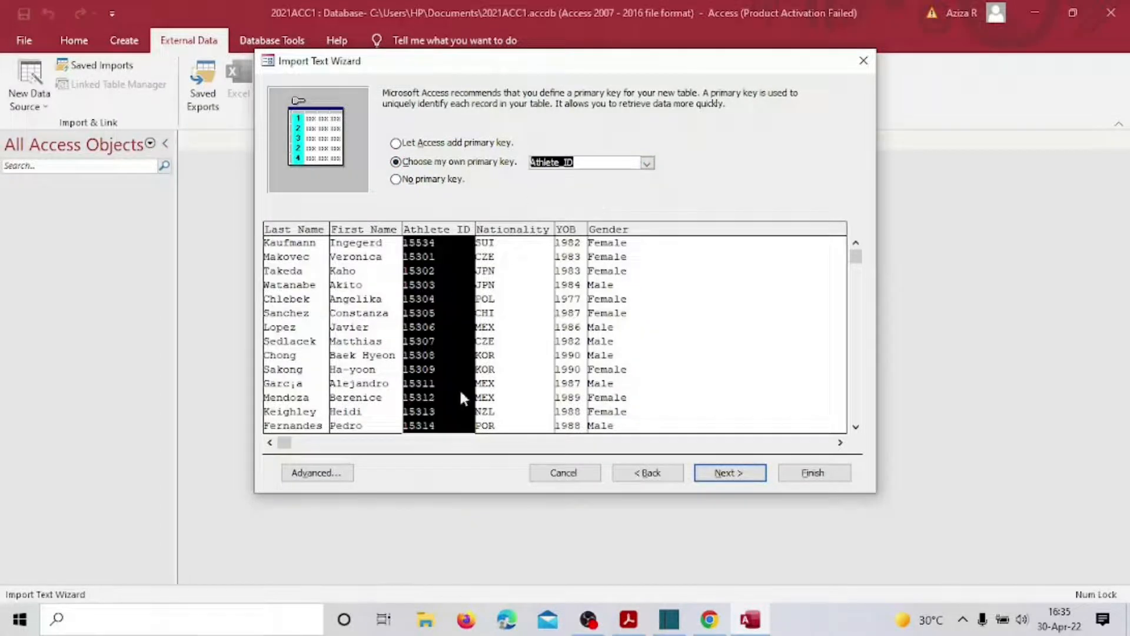
Finish the import into a table named J2121ATHLETE without saving the import steps
left_click(711, 469)
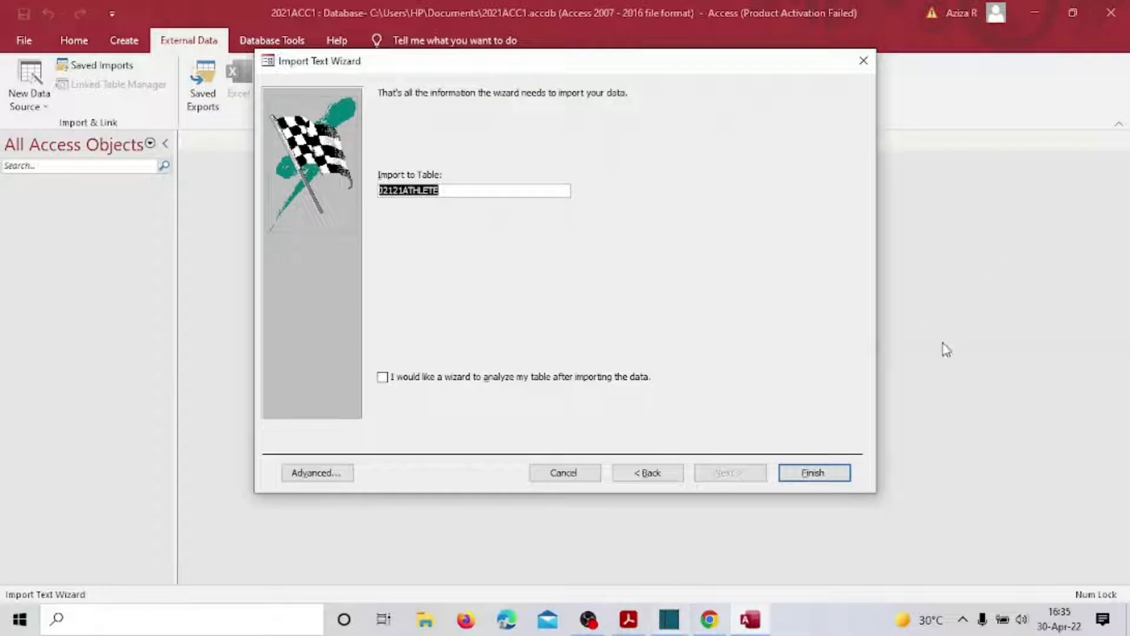
left_click(802, 468)
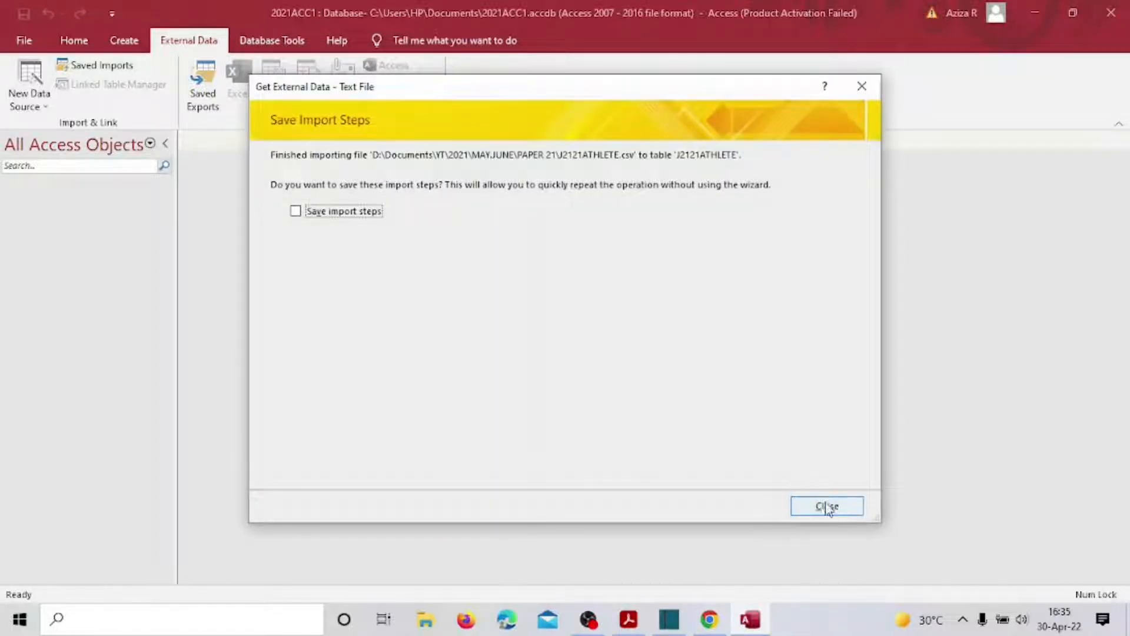
left_click(827, 505)
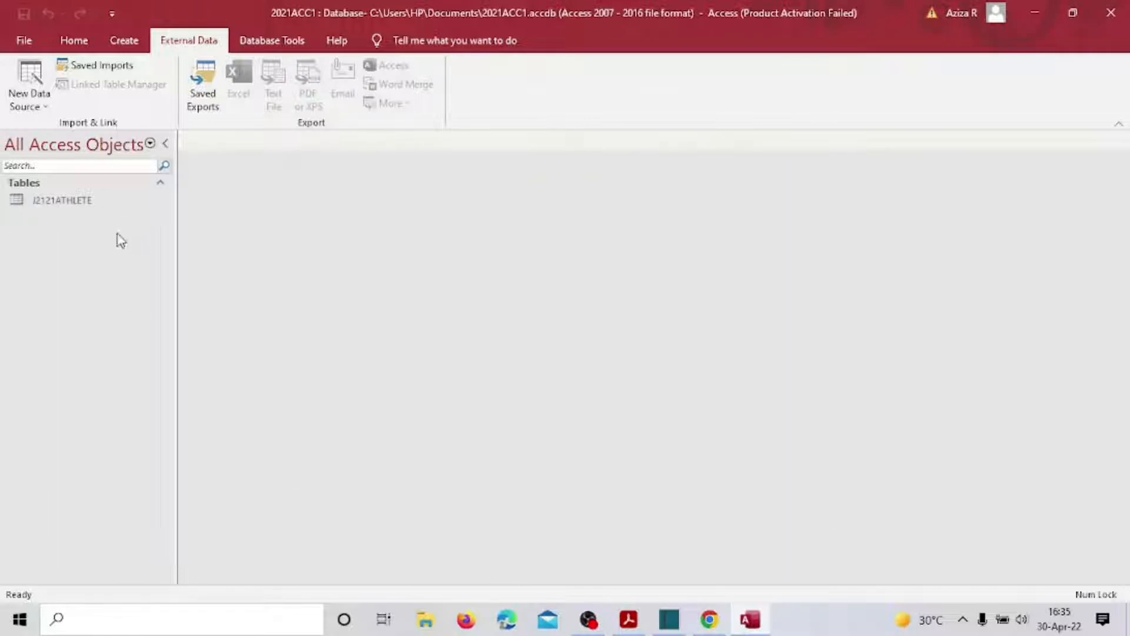
Open the J2121ATHLETE table, look through its imported records and save it
double_click(73, 203)
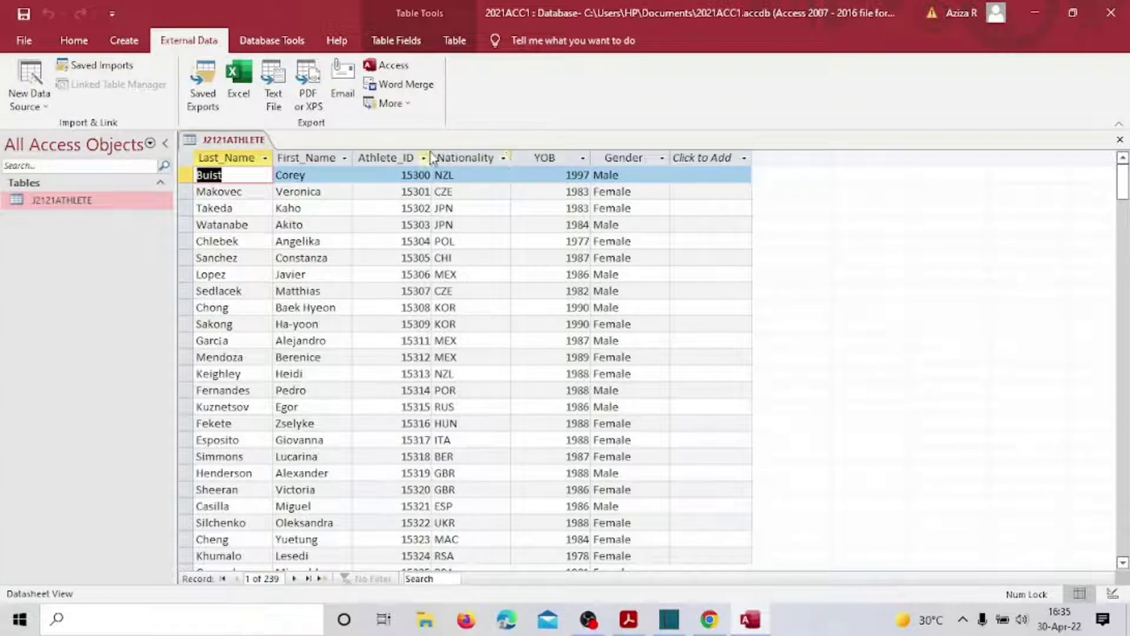
scroll(497, 376, "down", 3)
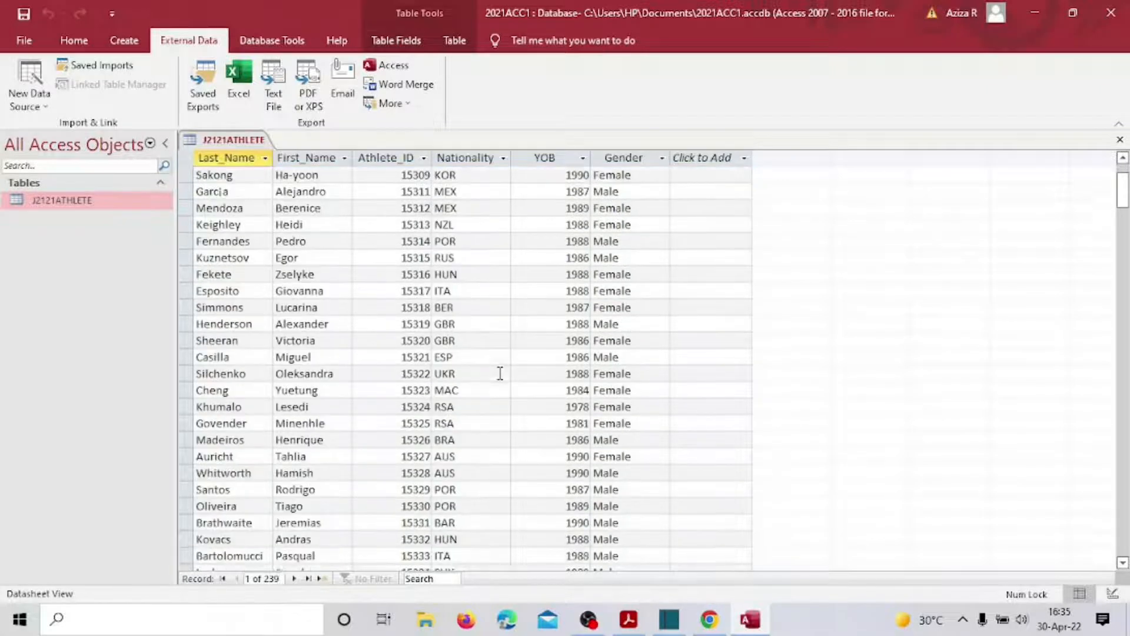
scroll(500, 373, "up", 3)
scroll(500, 373, "down", 4)
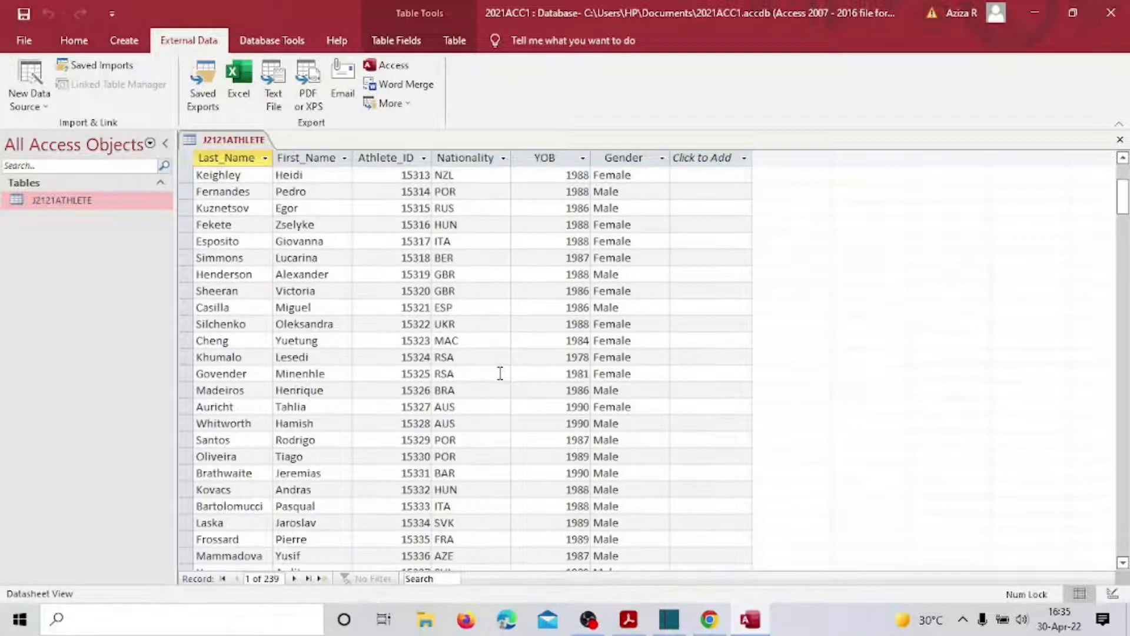
scroll(500, 373, "up", 4)
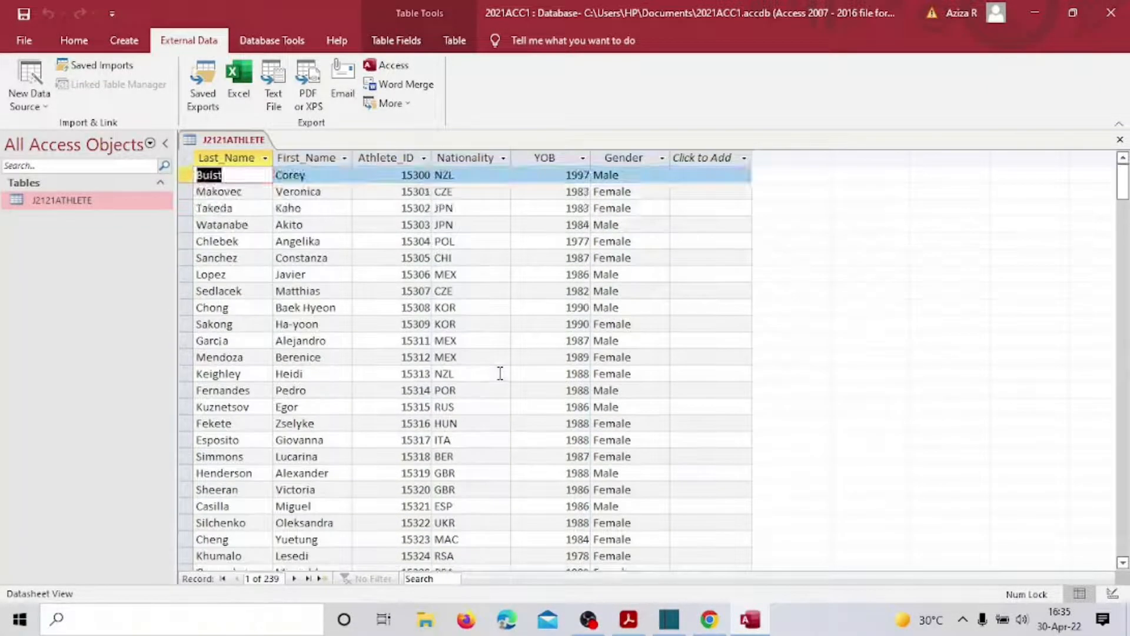
left_click(22, 16)
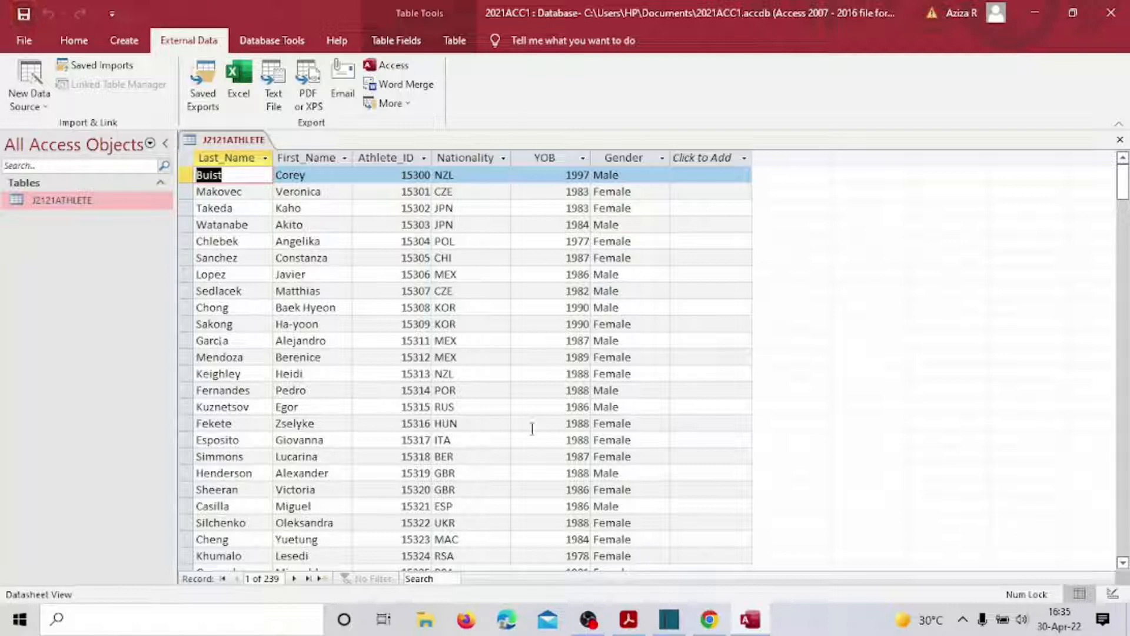
Read the exam paper's instructions for importing J2121EVENTS.csv, including its field names, data types and primary key
left_click(627, 625)
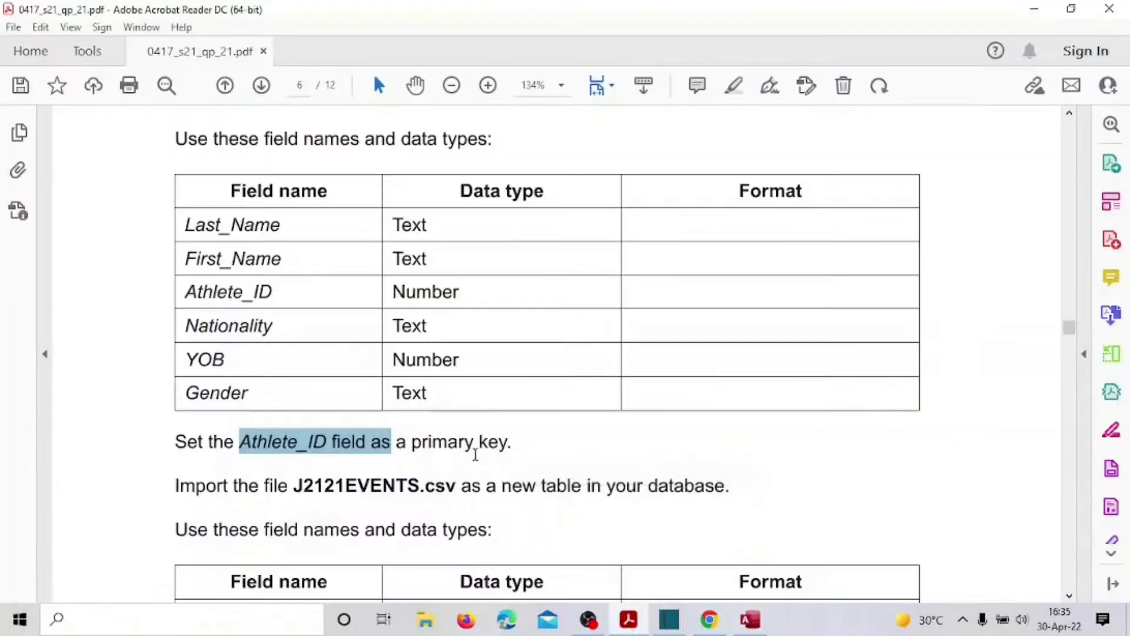
scroll(476, 454, "down", 5)
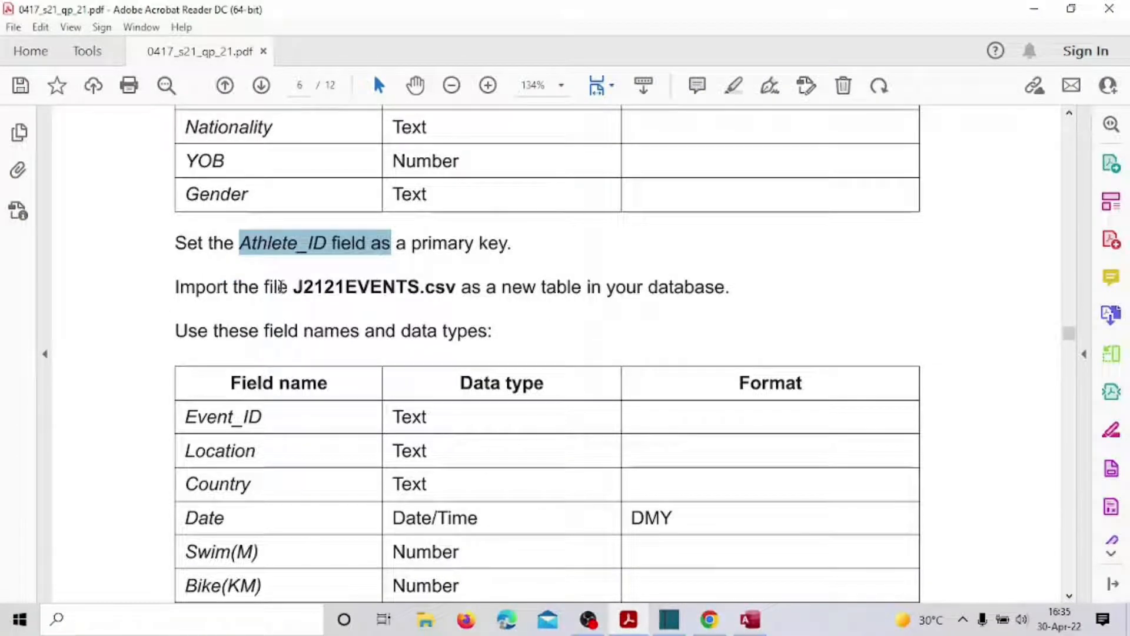
left_click_drag(267, 286, 485, 290)
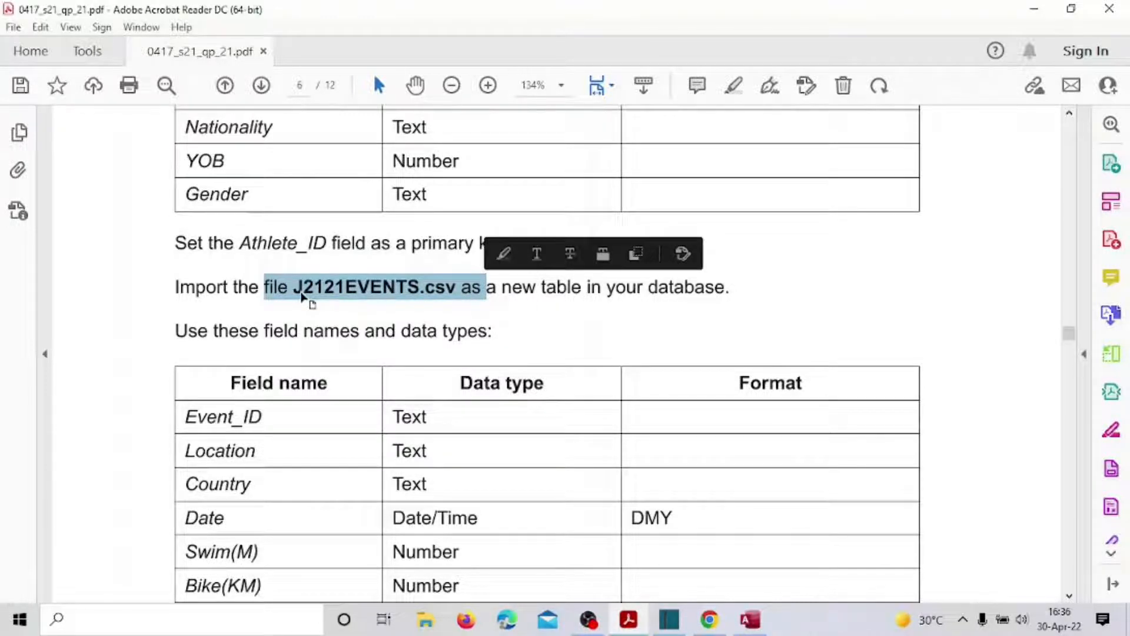
scroll(301, 293, "down", 3)
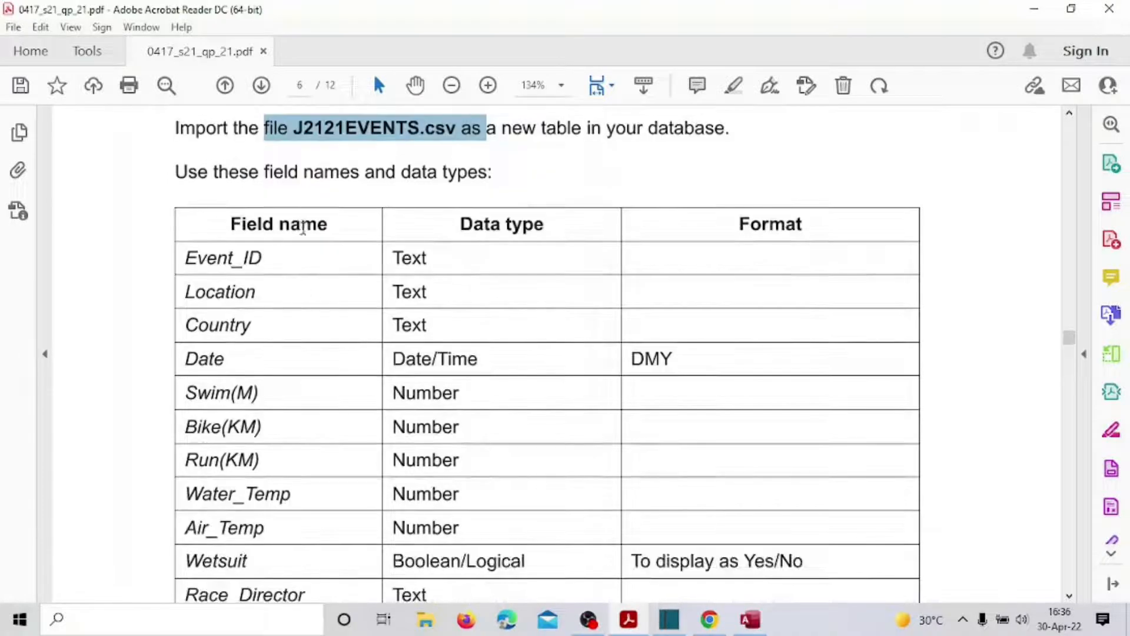
scroll(505, 262, "down", 2)
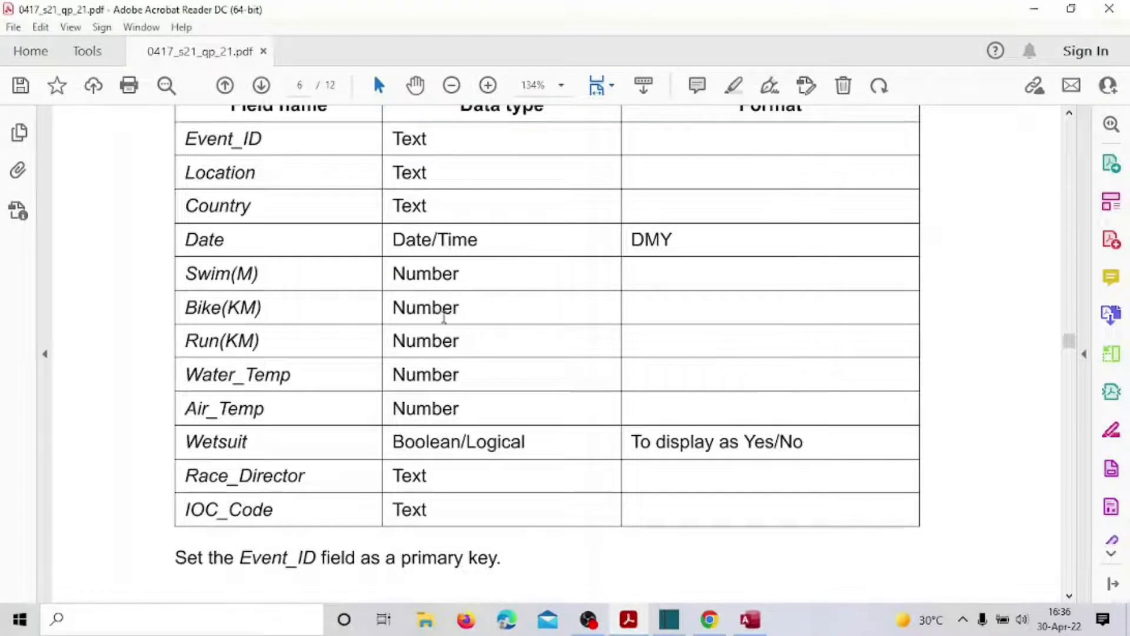
scroll(513, 462, "up", 2)
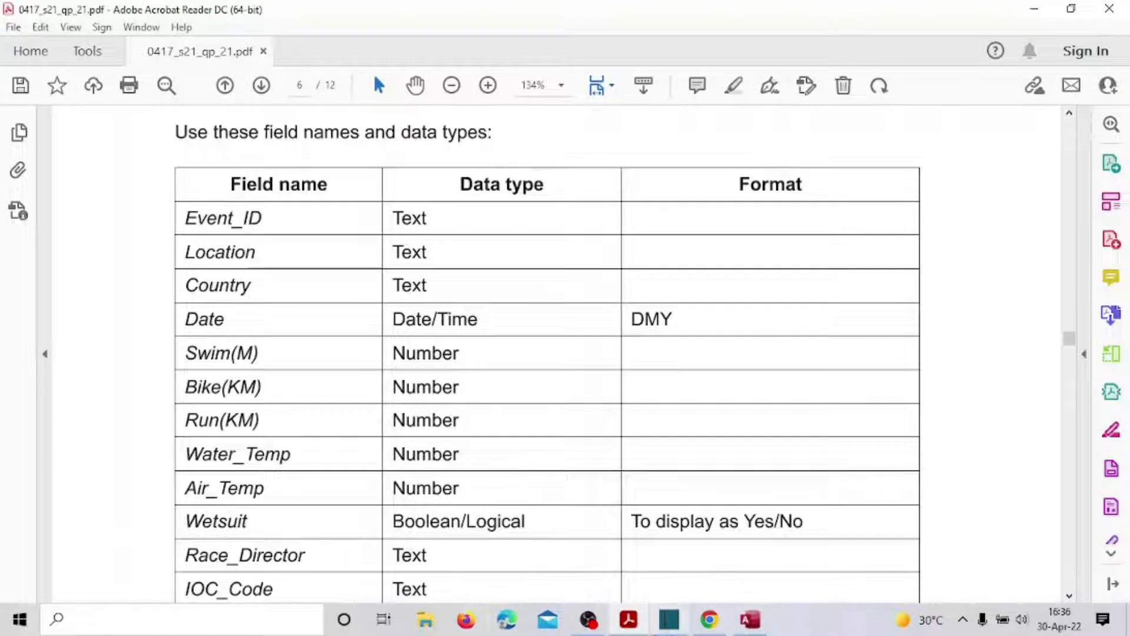
Close the J2121ATHLETE table in Access and start importing J2121EVENTS.csv from the PAPER 21 folder as a new table
left_click(759, 623)
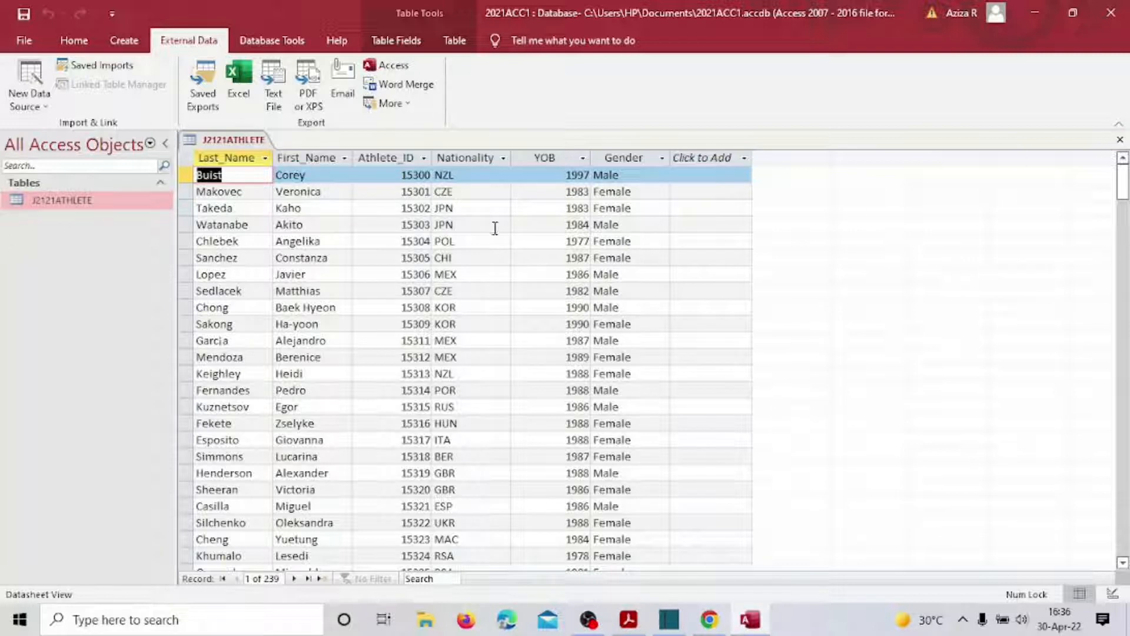
left_click(1121, 142)
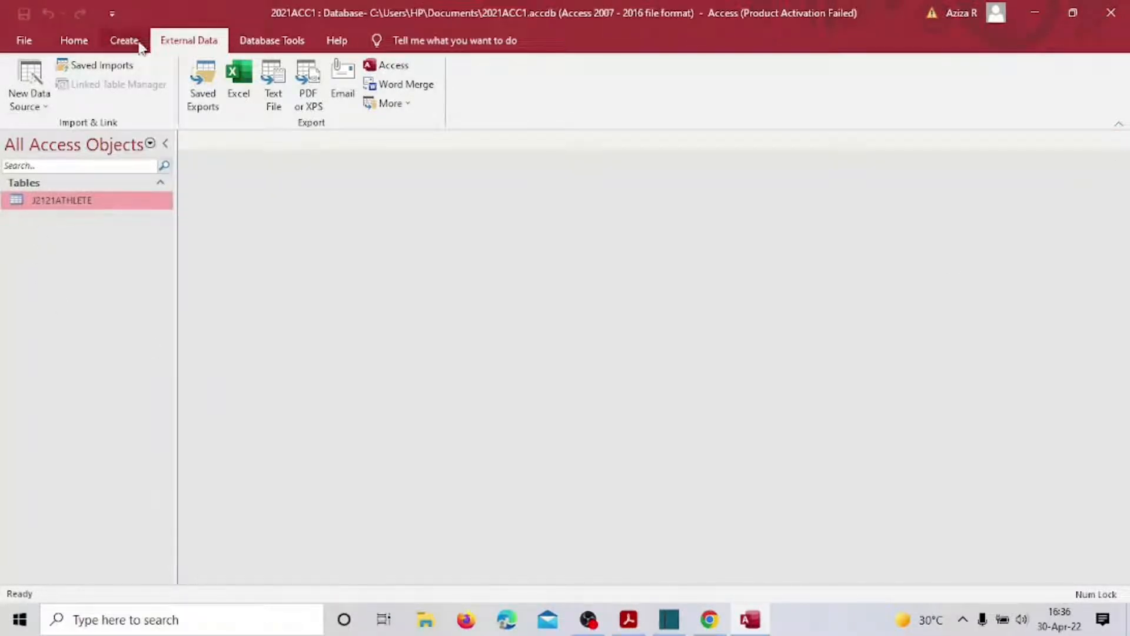
left_click(18, 99)
mouse_move(112, 131)
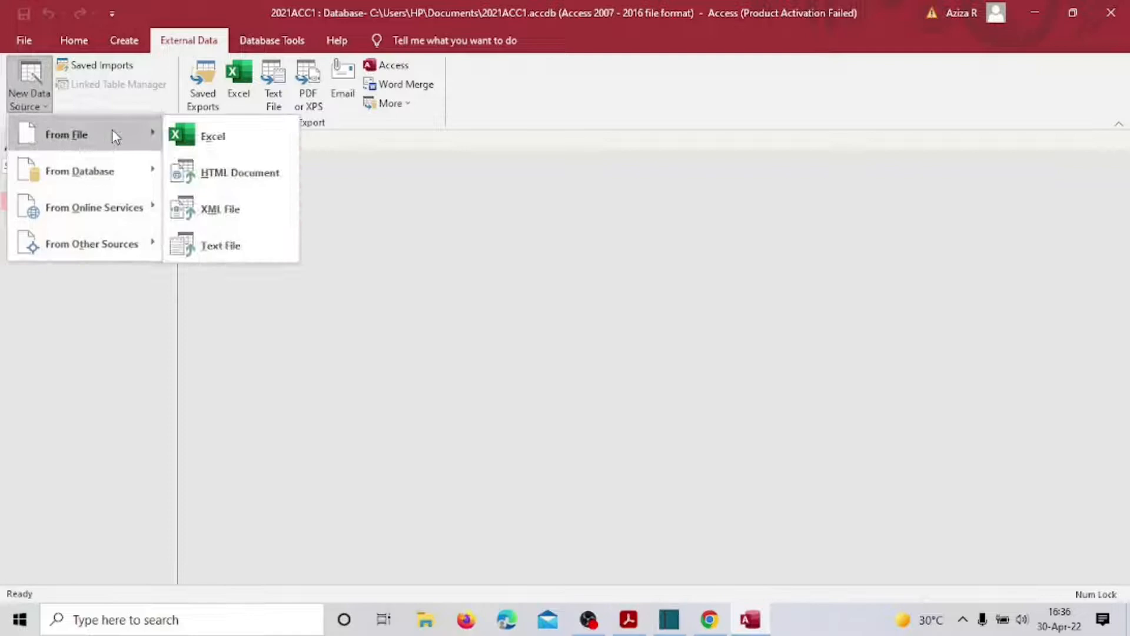
left_click(221, 246)
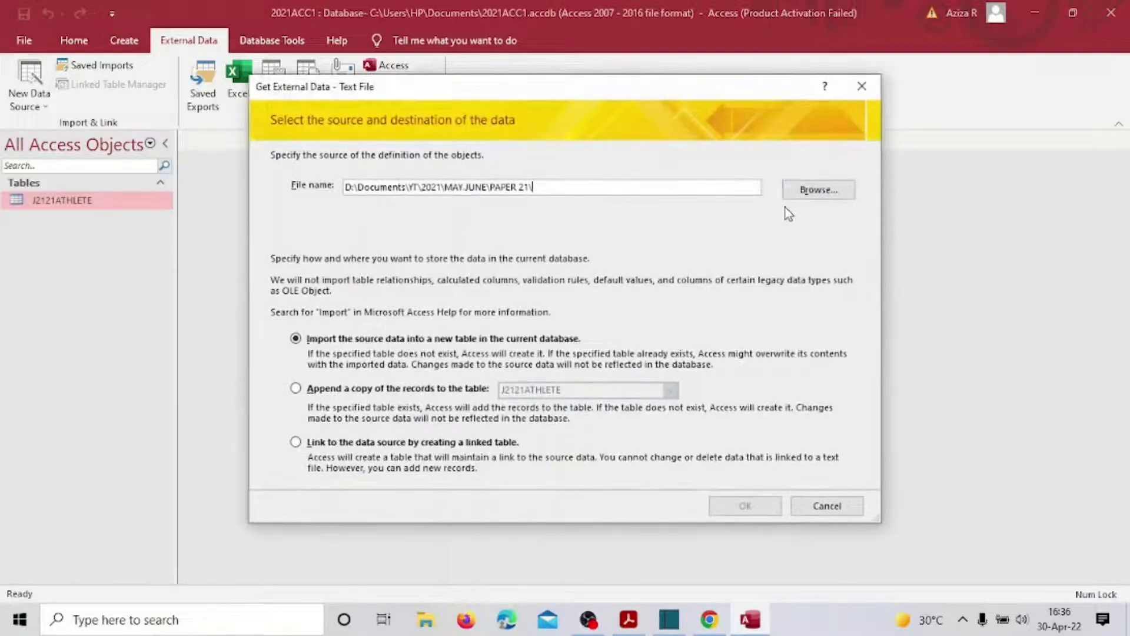
left_click(820, 192)
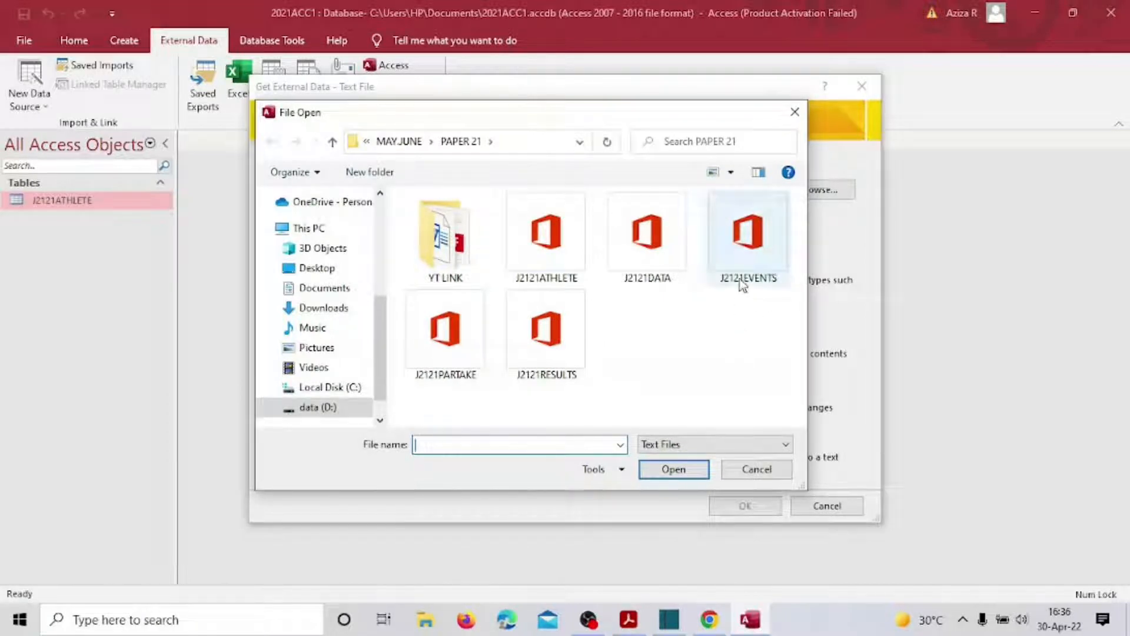
double_click(749, 255)
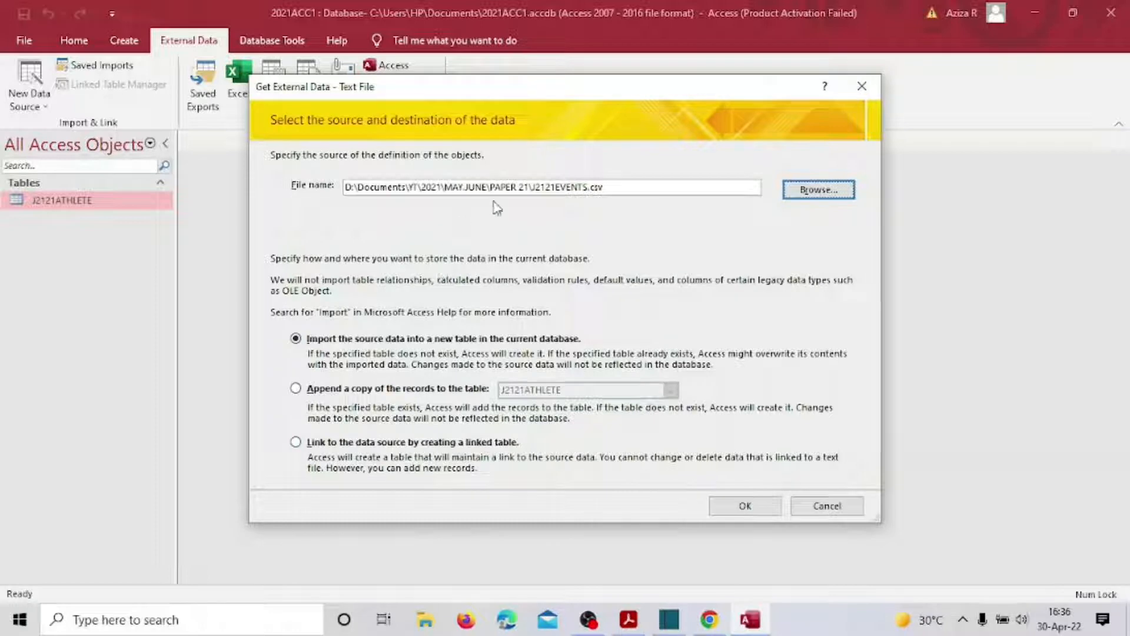
left_click(745, 506)
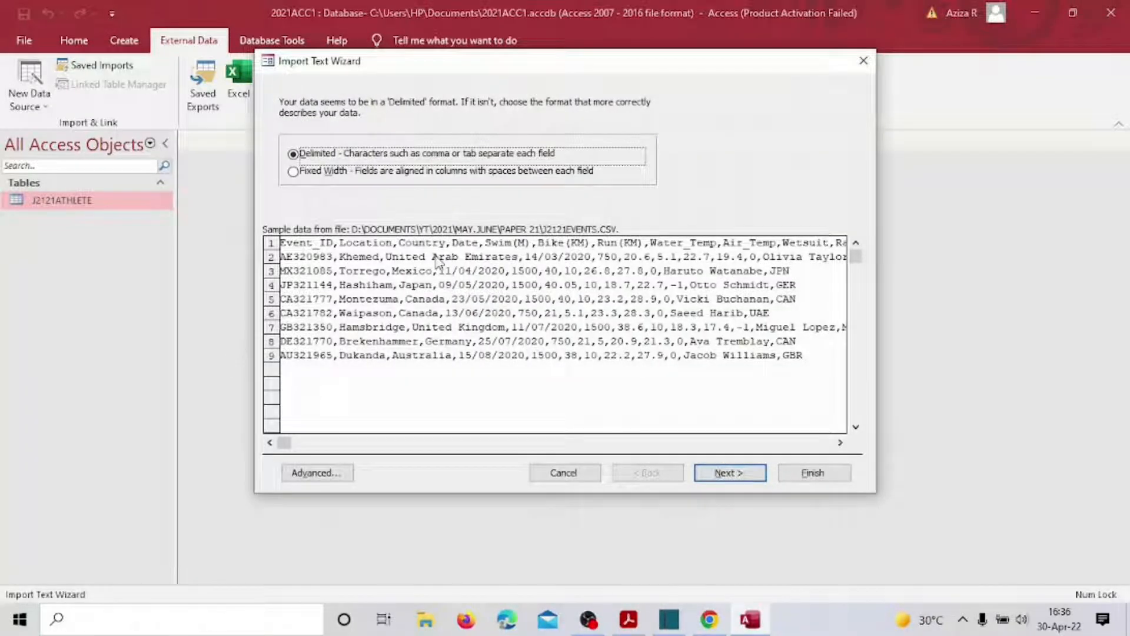
Keep the events file delimited by commas, mark its first row as field names and proceed to the field options
left_click(714, 473)
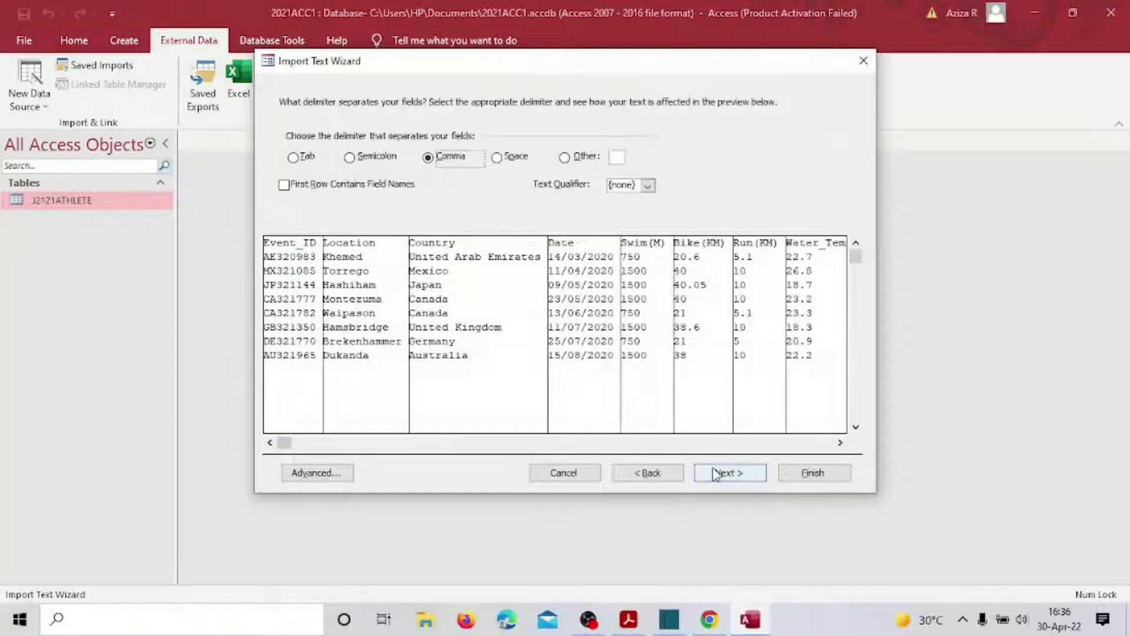
left_click(285, 184)
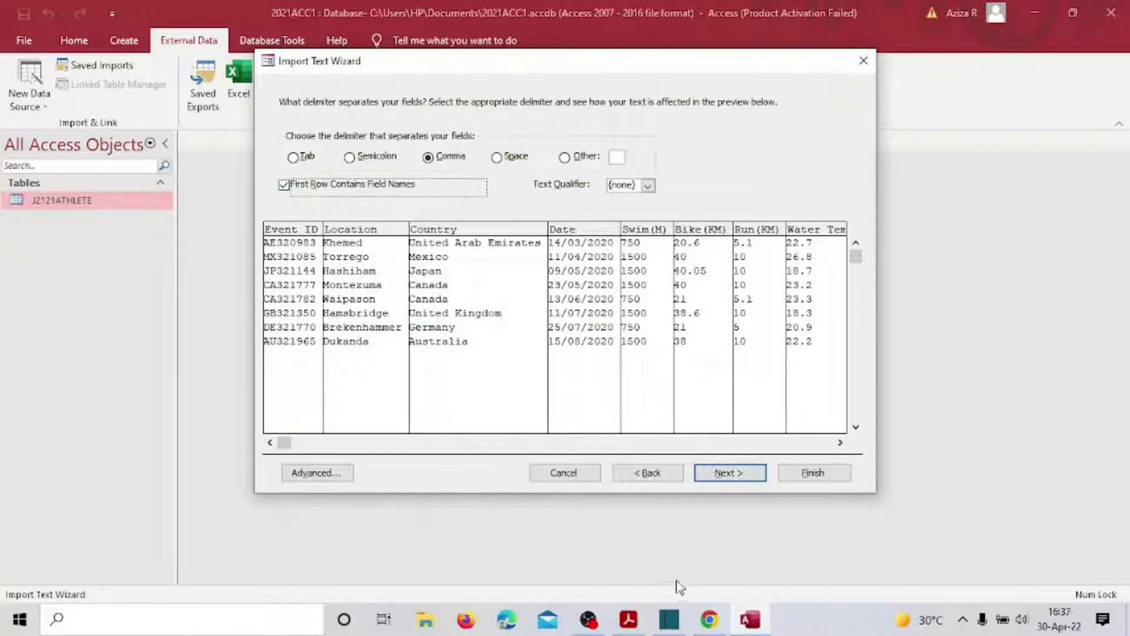
left_click(730, 473)
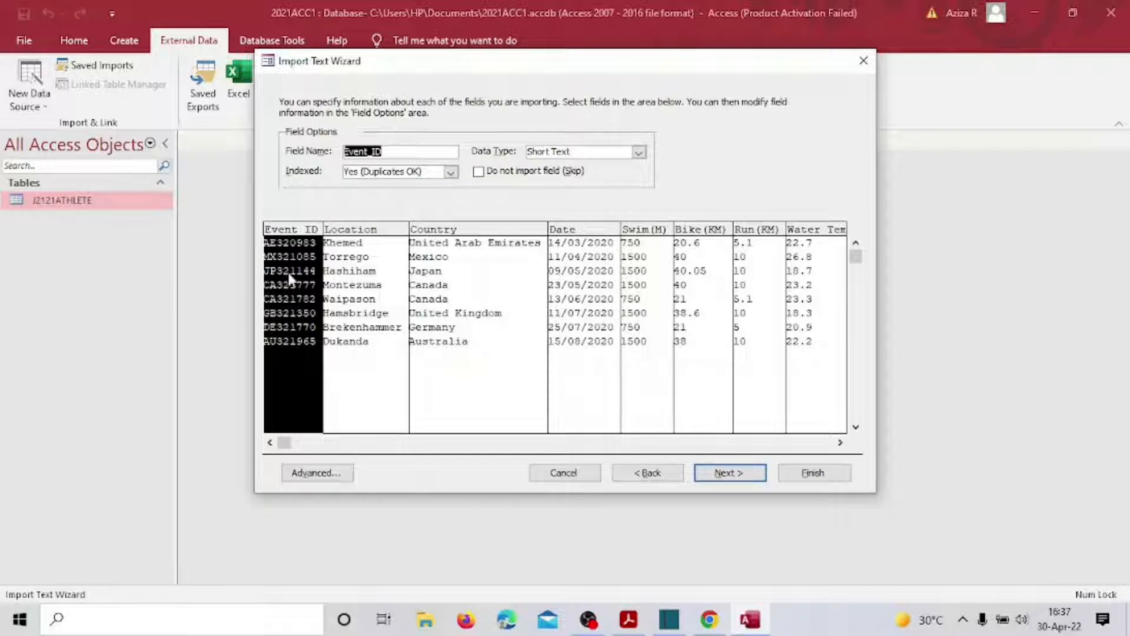
Open the advanced import specification for J2121EVENTS and compare its fields and data types with the exam paper's table and date format instruction
left_click(325, 477)
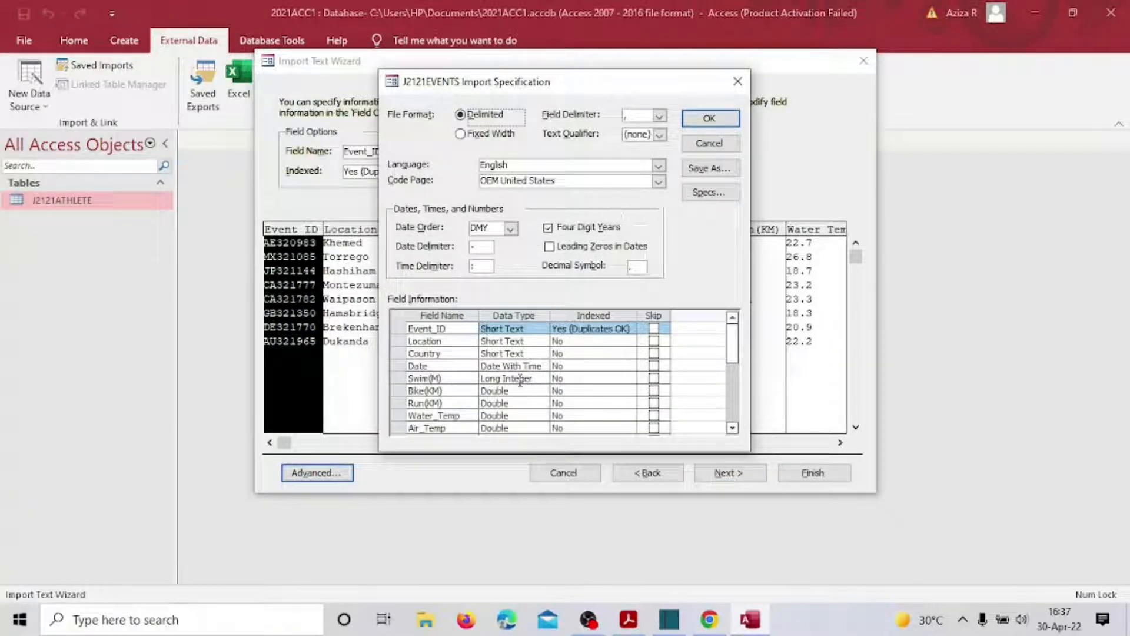
scroll(521, 379, "down", 2)
left_click(629, 621)
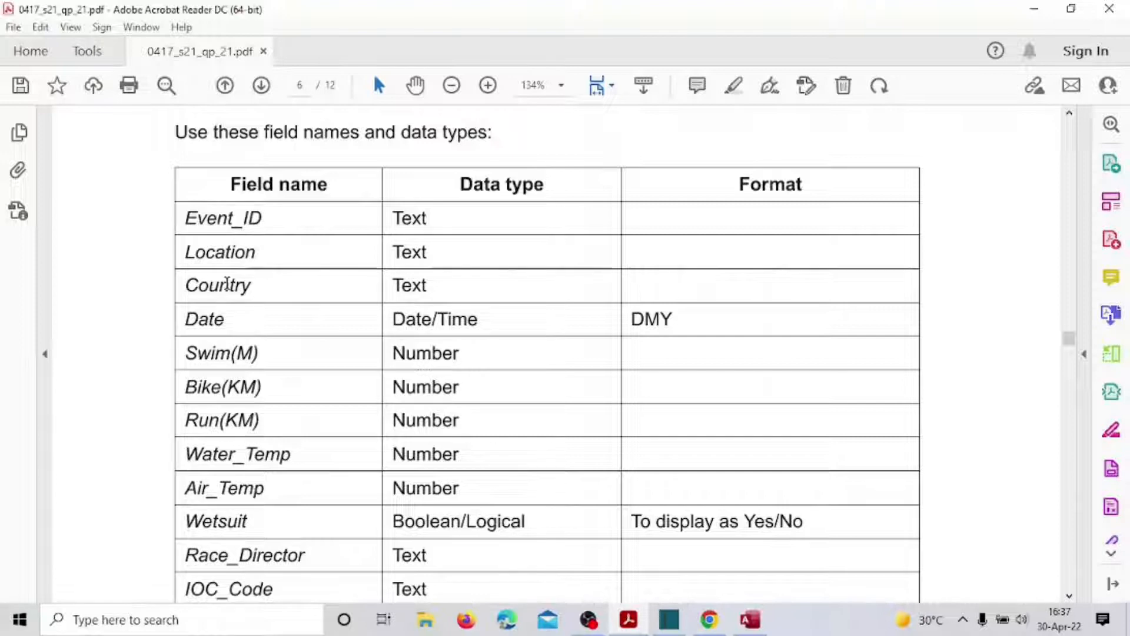
left_click(749, 619)
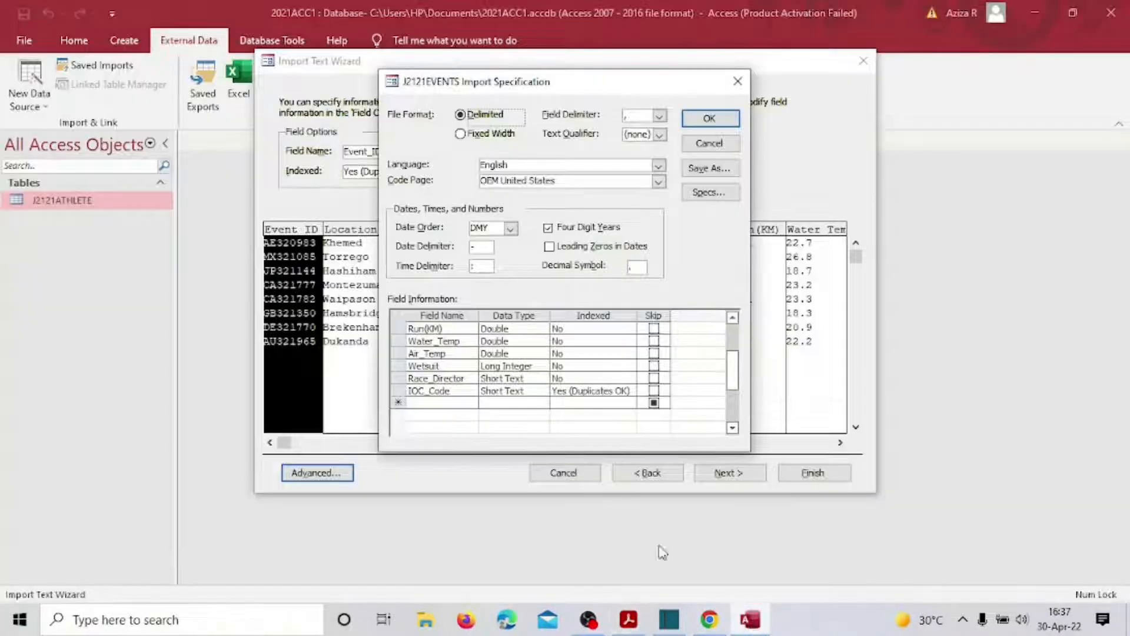
scroll(514, 329, "up", 2)
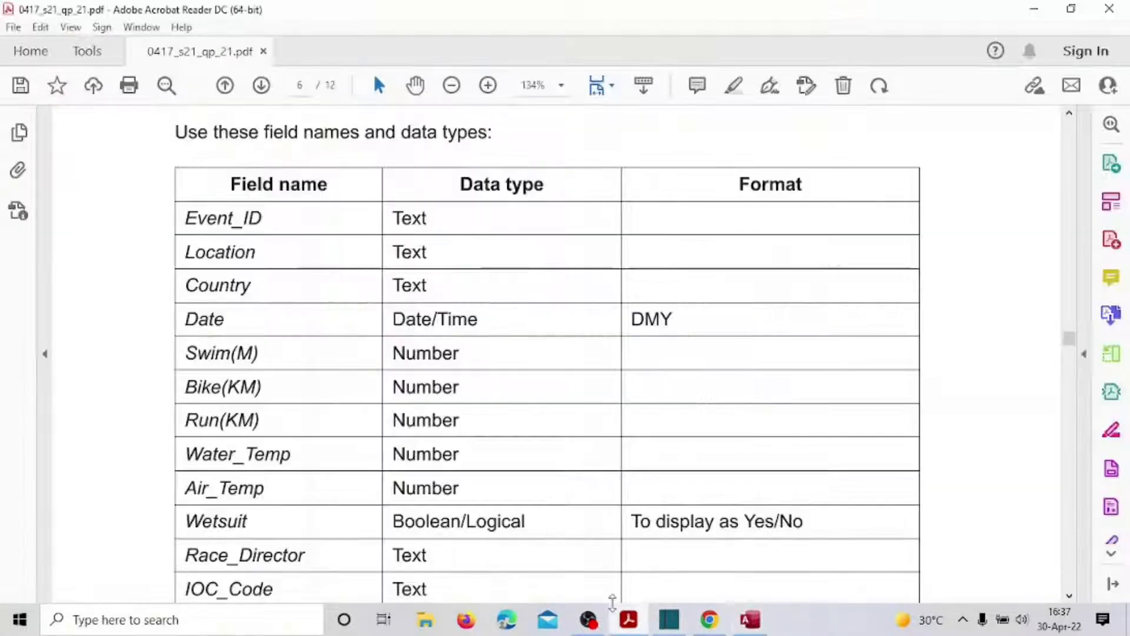
left_click(629, 620)
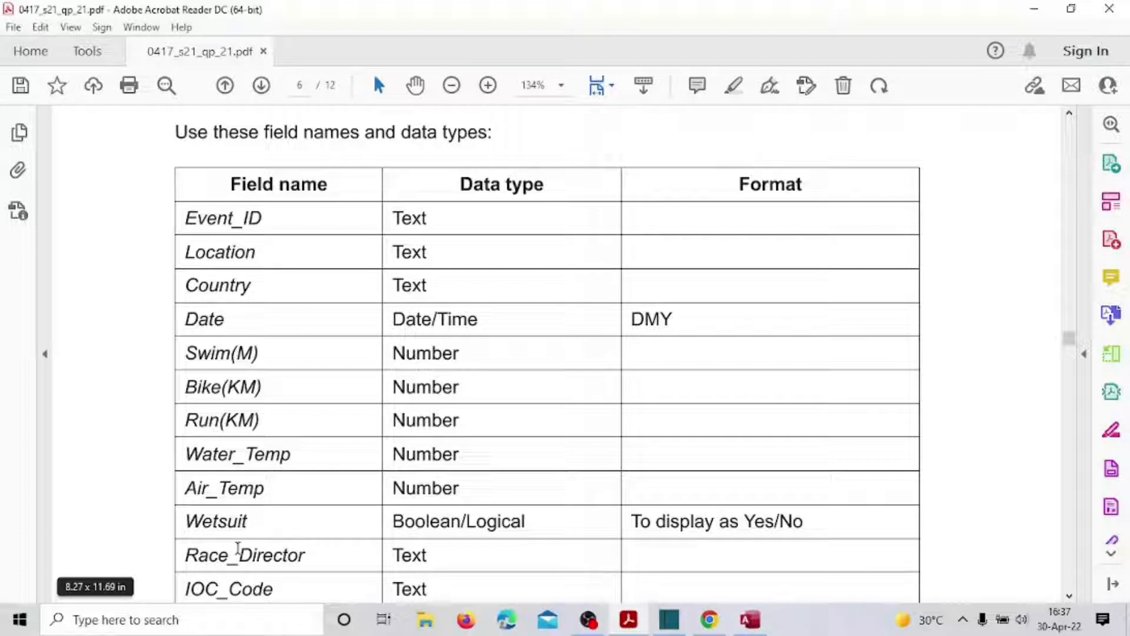
scroll(363, 476, "up", 3)
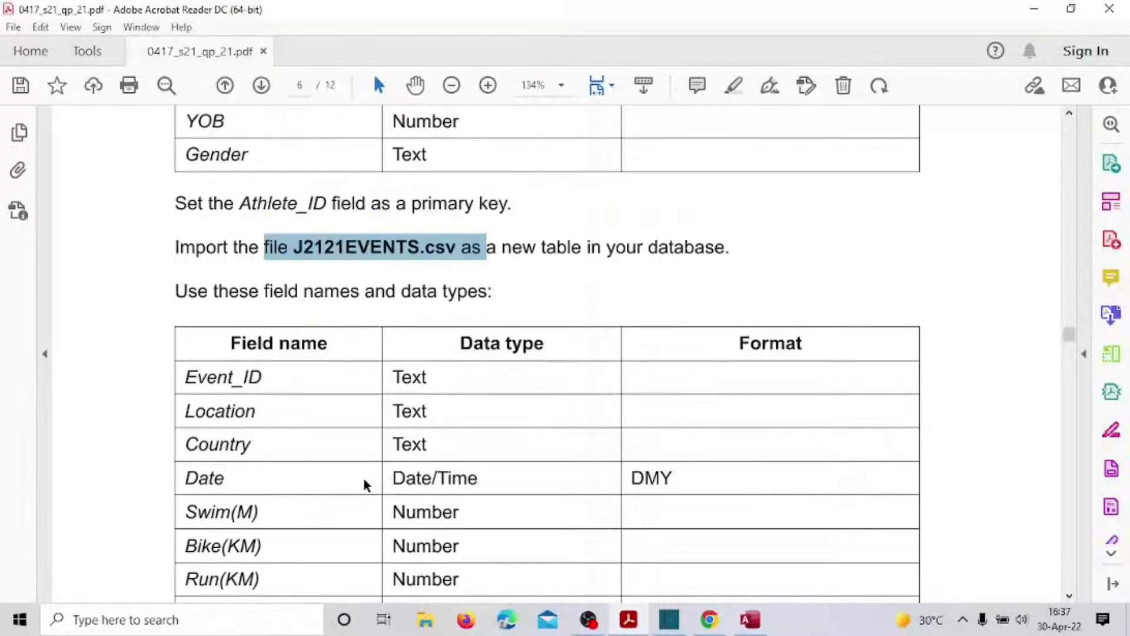
scroll(363, 479, "up", 10)
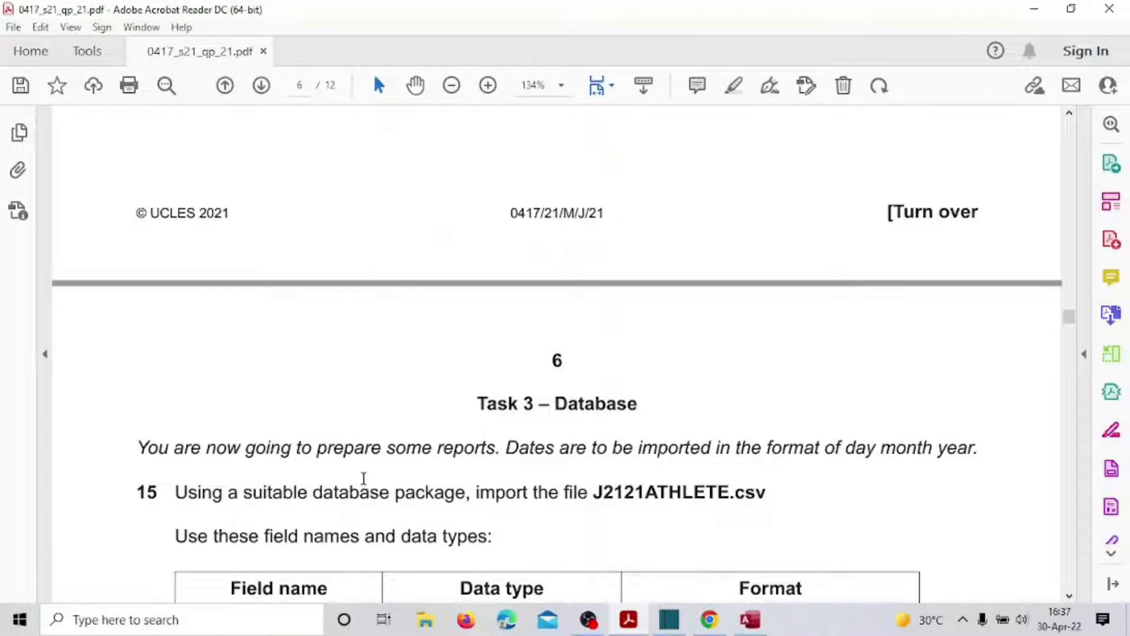
scroll(364, 479, "down", 11)
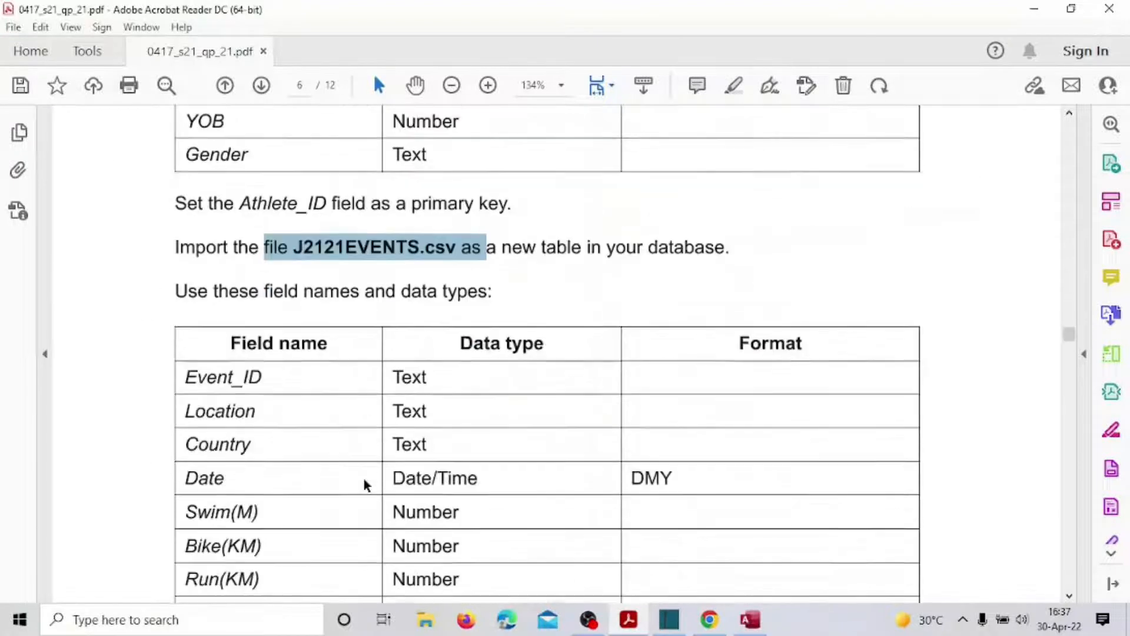
scroll(364, 479, "down", 3)
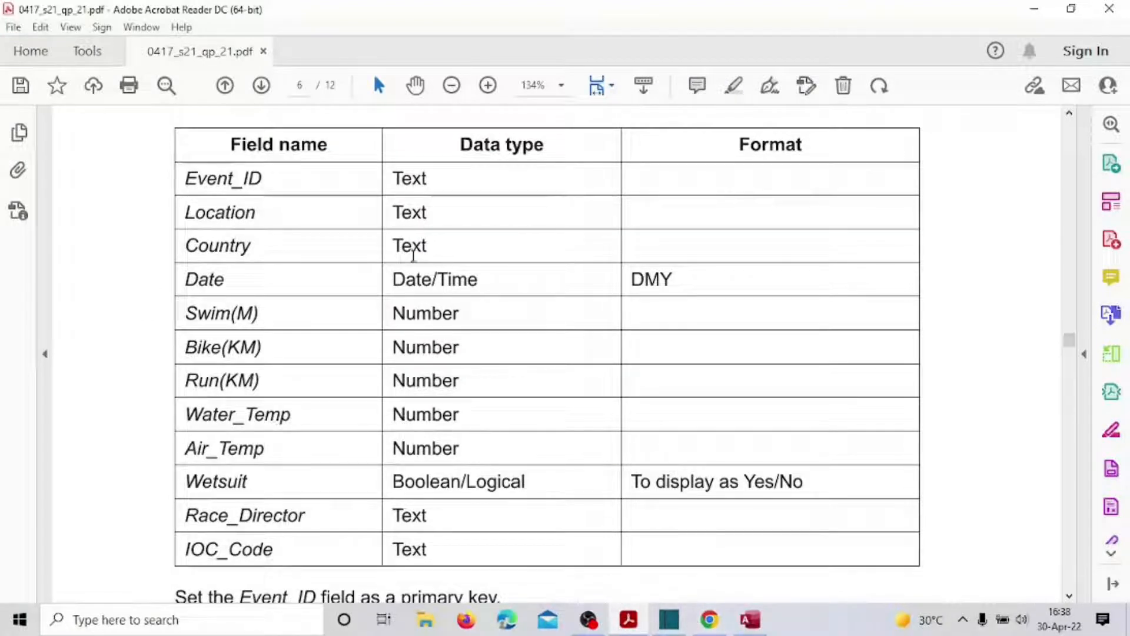
Back in Access, set the data type of the Swim(M), Bike(KM) and Run(KM) fields to Integer in the import specification
left_click(747, 625)
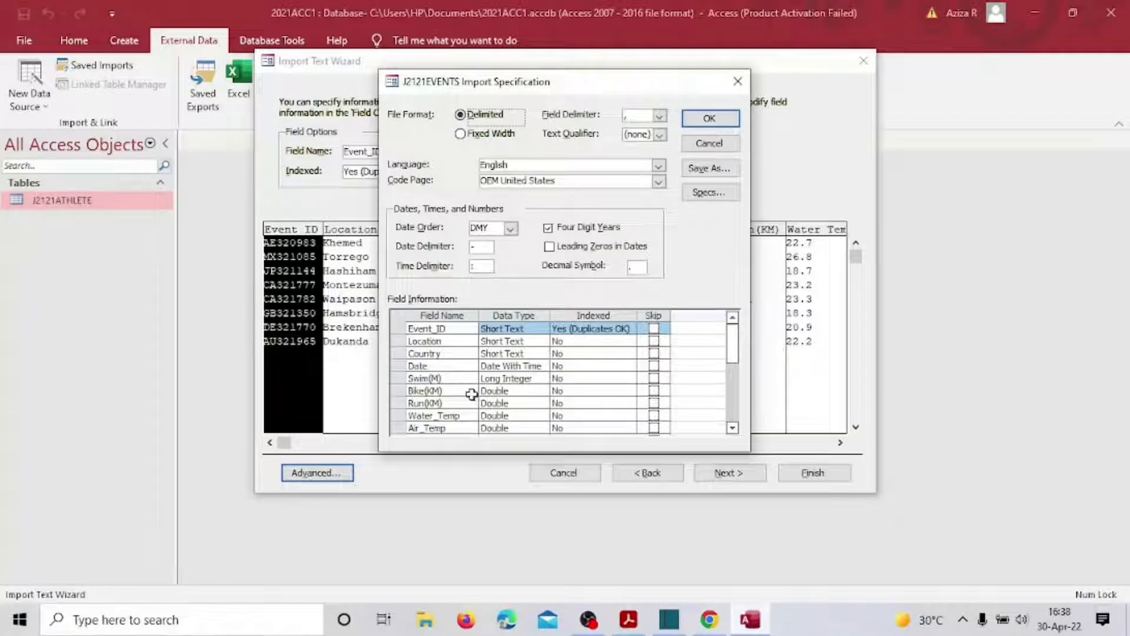
left_click(541, 379)
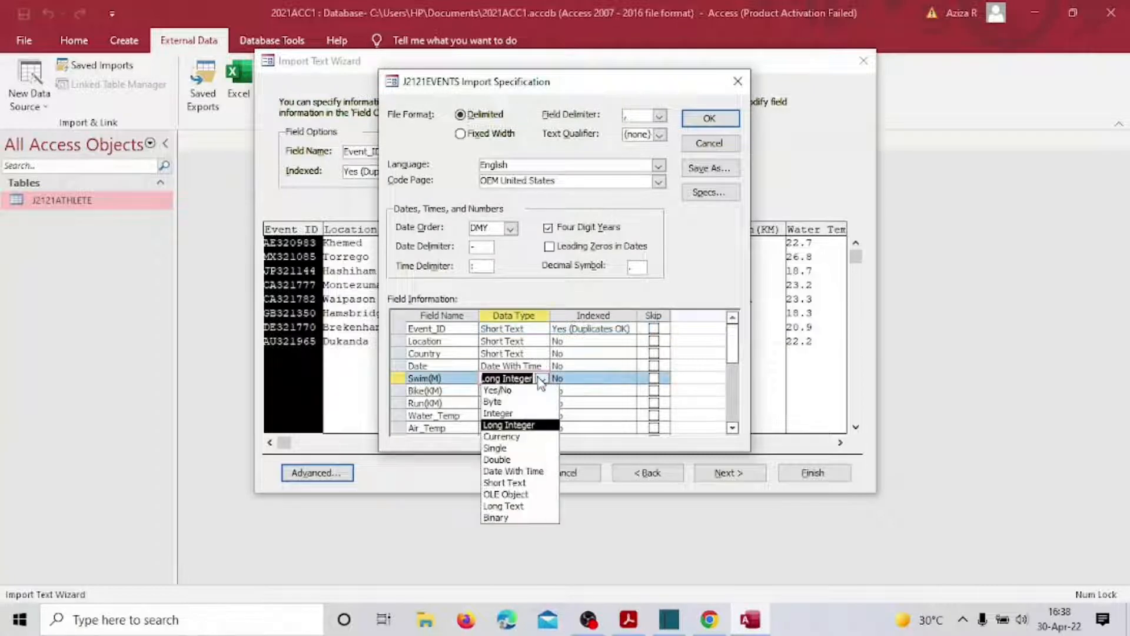
left_click(536, 414)
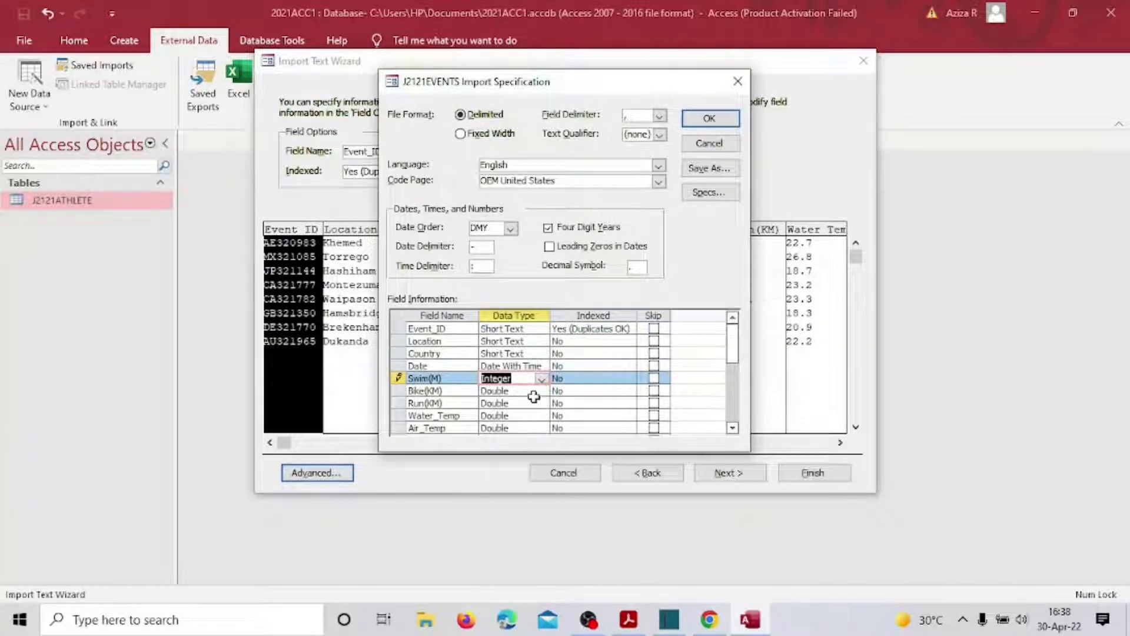
left_click(540, 392)
left_click(541, 392)
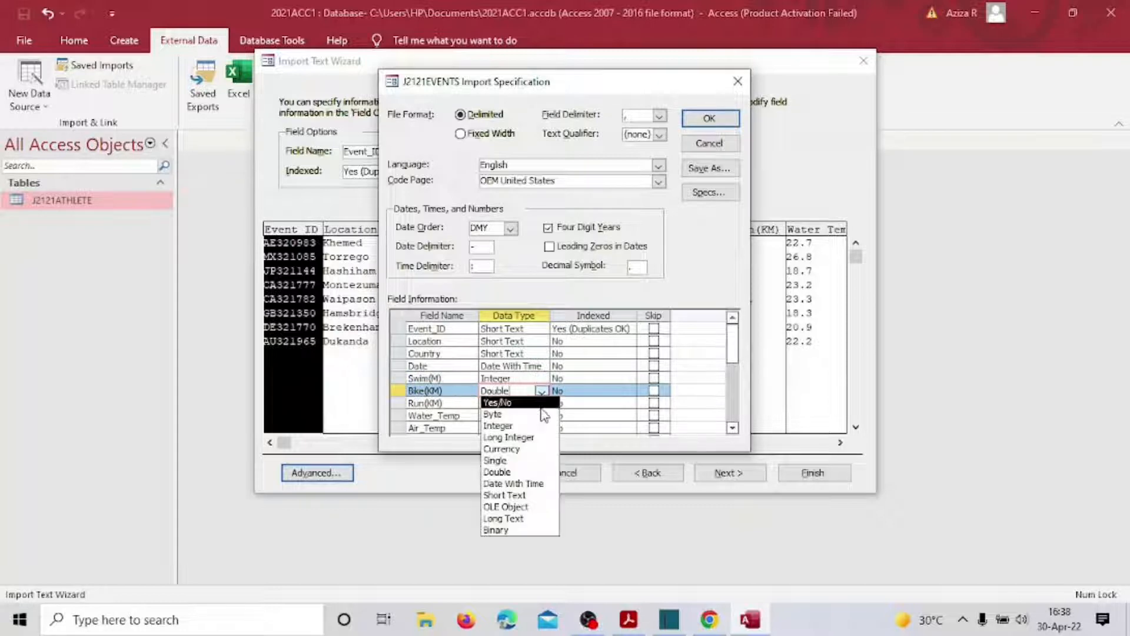
left_click(547, 426)
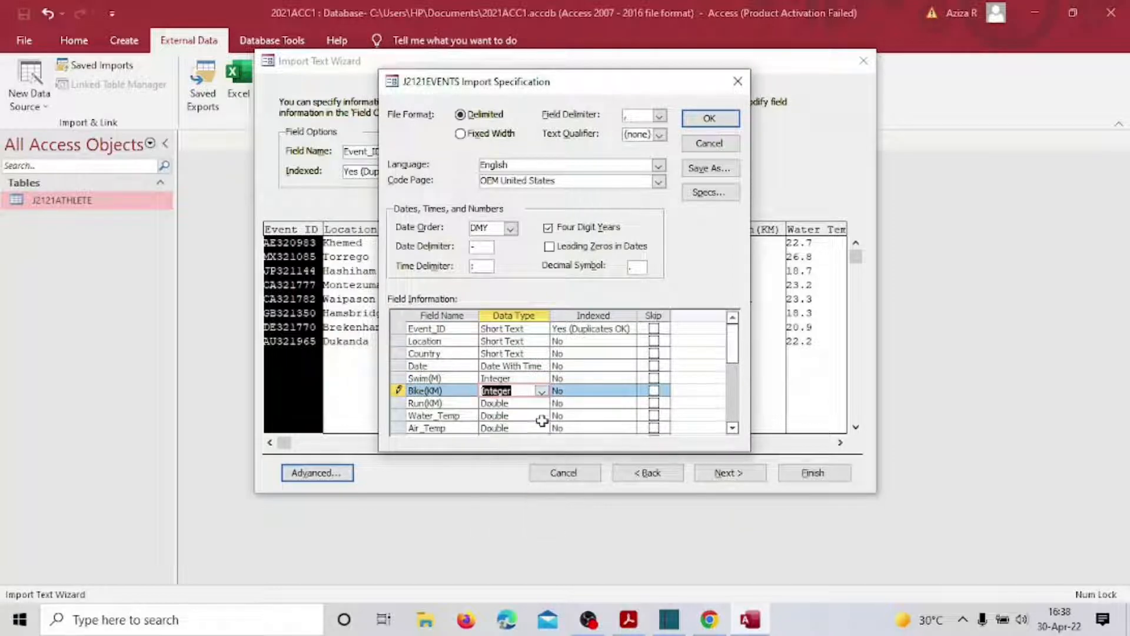
left_click(533, 403)
left_click(540, 404)
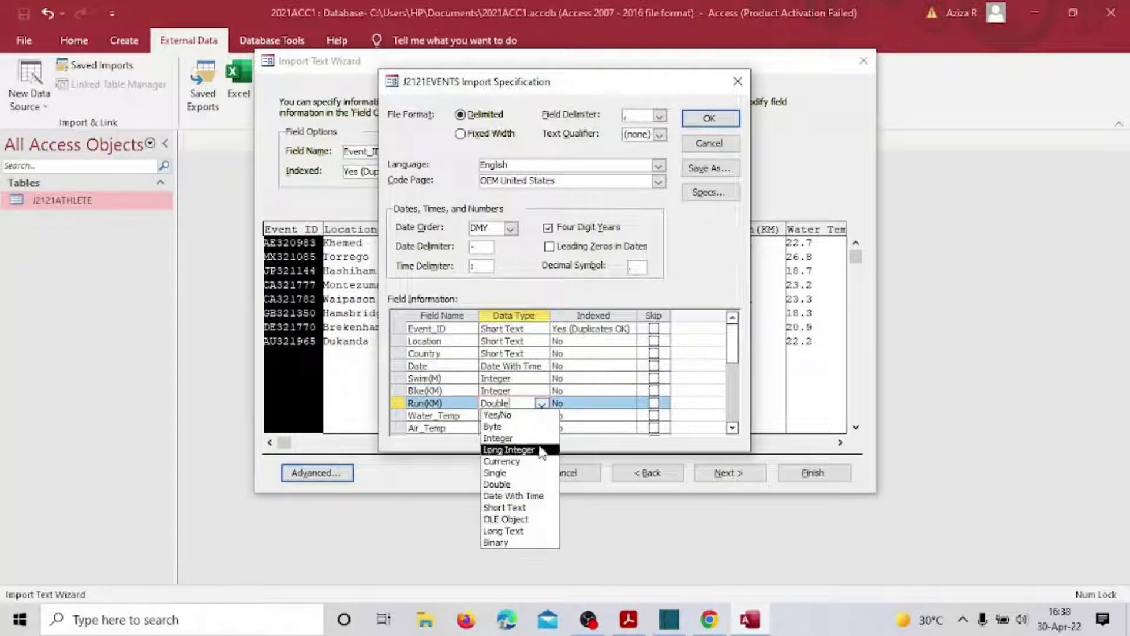
left_click(543, 440)
Set the data type of the Water_Temp and Air_Temp fields to Integer
left_click(526, 416)
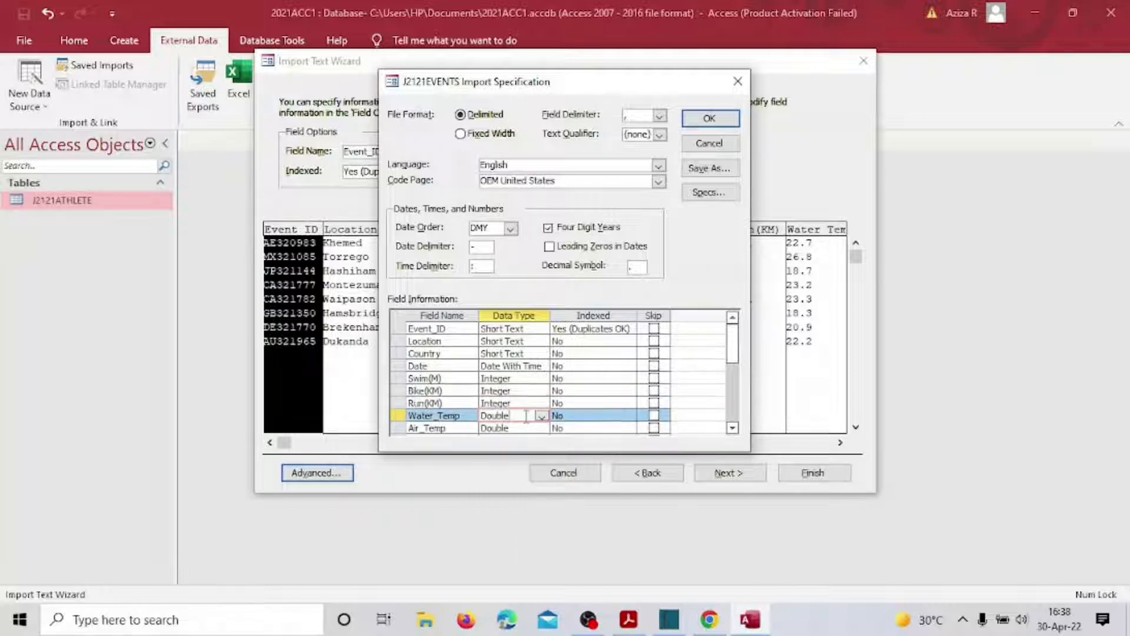
left_click(539, 416)
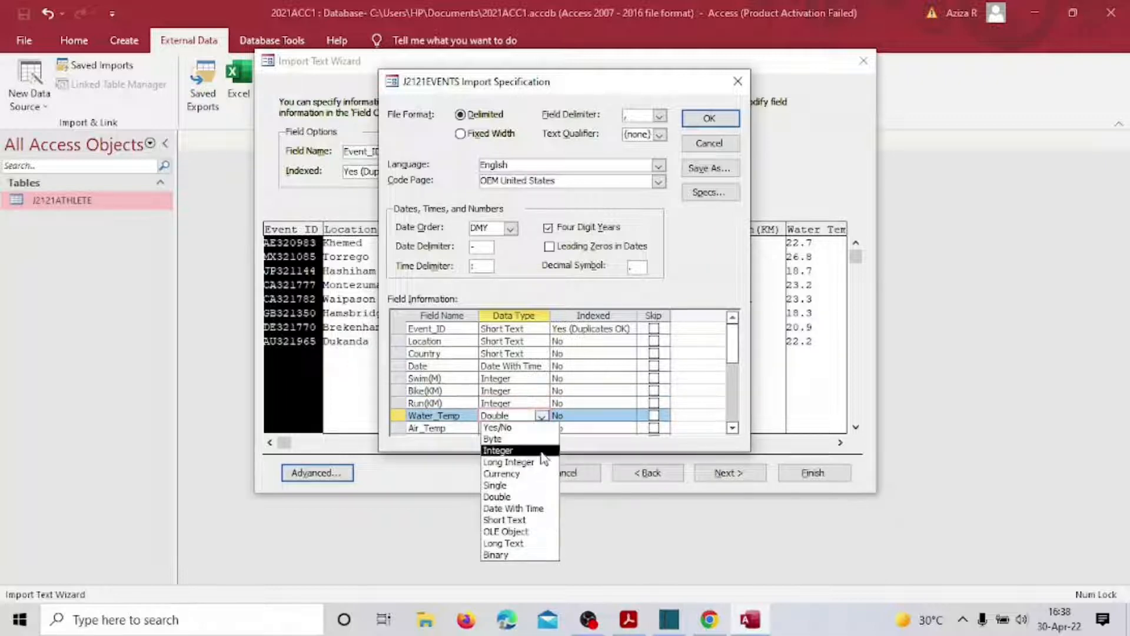
left_click(543, 450)
scroll(541, 422, "down", 1)
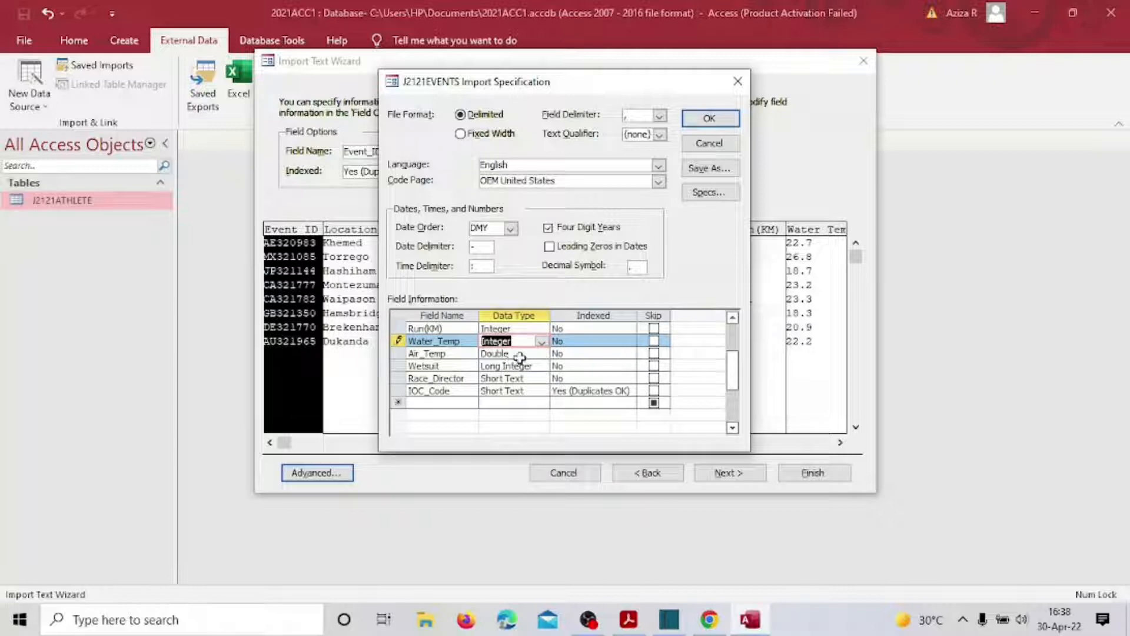
left_click(527, 353)
left_click(540, 354)
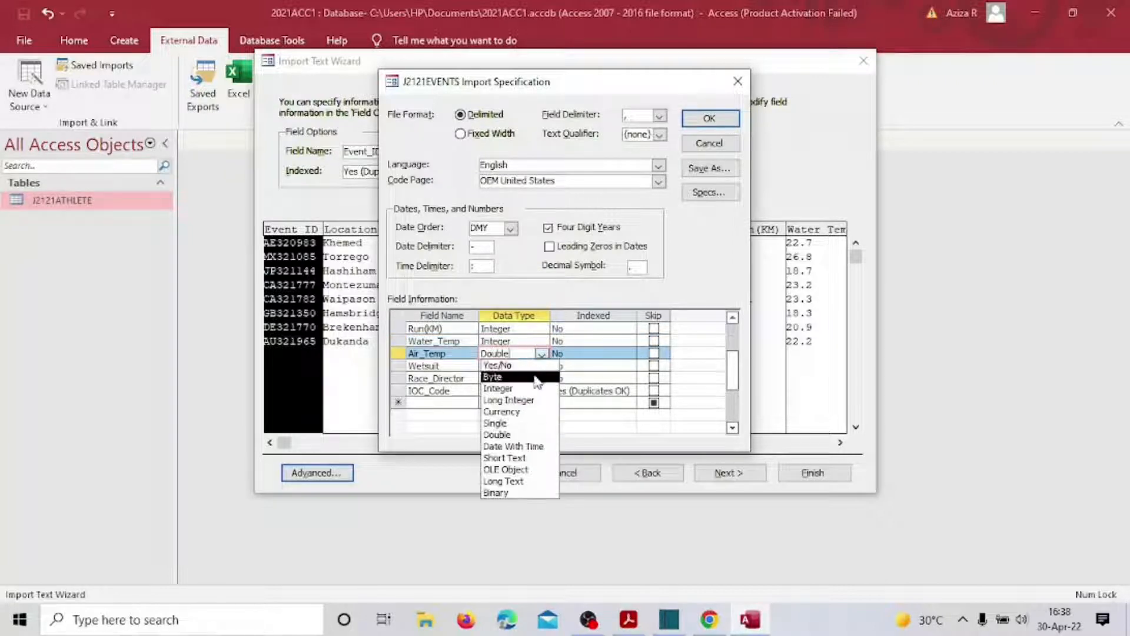
left_click(515, 389)
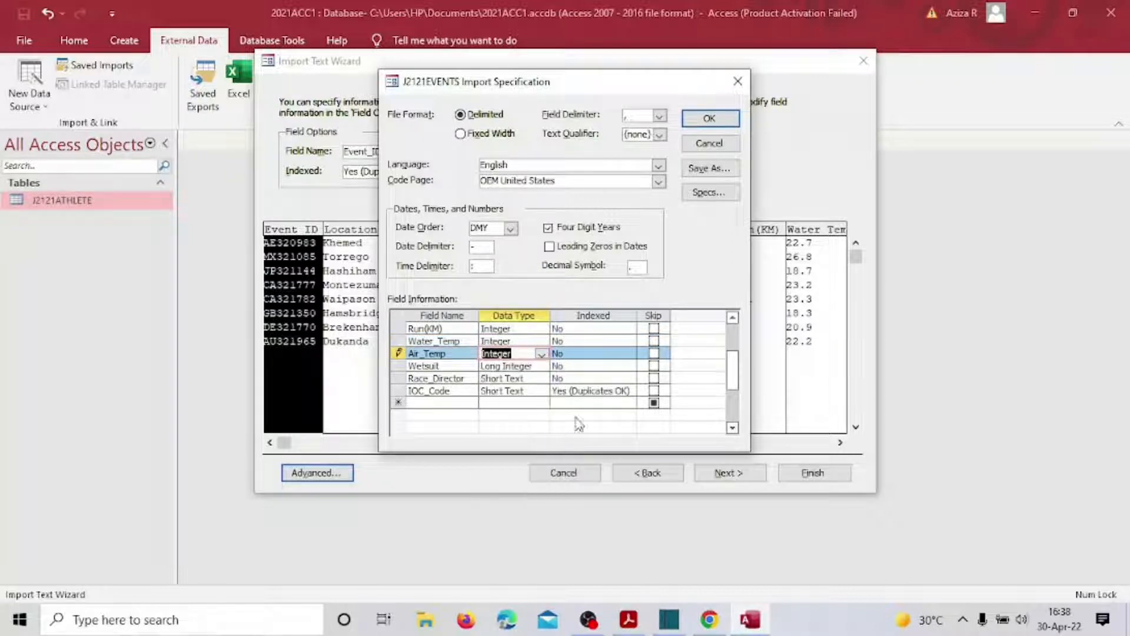
Check the exam paper's data type and format for Wetsuit, and set that field to Yes/No in the Access import specification
left_click(629, 619)
scroll(338, 419, "down", 2)
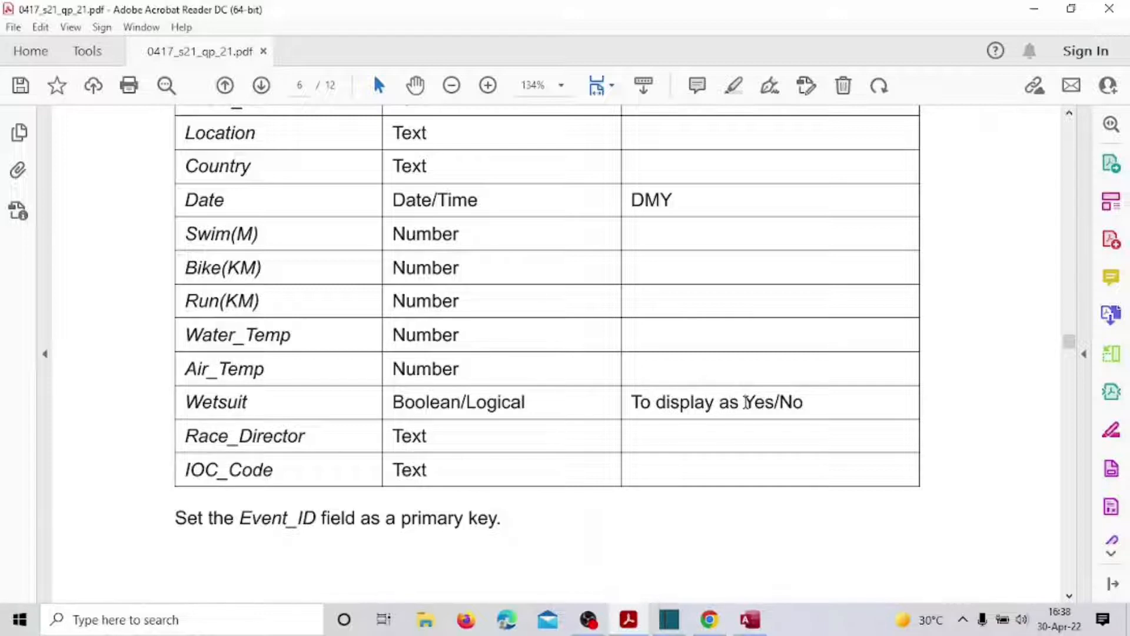
left_click_drag(467, 400, 523, 404)
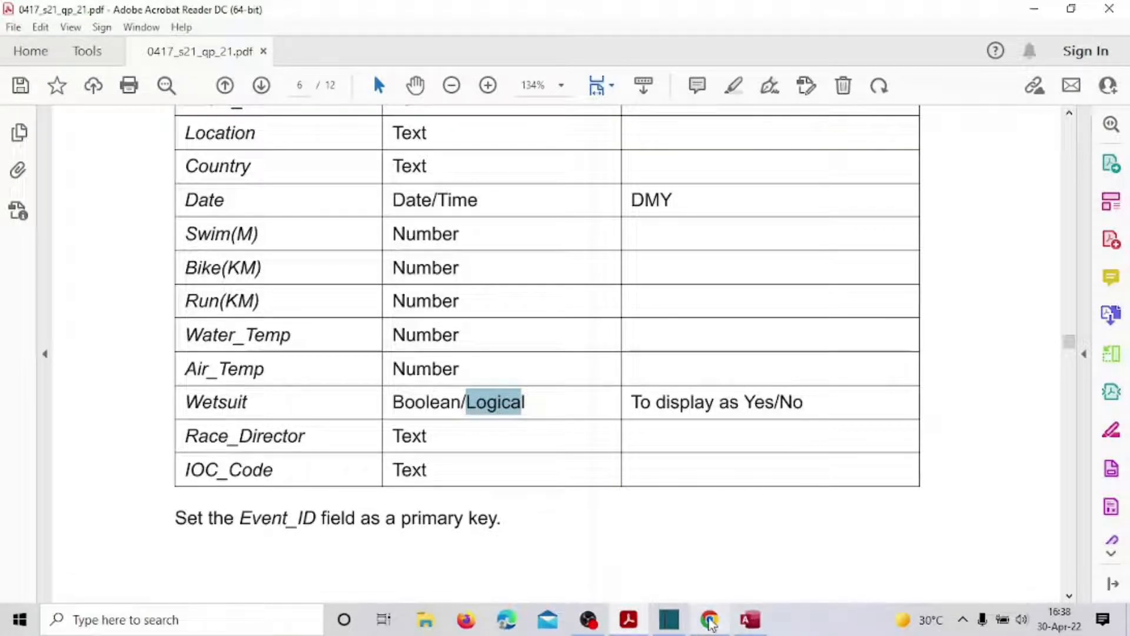
left_click(749, 619)
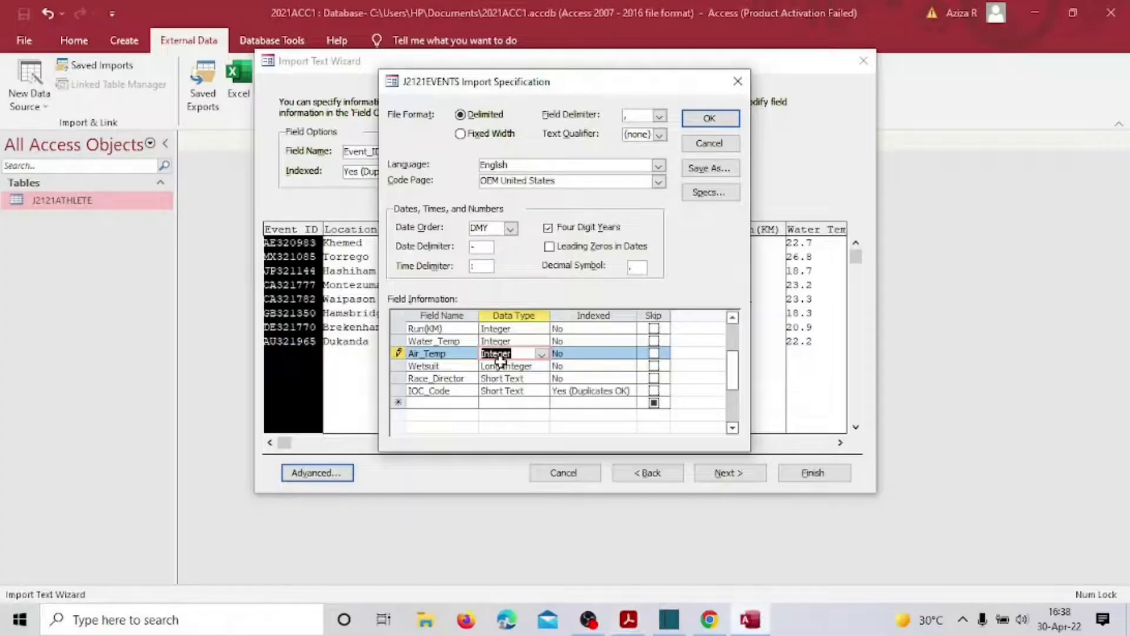
left_click(535, 365)
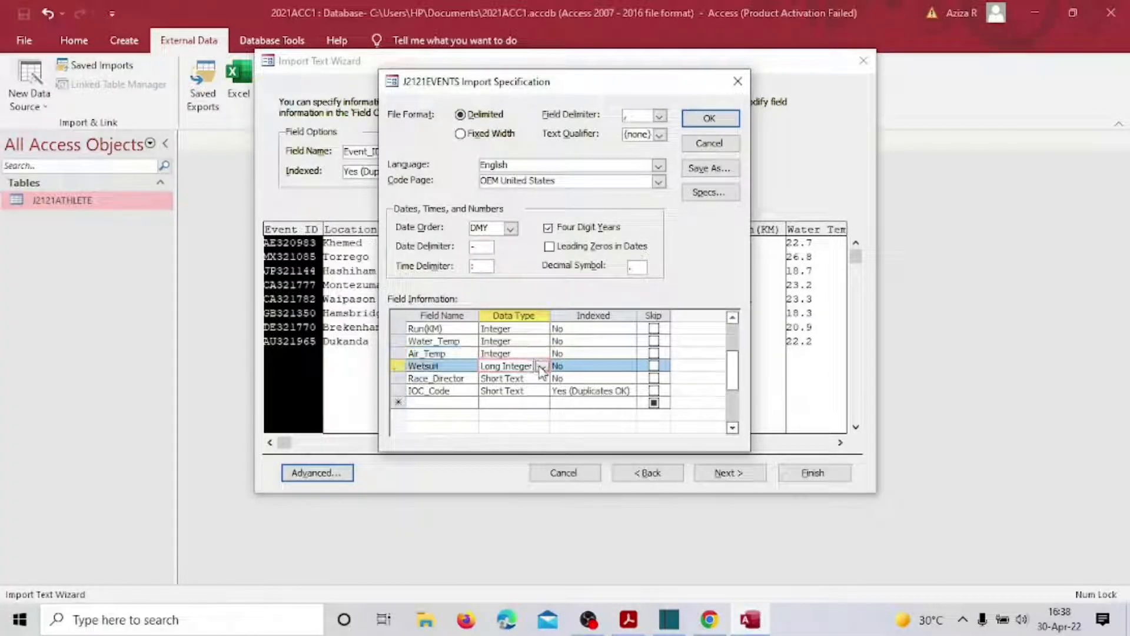
left_click(538, 367)
left_click(533, 377)
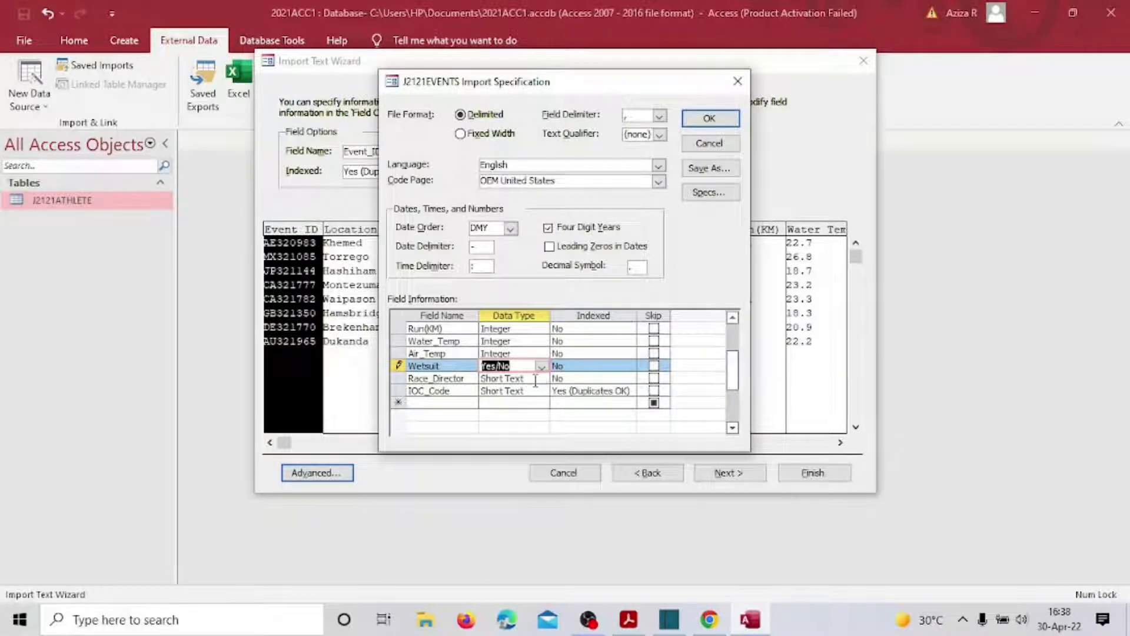
Check the remaining fields against the exam paper, then accept the import specification in Access and proceed to the primary key options
left_click(631, 621)
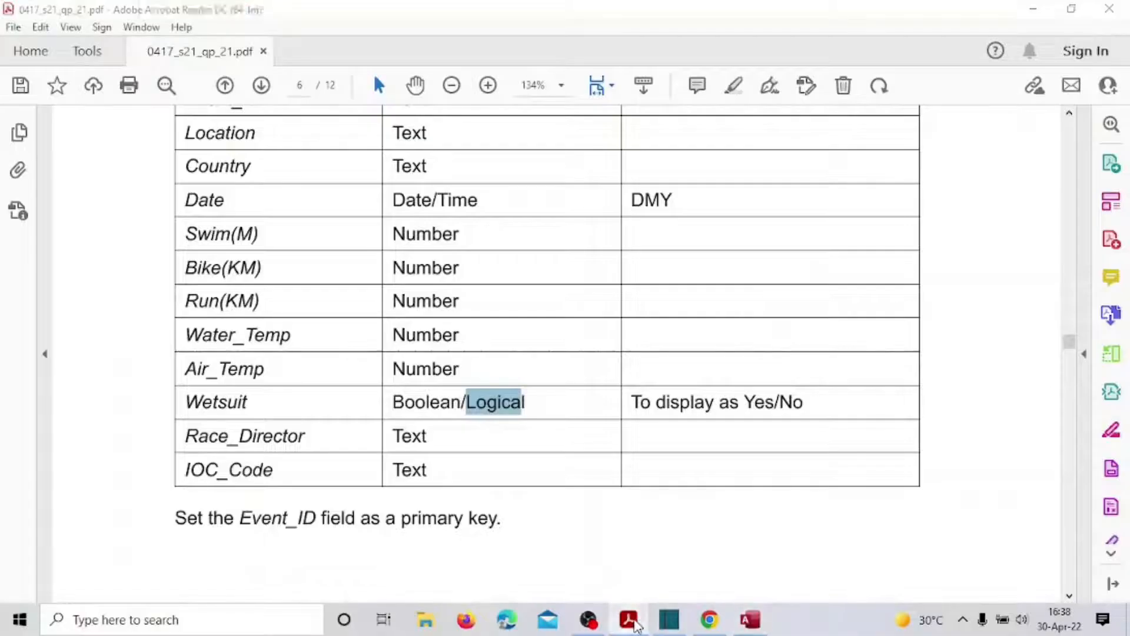
left_click(749, 619)
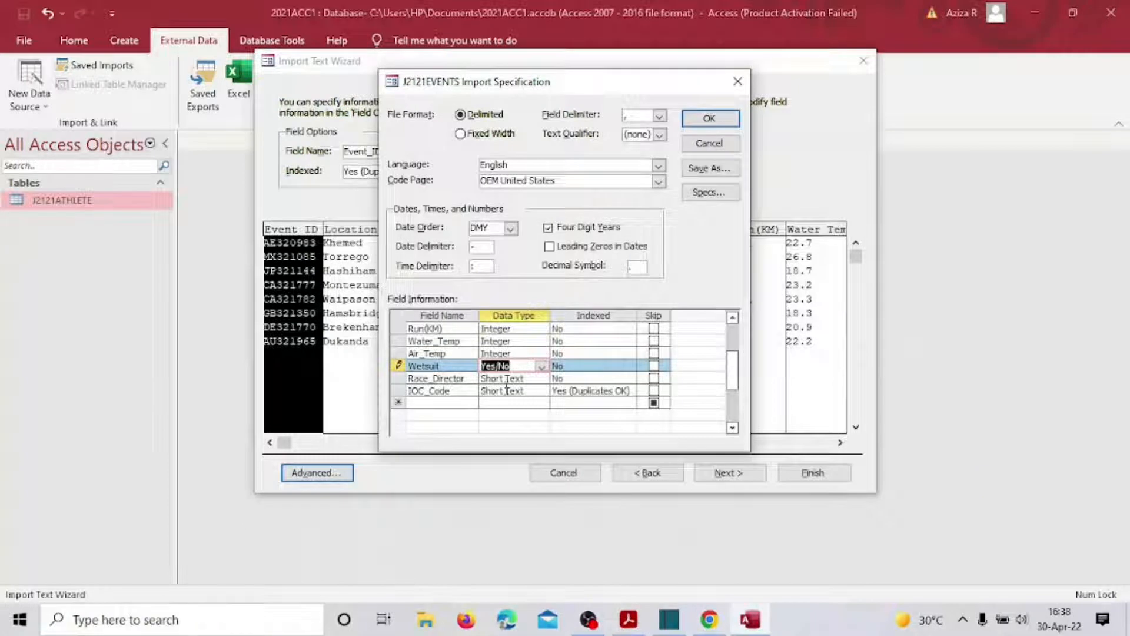
scroll(509, 374, "up", 2)
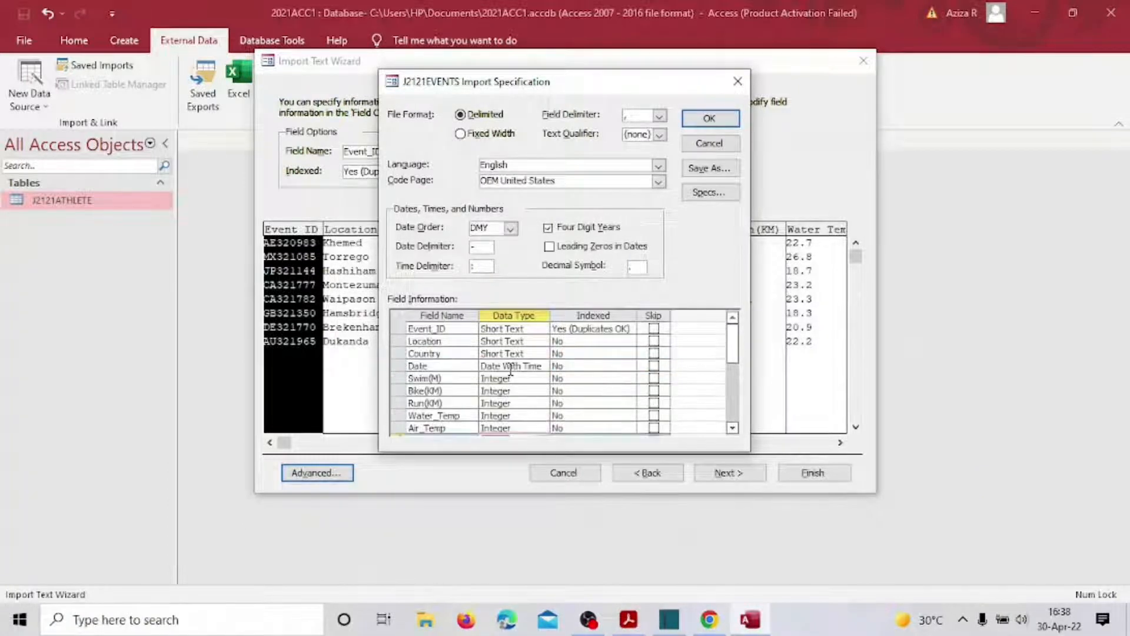
left_click(719, 120)
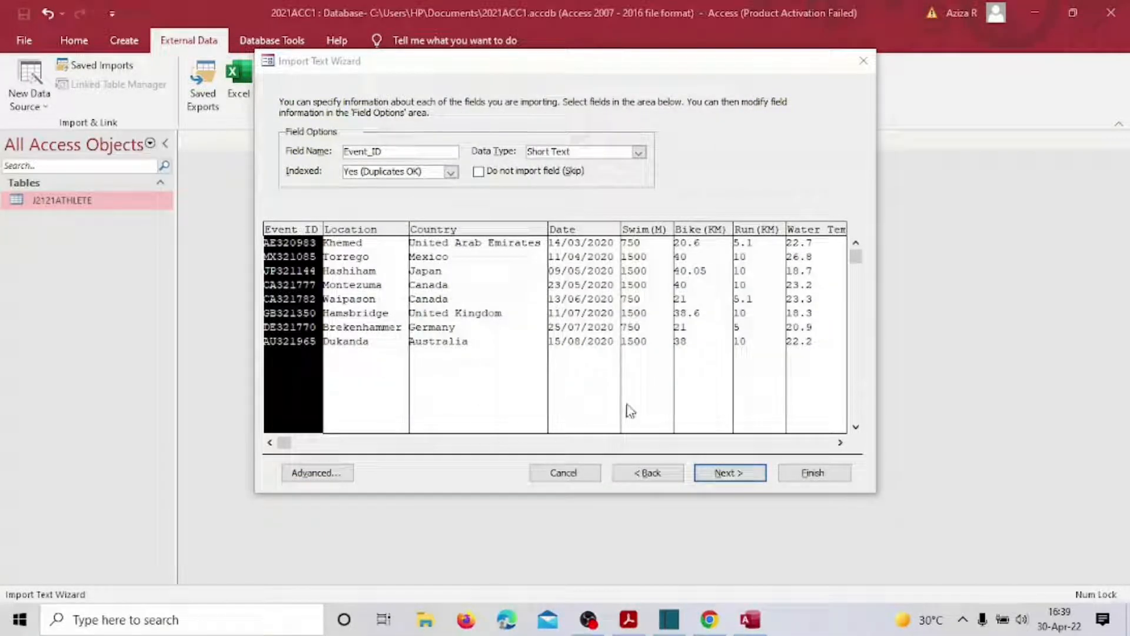
left_click(720, 476)
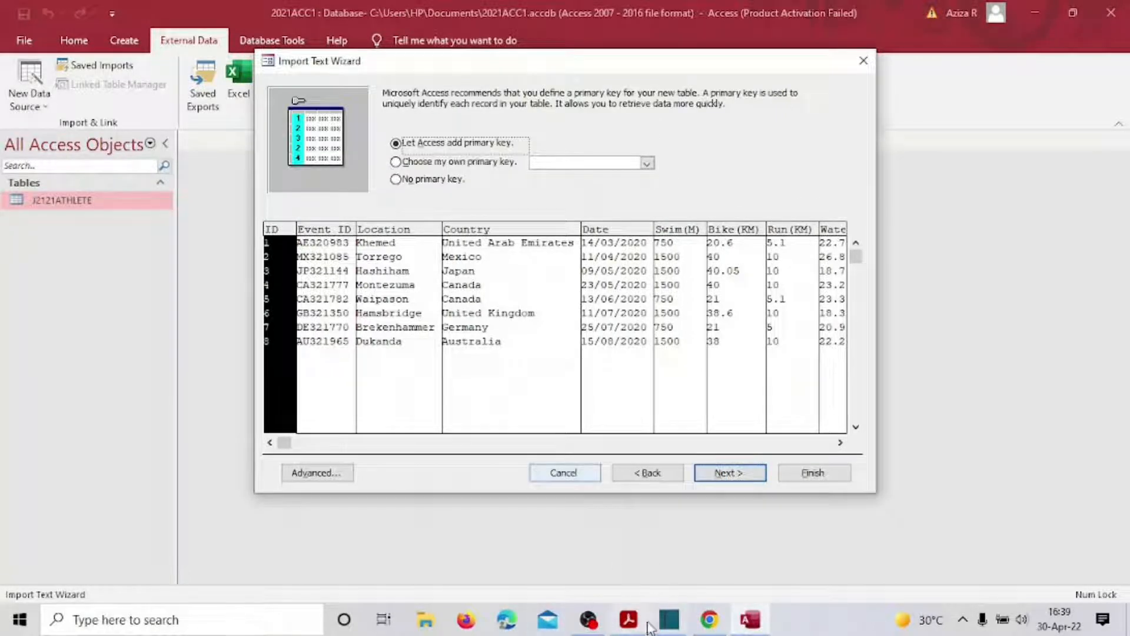
Check the exam paper's primary key instruction for the events table, and choose Event_ID as the primary key in the Access import wizard
mouse_move(629, 629)
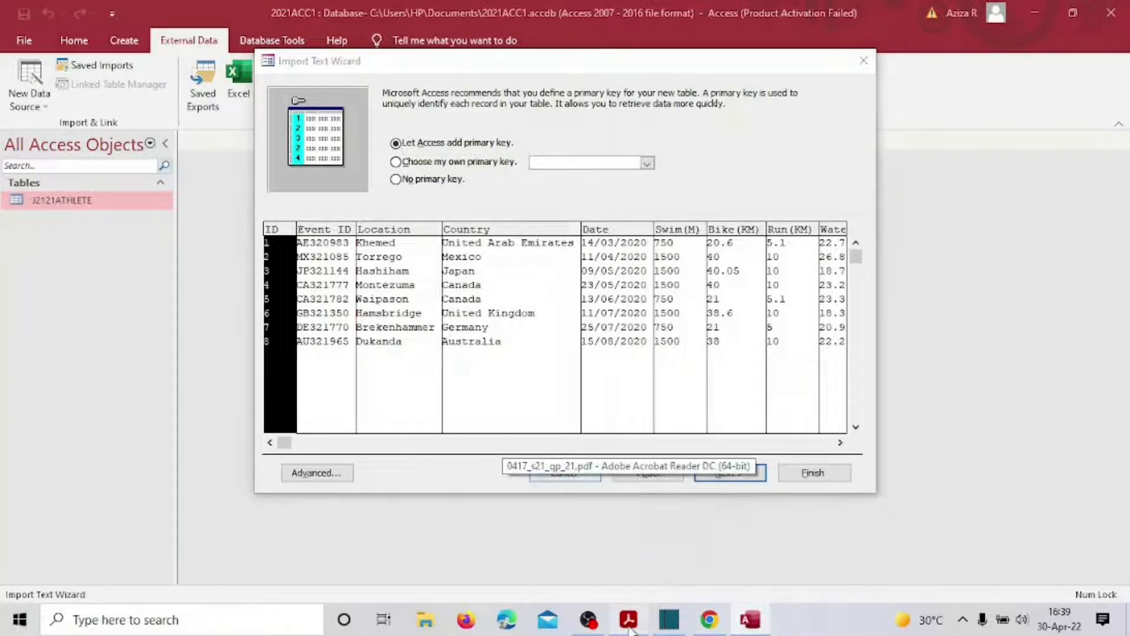
left_click(629, 628)
scroll(352, 474, "down", 3)
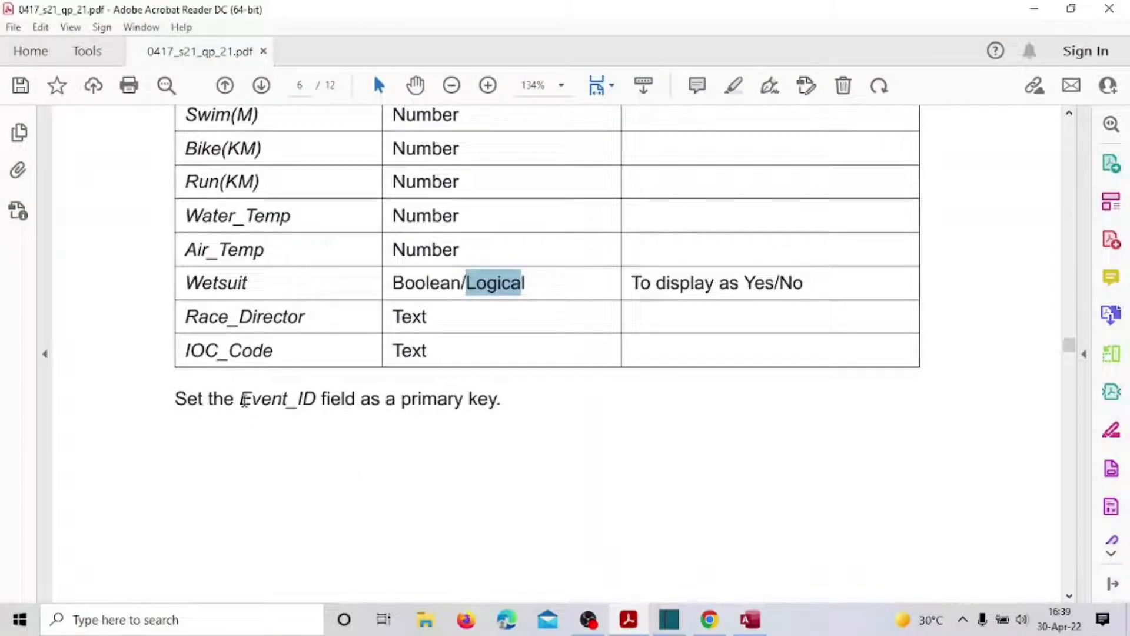
left_click_drag(242, 401, 306, 400)
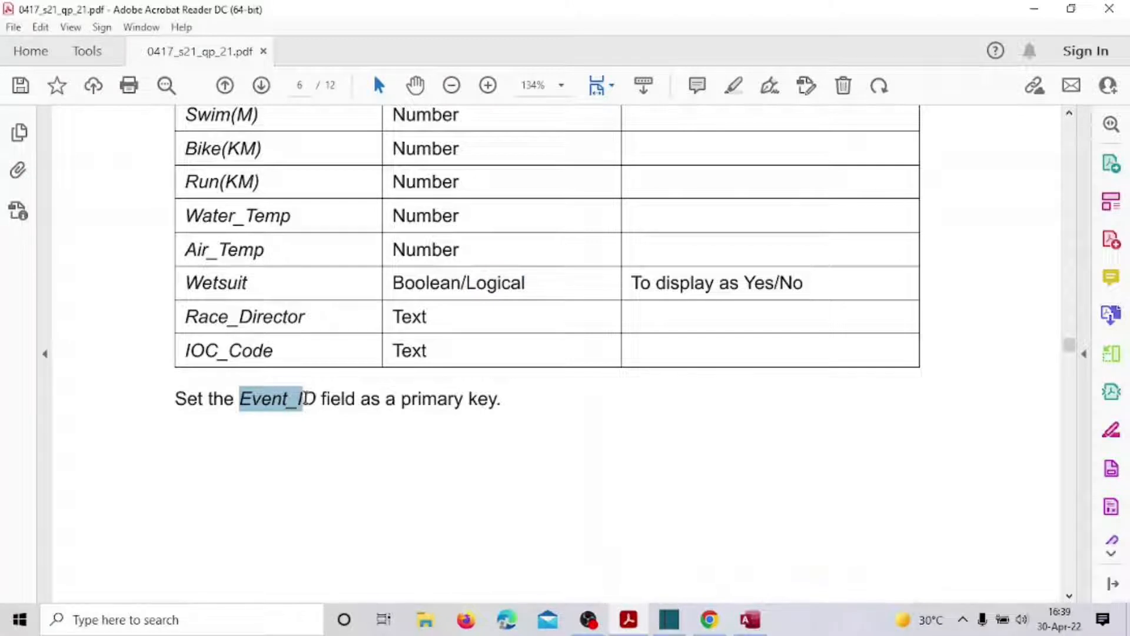
key("alt+Tab")
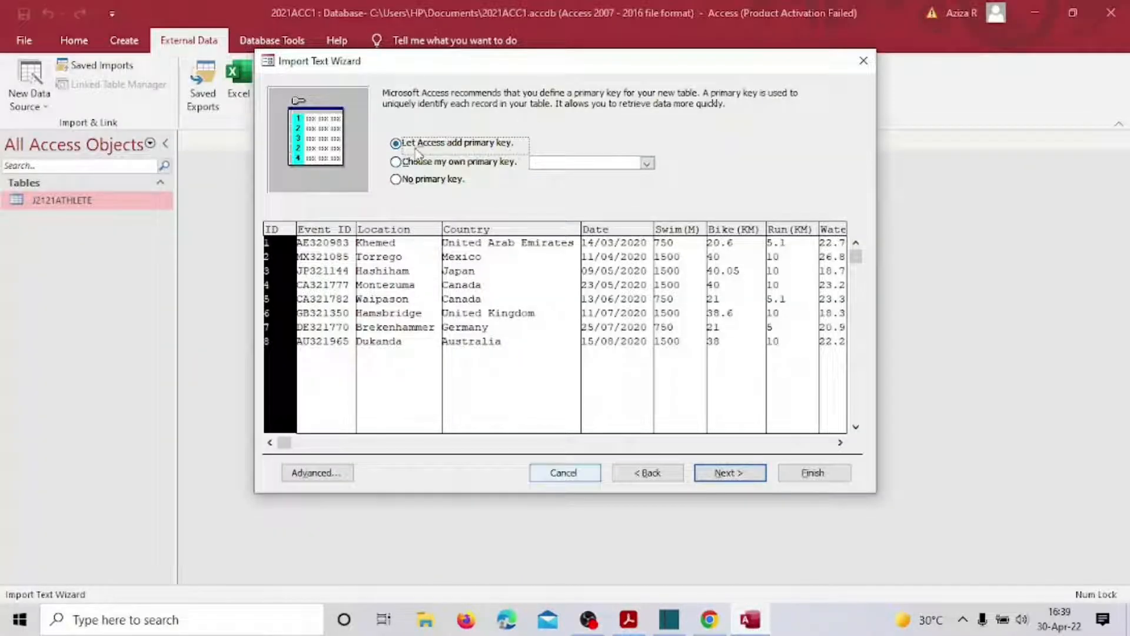
left_click(396, 163)
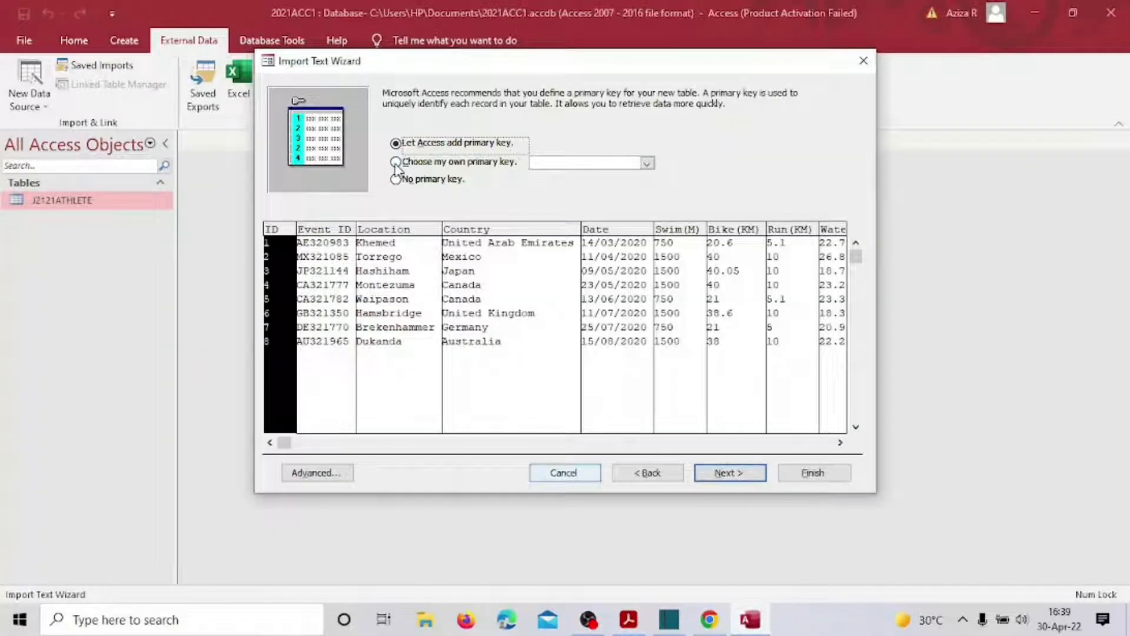
double_click(574, 168)
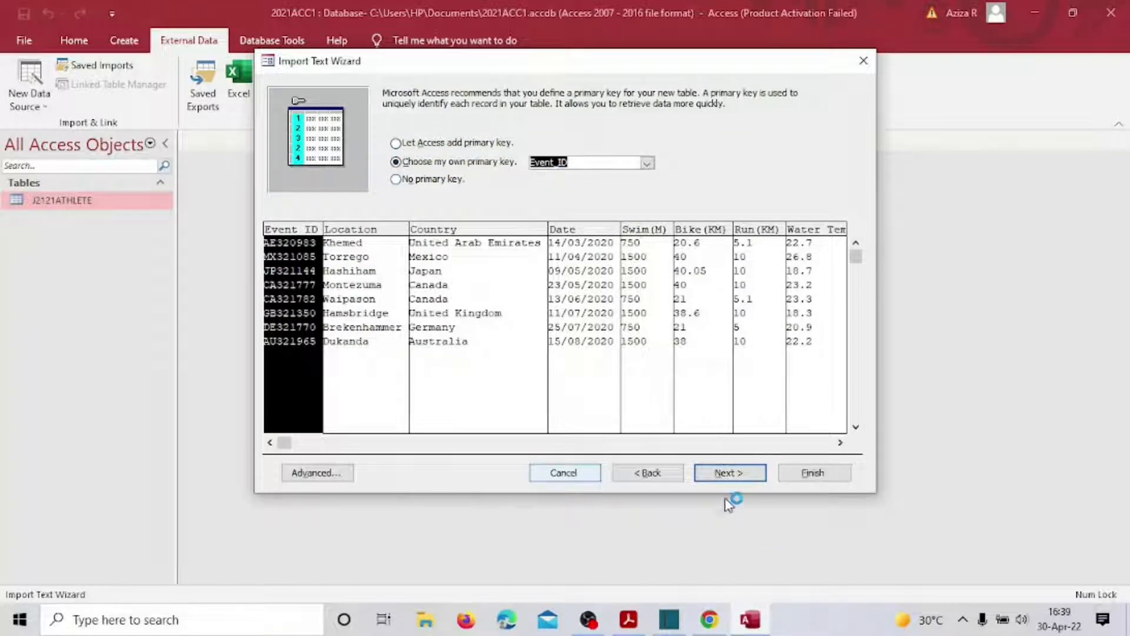
Finish importing the data into a table named J2121EVENTS without saving the import steps
left_click(733, 474)
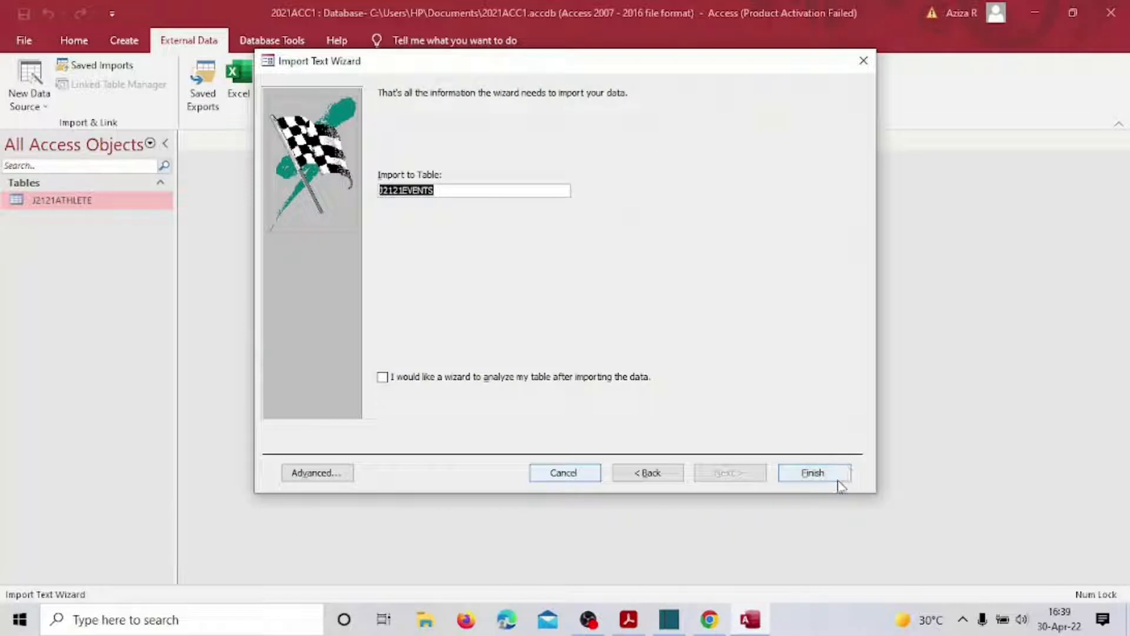
left_click(817, 471)
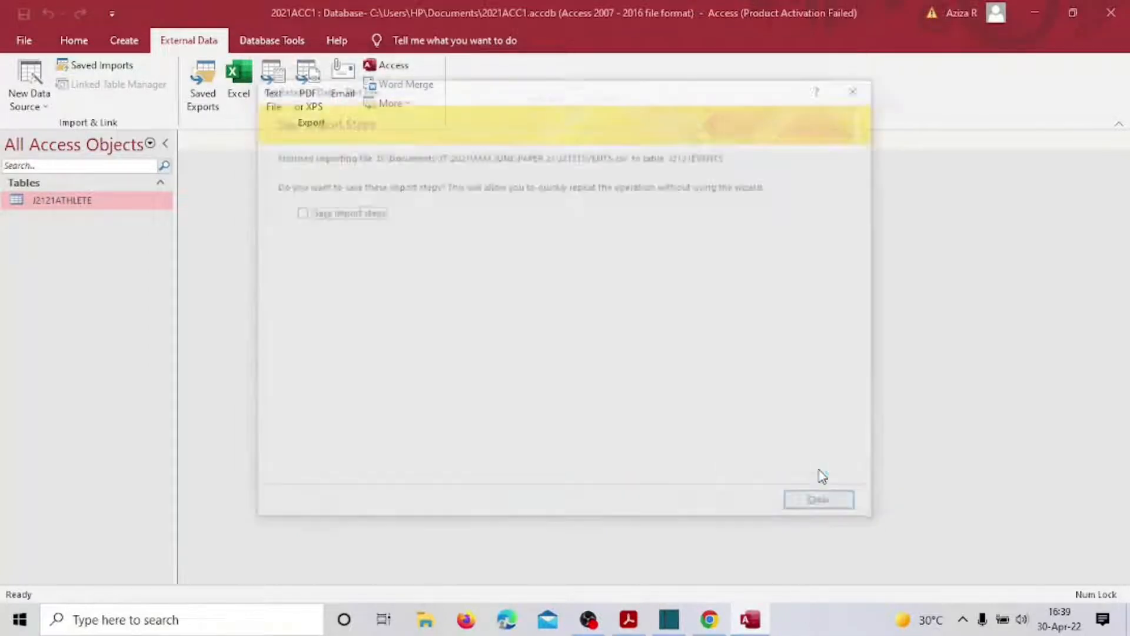
left_click(830, 505)
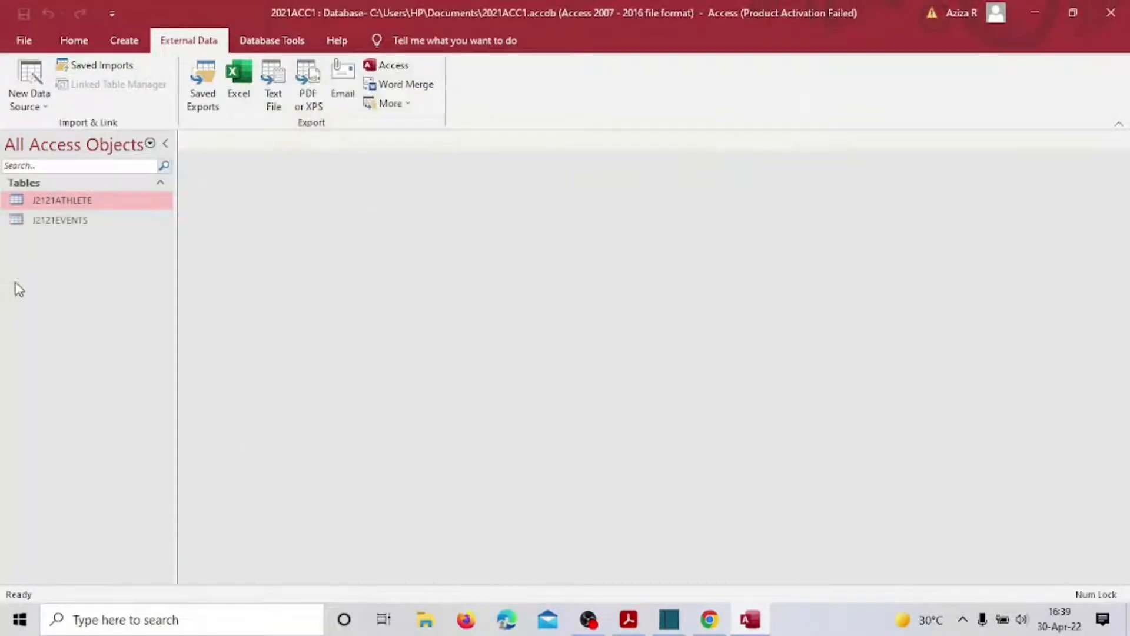
Open the J2121EVENTS table and narrow its Swim(M) and Bike(KM) columns
left_click(57, 225)
double_click(57, 225)
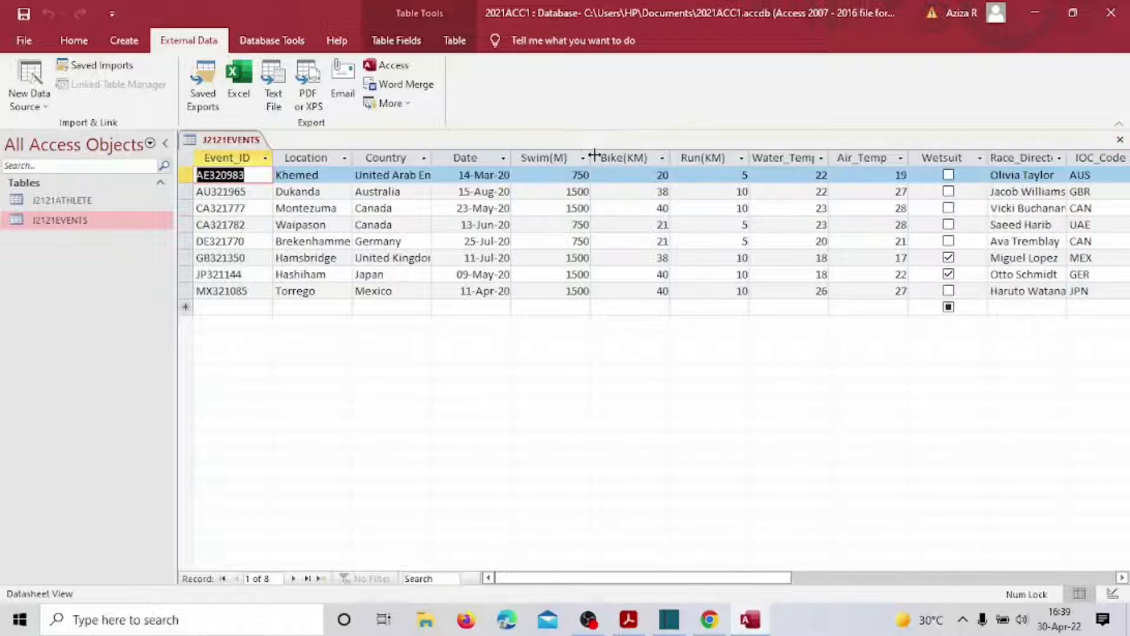
left_click_drag(595, 154, 574, 154)
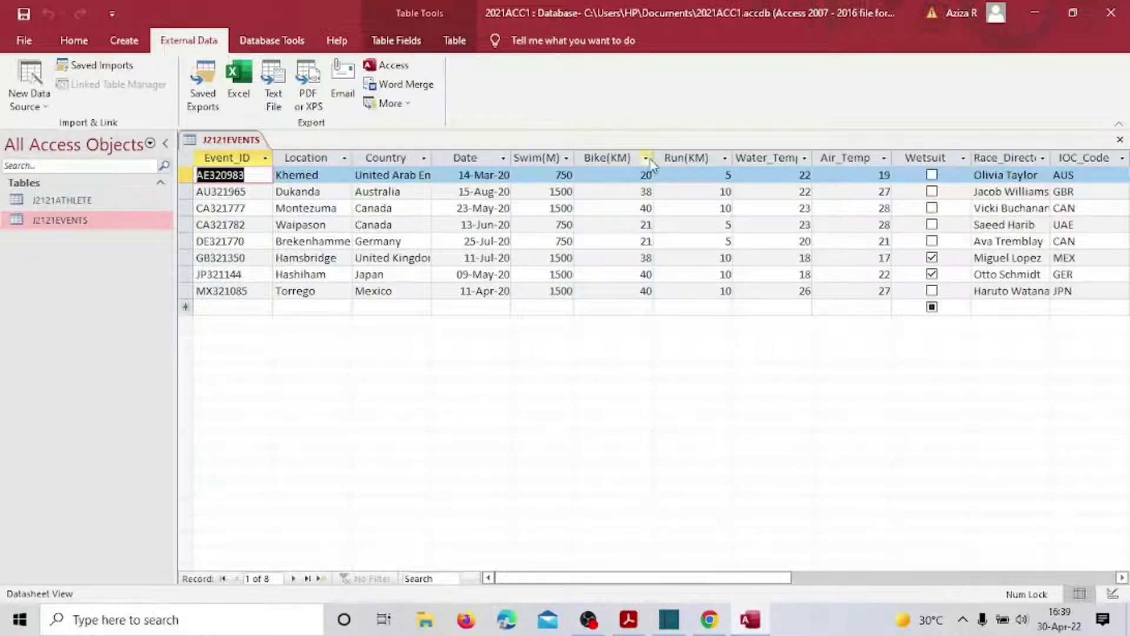
left_click_drag(654, 158, 634, 158)
Switch to the exam paper in Acrobat Reader and highlight the athlete and events import instructions, through the Event_ID primary key line
left_click(628, 620)
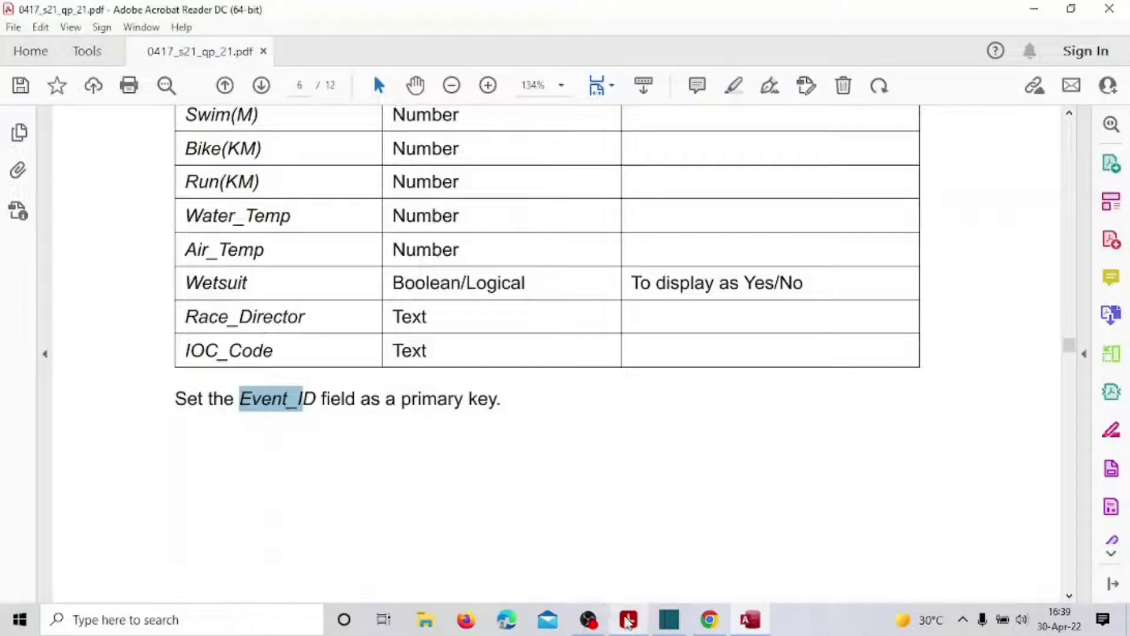
scroll(499, 443, "up", 15)
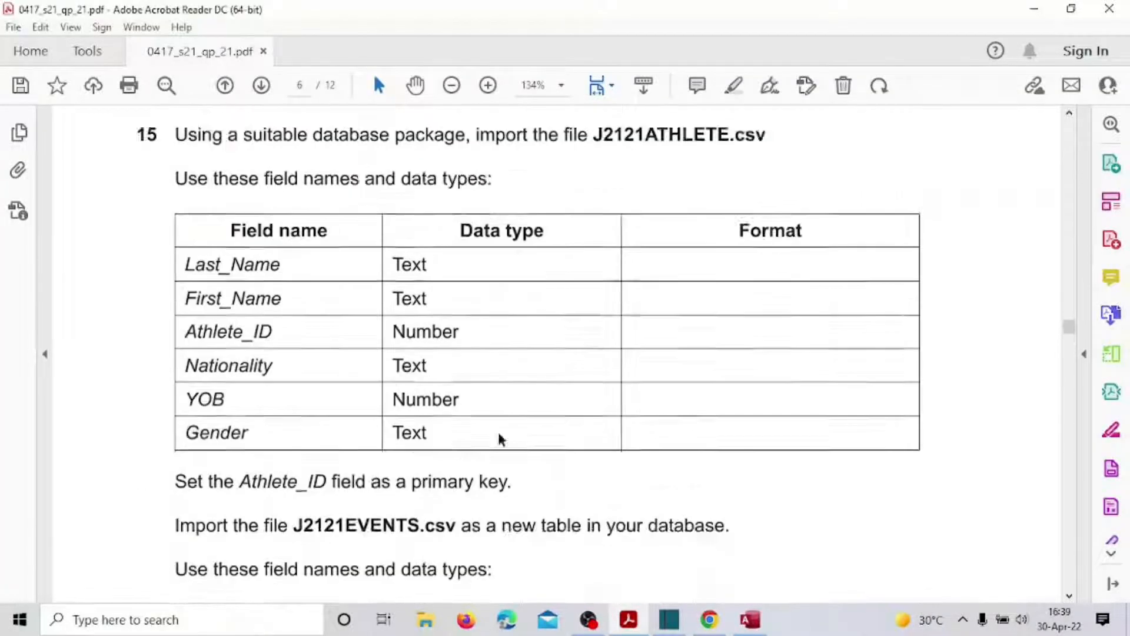
left_click_drag(209, 258, 510, 462)
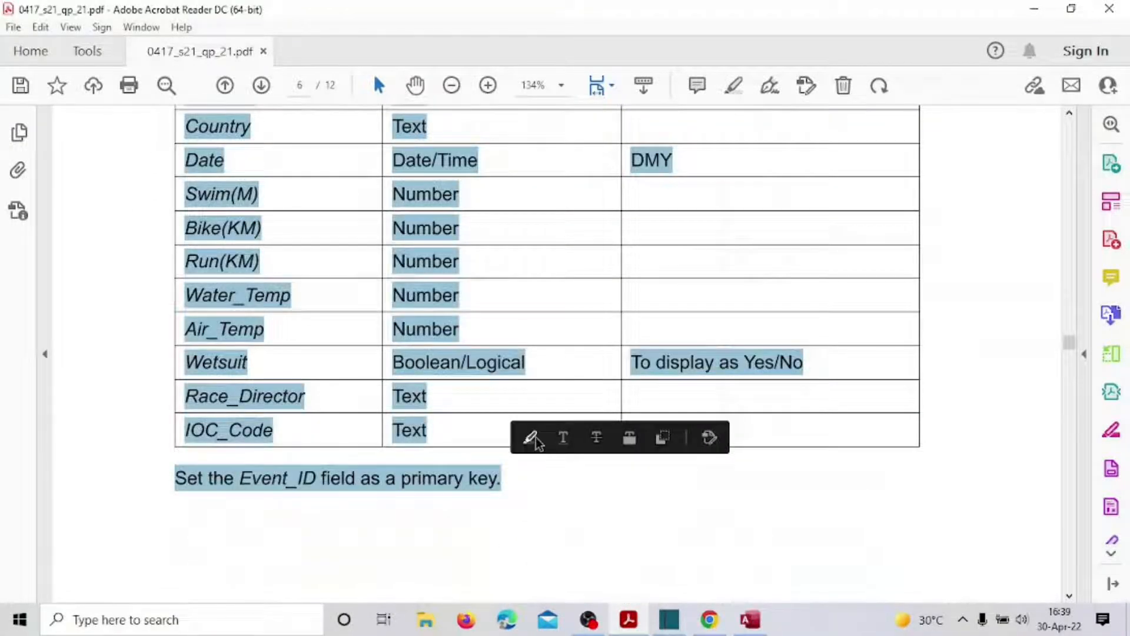
left_click(530, 436)
Read the exam paper's requirements for importing J2121RESULTS.csv, including time formats, the primary key instruction and the Evidence 4 screenshots
scroll(535, 438, "down", 10)
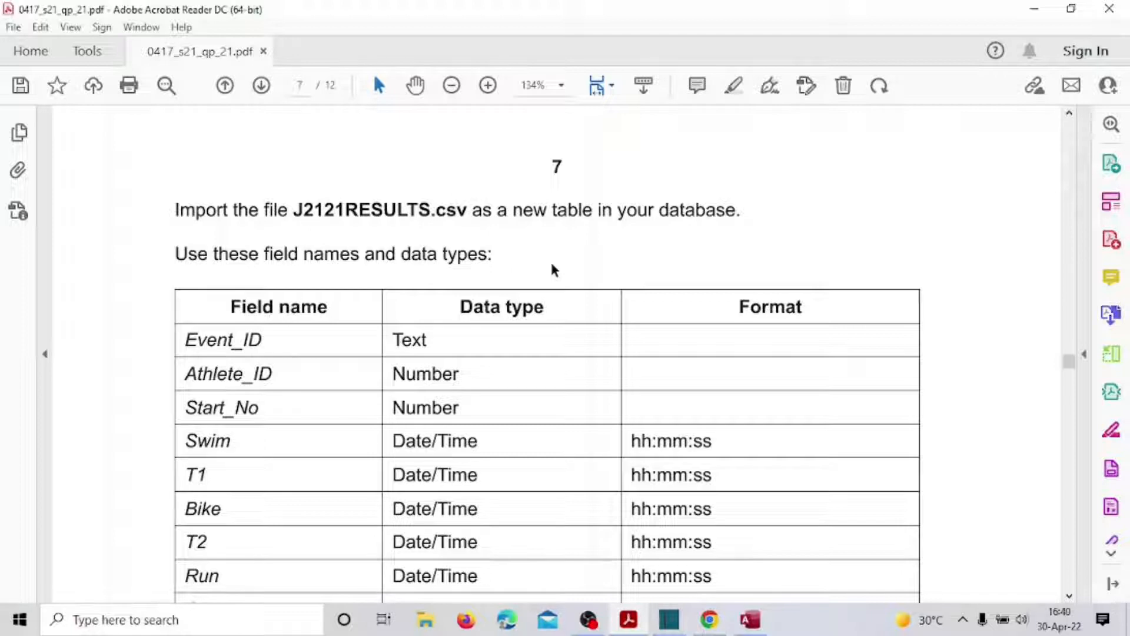
scroll(554, 270, "down", 4)
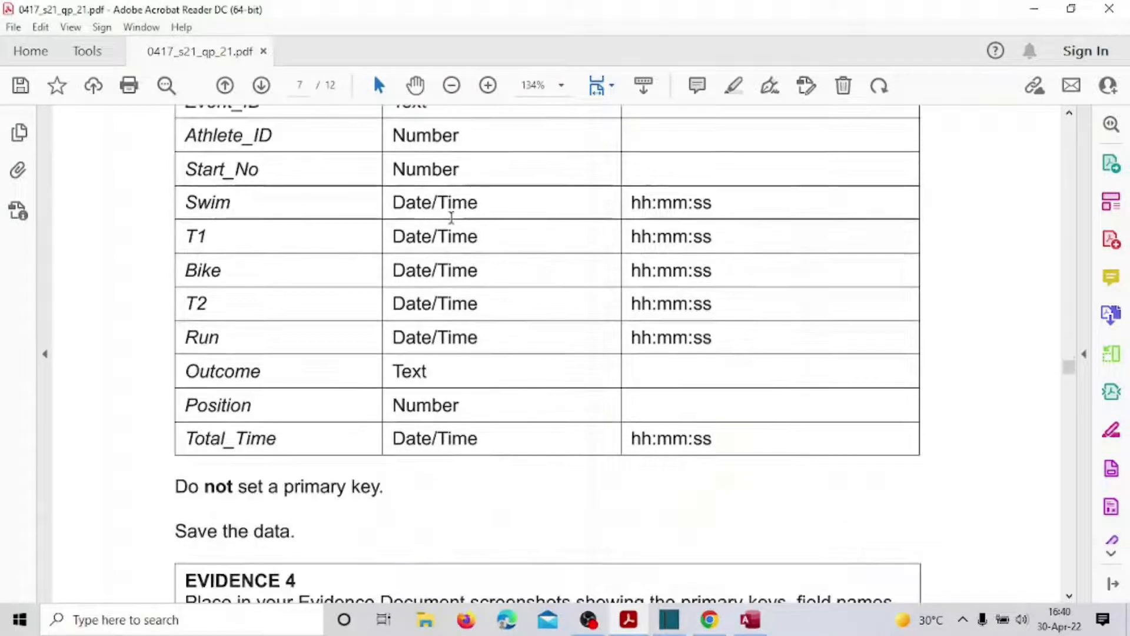
scroll(405, 190, "up", 1)
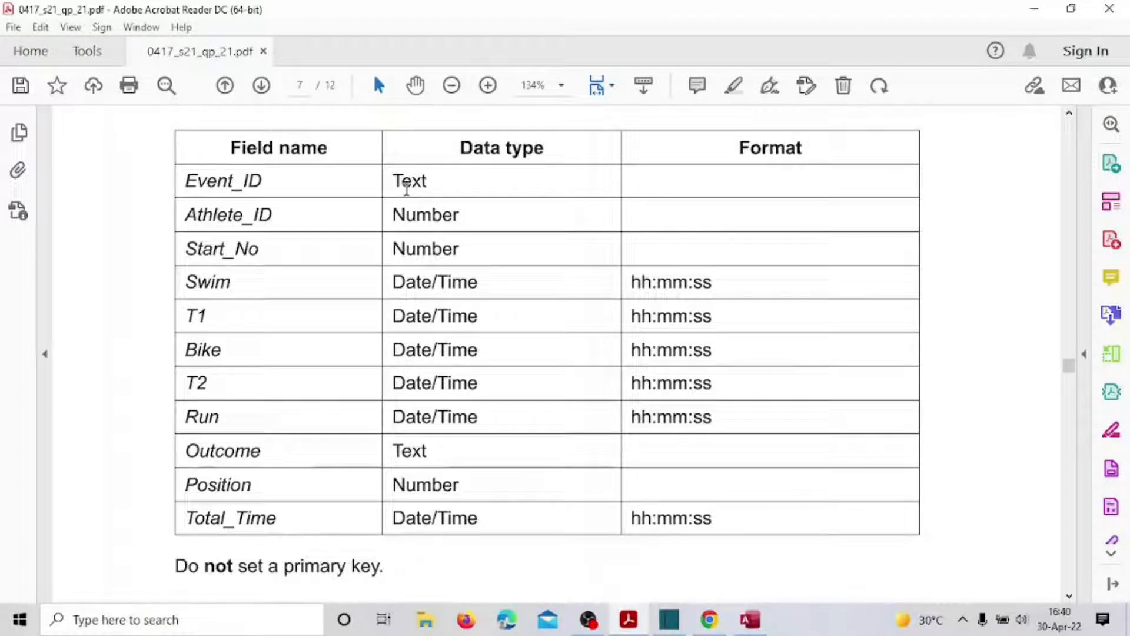
left_click_drag(629, 278, 694, 517)
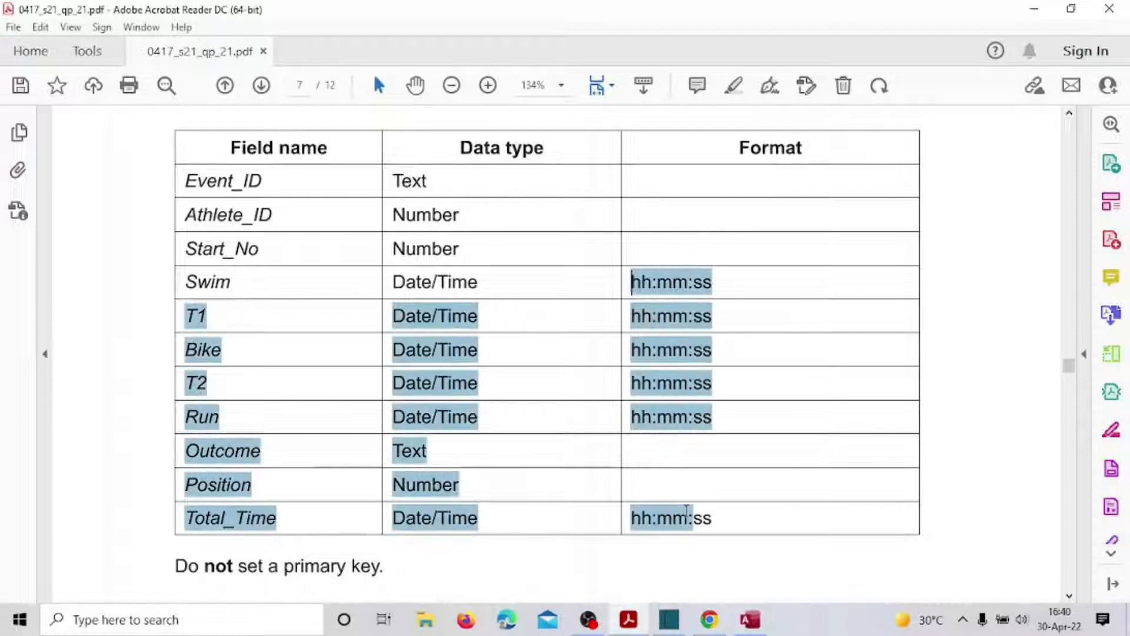
scroll(404, 468, "down", 3)
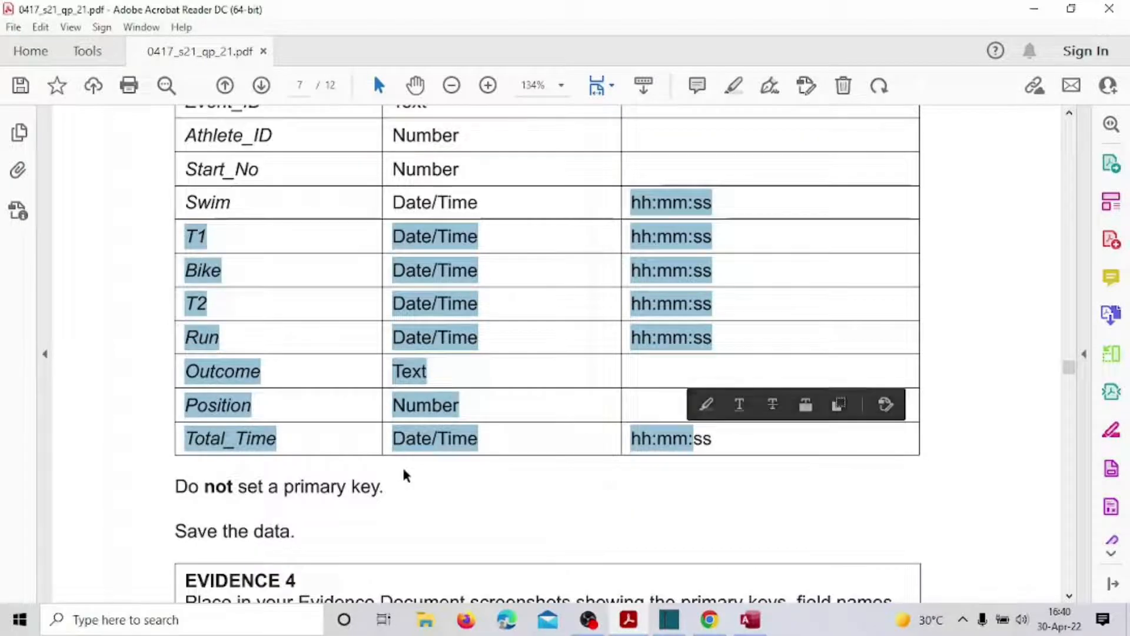
scroll(404, 465, "up", 1)
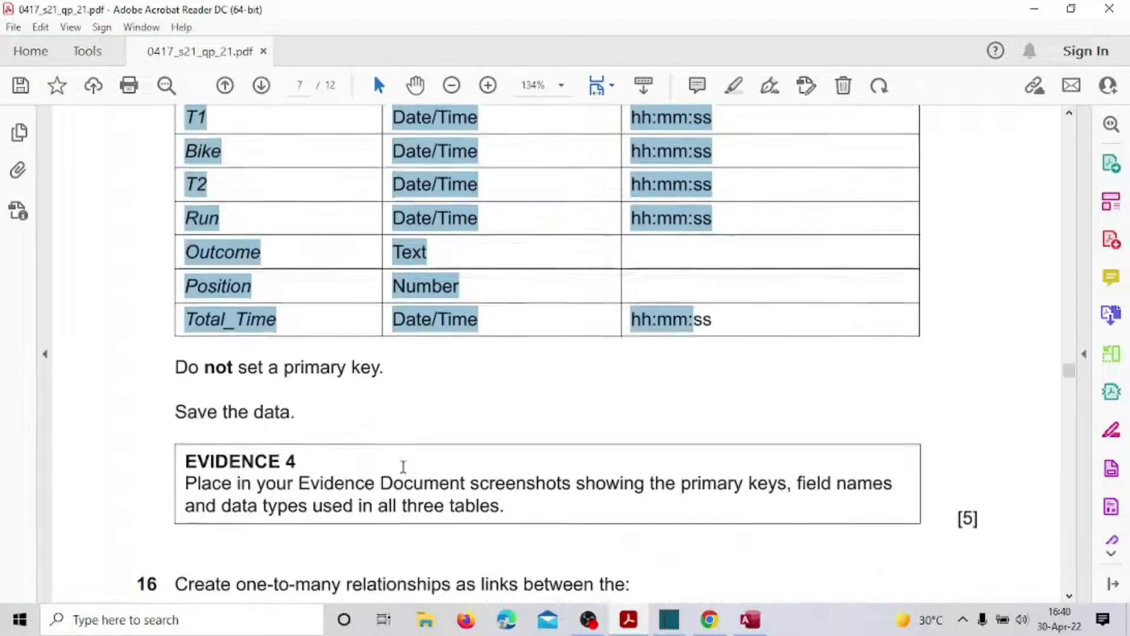
scroll(404, 465, "down", 1)
left_click_drag(187, 445, 644, 446)
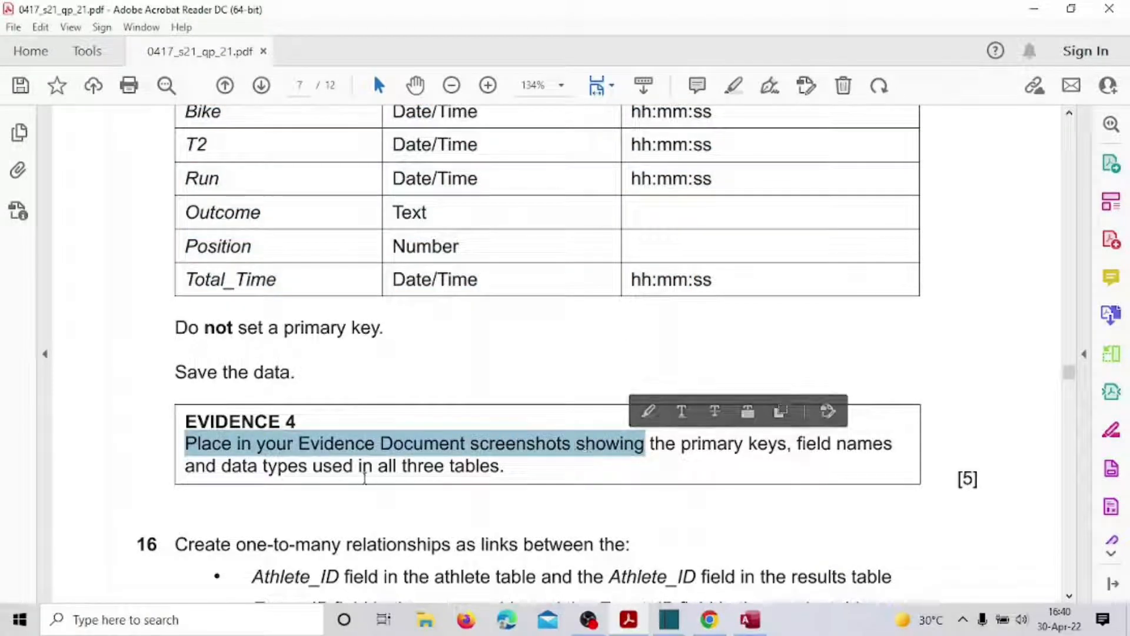
left_click_drag(700, 446, 749, 445)
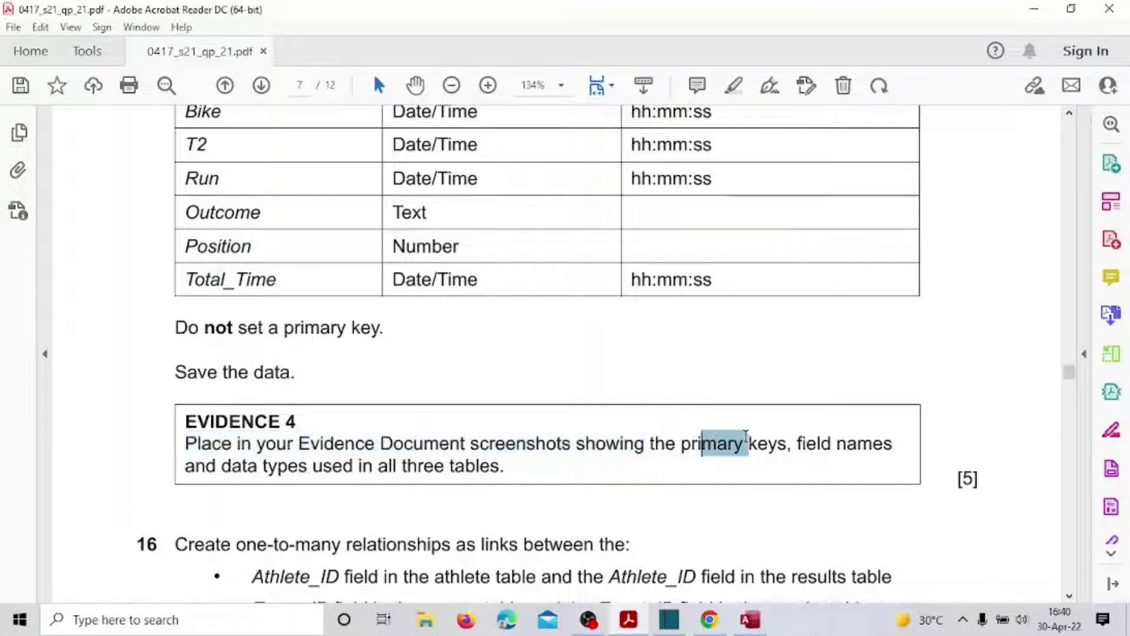
Return to Access and close the J2121EVENTS table, saving its layout changes
left_click(750, 619)
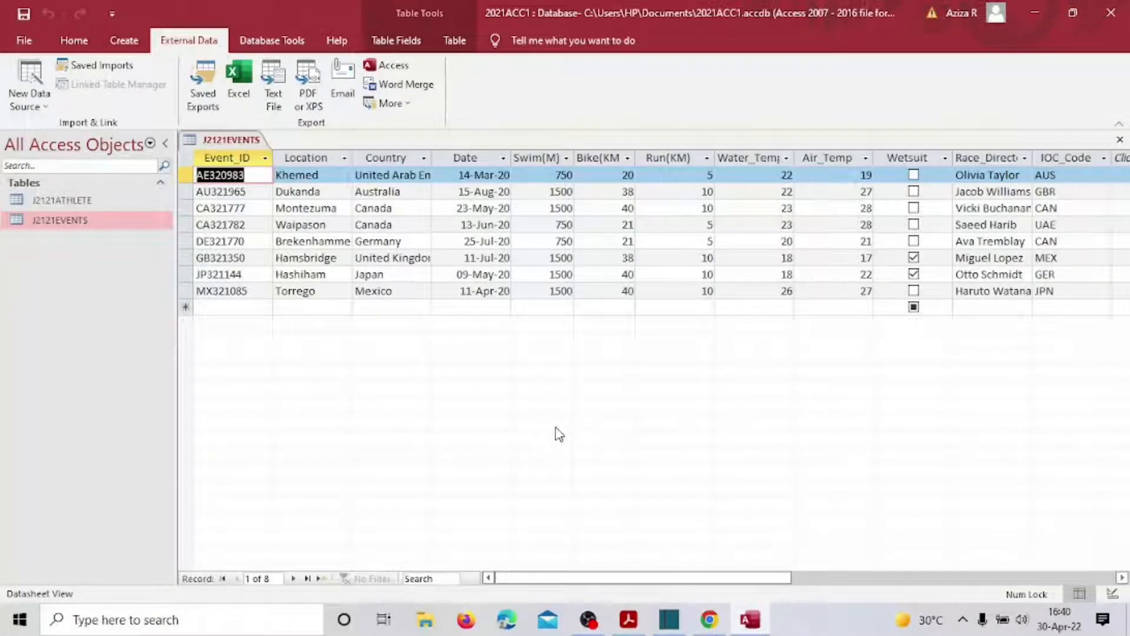
left_click(1122, 143)
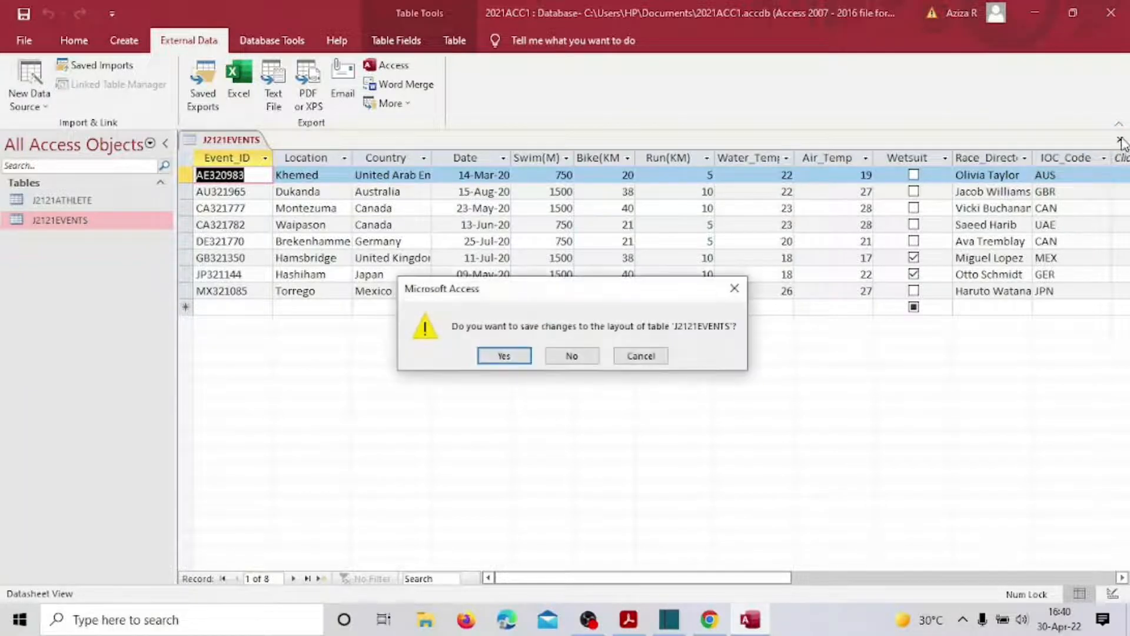
left_click(505, 357)
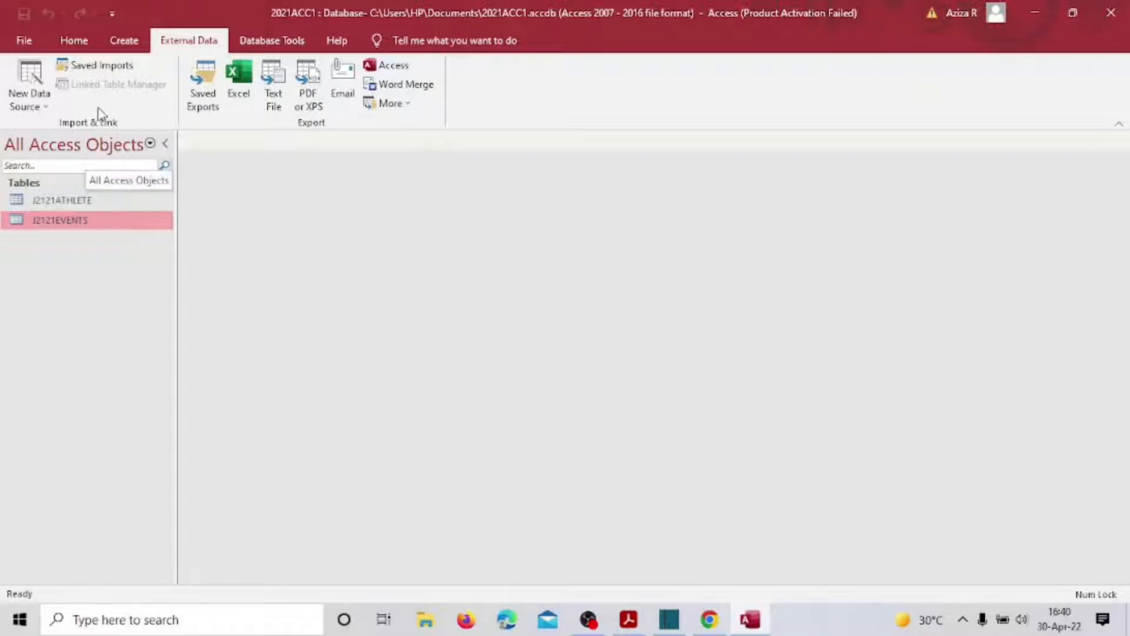
Start a text file import of J2121RESULTS.csv from the PAPER 21 folder into a new table
left_click(29, 86)
mouse_move(118, 135)
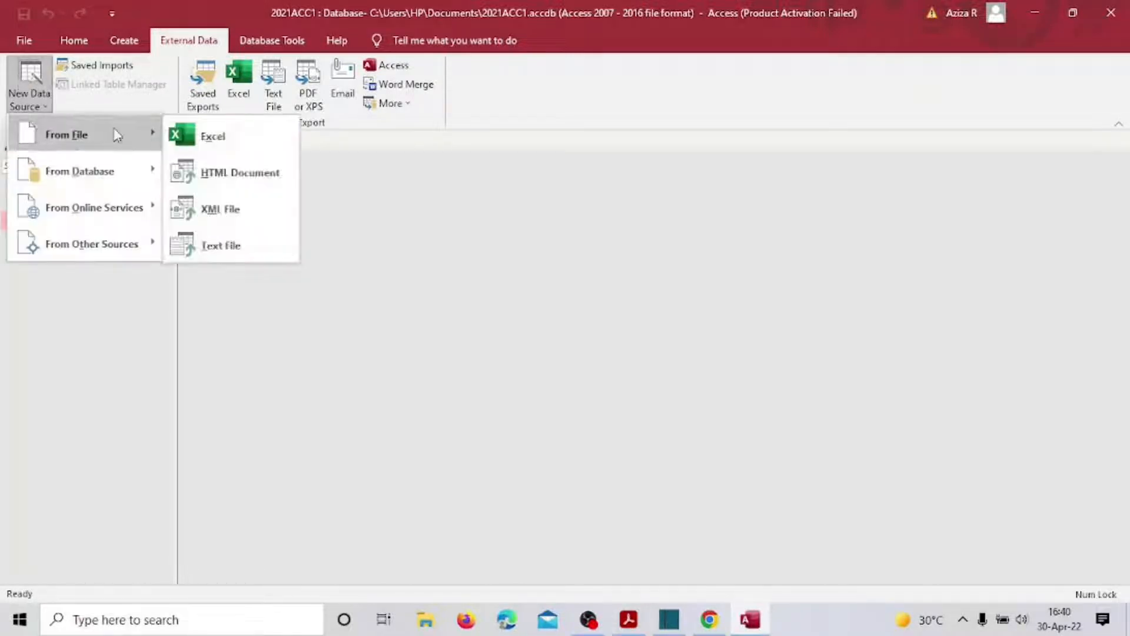
left_click(213, 245)
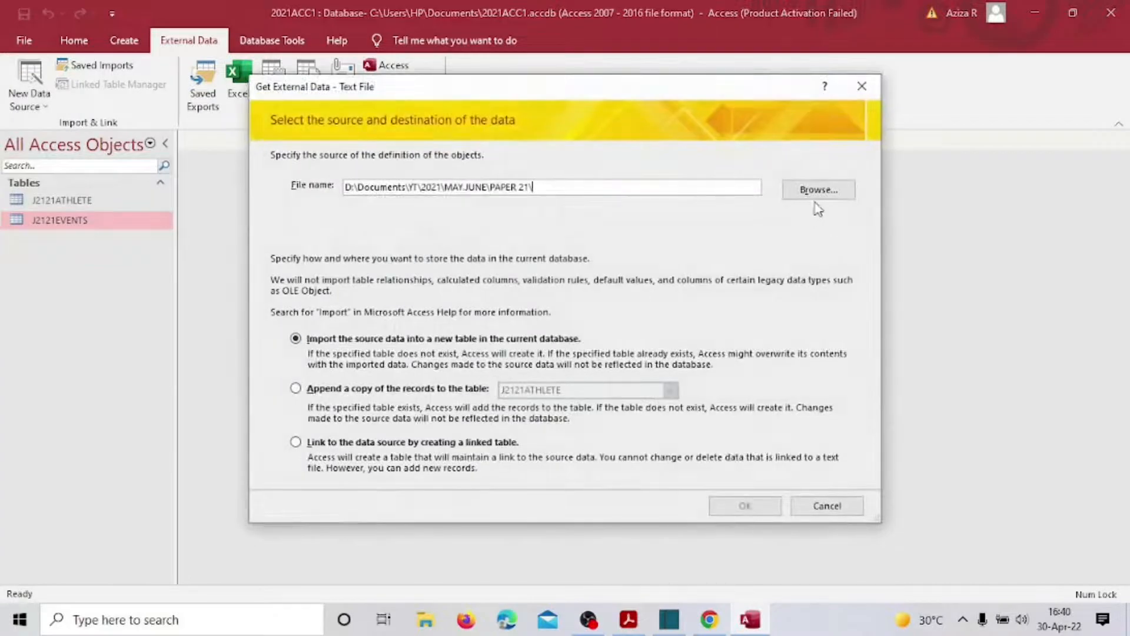
left_click(828, 191)
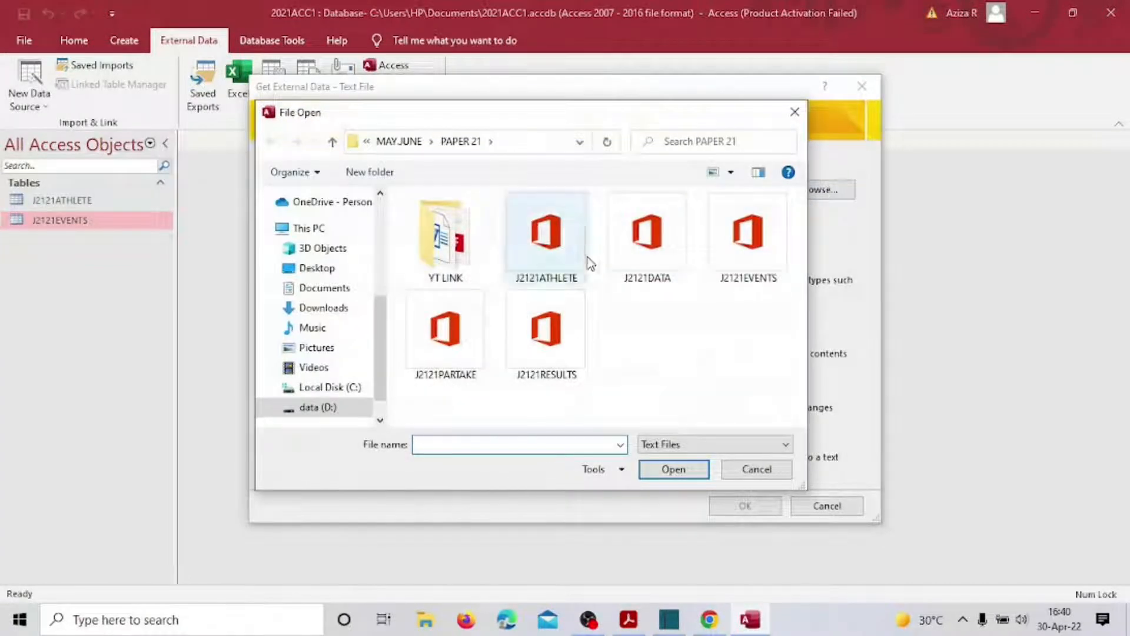
double_click(538, 327)
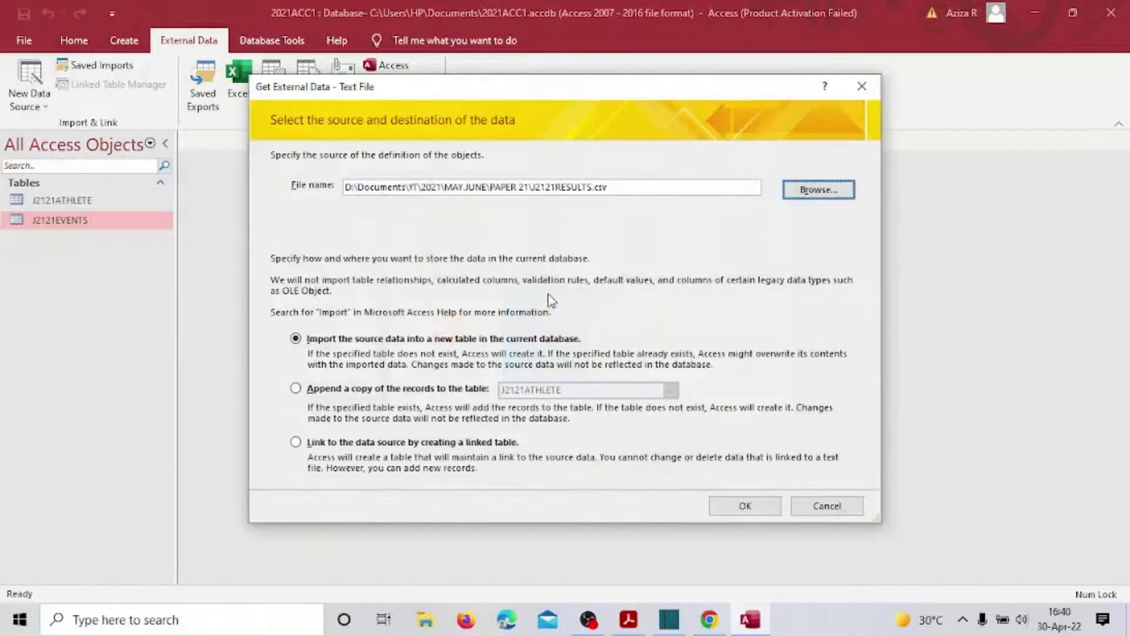
left_click(743, 506)
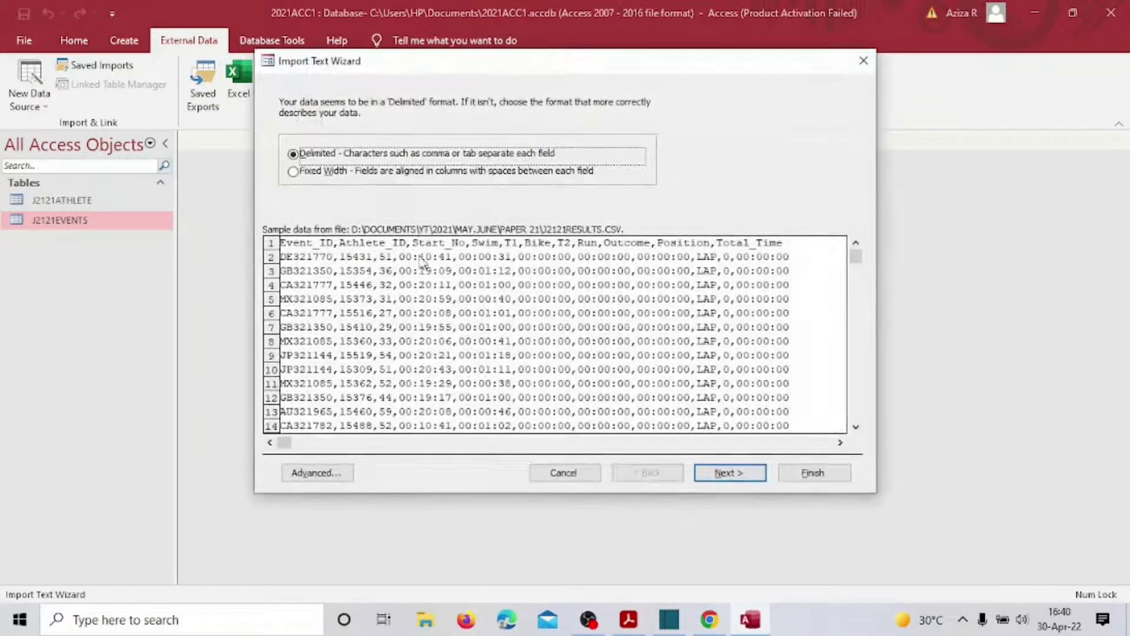
Keep the file comma-delimited, mark the first row as containing field names, and proceed to the field options
left_click(727, 474)
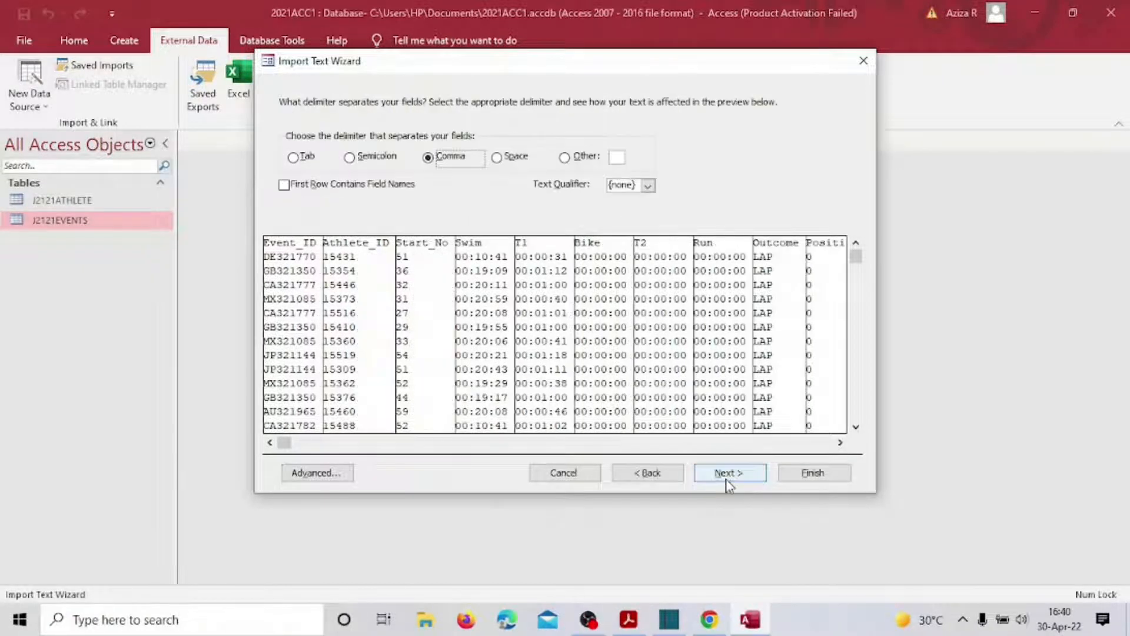
left_click(285, 184)
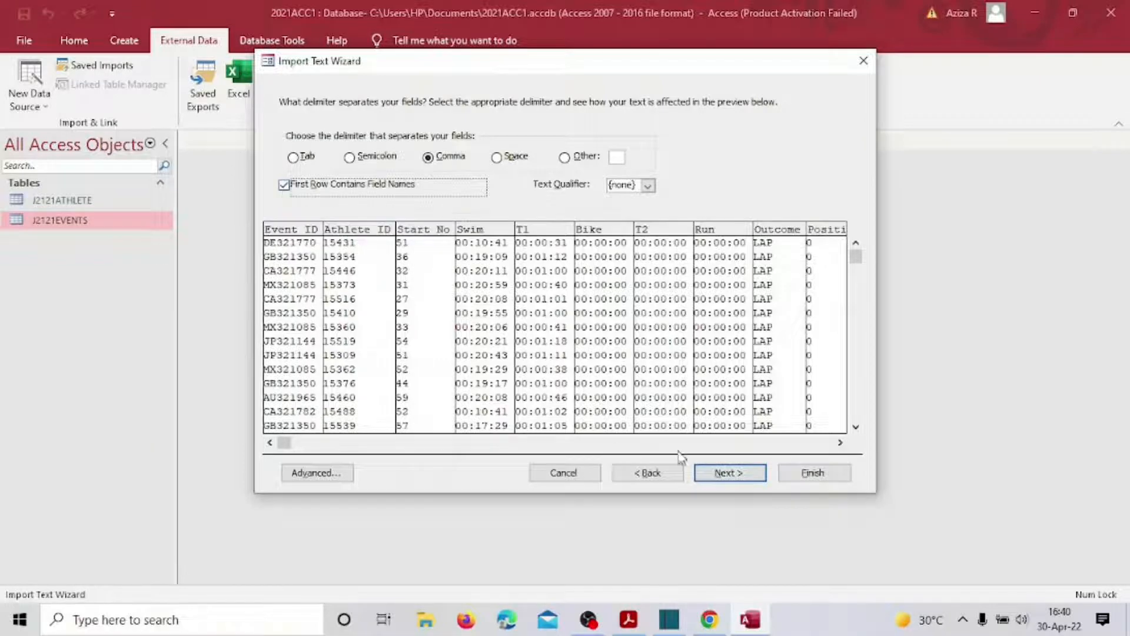
left_click(717, 474)
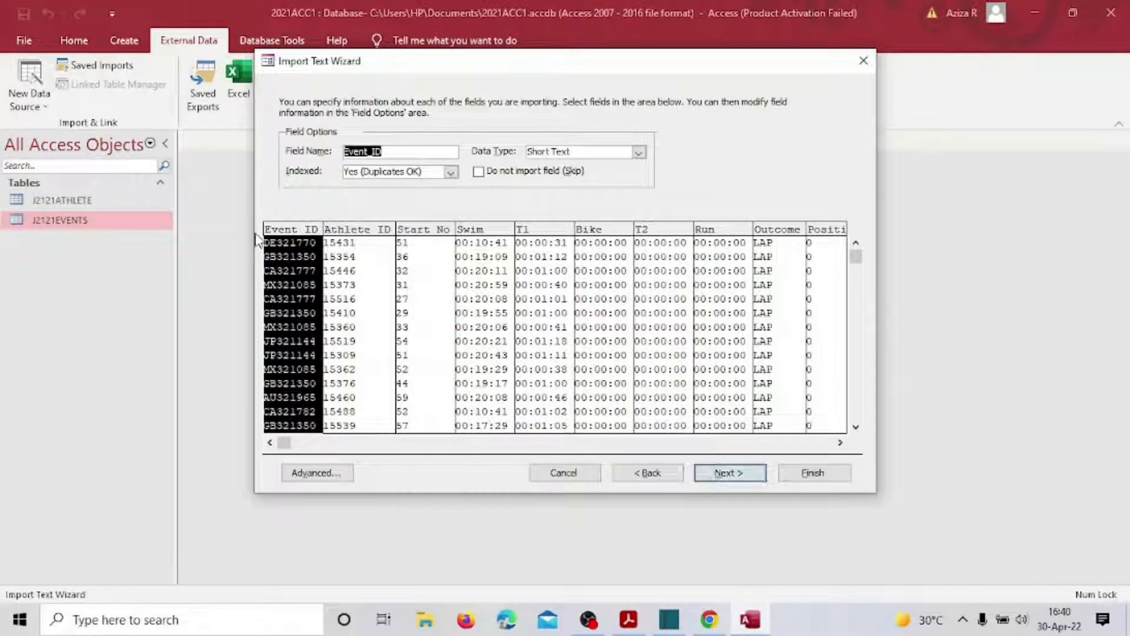
Open the J2121RESULTS import specification, and look up the required field names and data types in the exam paper
left_click(327, 474)
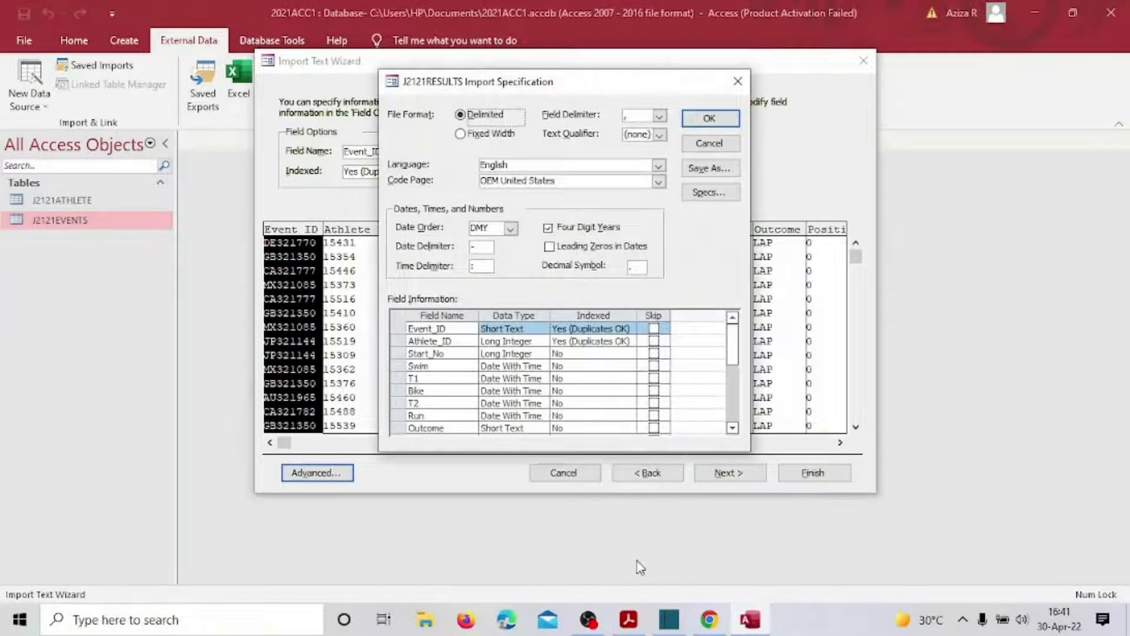
left_click(629, 620)
scroll(500, 412, "up", 1)
scroll(515, 387, "up", 6)
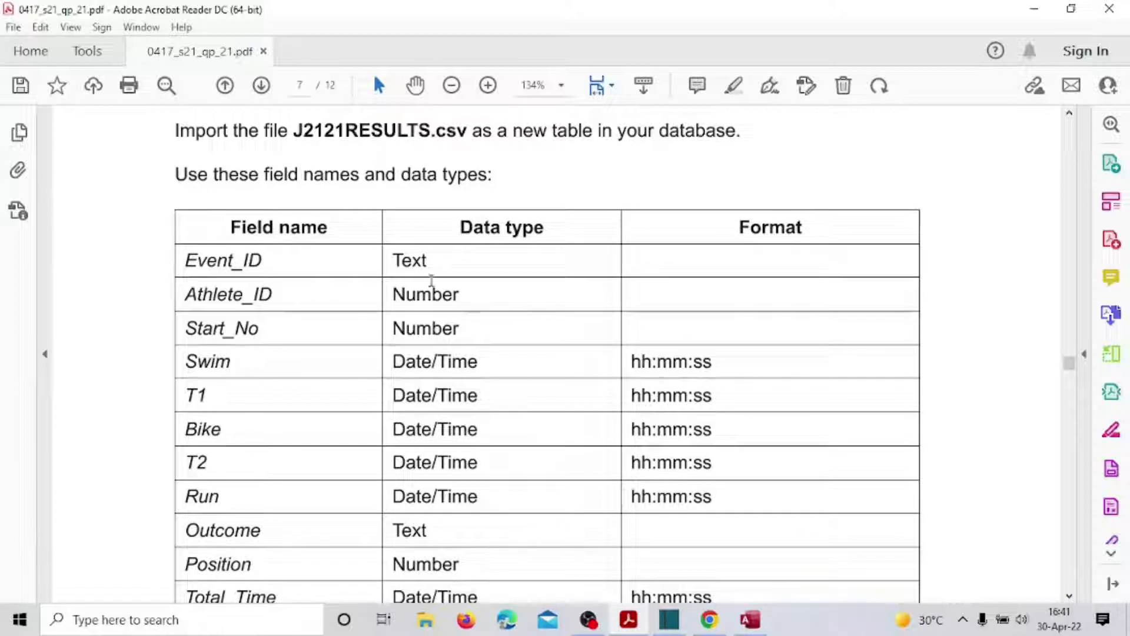
Return to Access and set the data types of the Athlete_ID and Start_No fields to Integer in the import specification
left_click(750, 619)
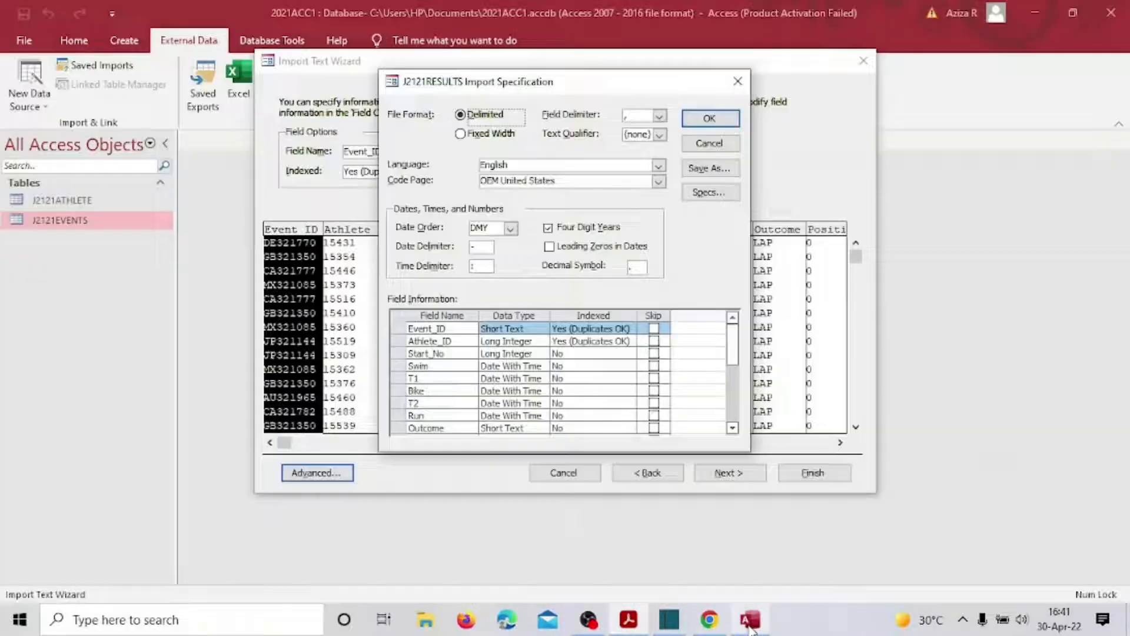
left_click(532, 342)
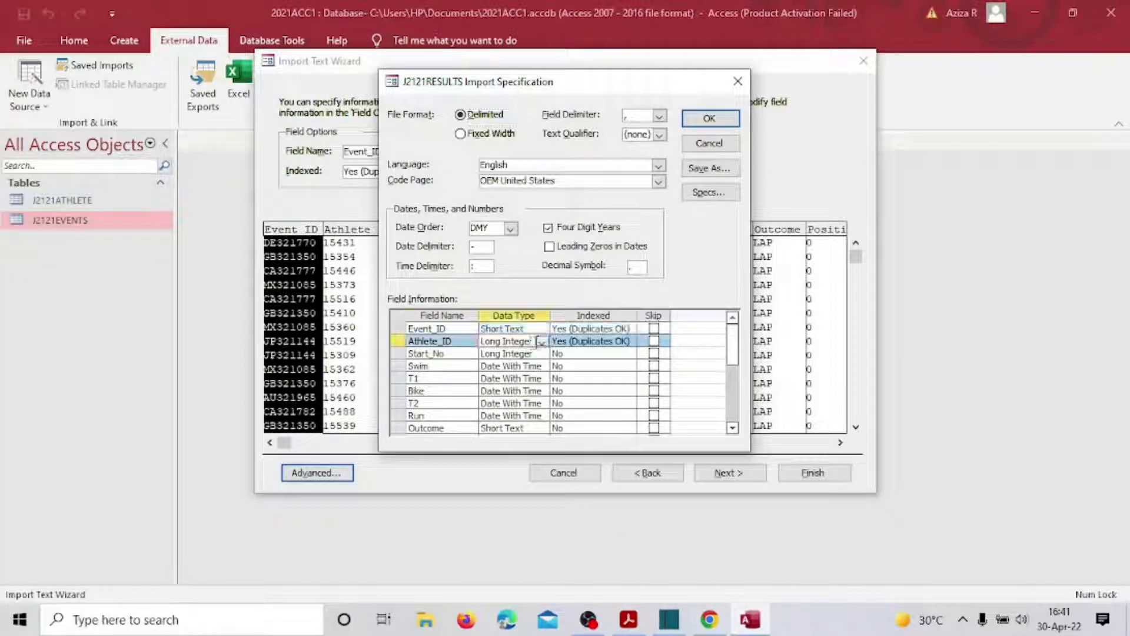
left_click(540, 342)
left_click(533, 369)
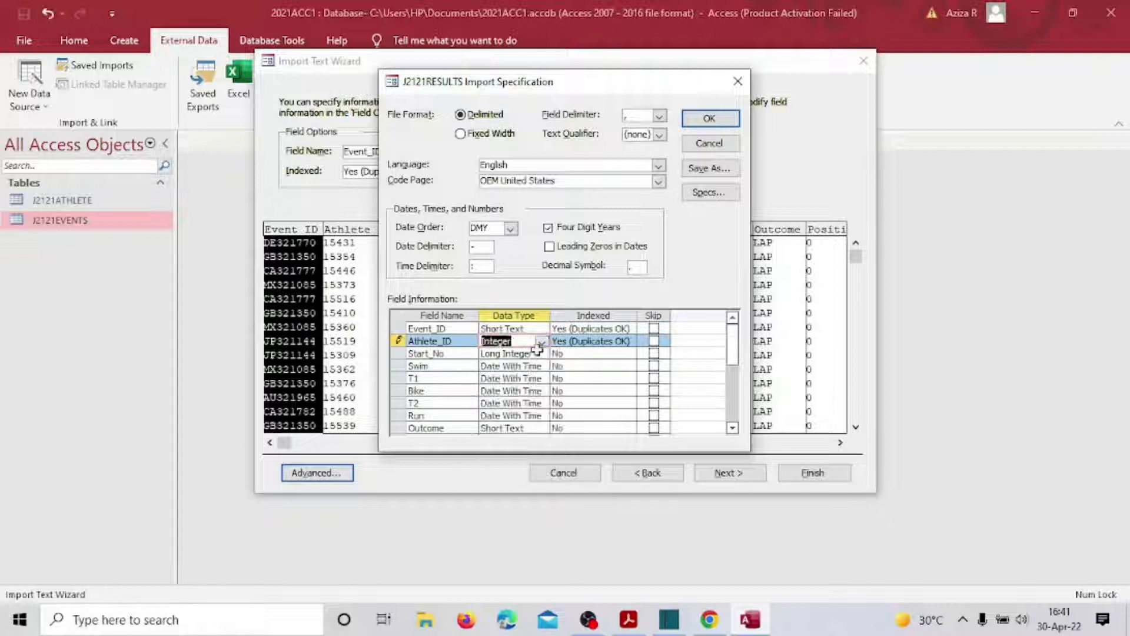
left_click(539, 355)
left_click(540, 355)
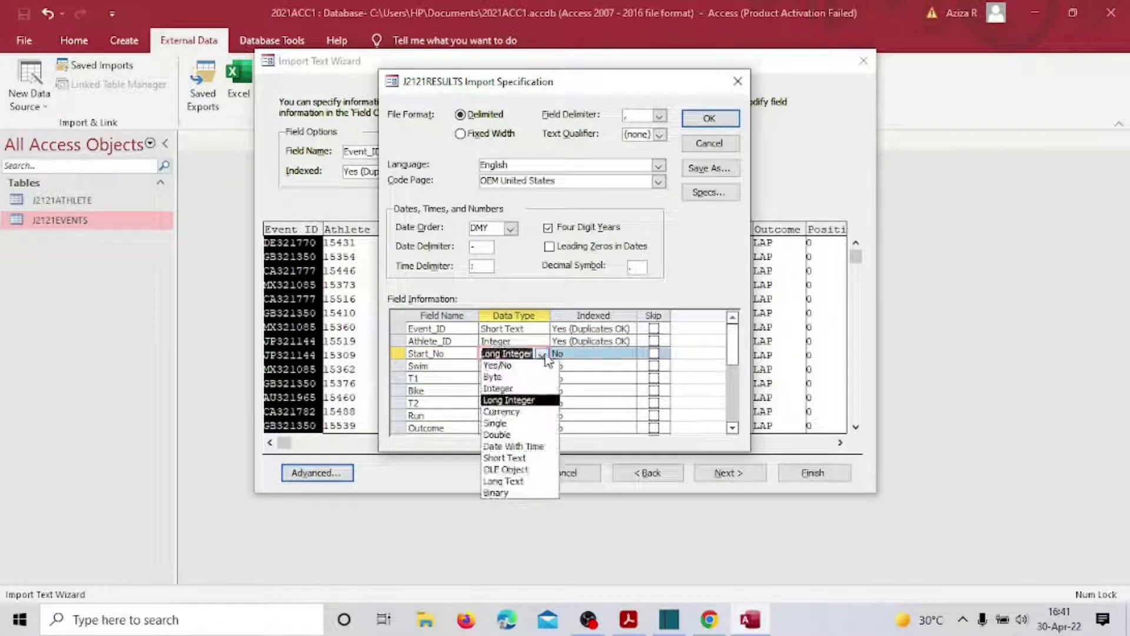
left_click(534, 384)
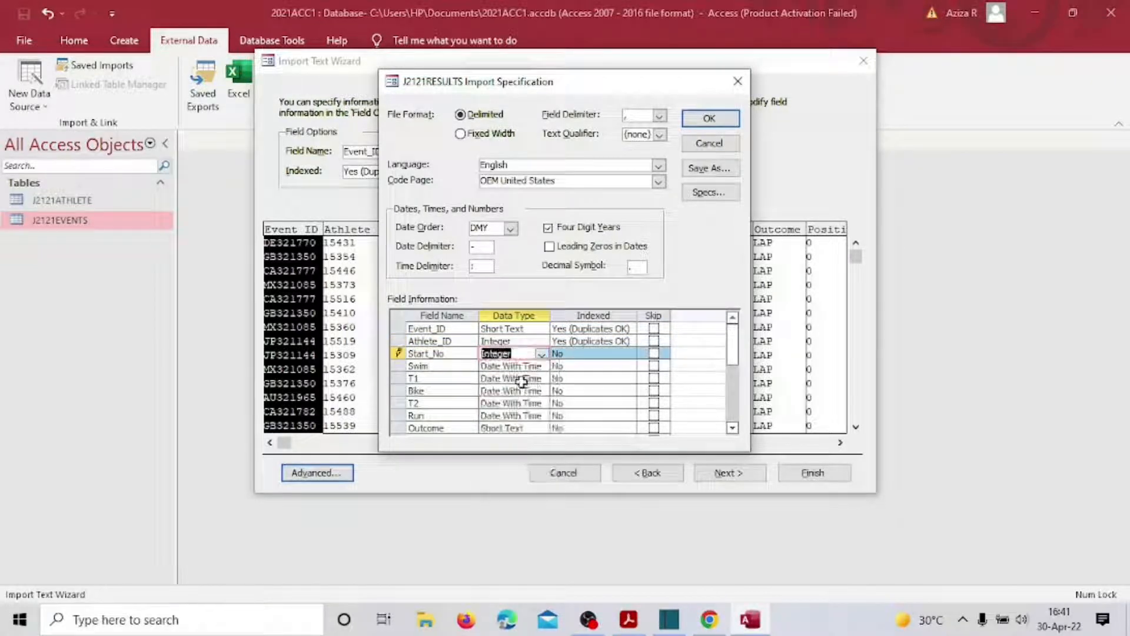
Compare the data types of the remaining J2121RESULTS fields, from Swim to Total_Time, with the table in the exam paper
left_click(628, 620)
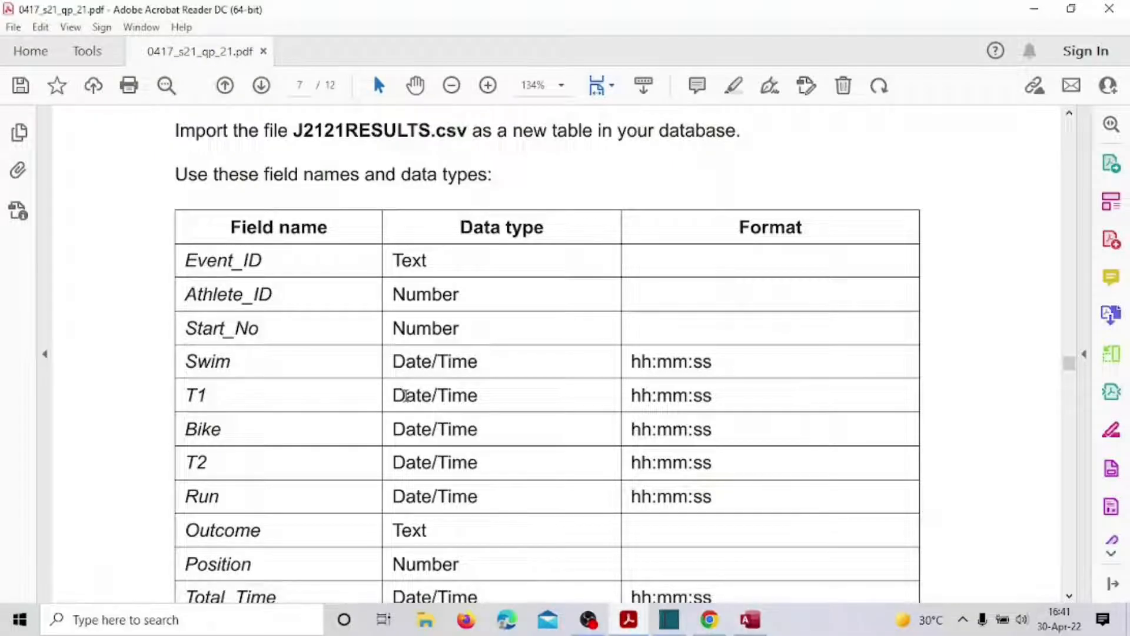
left_click(757, 626)
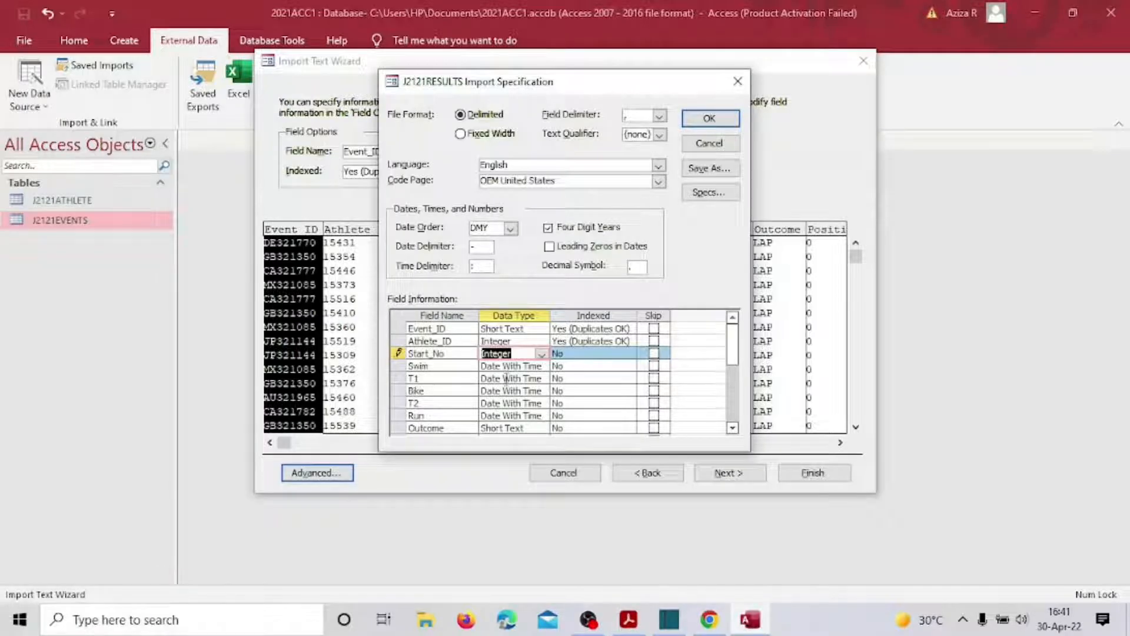
scroll(508, 393, "down", 3)
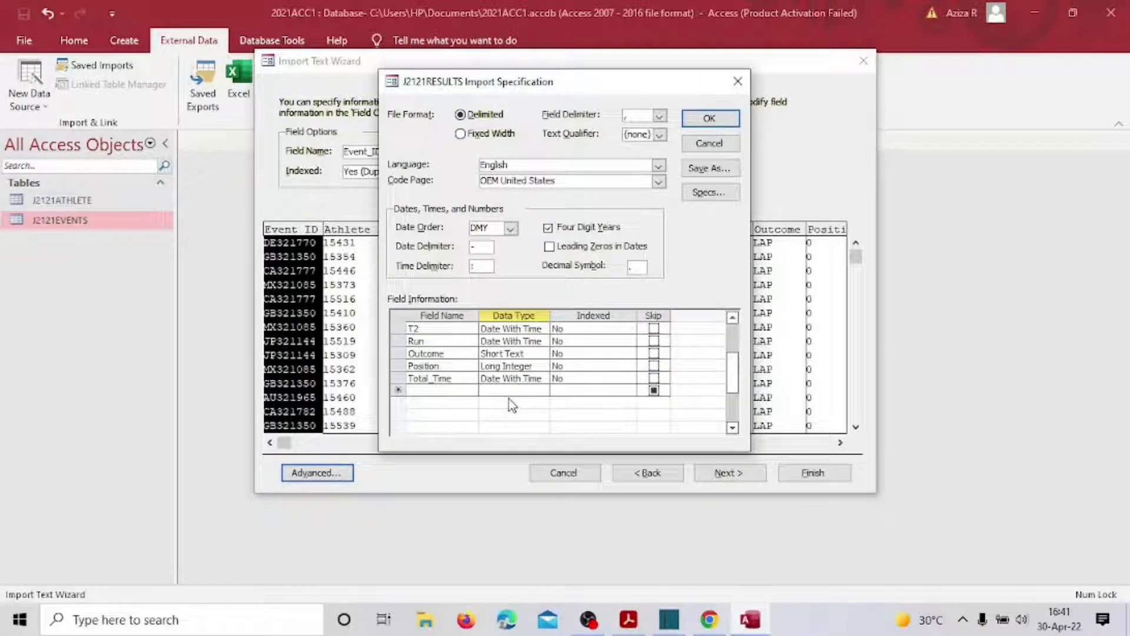
left_click(628, 619)
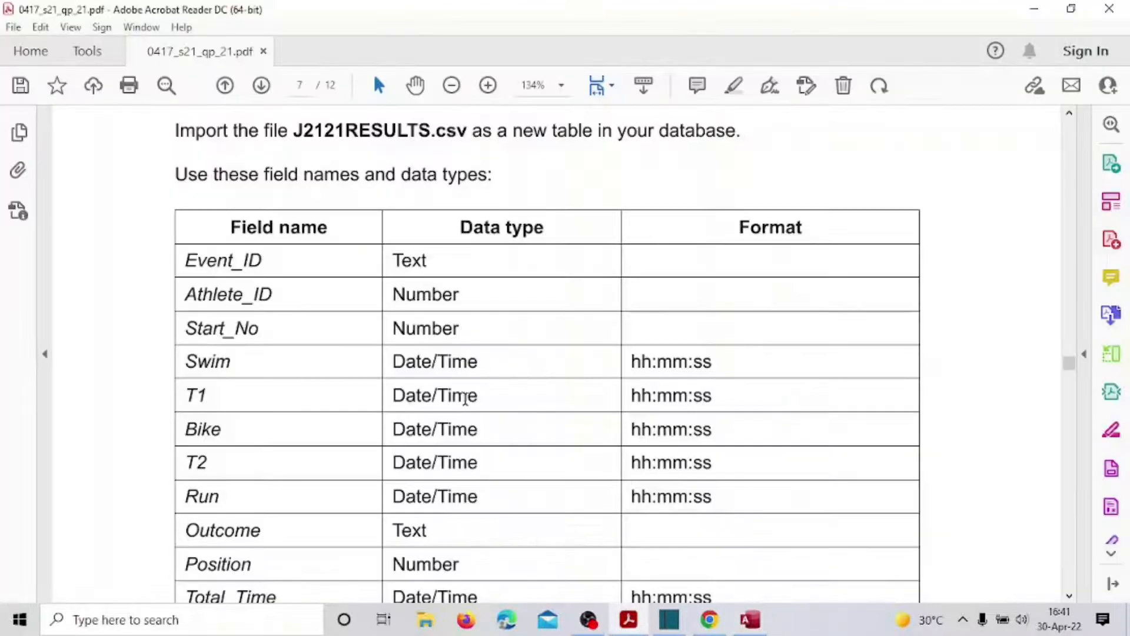
scroll(455, 484, "down", 1)
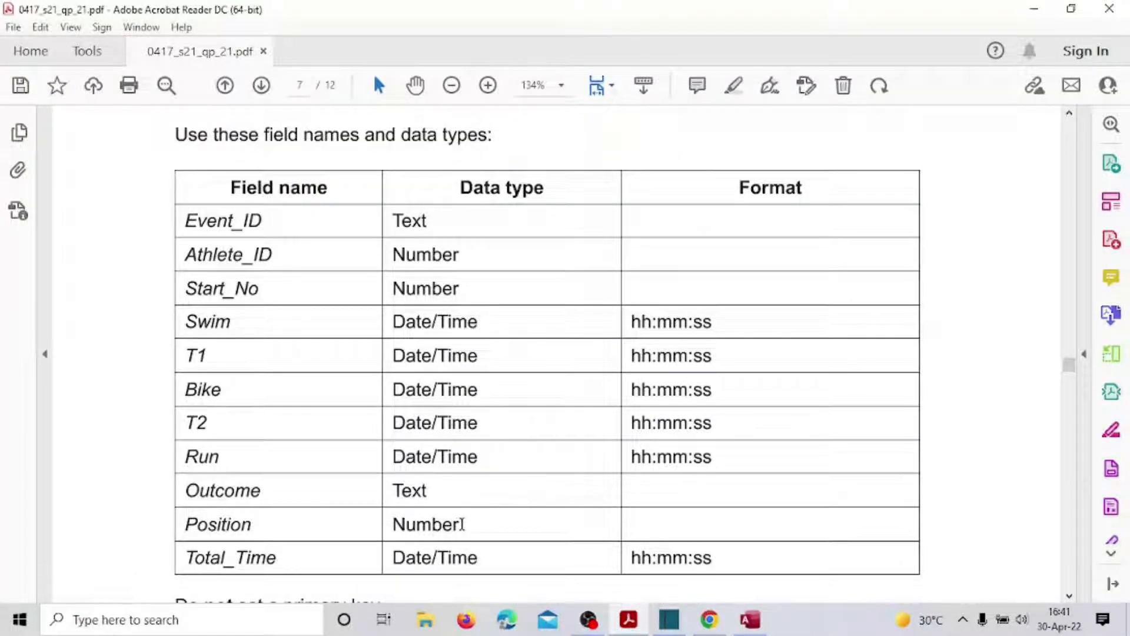
scroll(463, 523, "down", 1)
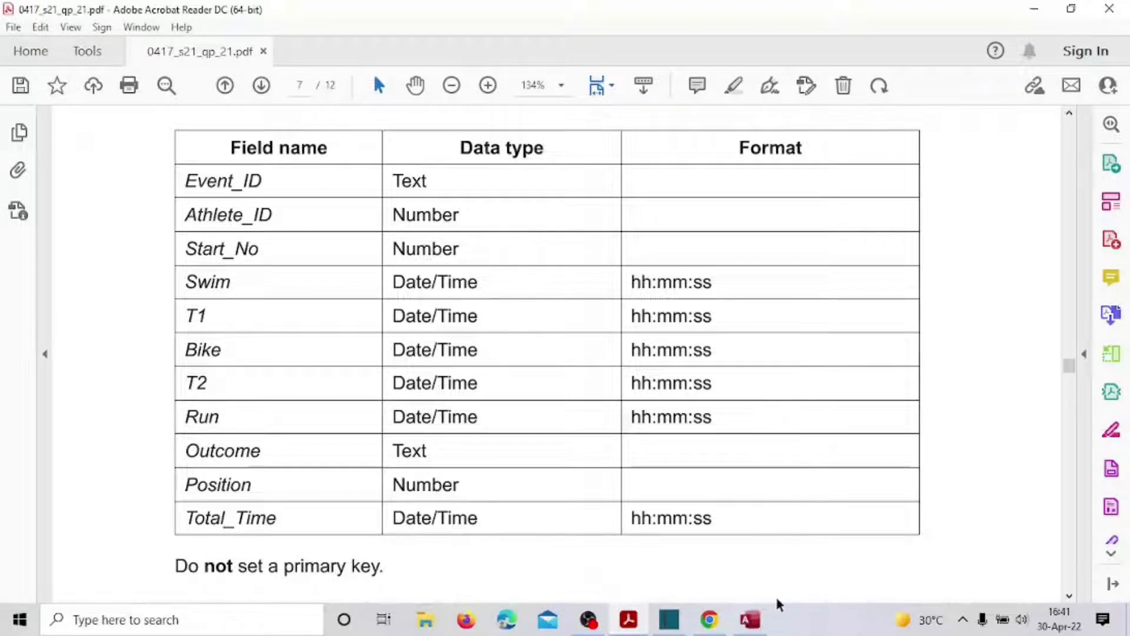
left_click(750, 618)
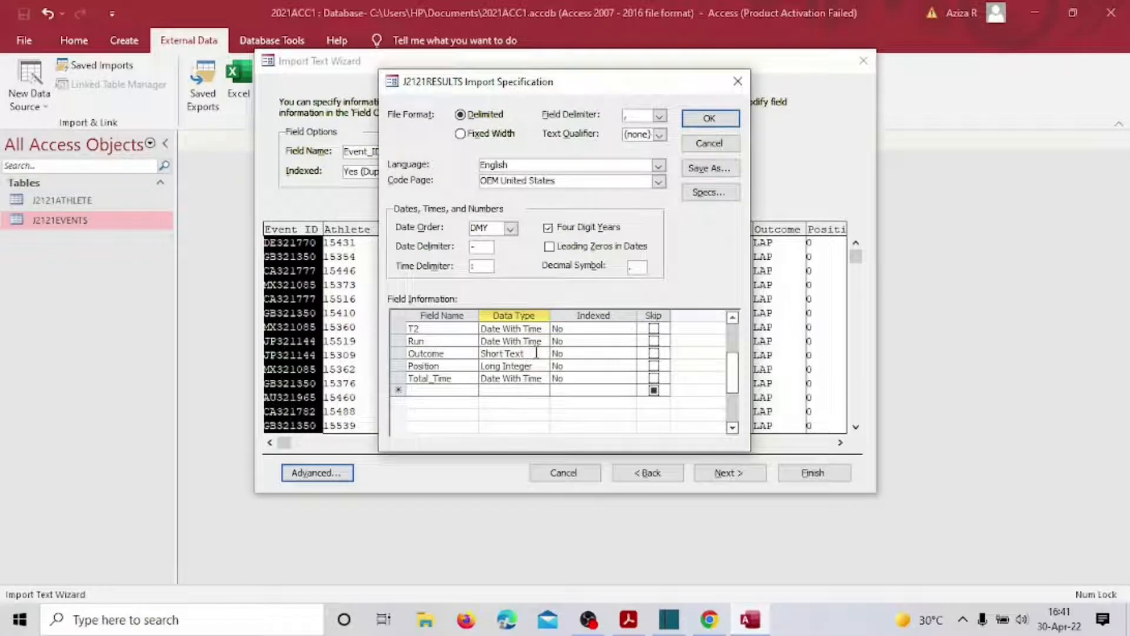
left_click(630, 621)
left_click(640, 626)
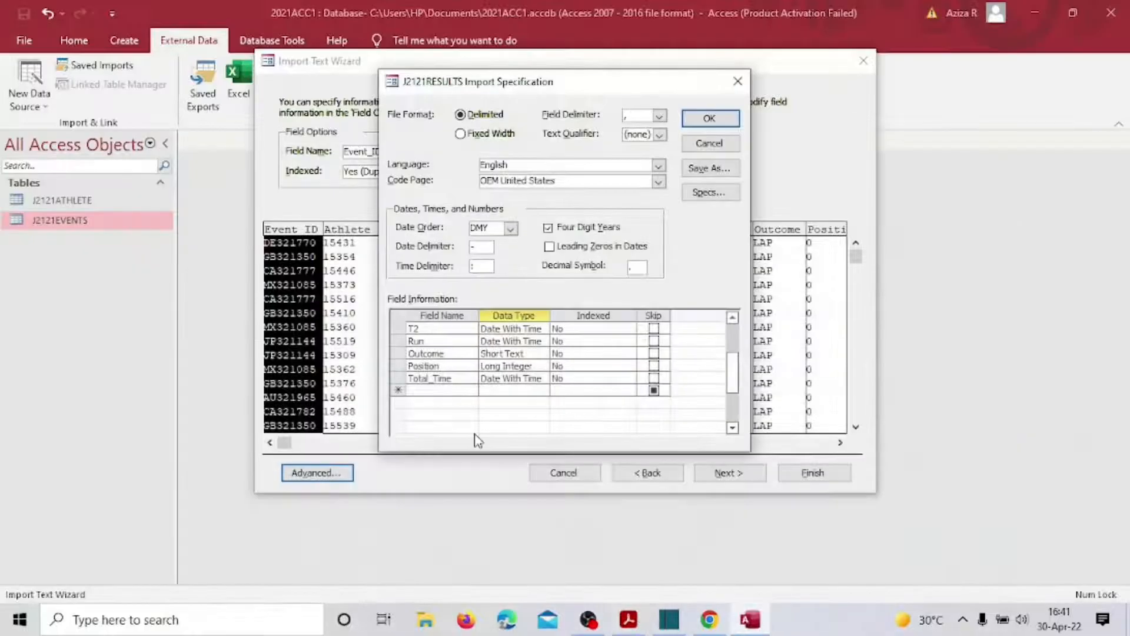
Set the Position field's data type to Integer, accept the import specification and proceed to the primary key options
left_click(534, 365)
left_click(541, 366)
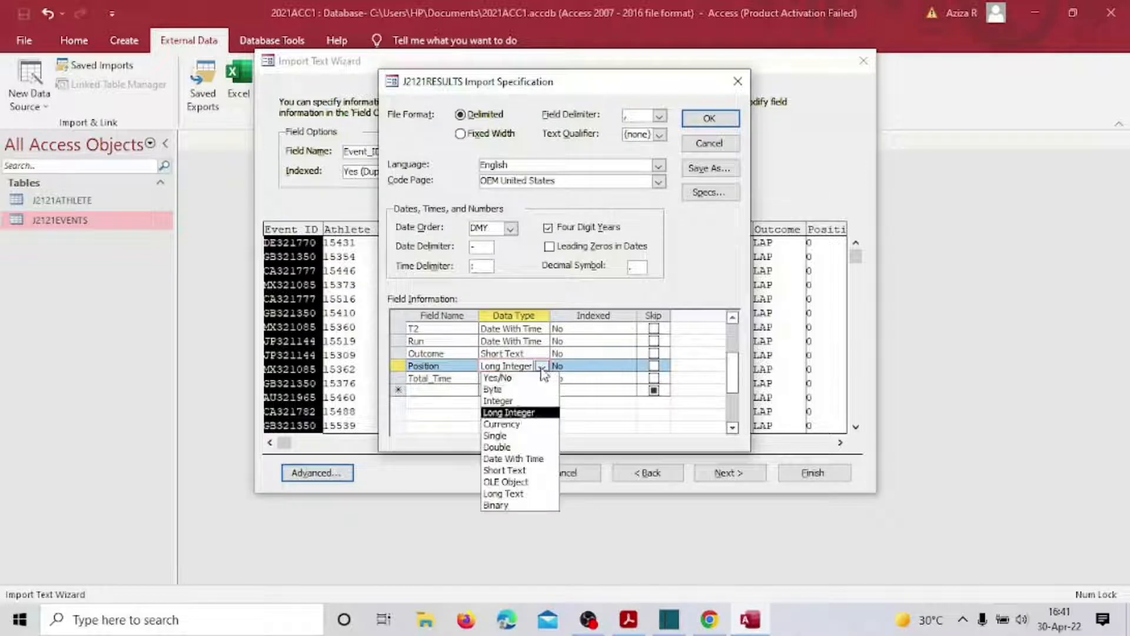
left_click(518, 406)
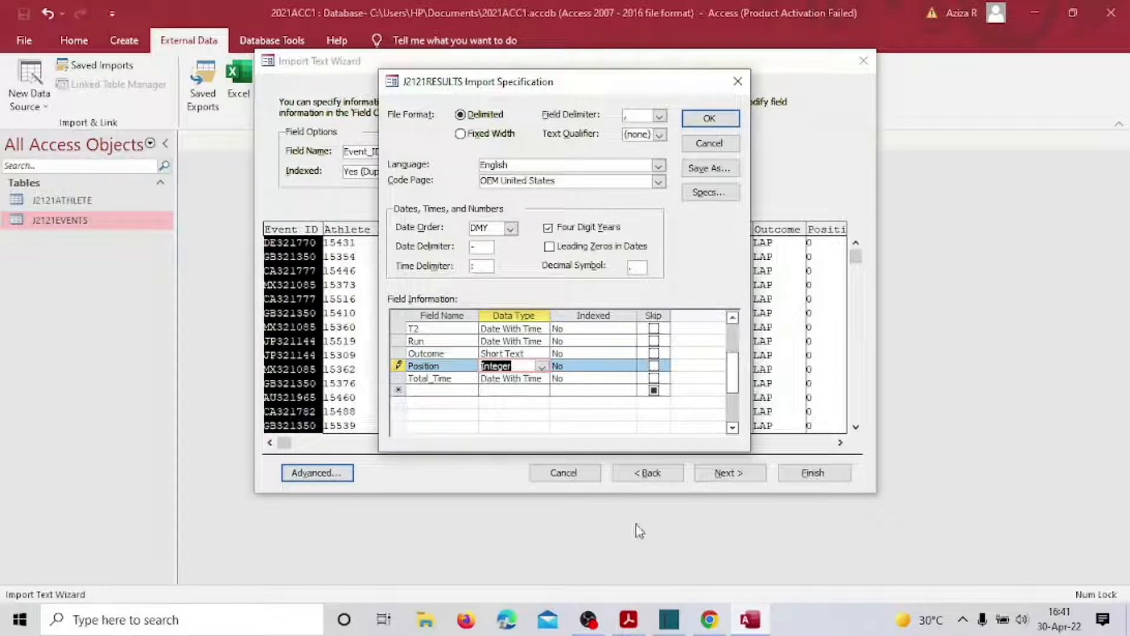
left_click(629, 620)
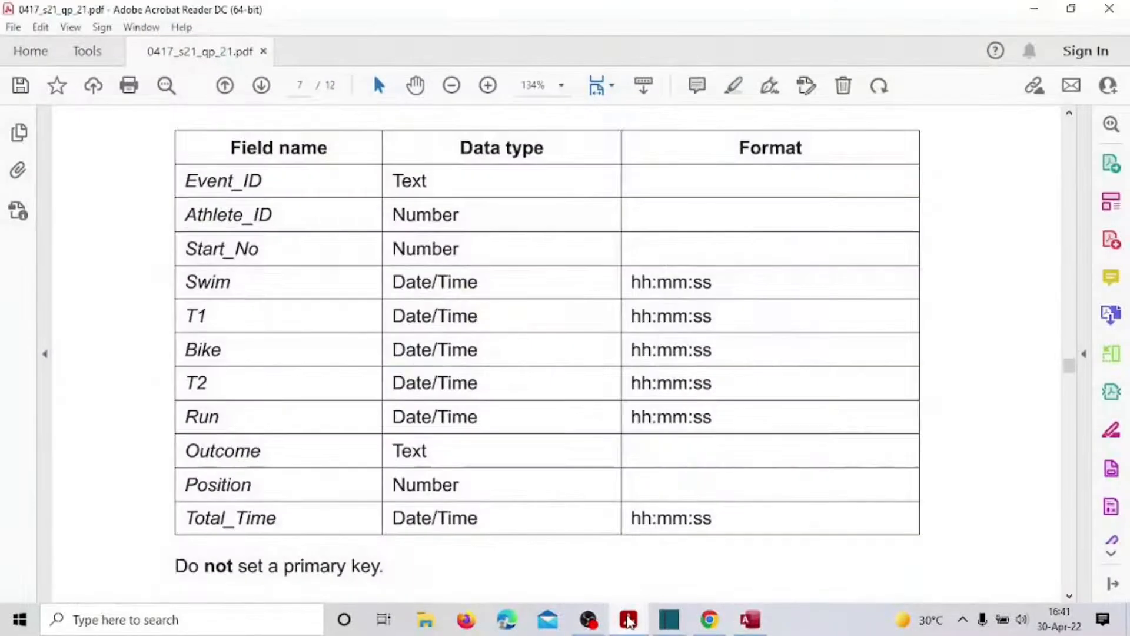
left_click(628, 619)
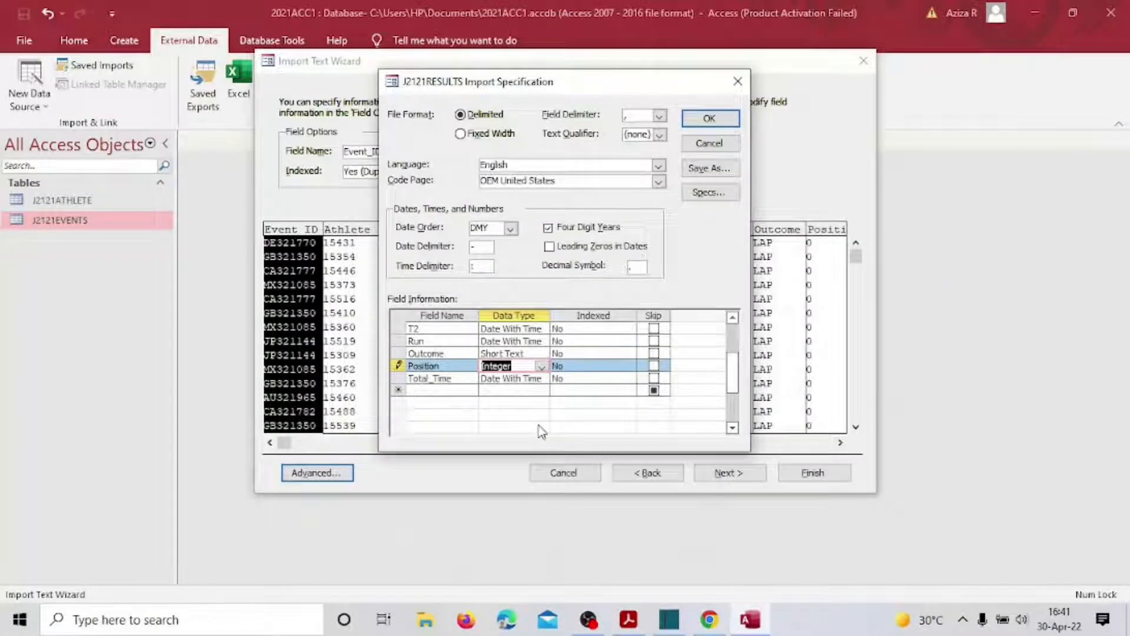
scroll(530, 396, "up", 2)
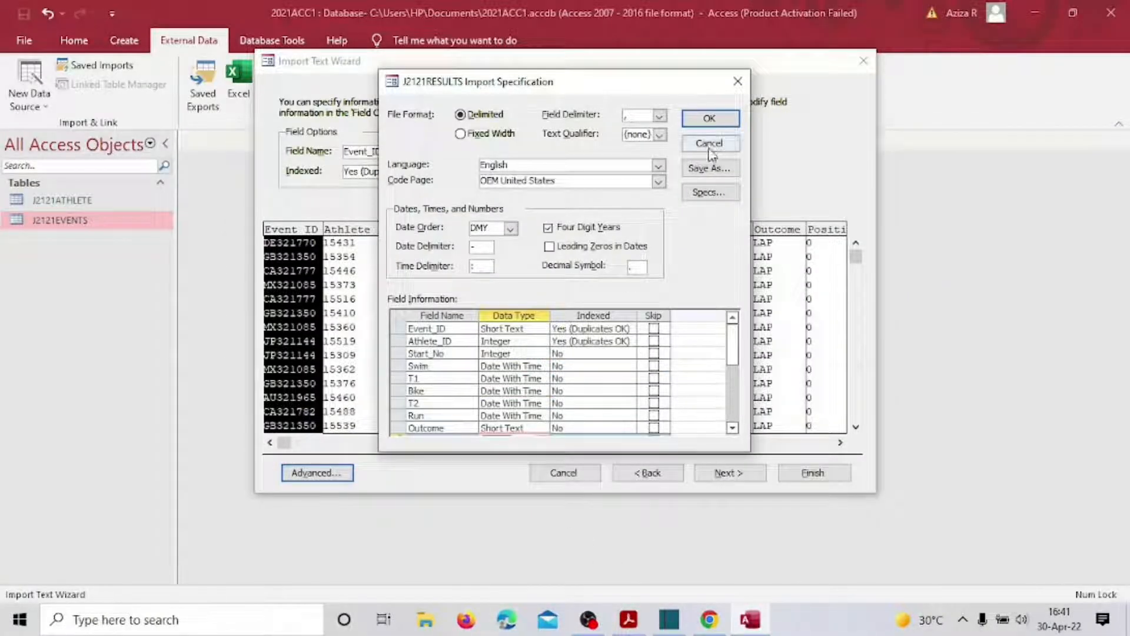
left_click(710, 119)
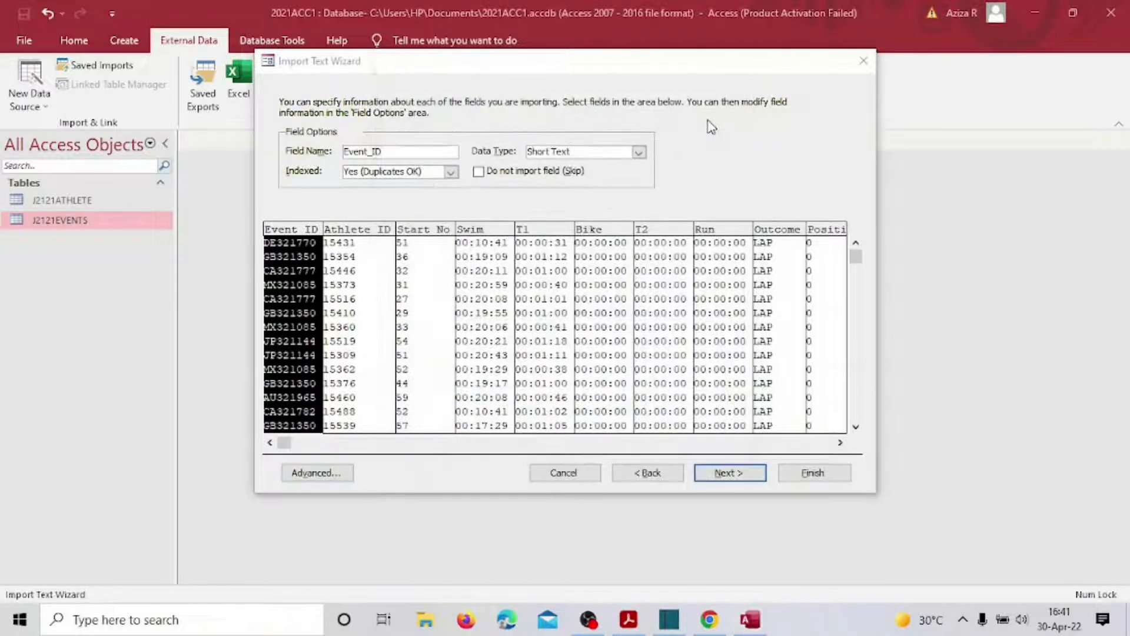
left_click(723, 481)
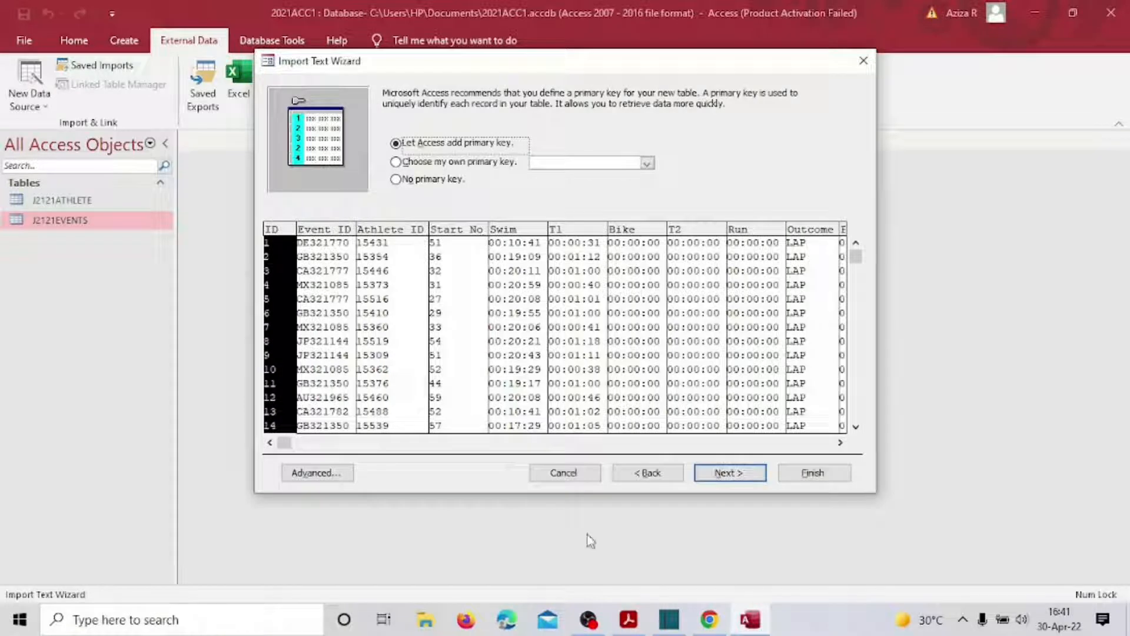
Check the exam paper's primary key instruction for the results table and highlight the completed J2121RESULTS section in yellow
left_click(629, 620)
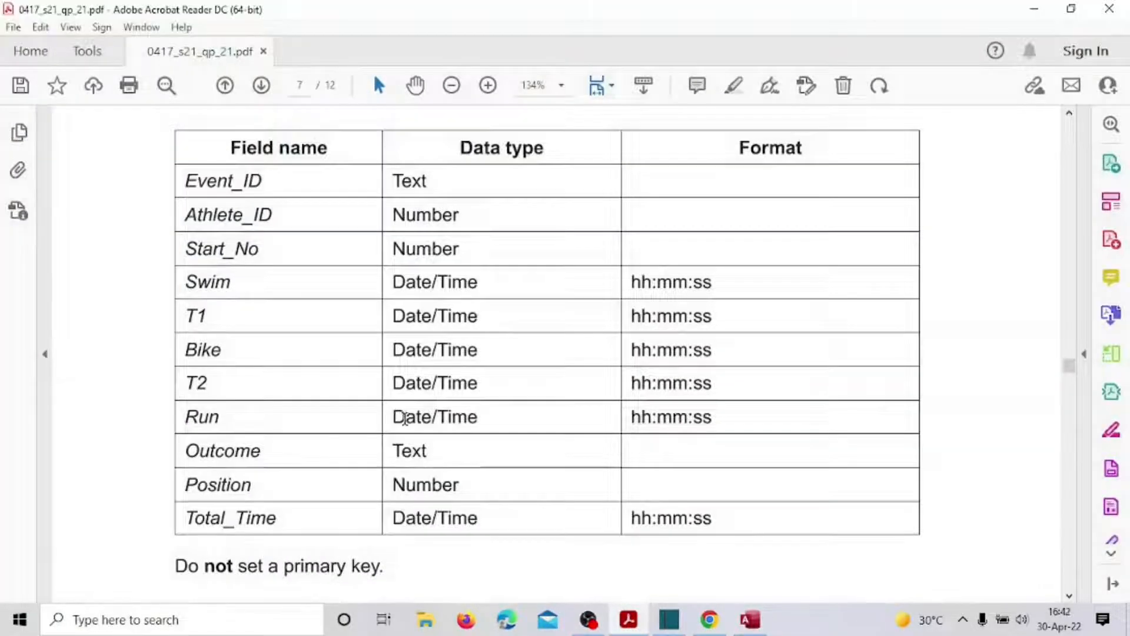
scroll(393, 418, "down", 3)
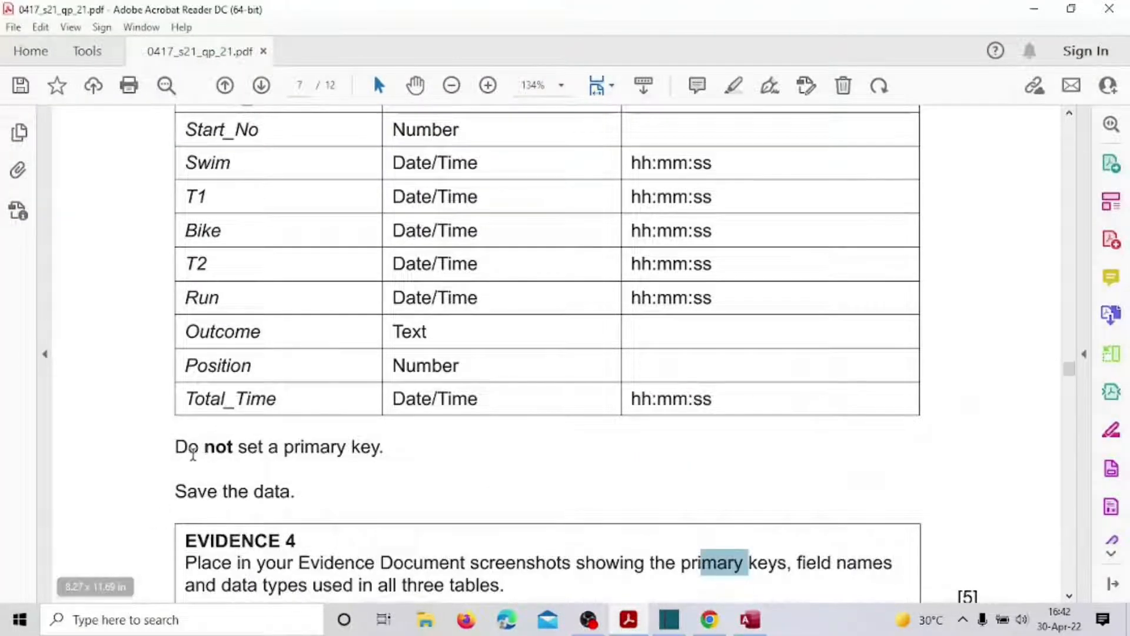
left_click_drag(177, 447, 429, 443)
scroll(451, 413, "up", 3)
scroll(451, 412, "up", 2)
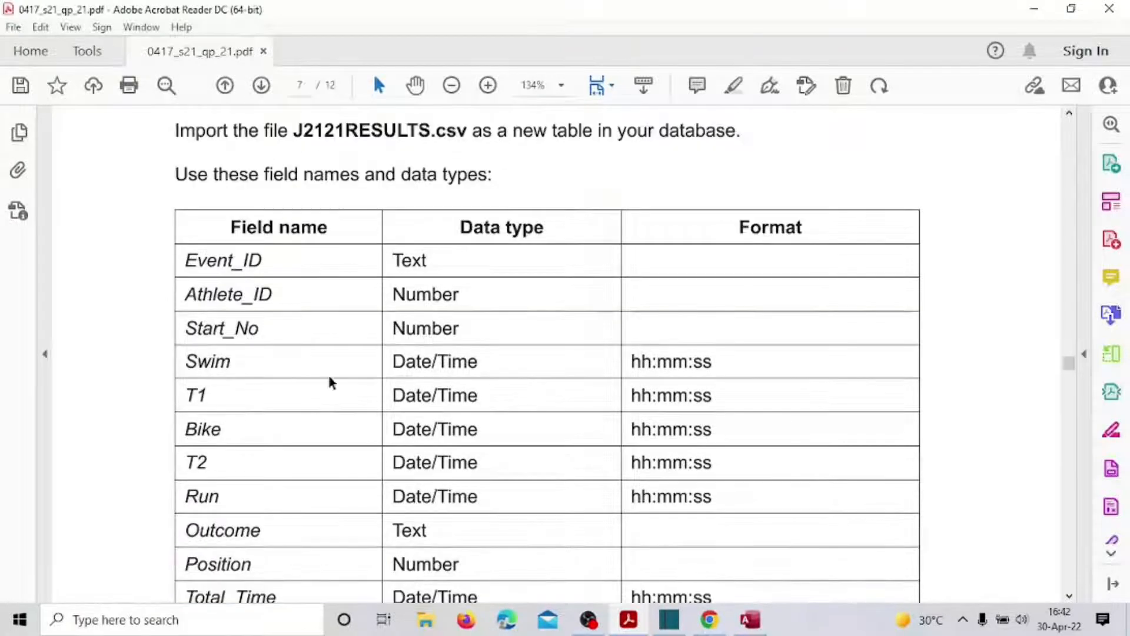
left_click_drag(175, 130, 373, 222)
left_click(385, 241)
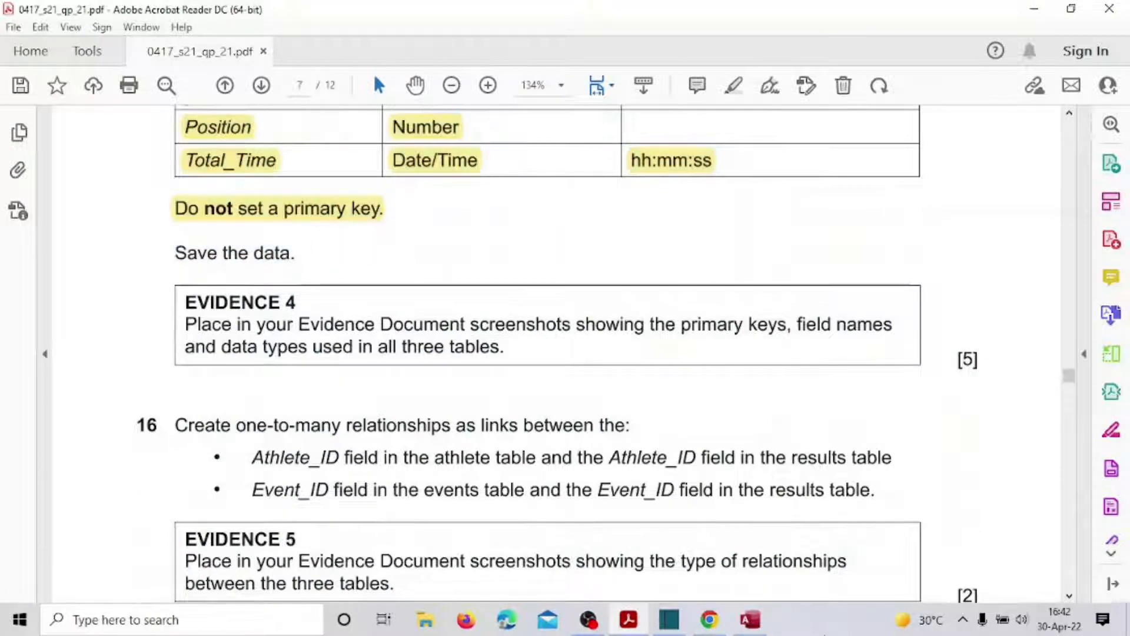
Return to Access, choose no primary key, and finish importing into the J2121RESULTS table without saving the import steps
left_click(751, 620)
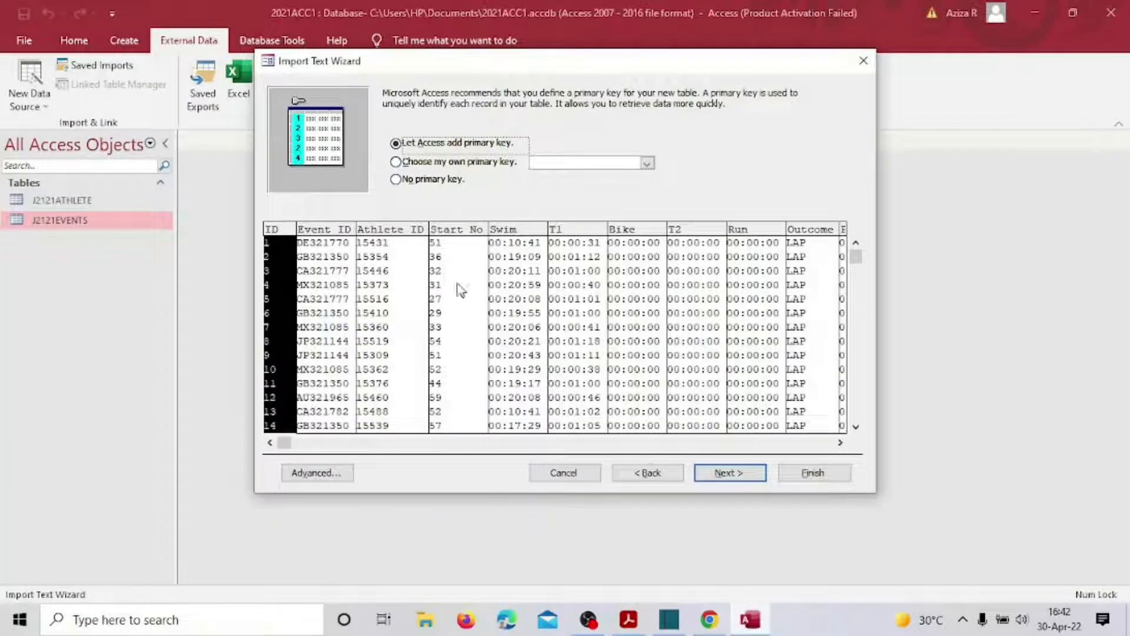
left_click(397, 182)
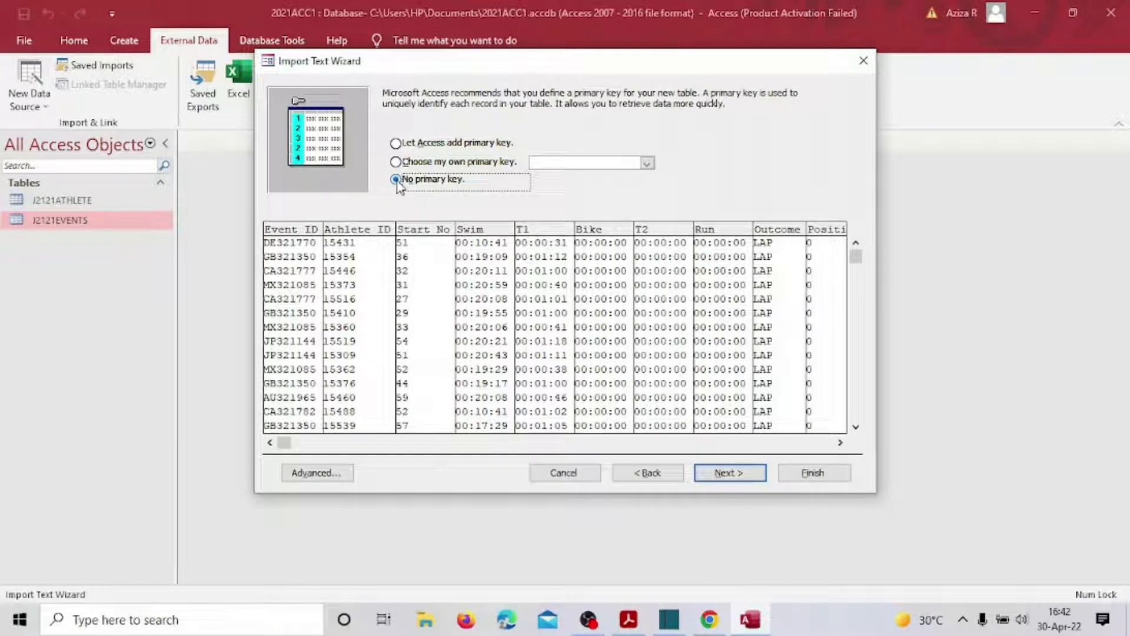
left_click(724, 474)
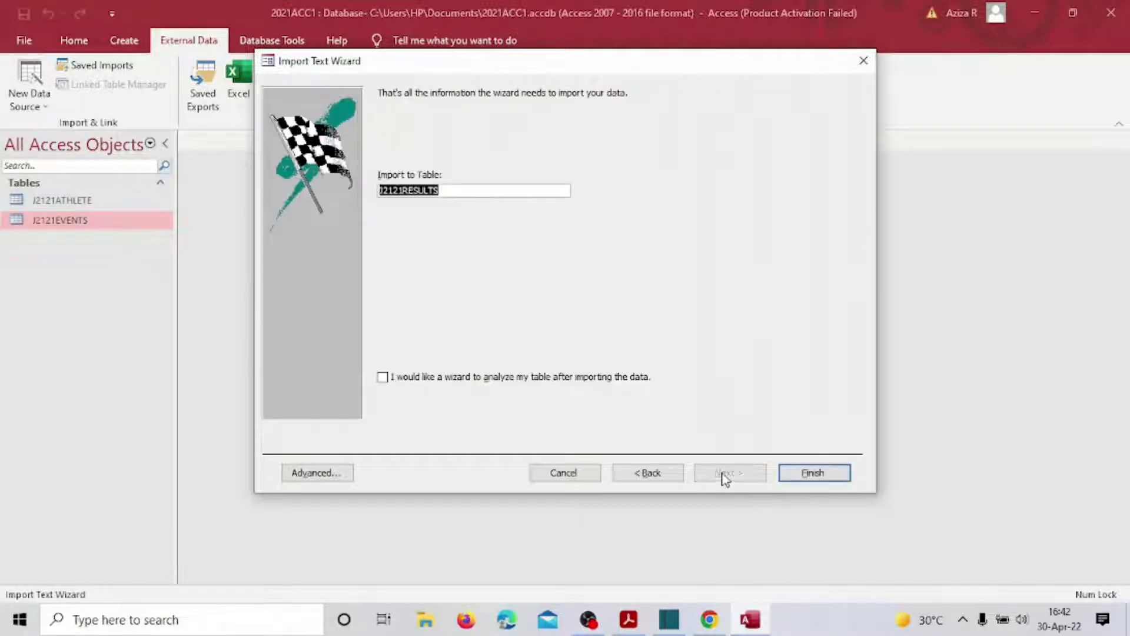
left_click(811, 477)
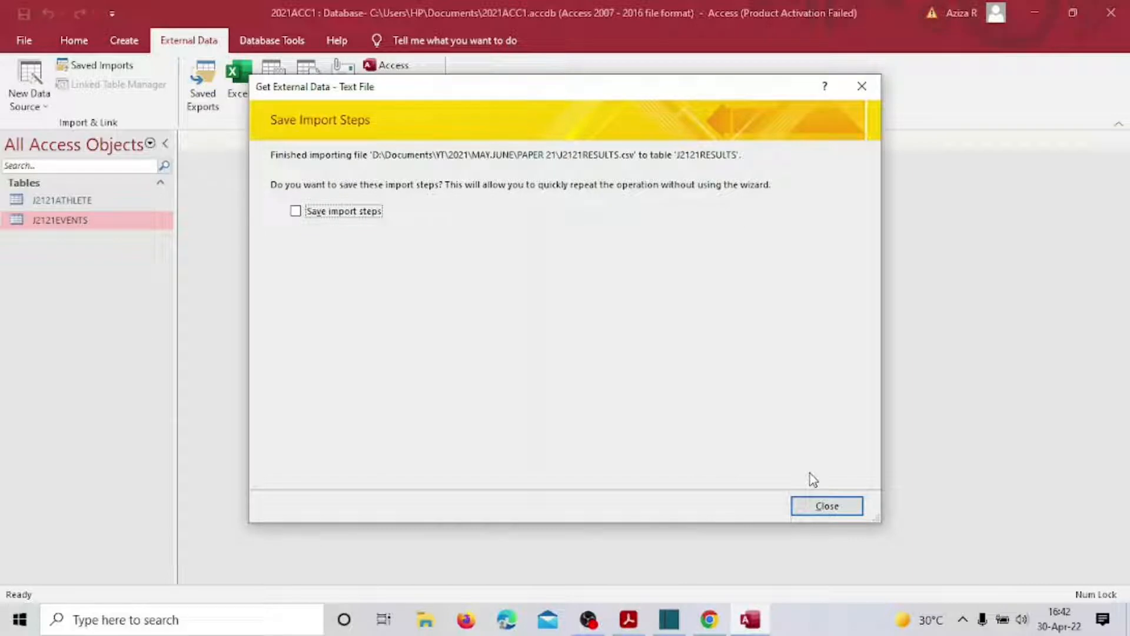
left_click(832, 505)
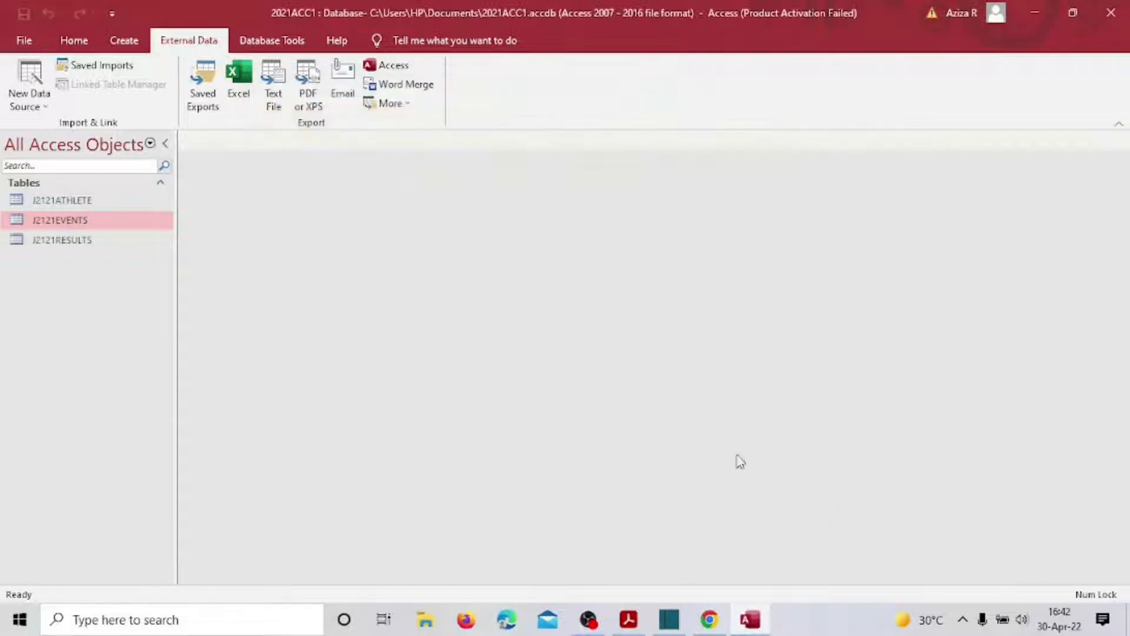
Open the J2121RESULTS table to review the imported records, save it and close it
left_click(72, 242)
double_click(72, 242)
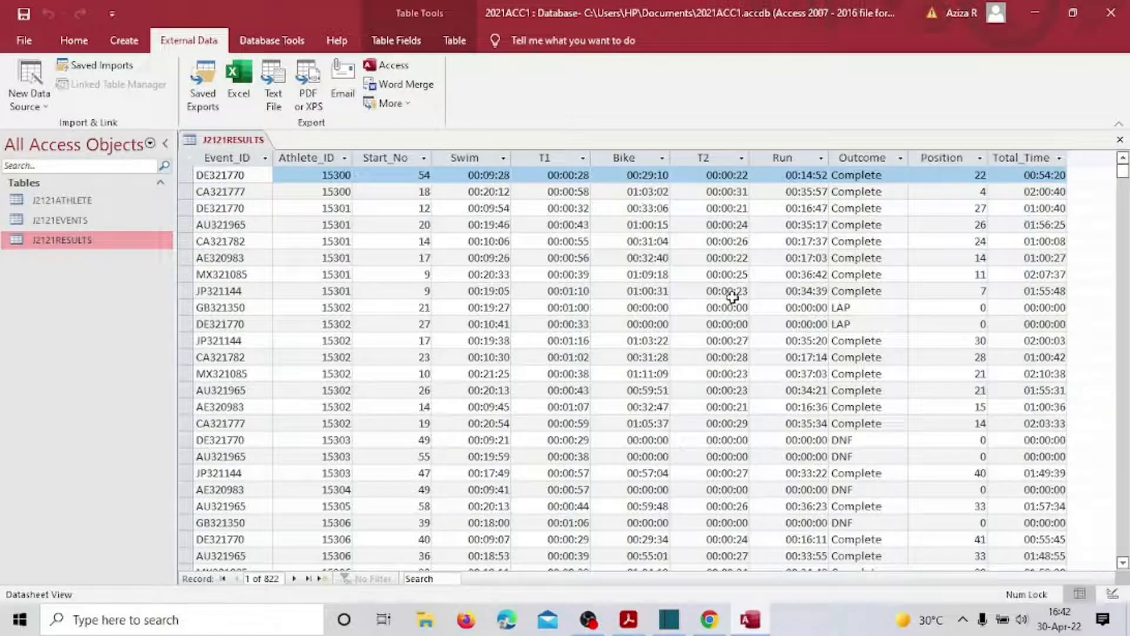
left_click(20, 15)
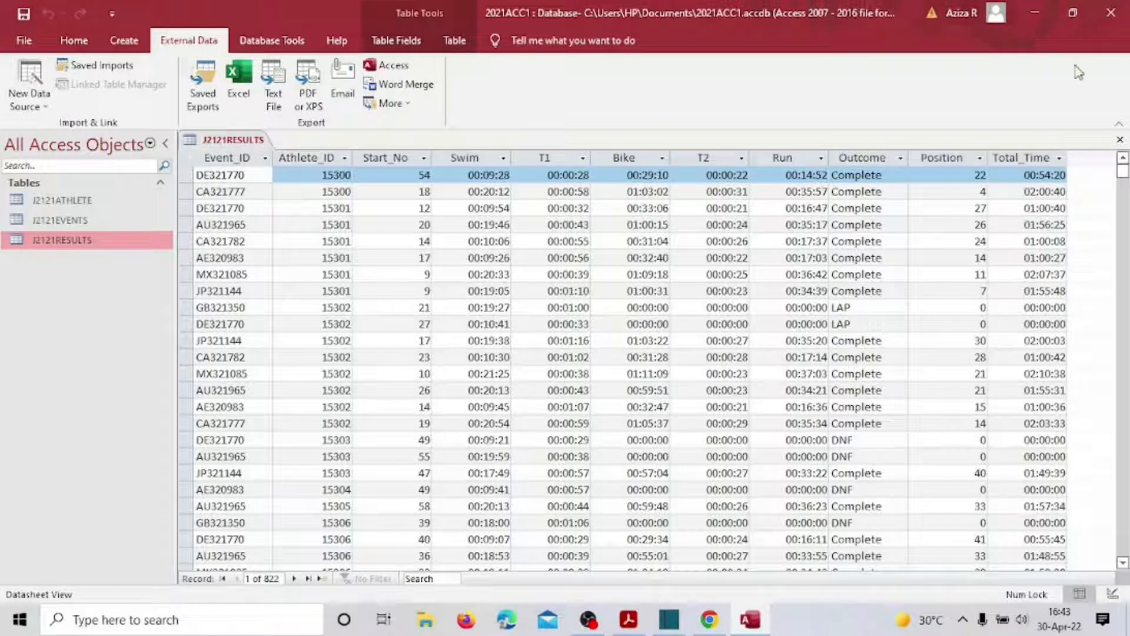
left_click(1120, 143)
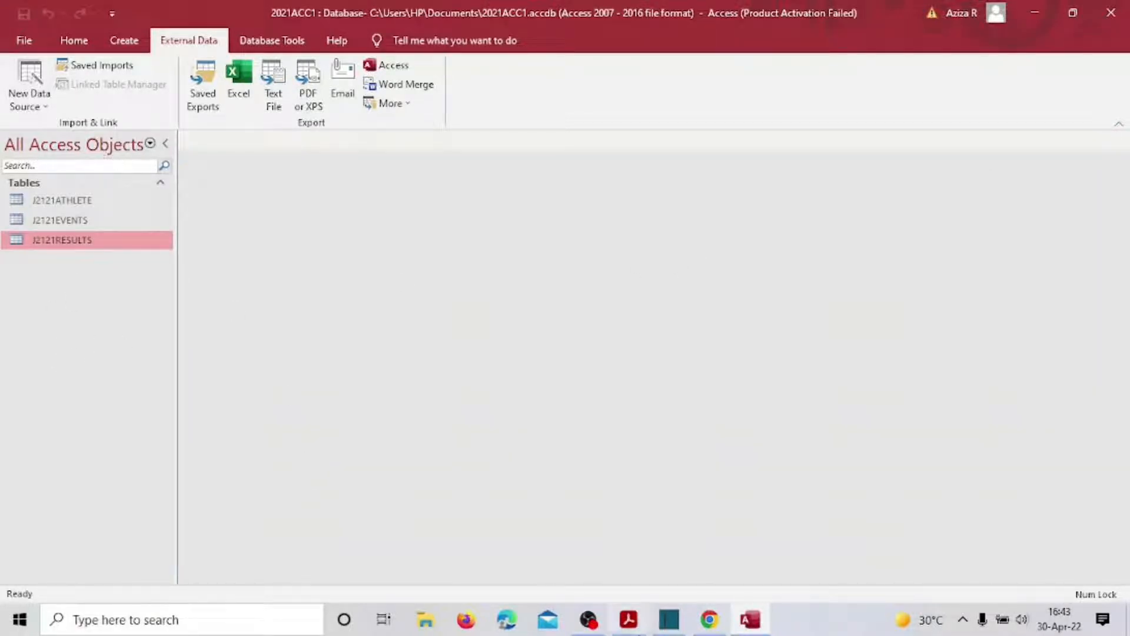
Read the Evidence 4 screenshot requirements in the exam paper and return to Access
mouse_move(640, 624)
left_click(628, 506)
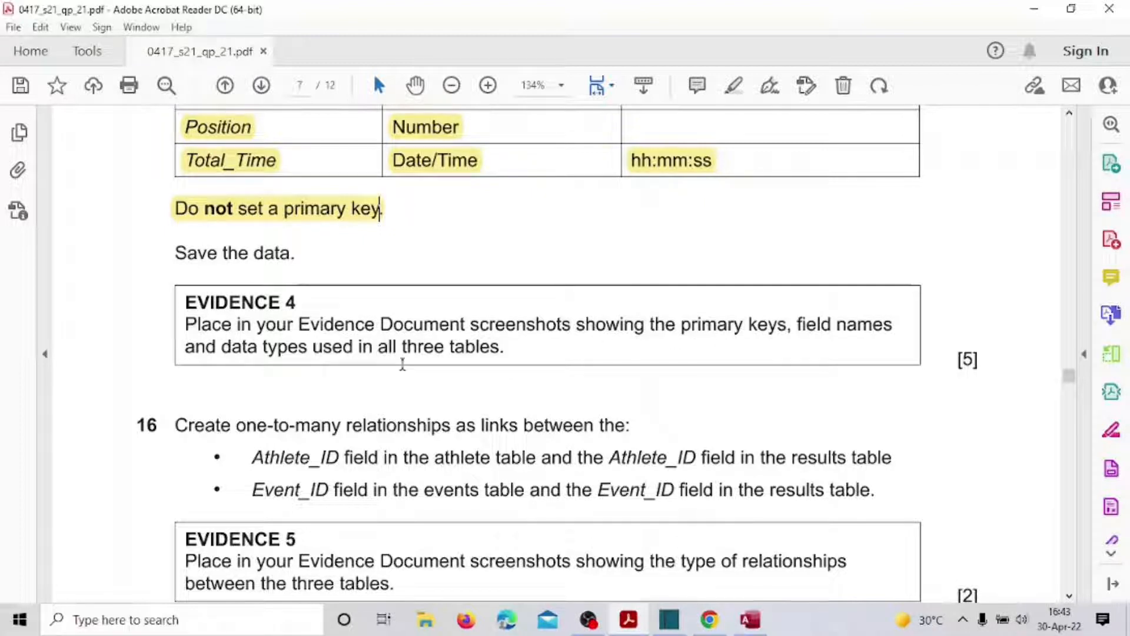
mouse_move(760, 627)
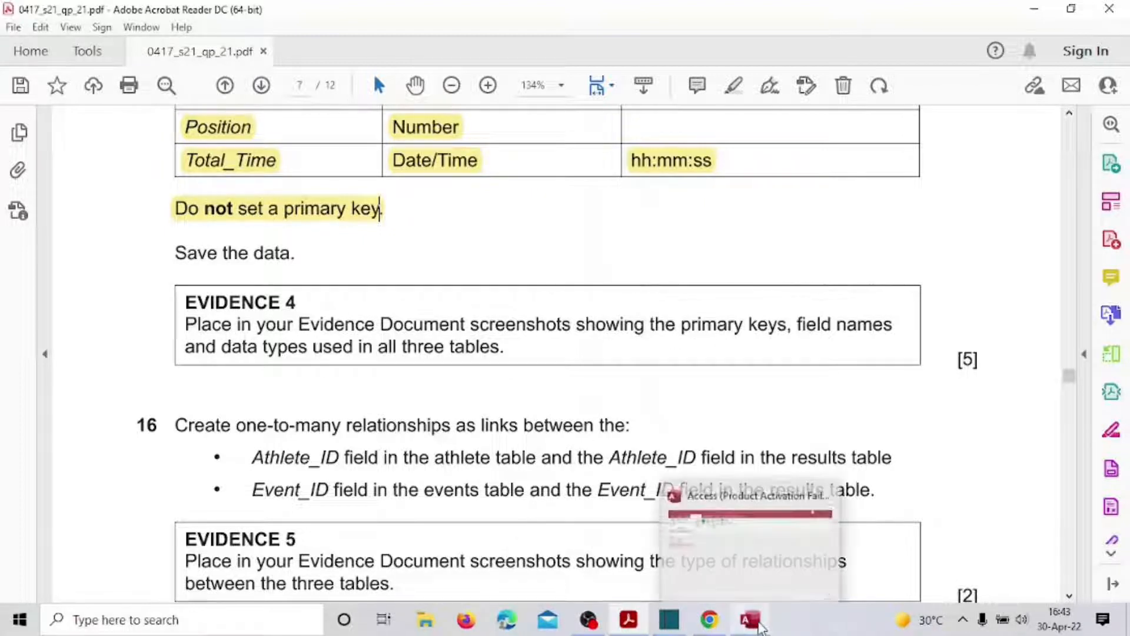
left_click(751, 542)
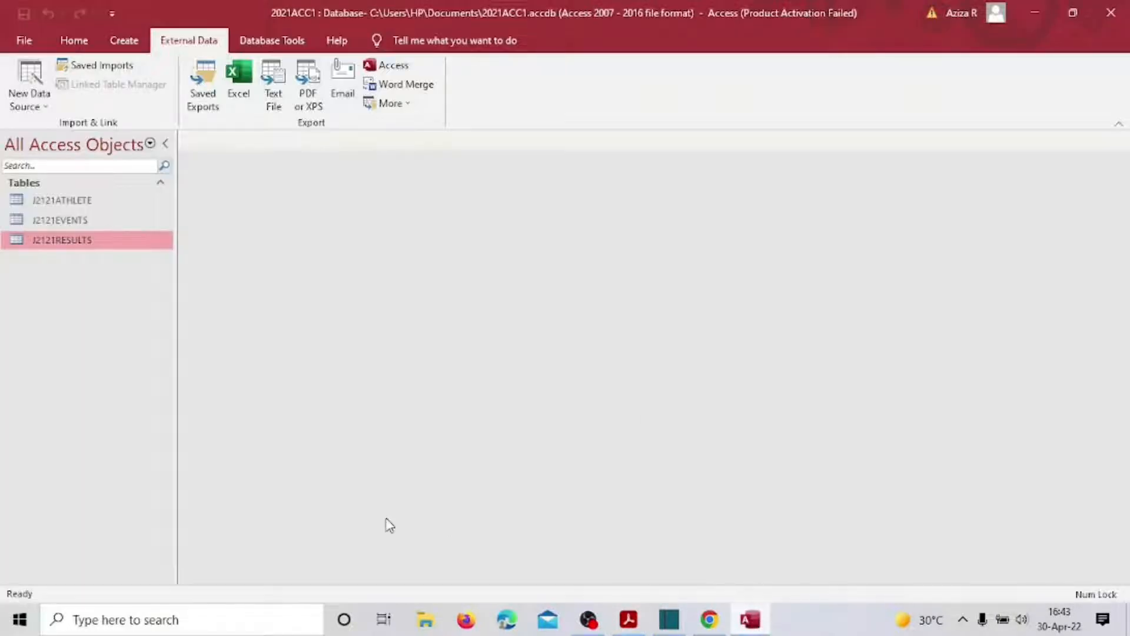
Open the J2121ATHLETE table and switch it to Design View
left_click(60, 203)
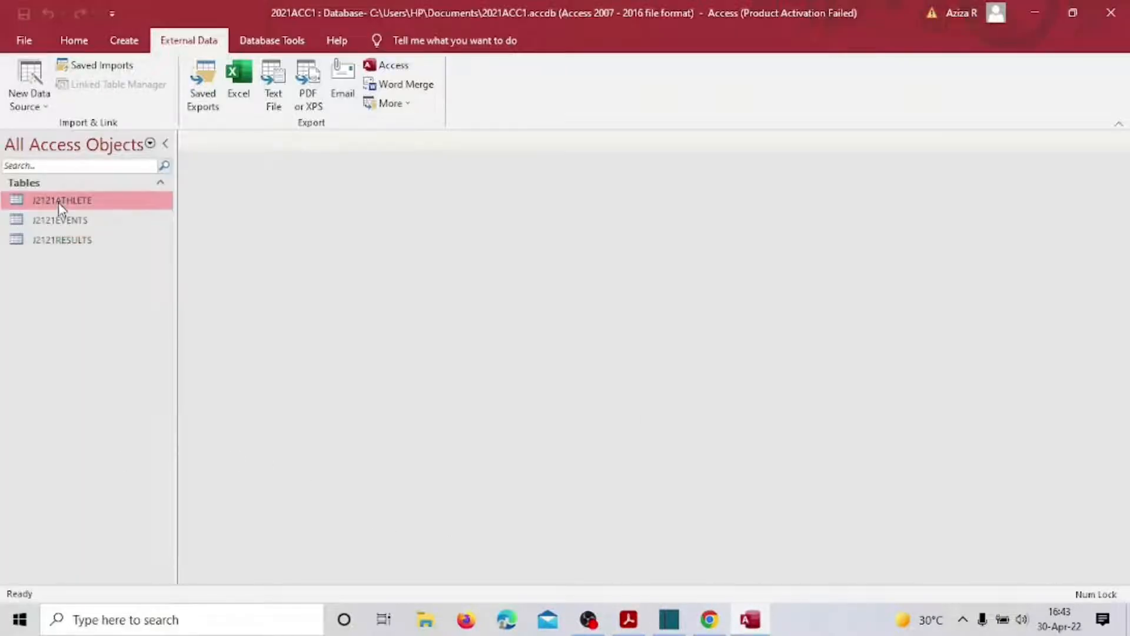
double_click(61, 203)
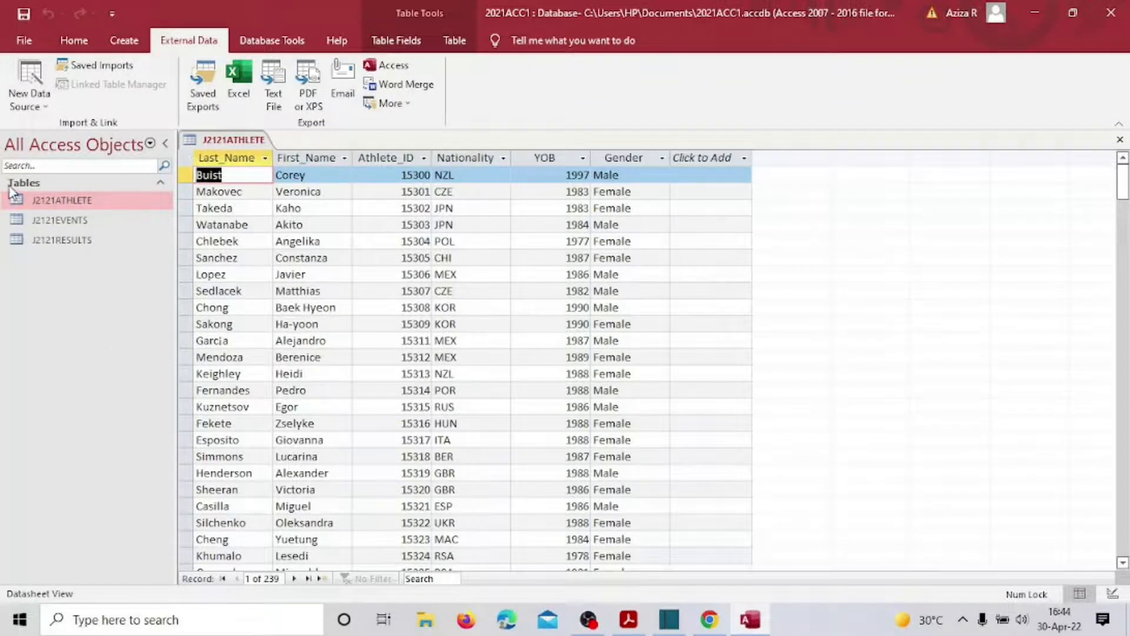
left_click(75, 42)
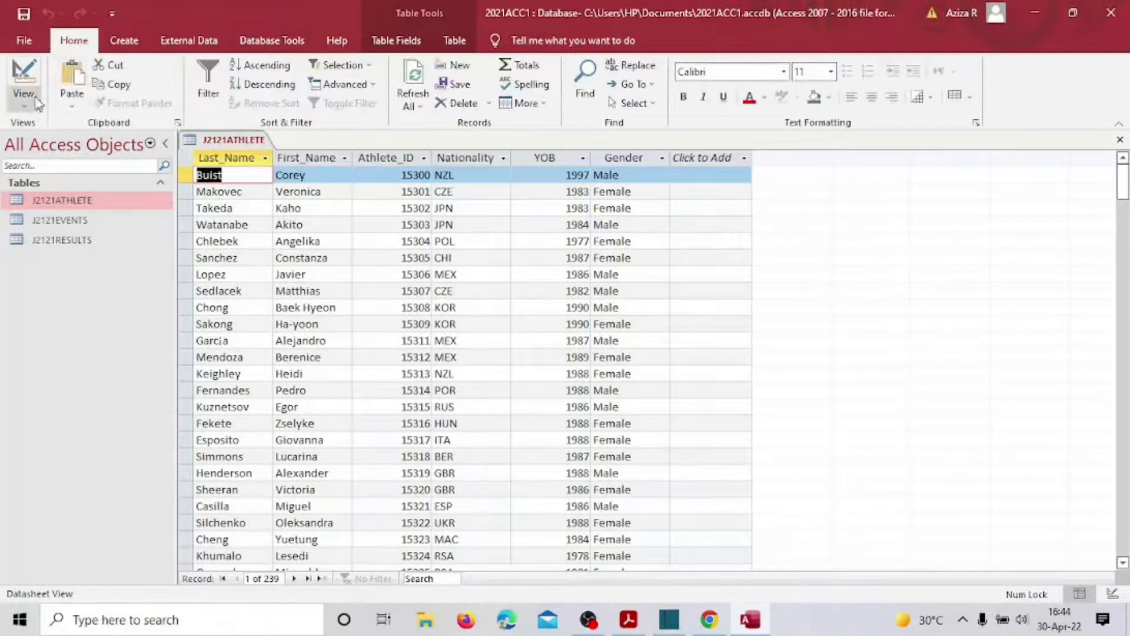
left_click(28, 101)
left_click(59, 174)
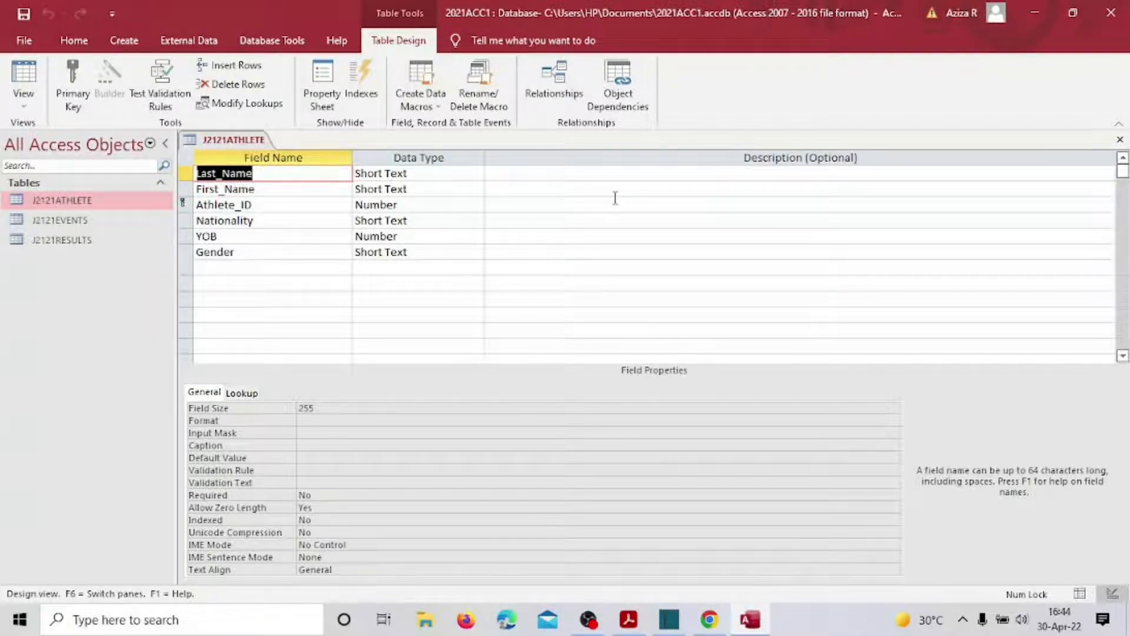
Capture the J2121ATHLETE design area with its field names, data types and field properties, and copy the screenshot to the clipboard
key("super+shift+s")
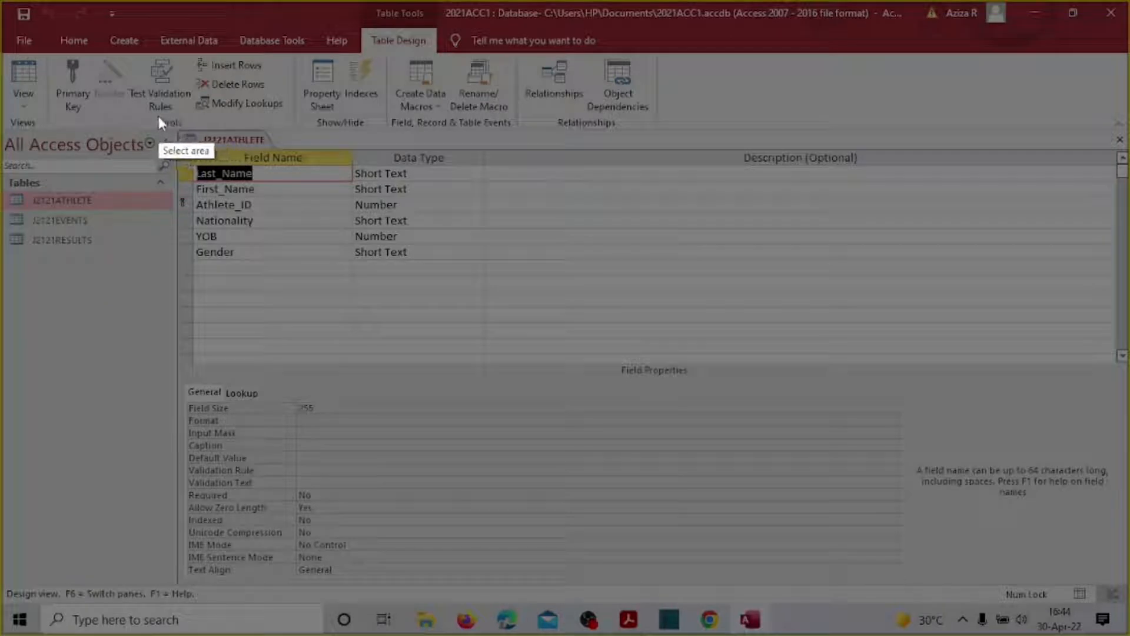
mouse_move(157, 115)
left_mouse_down()
mouse_move(261, 449)
mouse_move(383, 597)
mouse_move(463, 588)
left_mouse_up()
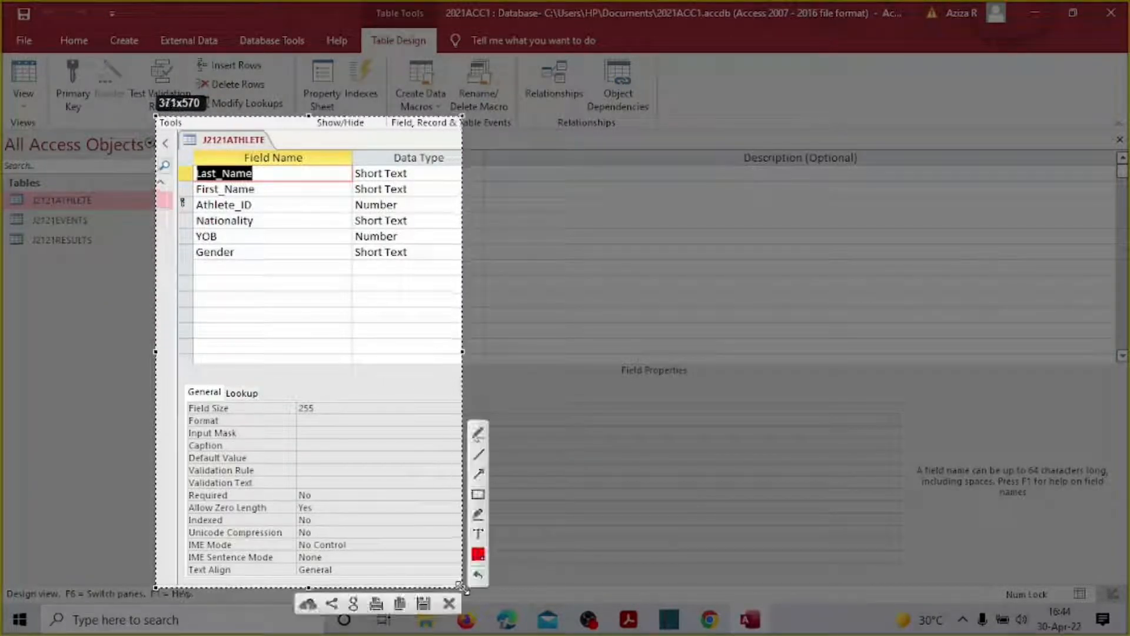
left_click(400, 605)
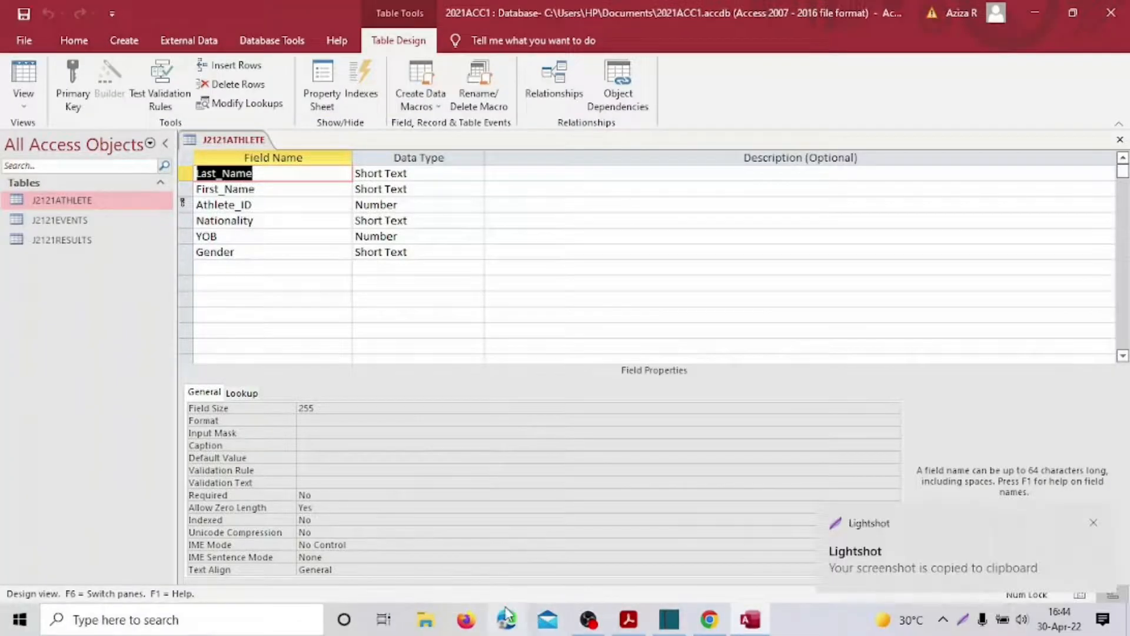
Open the J2121EVIDENCE document in Word from the 2021 MAY.JUNE PAPER 21 folder and dismiss the Office activation wizard
left_click(423, 620)
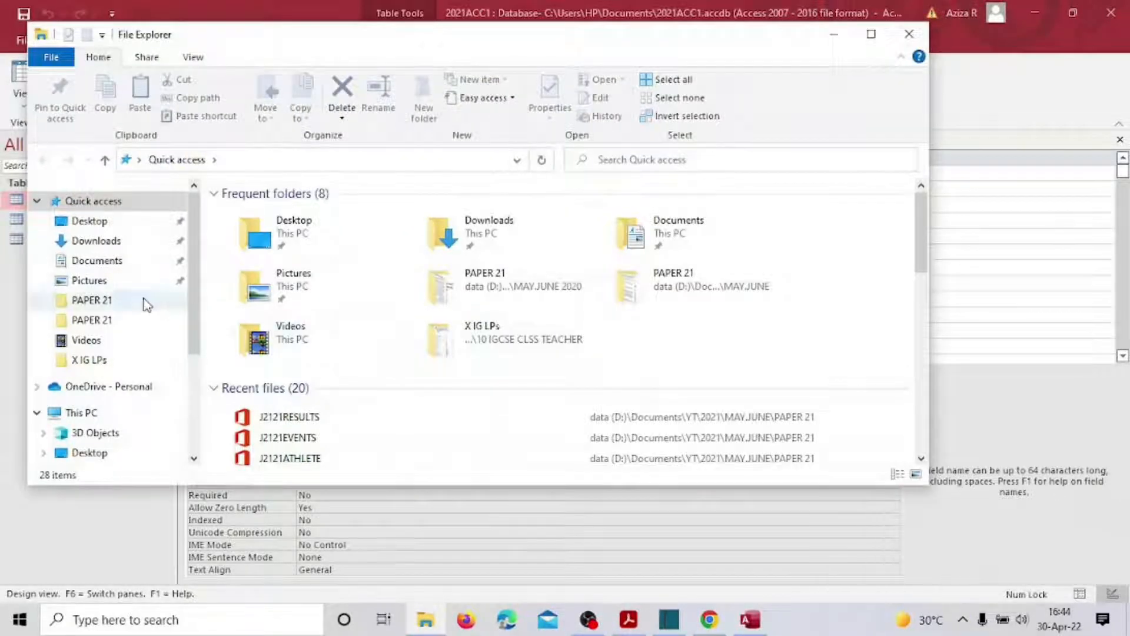
left_click(112, 302)
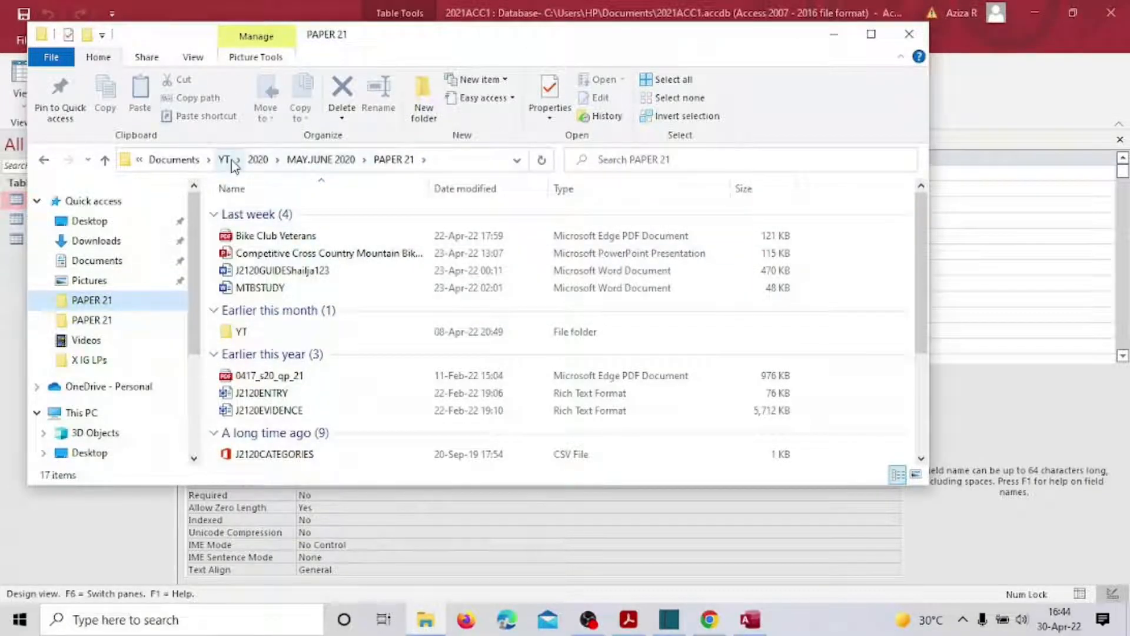
left_click(91, 320)
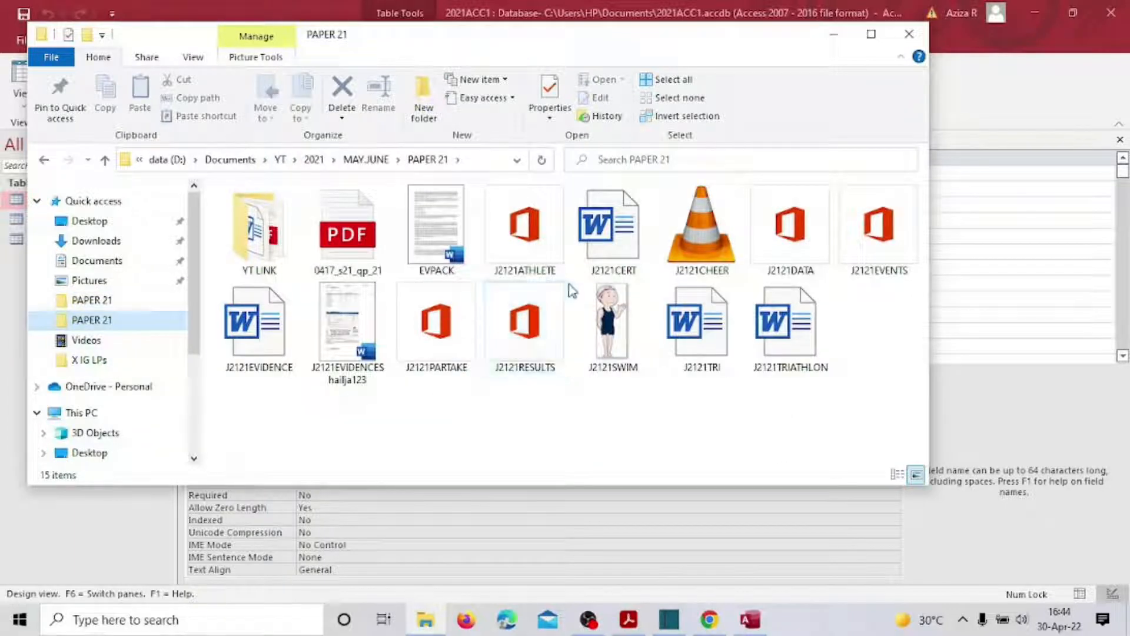
double_click(268, 331)
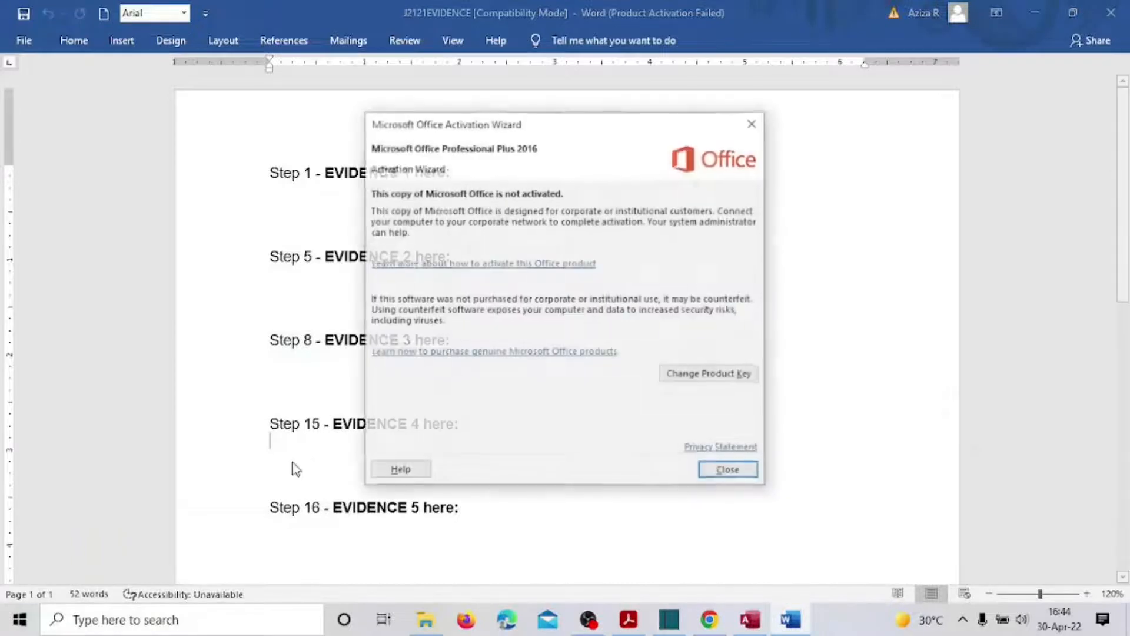
left_click(730, 471)
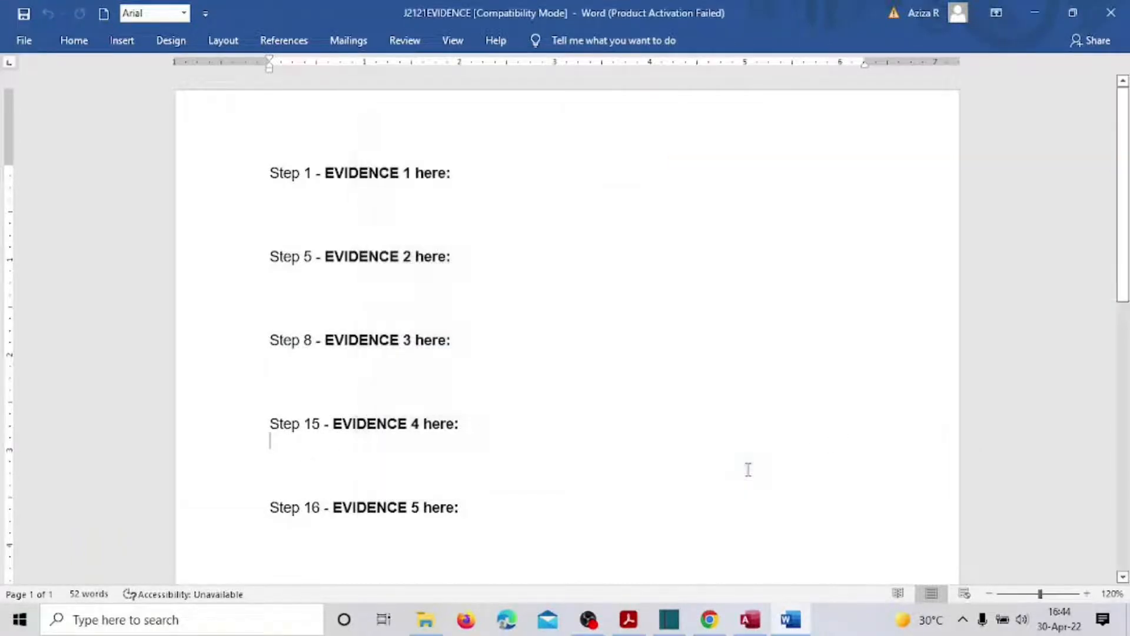
Paste the J2121ATHLETE screenshot under the Evidence 4 heading, shrink it to about 2.4 inches wide and add a blank line below
key("ctrl+v")
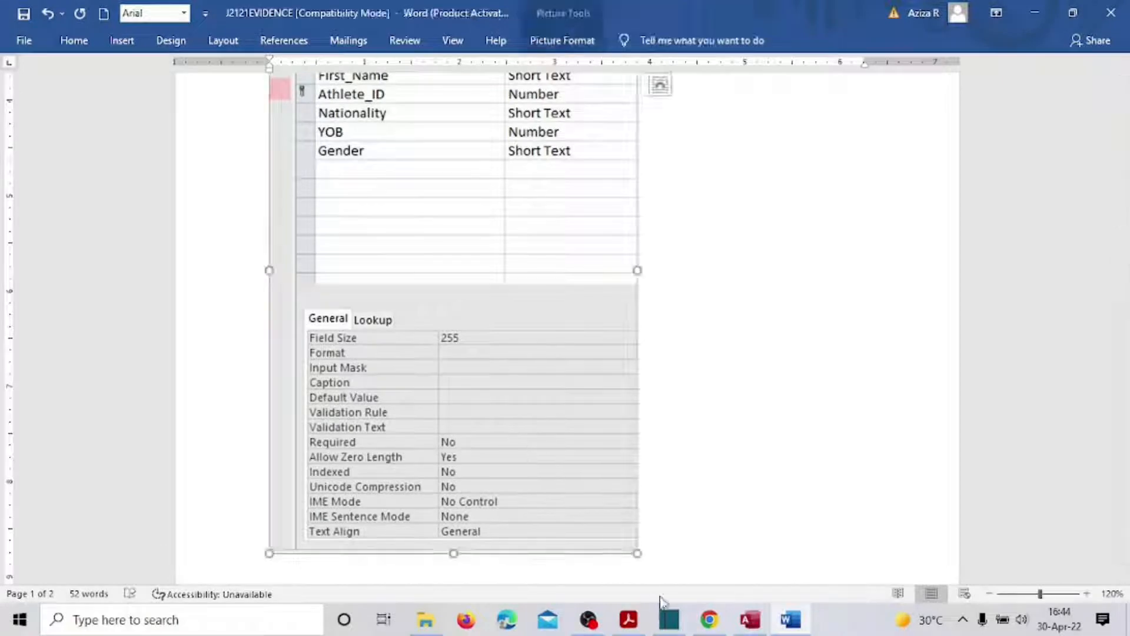
left_click_drag(637, 553, 496, 333)
left_click(518, 337)
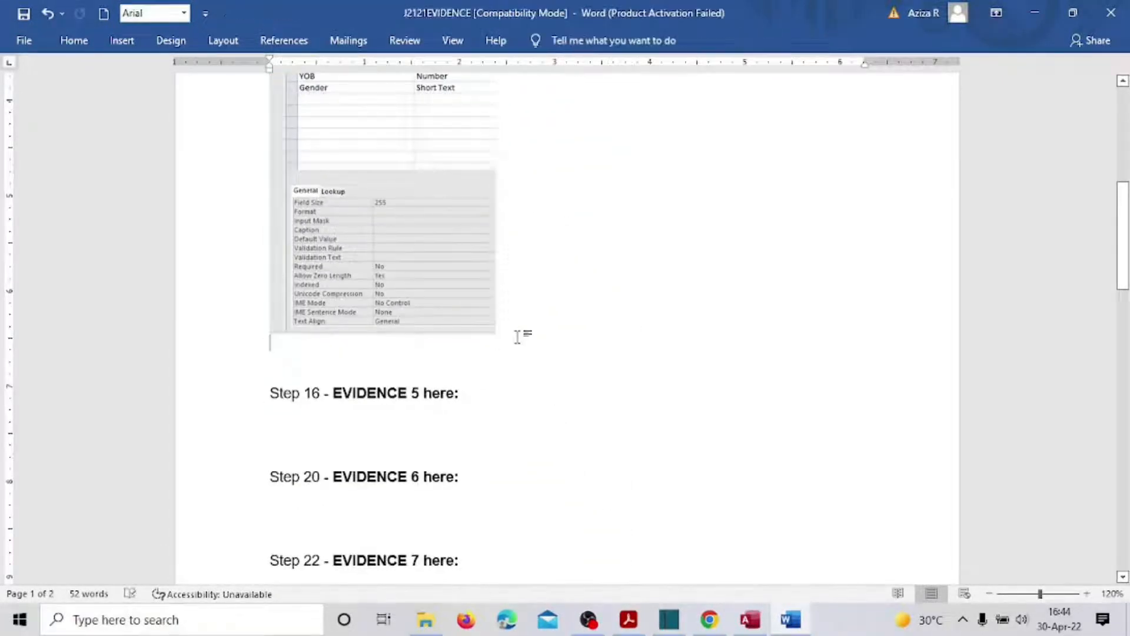
key("Return")
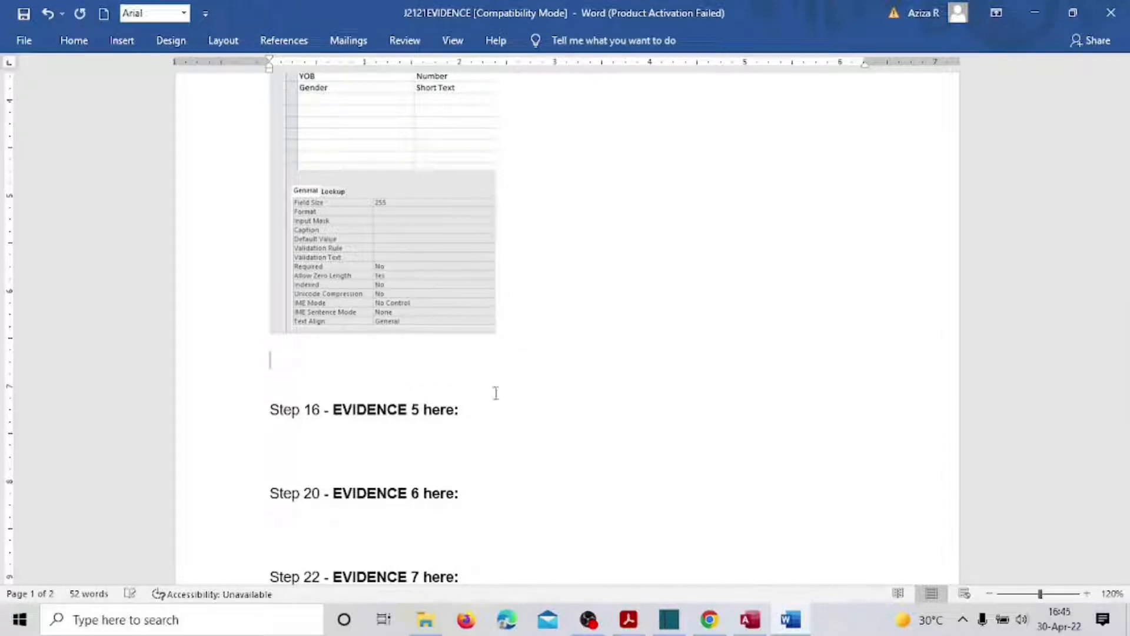
Return to Access, close the J2121ATHLETE table and open the J2121EVENTS table in Design View
left_click(750, 623)
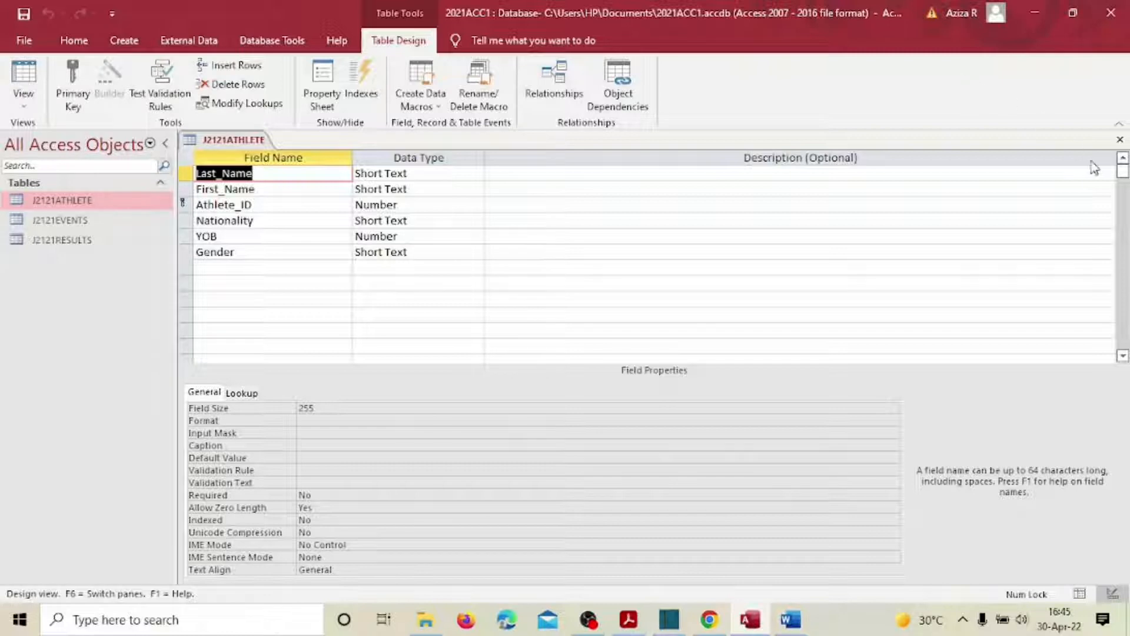
left_click(1122, 141)
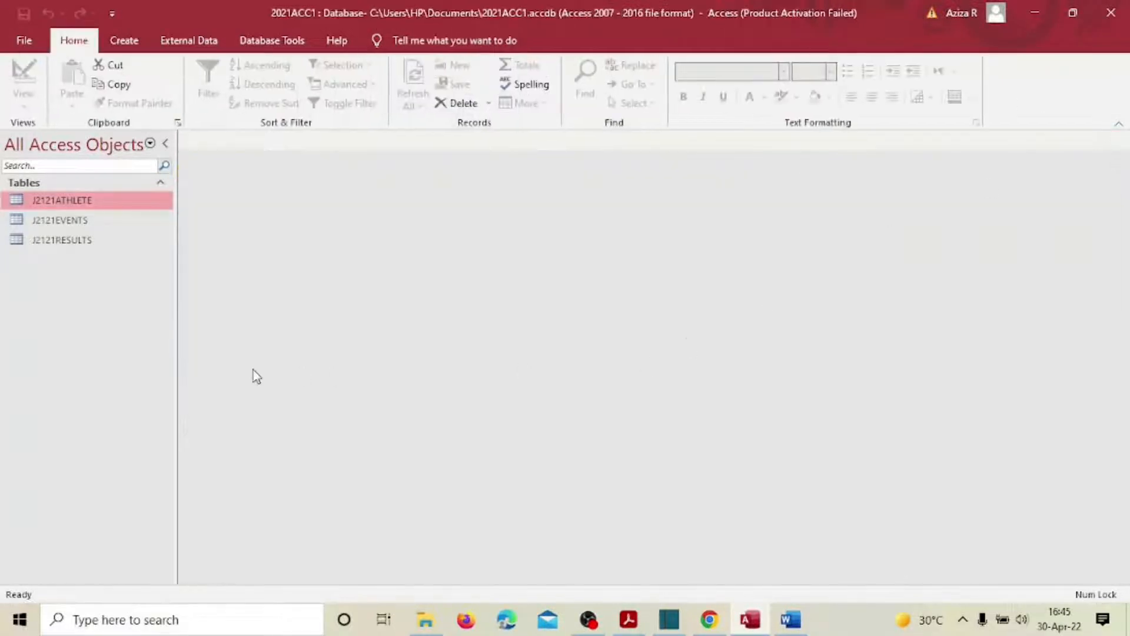
double_click(84, 221)
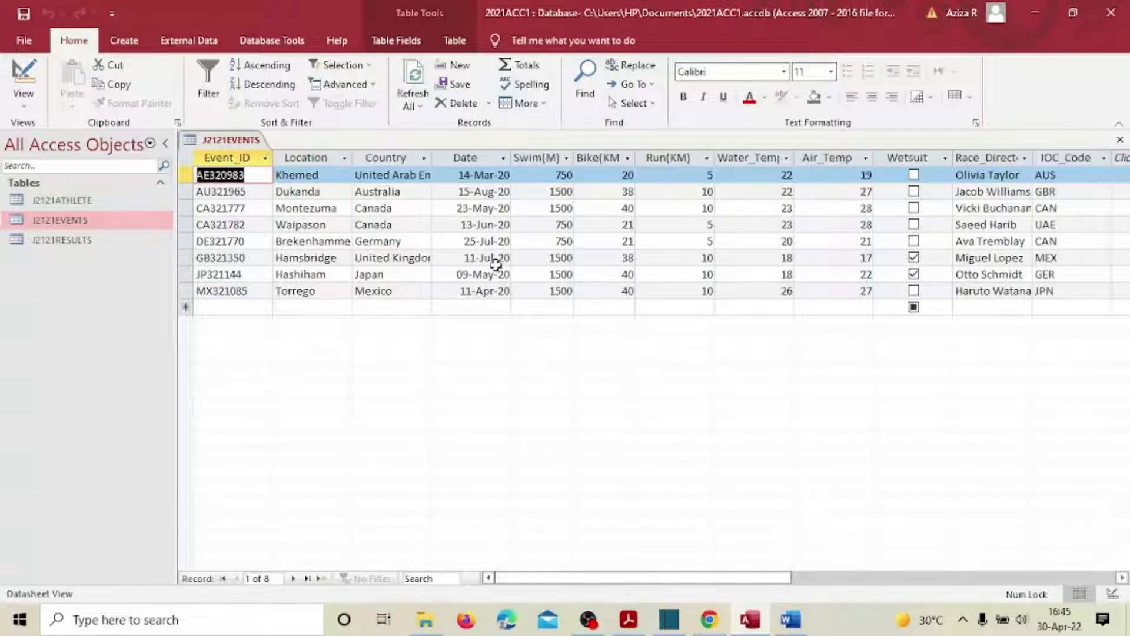
left_click(23, 99)
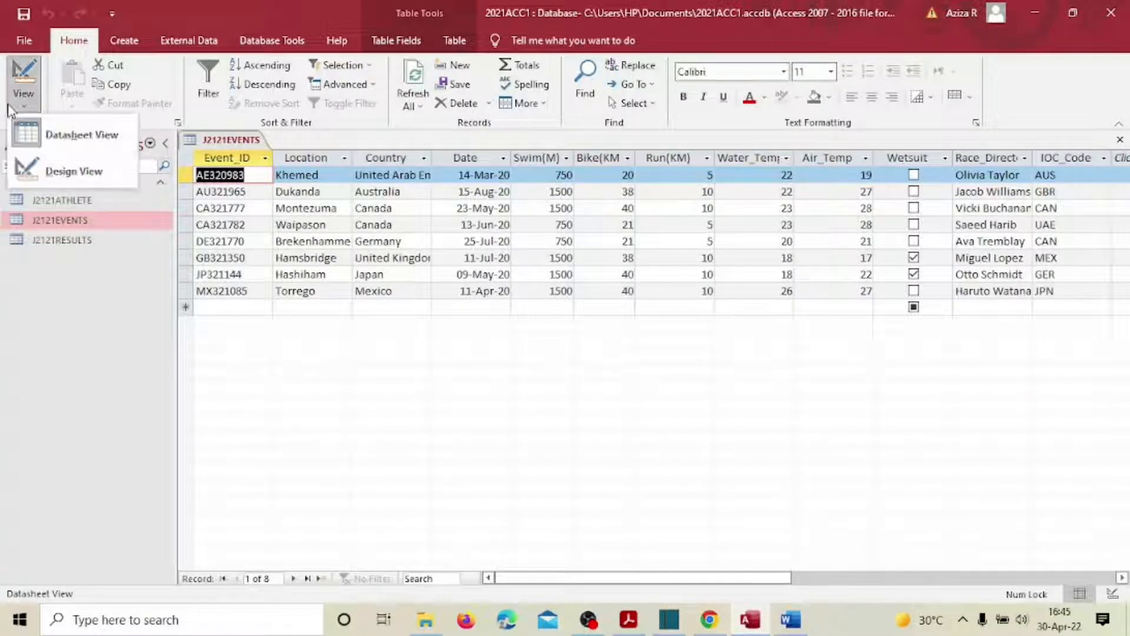
left_click(73, 170)
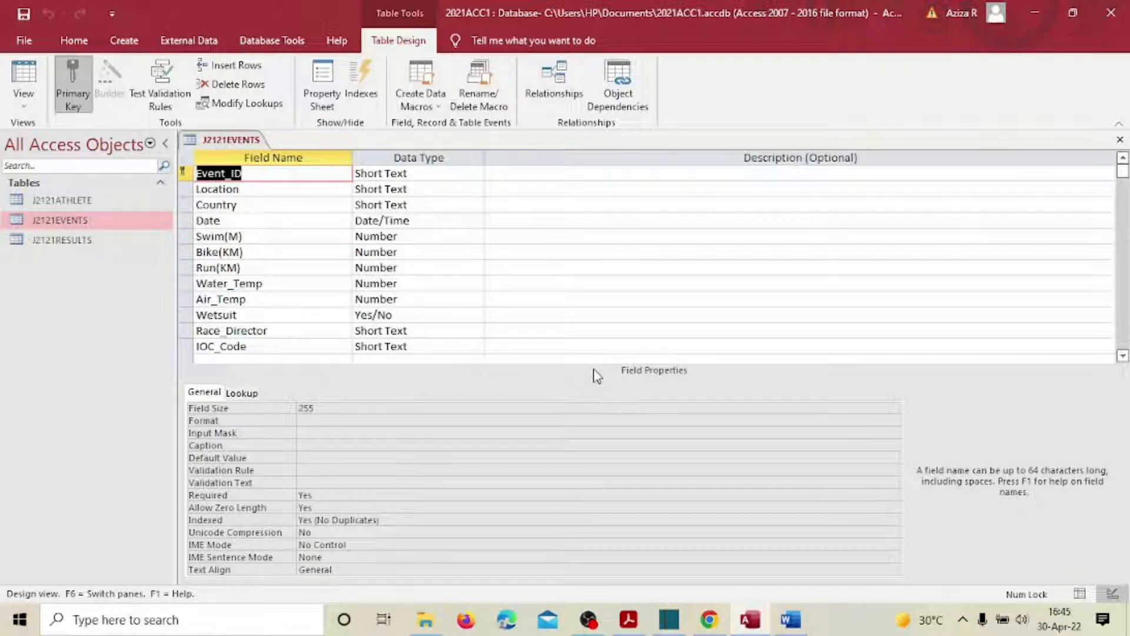
Set the Format property of the Wetsuit field to Yes/No
left_click(462, 314)
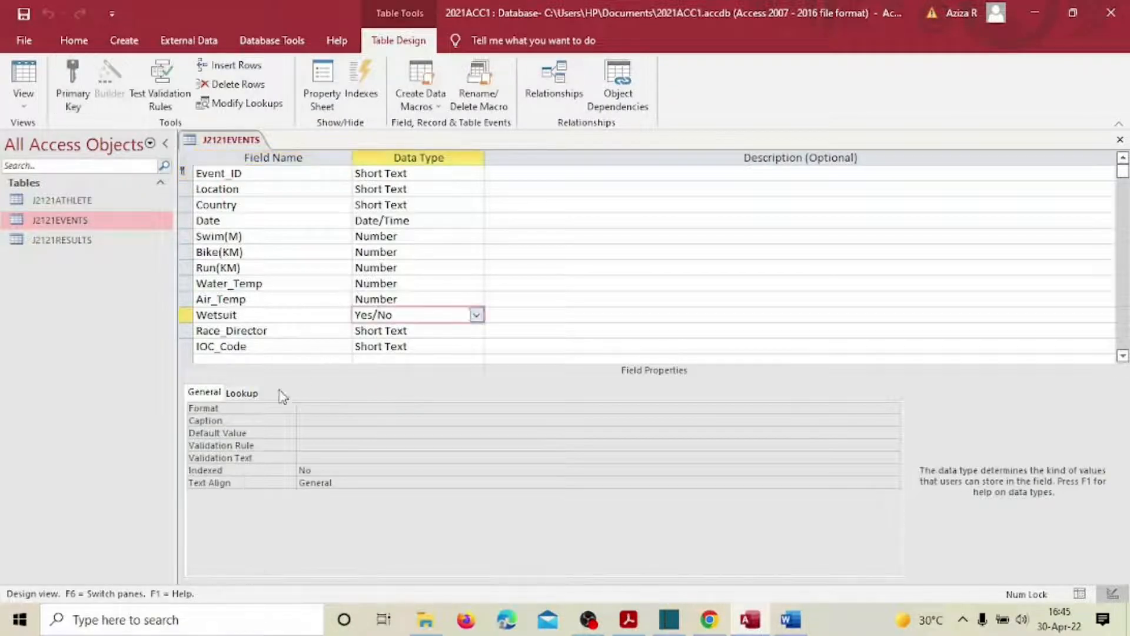
left_click(310, 407)
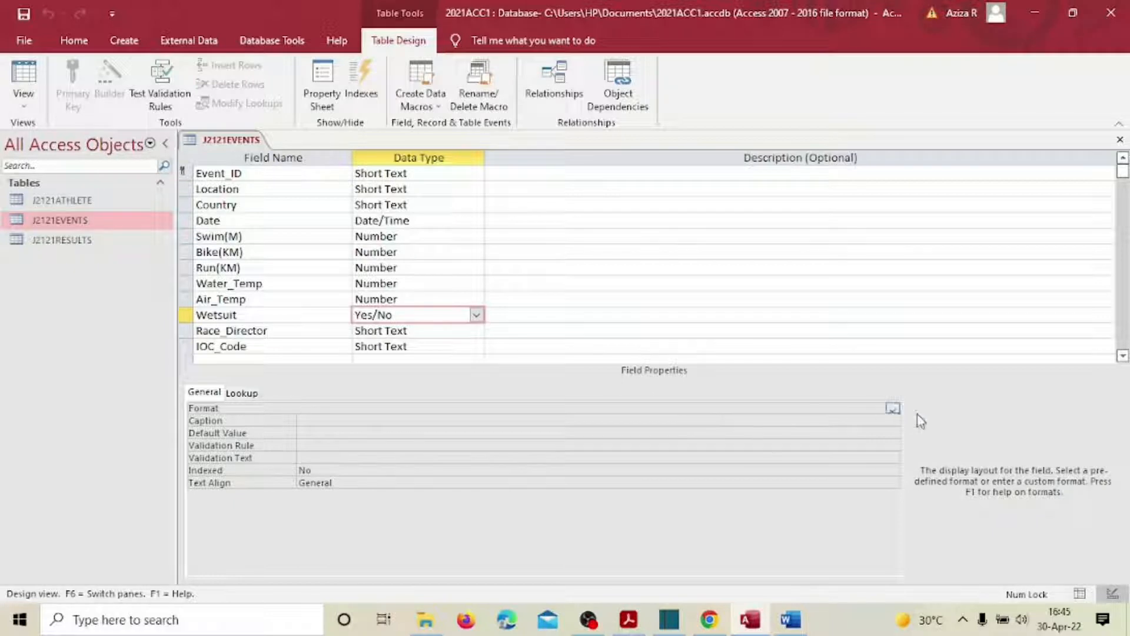
left_click(893, 408)
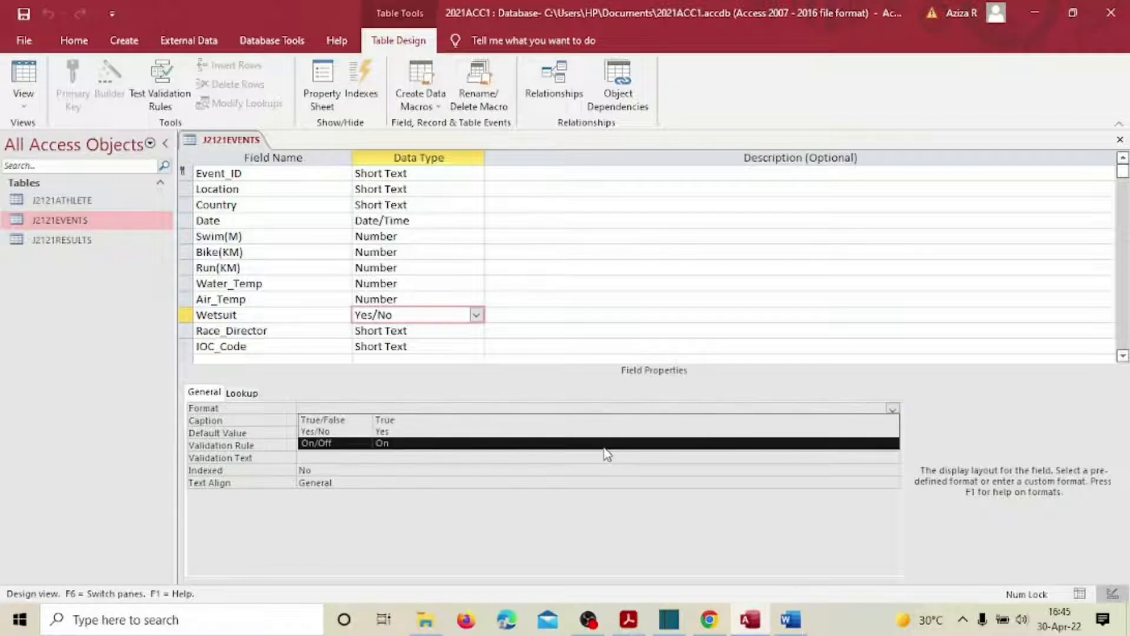
left_click(603, 432)
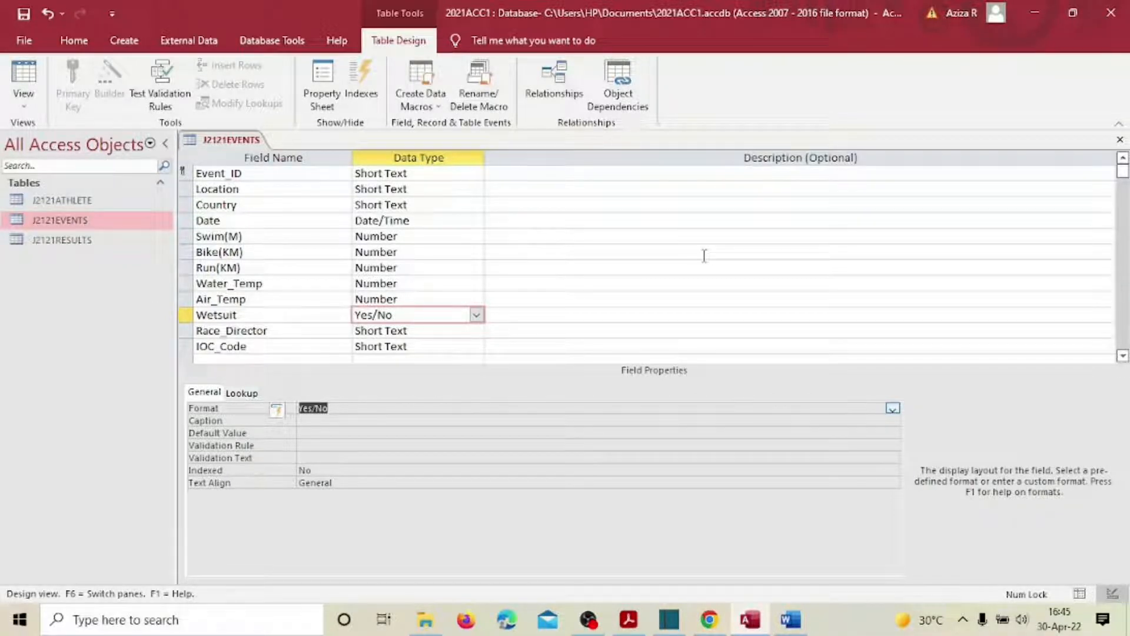
Capture the J2121EVENTS design area including the Wetsuit field's format, and copy the screenshot to the clipboard
key("super+shift+s")
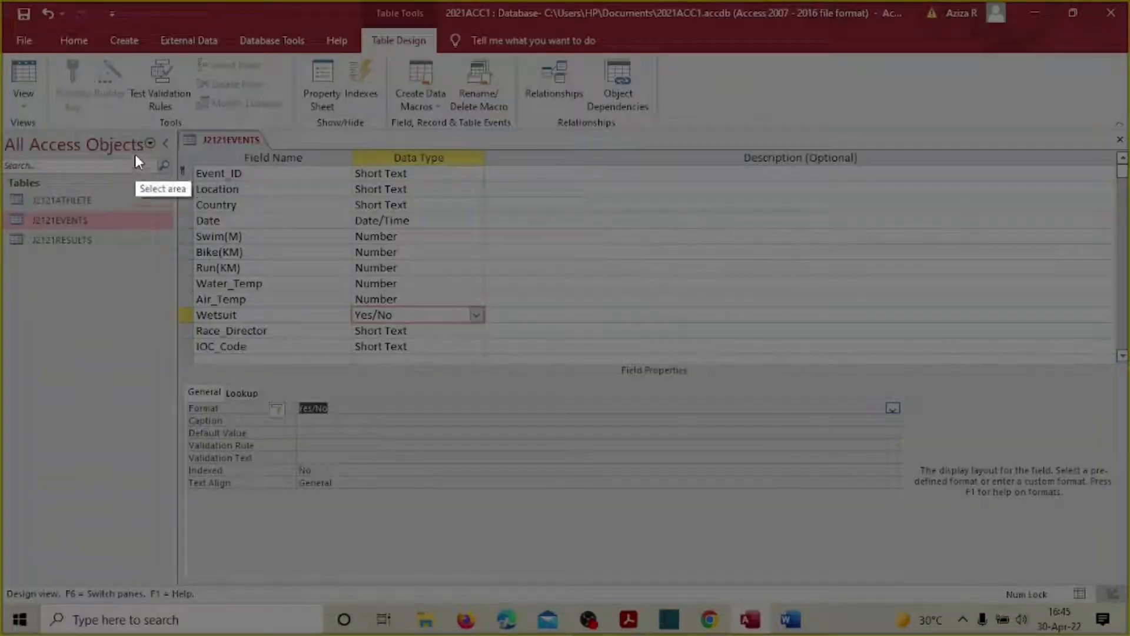
mouse_move(164, 114)
left_mouse_down()
mouse_move(452, 565)
mouse_move(494, 523)
left_mouse_up()
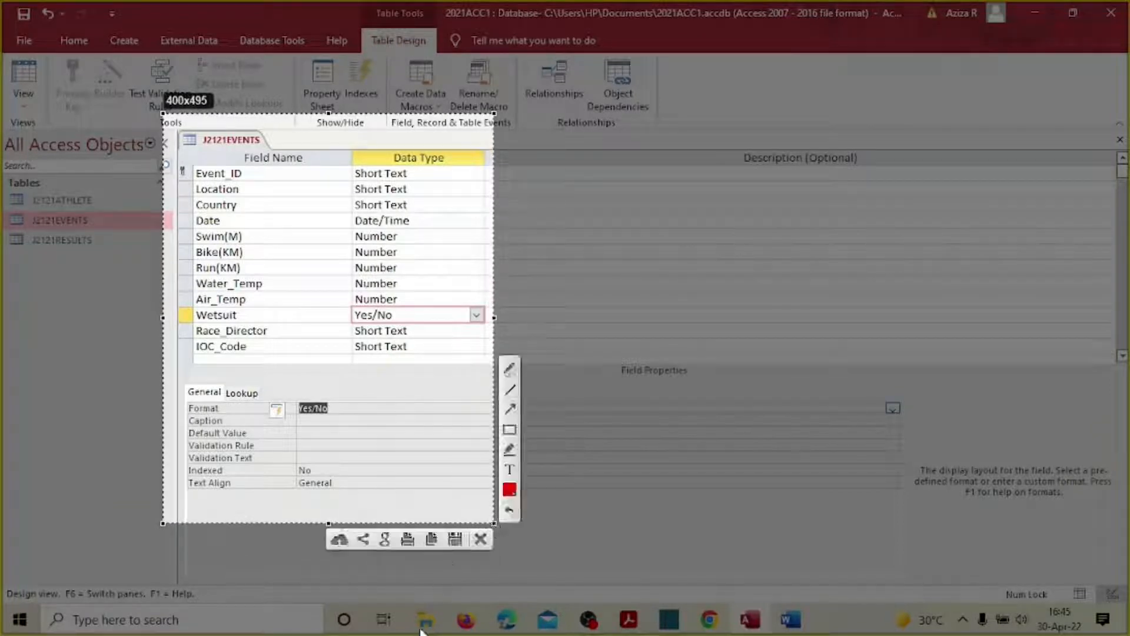
left_click(432, 539)
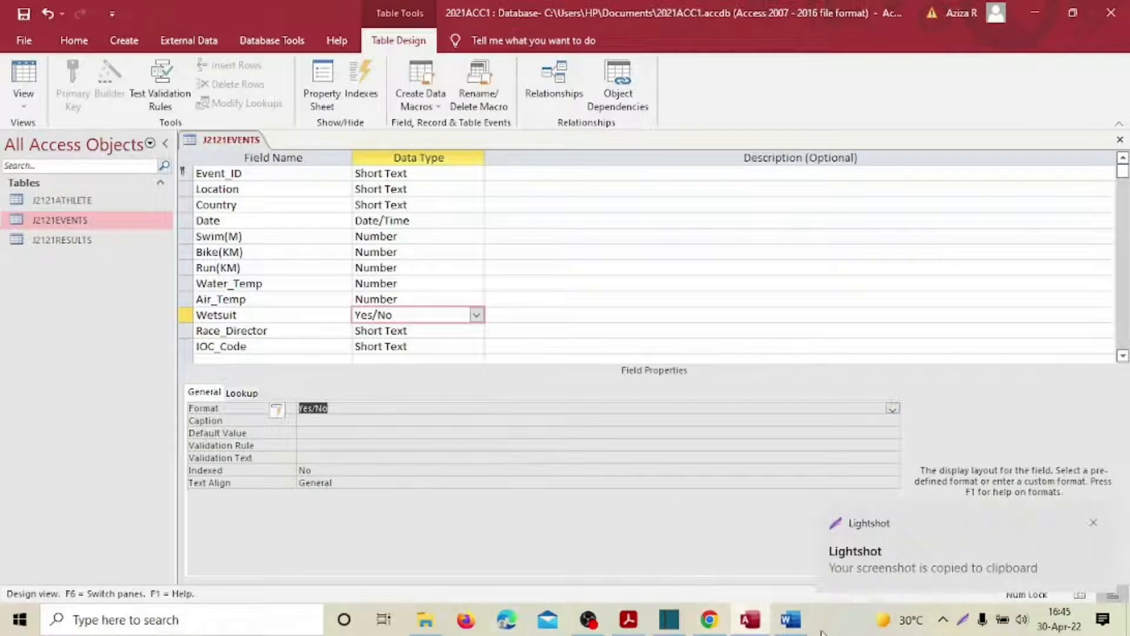
Switch to Word, paste the J2121EVENTS screenshot below the athlete table image and shrink it to about 3.6 inches wide
left_click(792, 620)
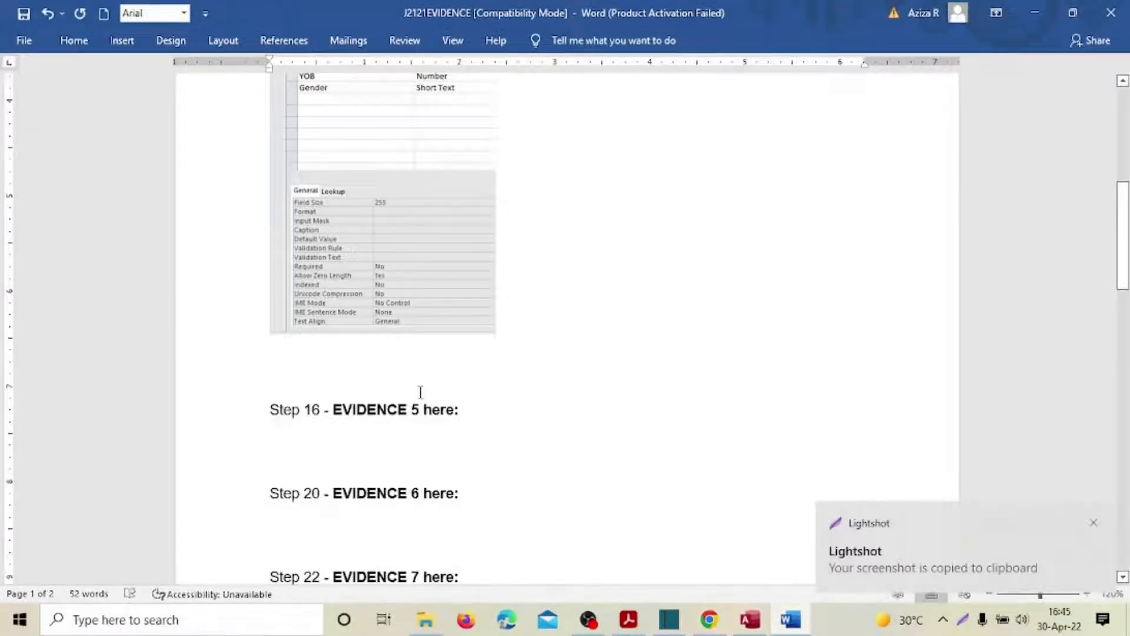
key("ctrl+v")
left_click(447, 386)
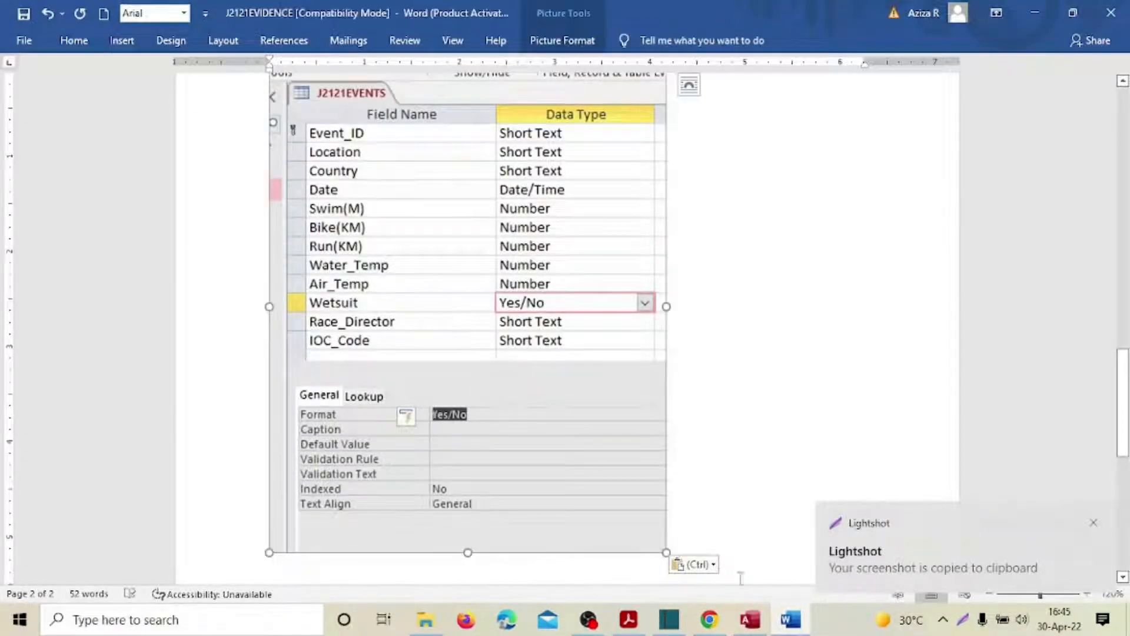
left_click_drag(666, 552, 607, 480)
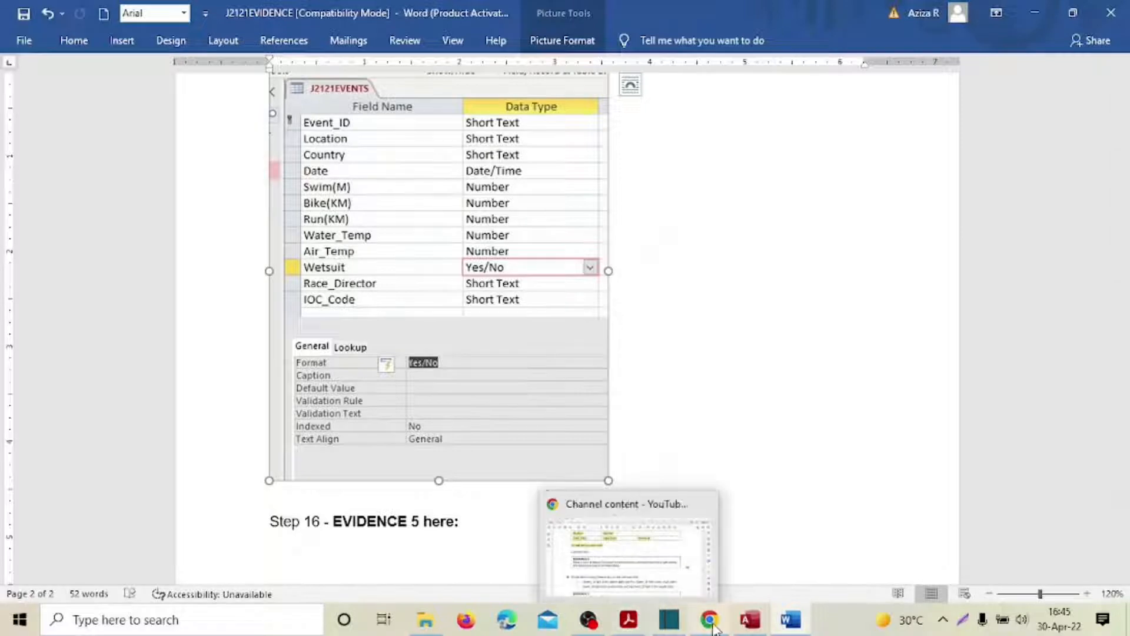
Return to Access and close the J2121EVENTS table, saving its design changes
left_click(750, 619)
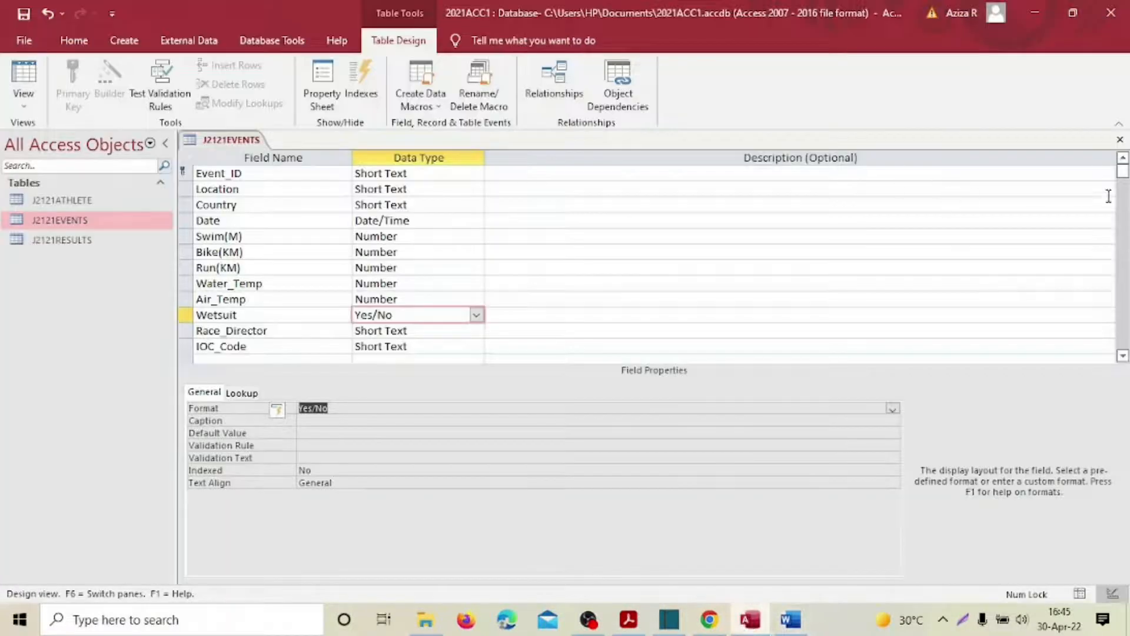
left_click(1120, 140)
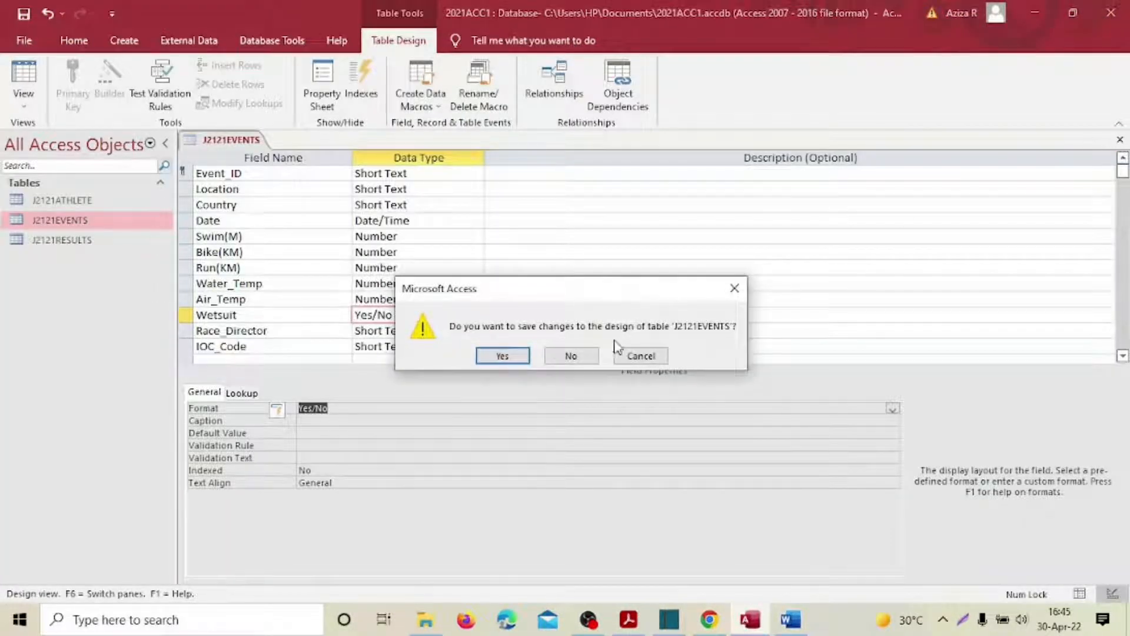
left_click(502, 356)
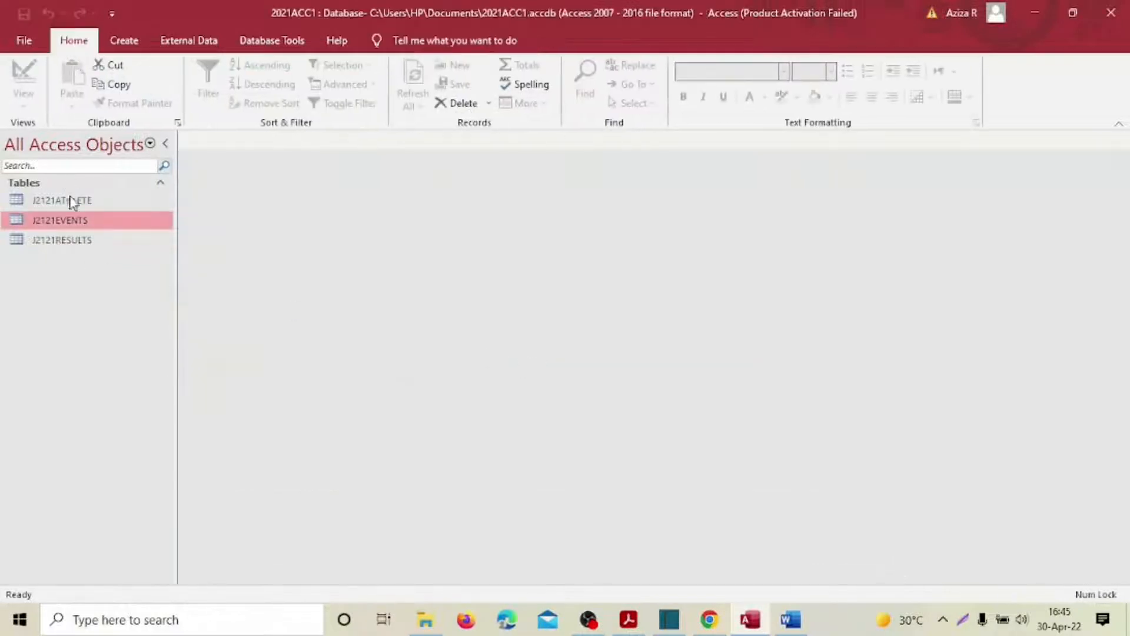
Open the J2121RESULTS table in Design View and copy a screenshot of its field names, data types and properties to the clipboard
double_click(71, 240)
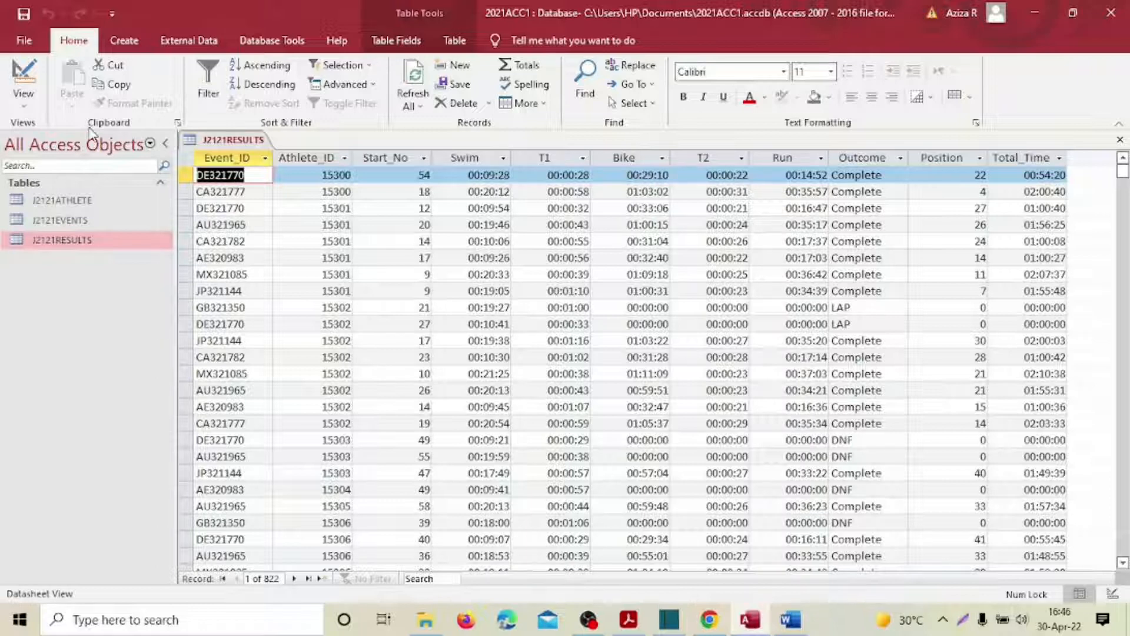
left_click(25, 108)
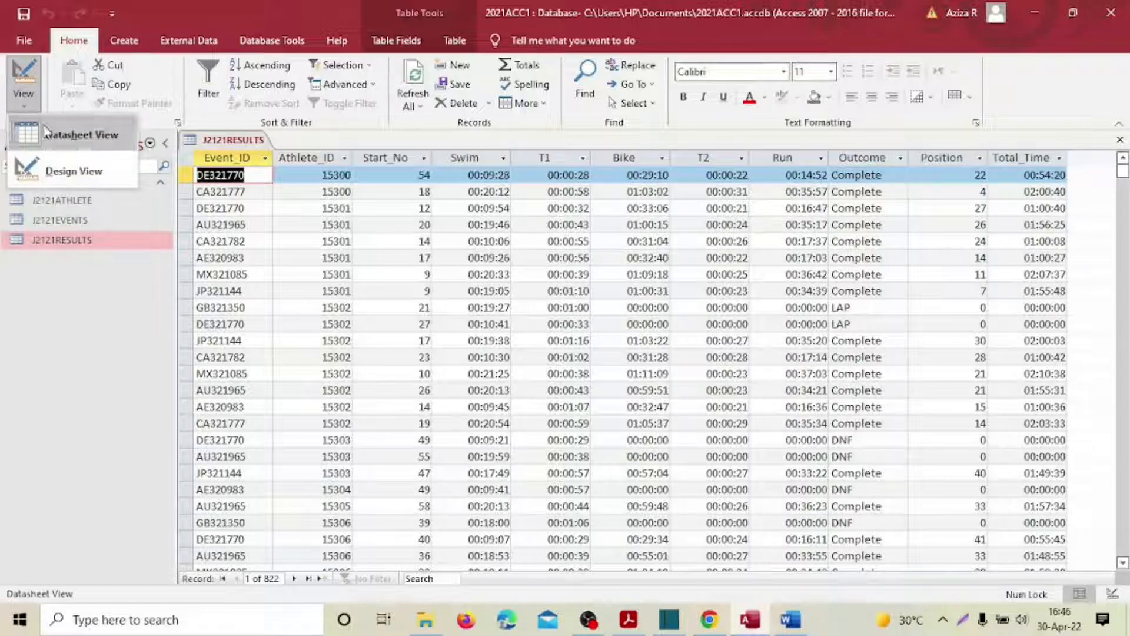
left_click(64, 170)
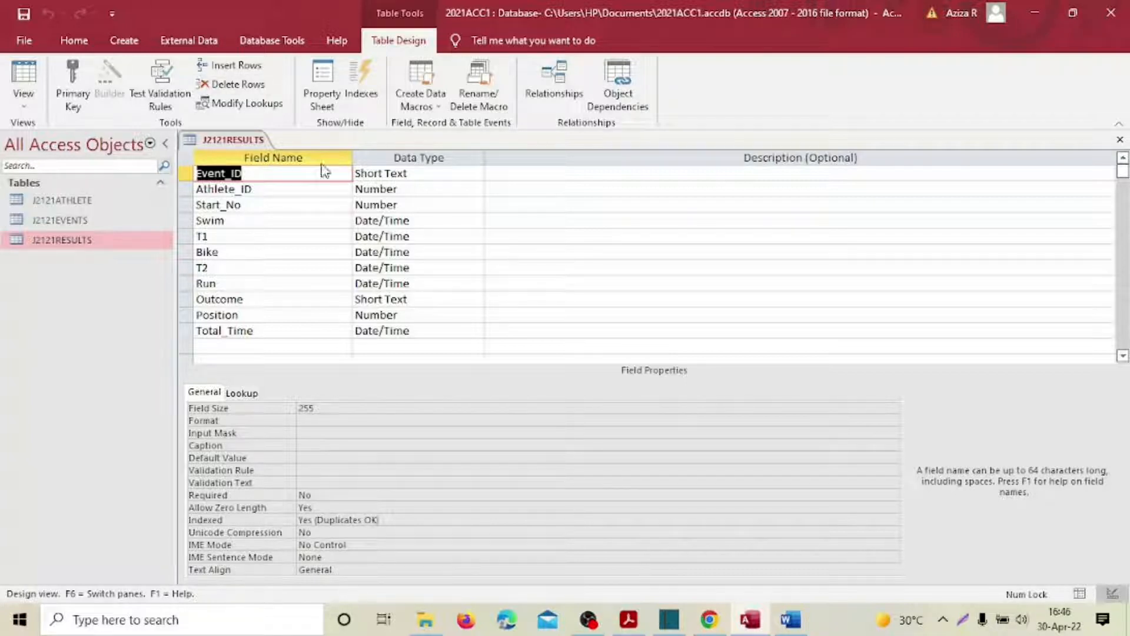
key("super+shift+s")
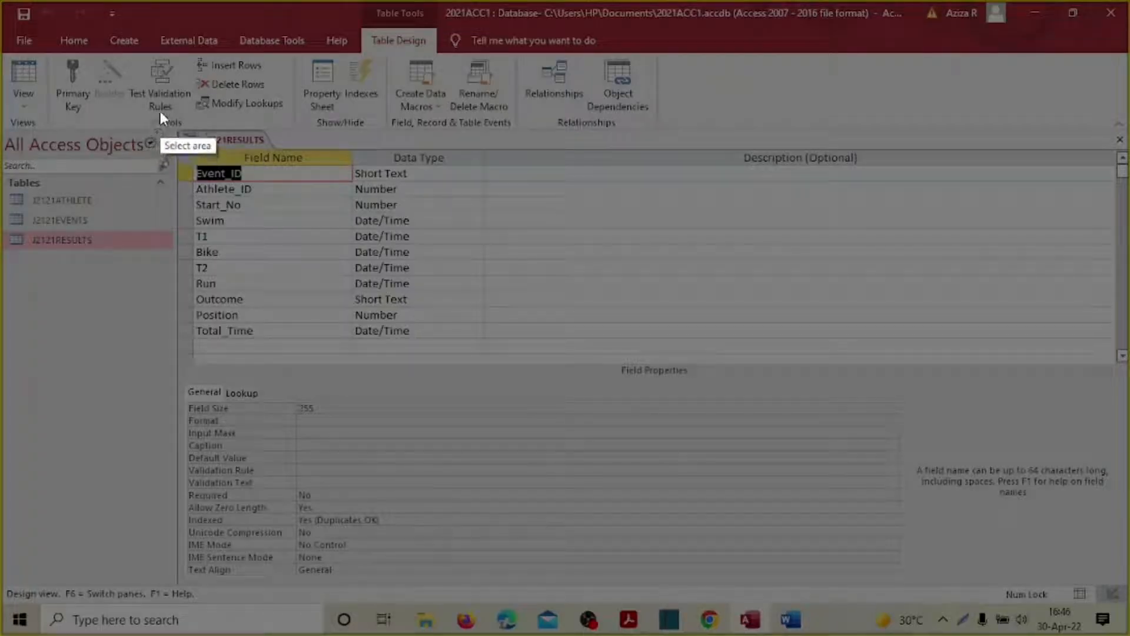
left_click_drag(160, 111, 474, 585)
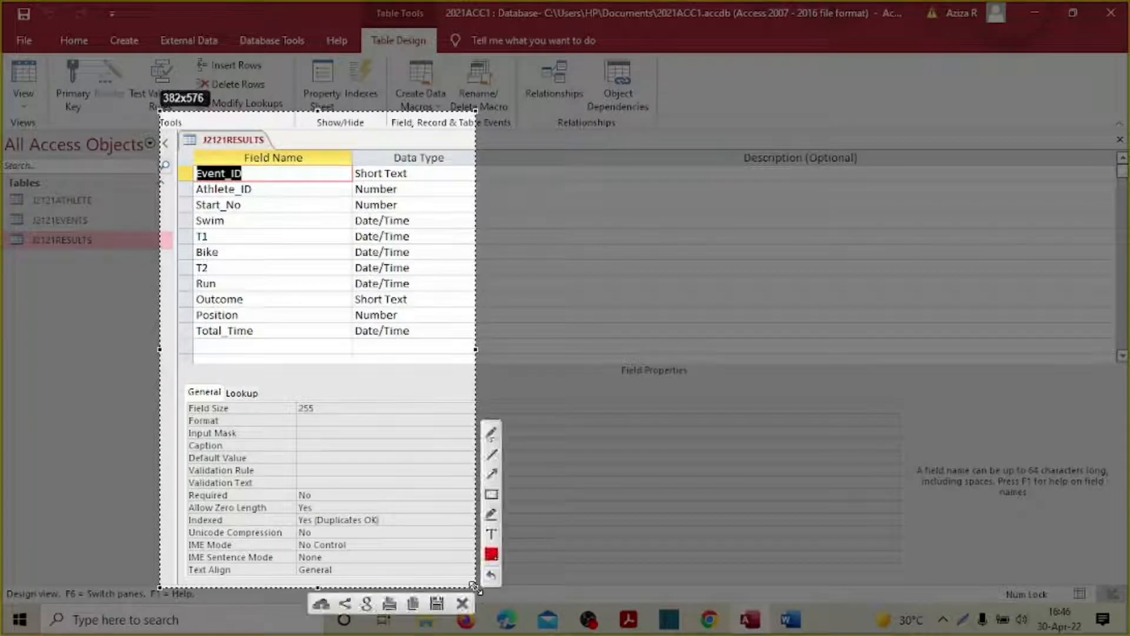
left_click(413, 602)
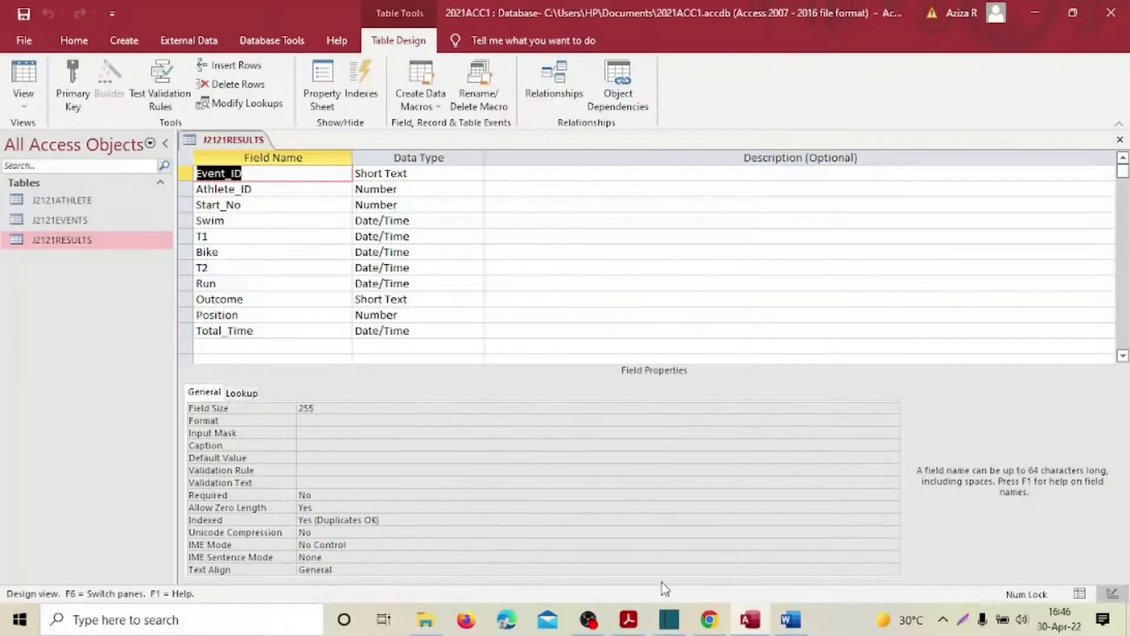
Switch to Word, paste the J2121RESULTS screenshot below the J2121EVENTS image and shrink it to about 3 inches wide
left_click(790, 619)
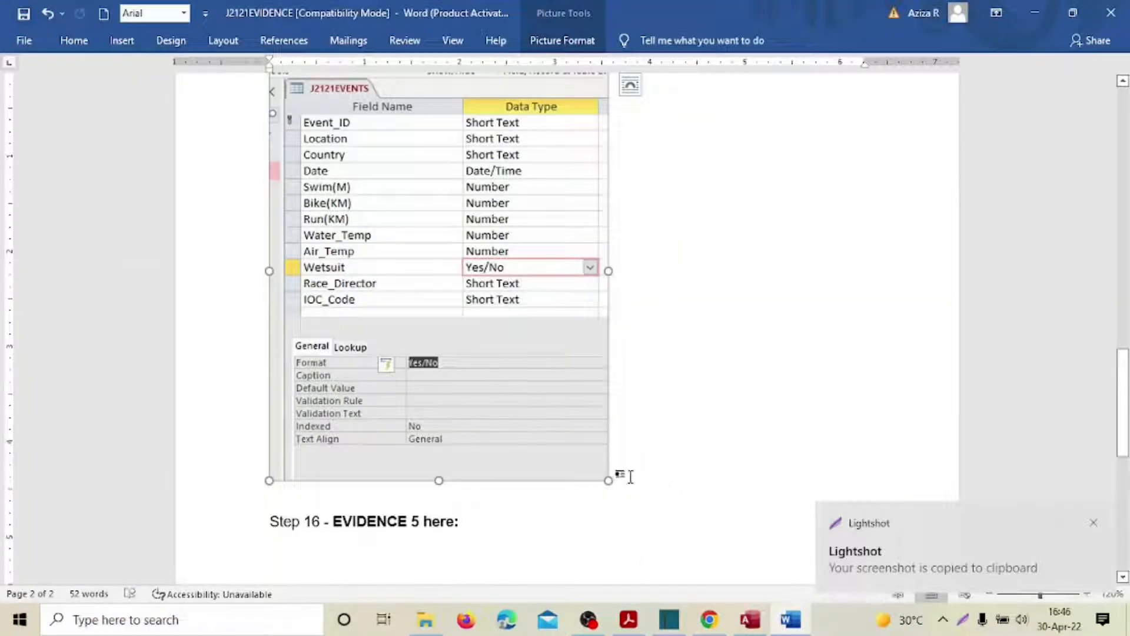
left_click(621, 475)
key("Return")
key("Return")
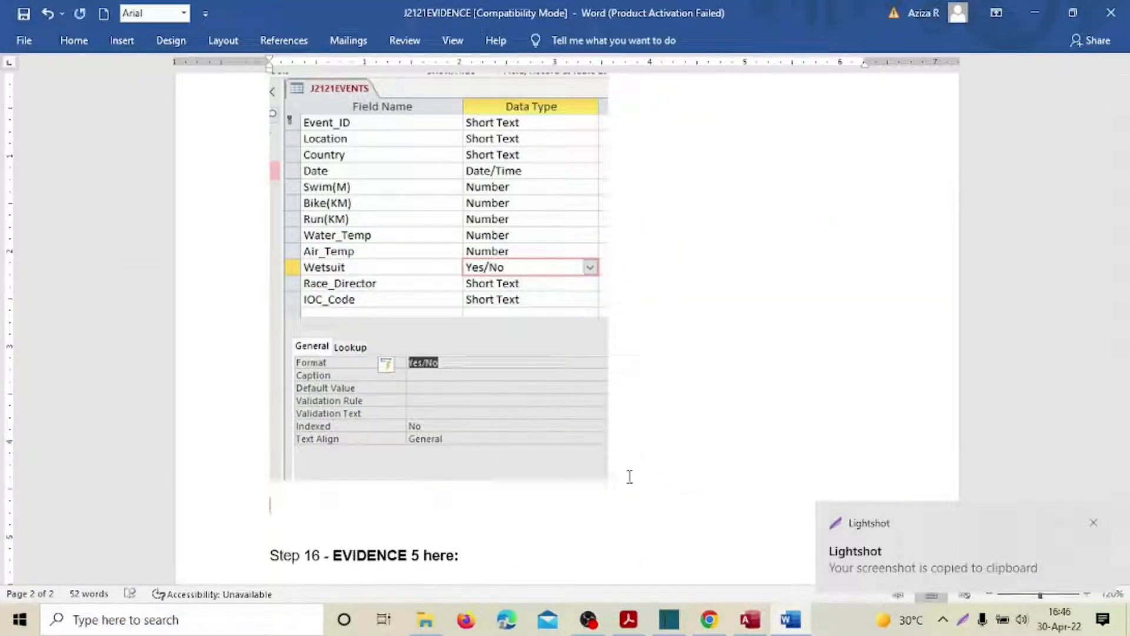
key("ctrl+v")
left_click(551, 445)
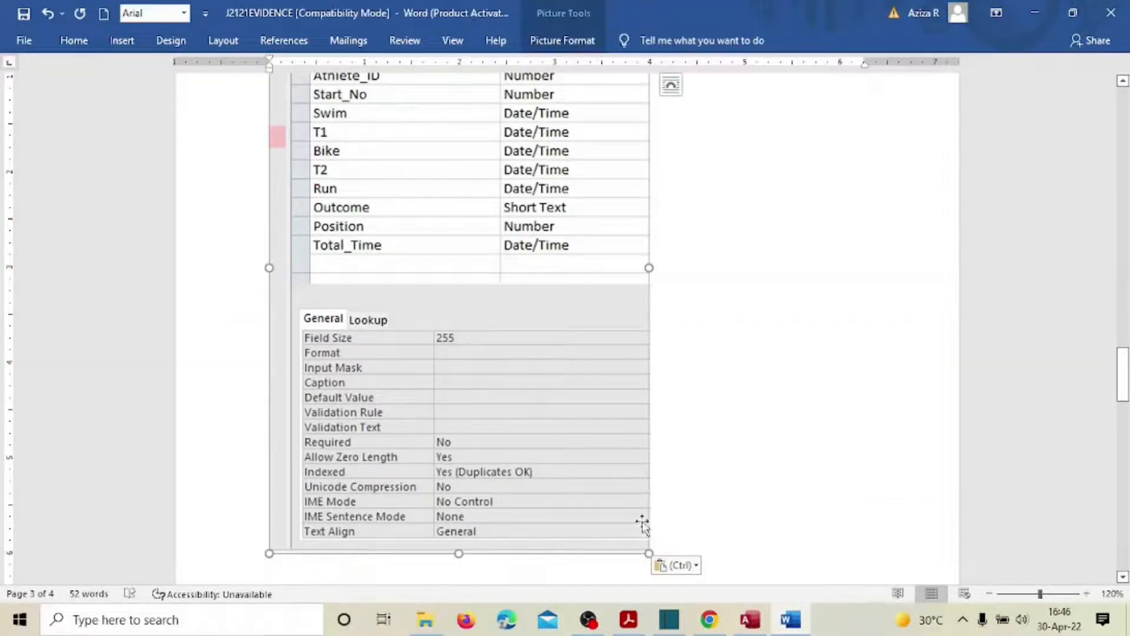
left_click_drag(647, 554, 565, 449)
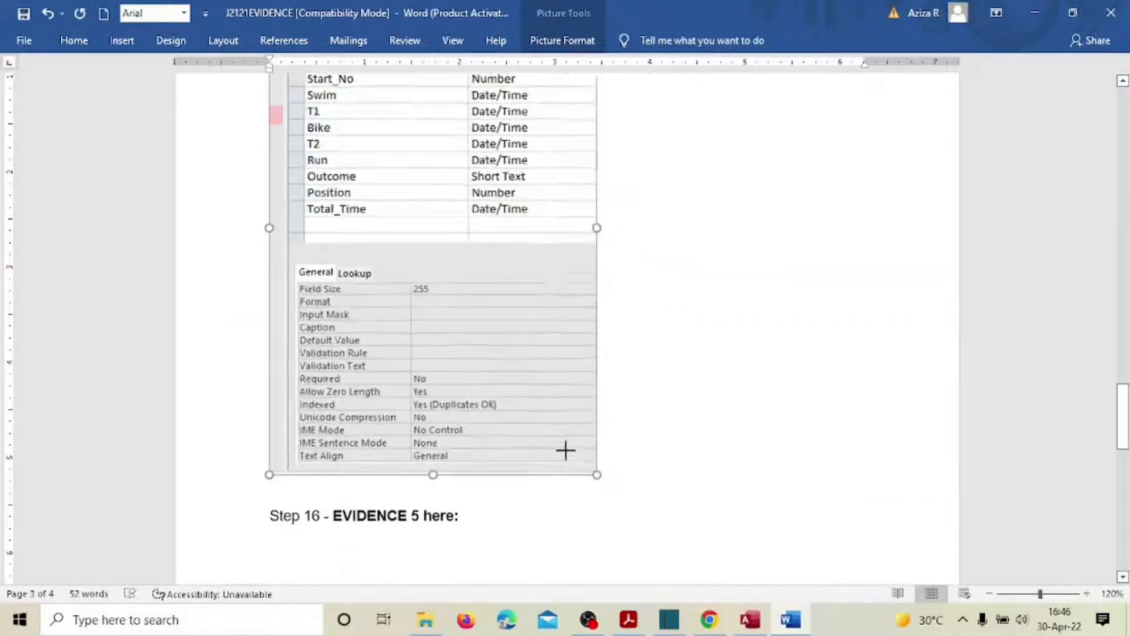
scroll(565, 449, "down", 3)
scroll(530, 422, "up", 4)
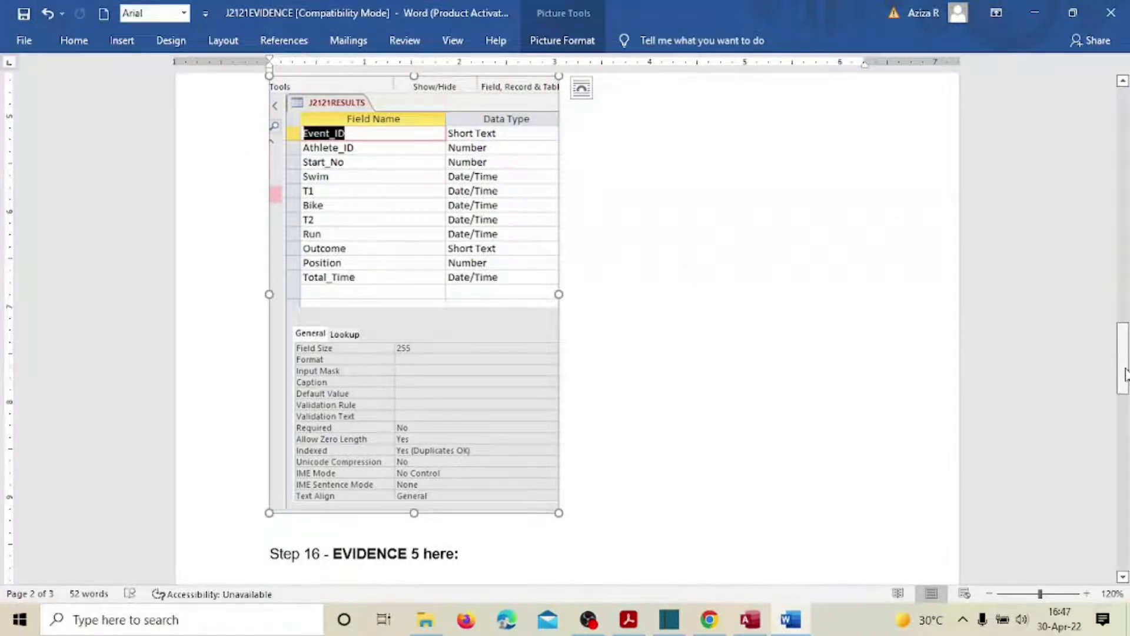
left_click_drag(1122, 353, 1126, 309)
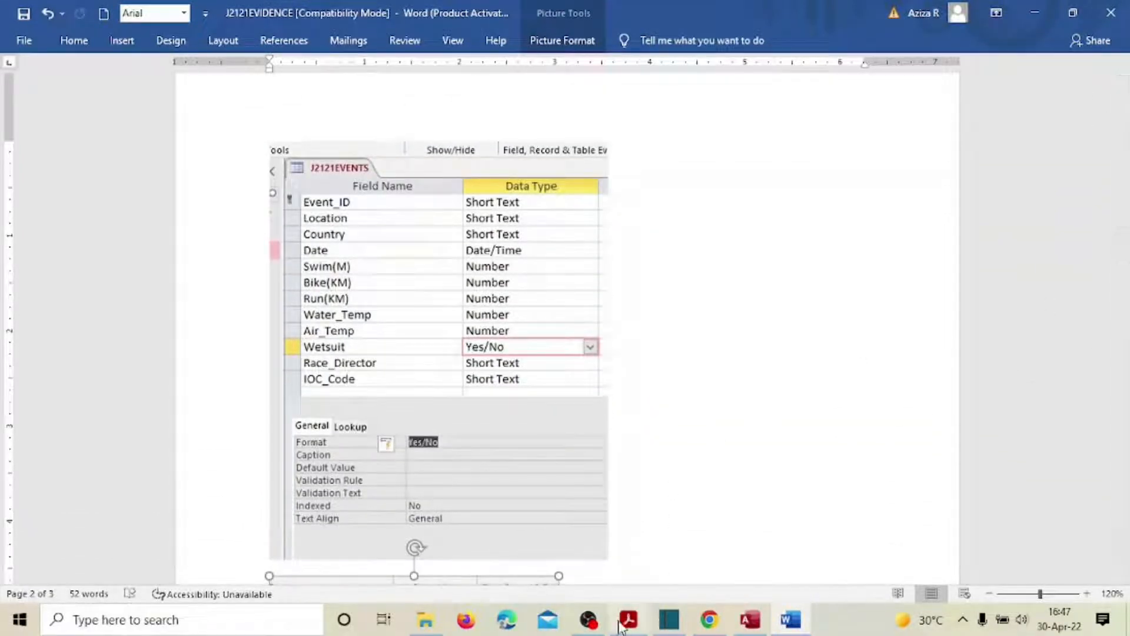
Switch to the question paper in Acrobat Reader and highlight the text from "the data." through "and data types" in Evidence 4
left_click(623, 624)
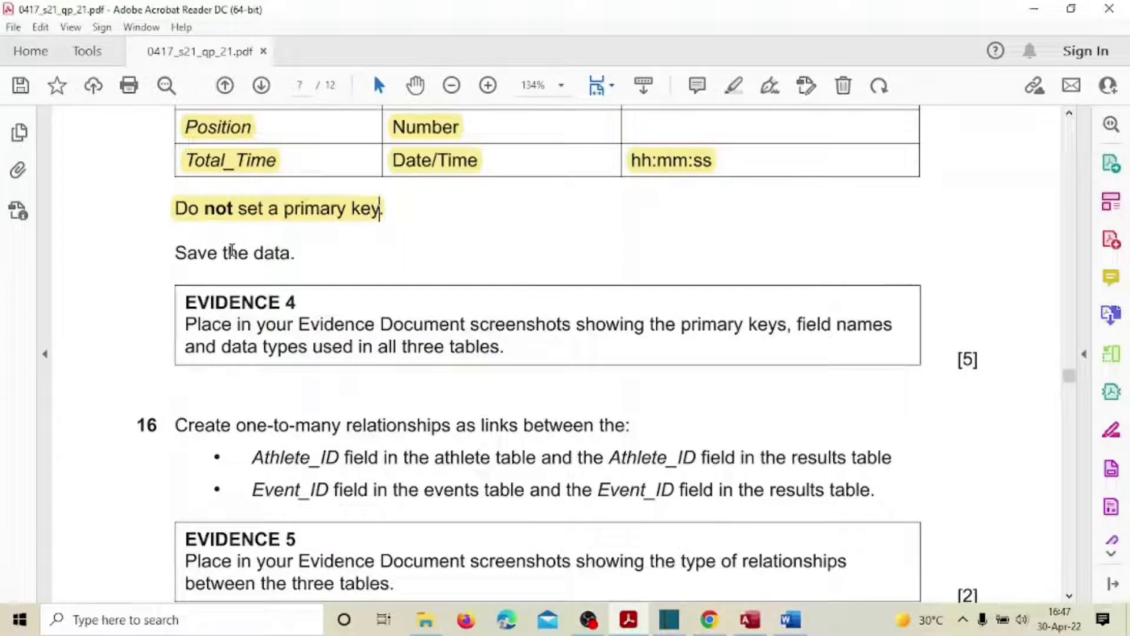
mouse_move(224, 253)
left_mouse_down()
mouse_move(279, 302)
mouse_move(308, 349)
left_mouse_up()
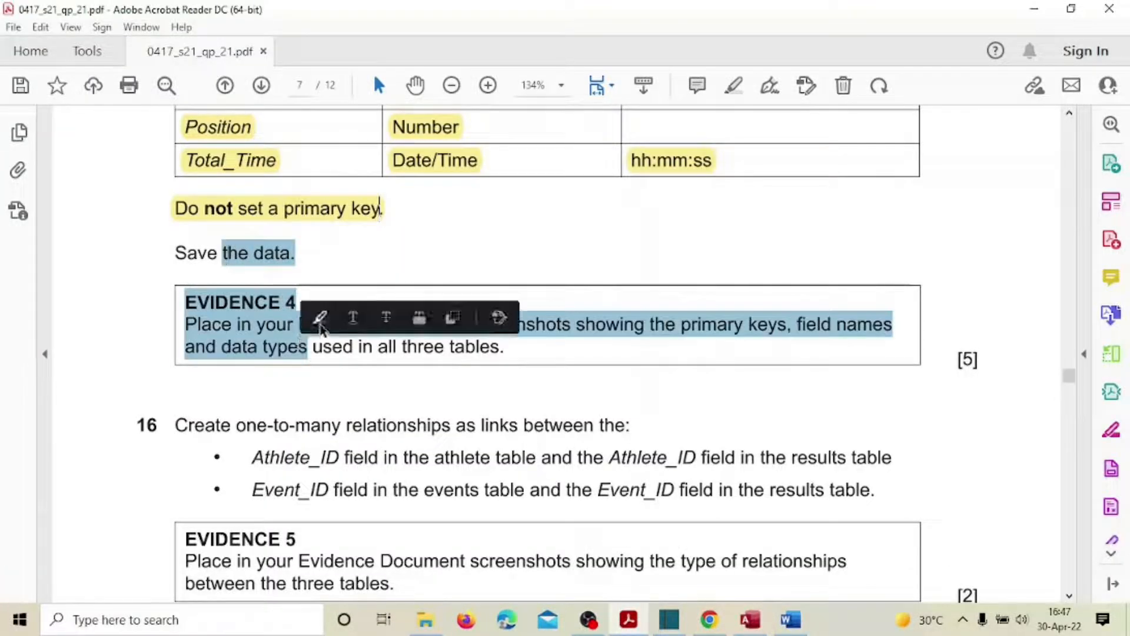
left_click(319, 318)
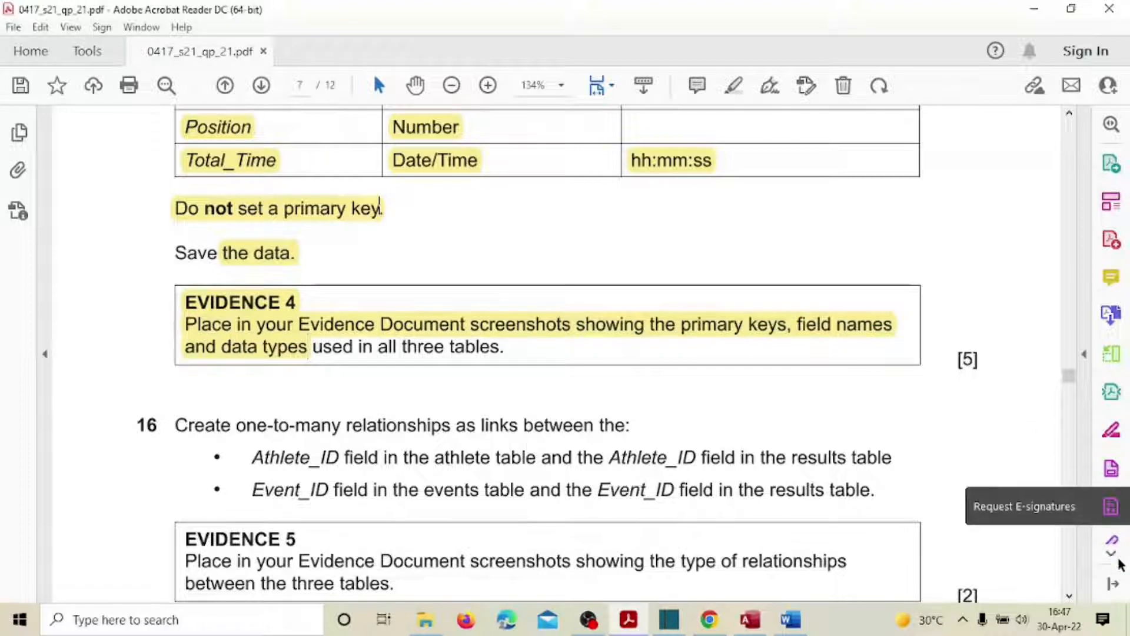
Read task 16 and the Evidence 5 instructions on the one-to-many relationships between the three tables
left_click(1070, 596)
left_click(1071, 596)
left_click(1071, 596)
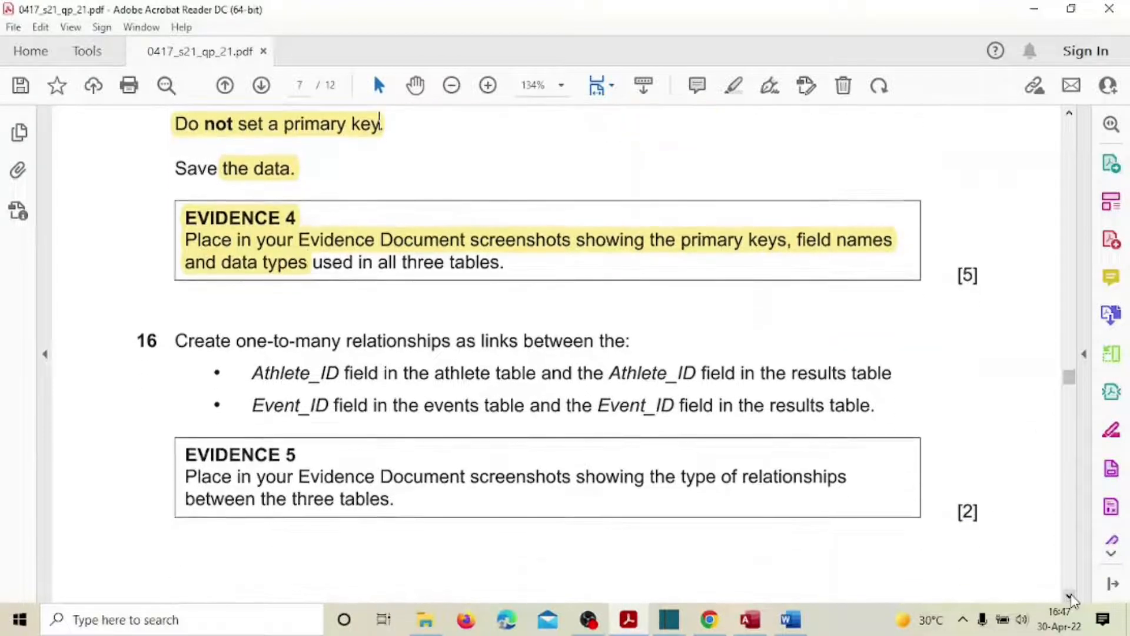
left_click(1070, 597)
left_click(1070, 596)
left_click(1071, 596)
left_click(1070, 596)
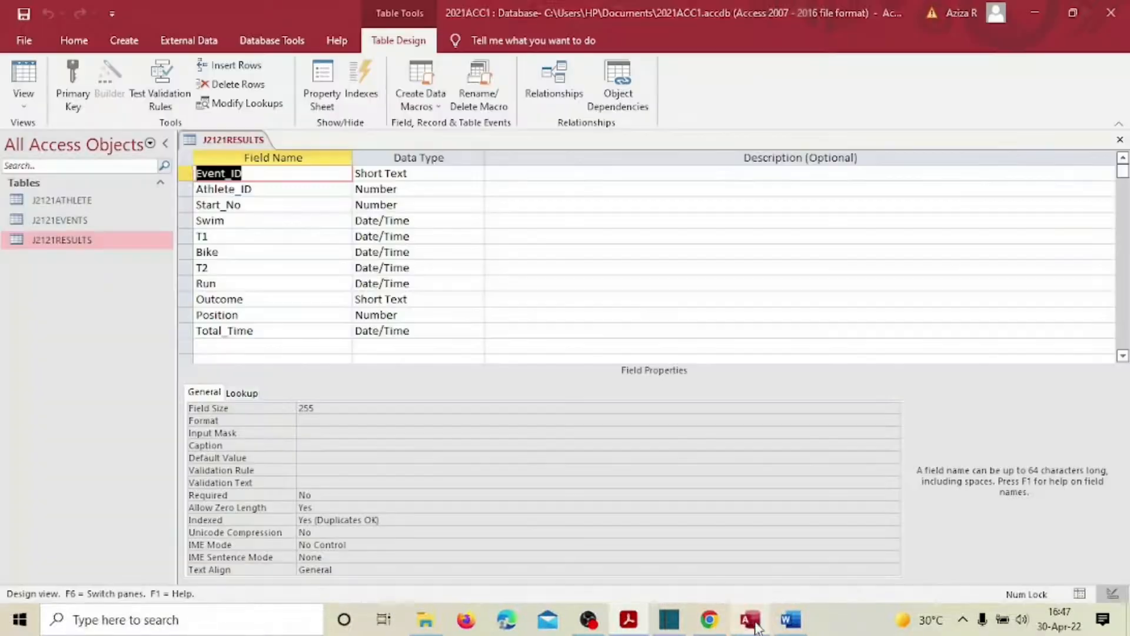
Return to Access, close the J2121RESULTS table, and add J2121ATHLETE, J2121EVENTS and J2121RESULTS to the Relationships layout
left_click(749, 619)
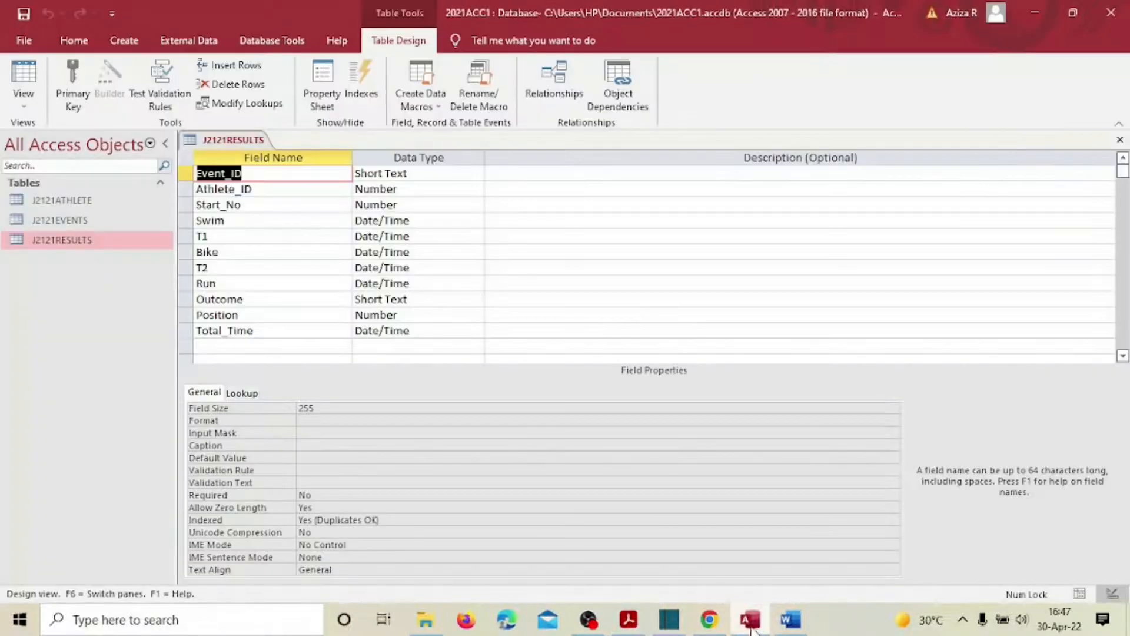
left_click(1120, 139)
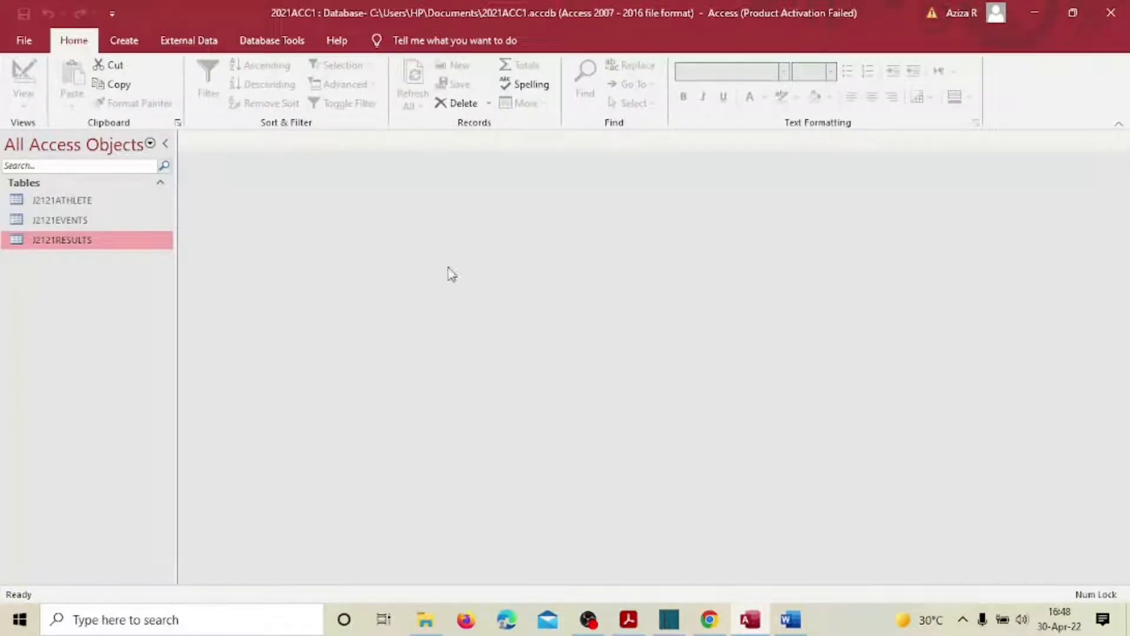
left_click(277, 42)
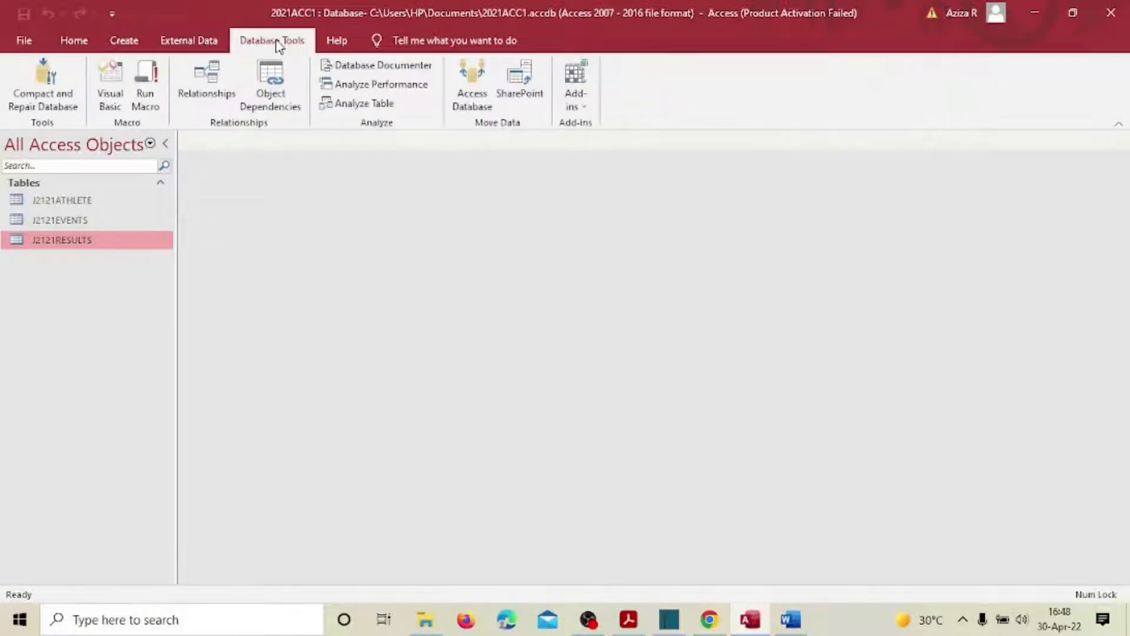
left_click(201, 97)
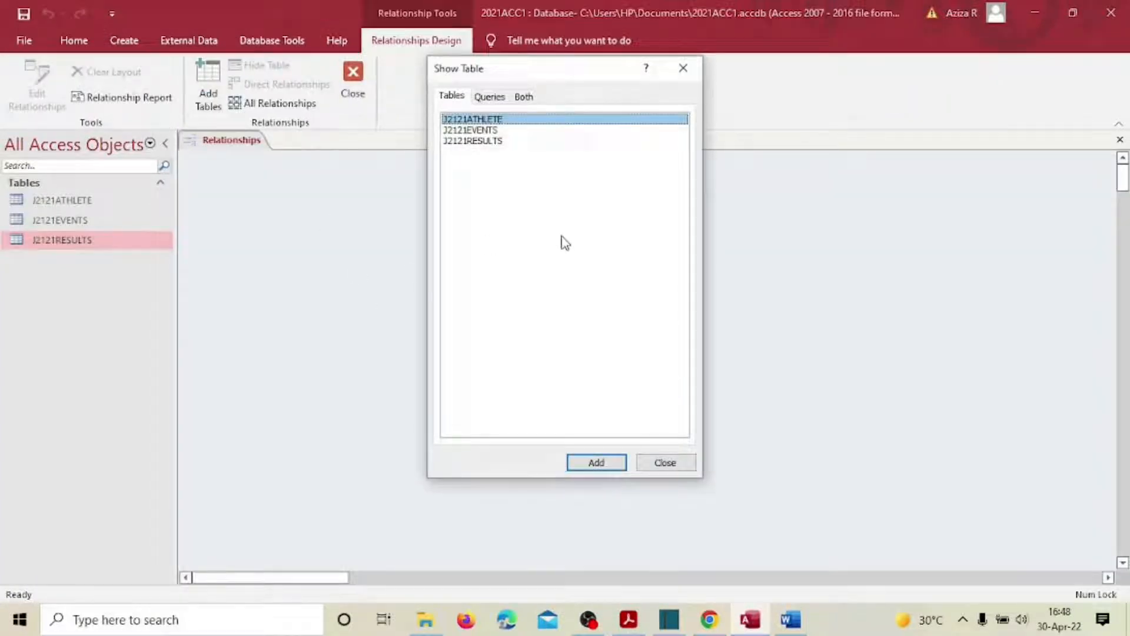
left_click(597, 464)
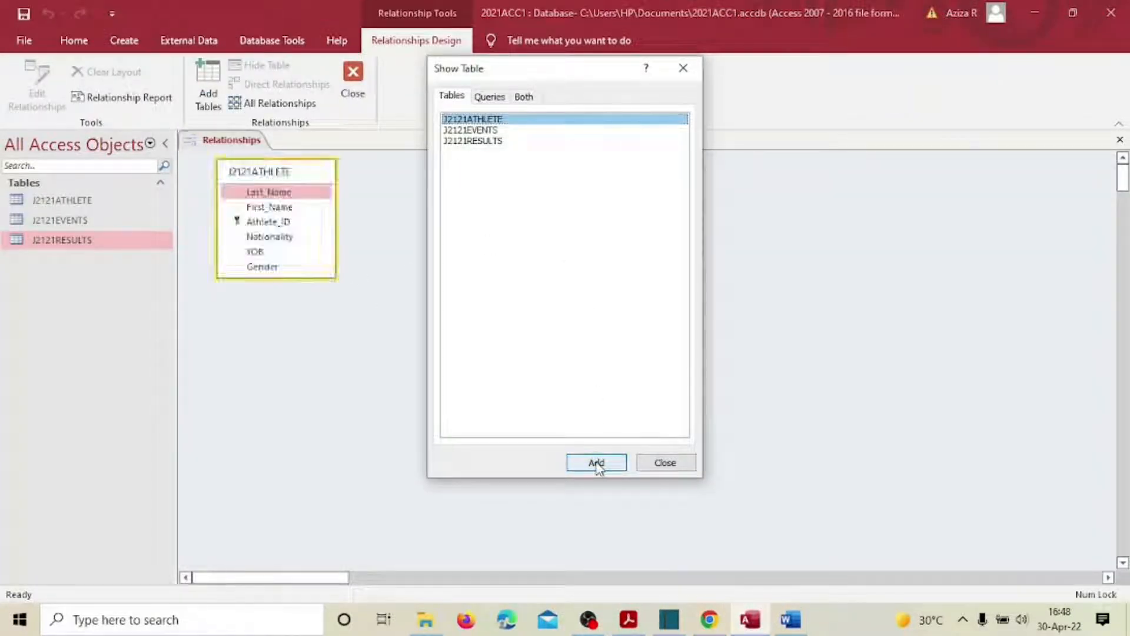
double_click(478, 130)
double_click(482, 141)
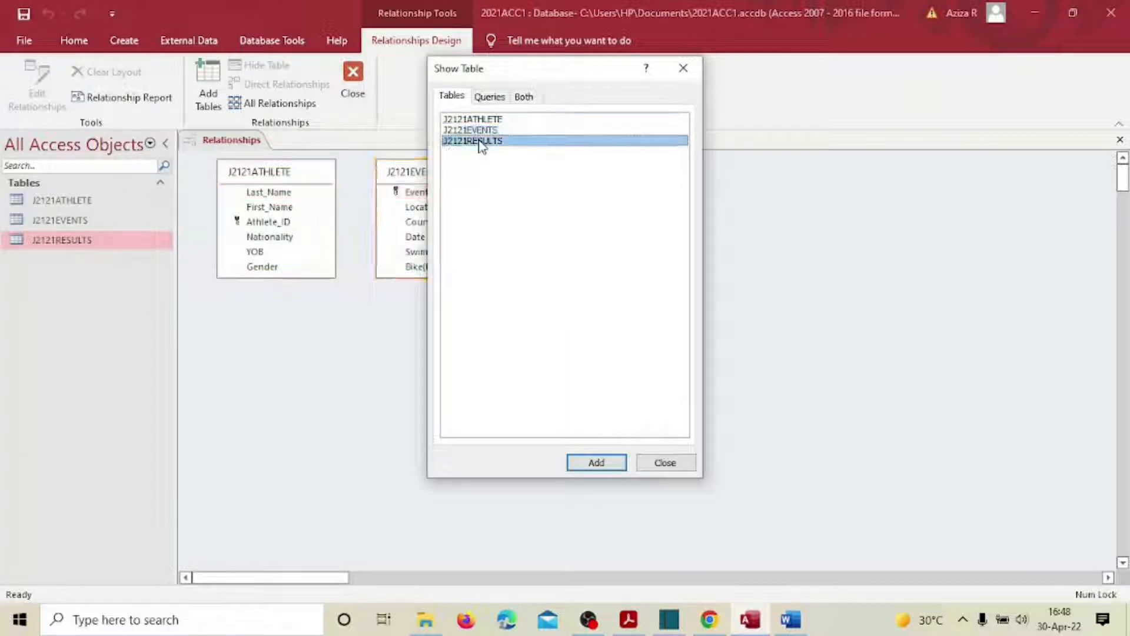
left_click(665, 464)
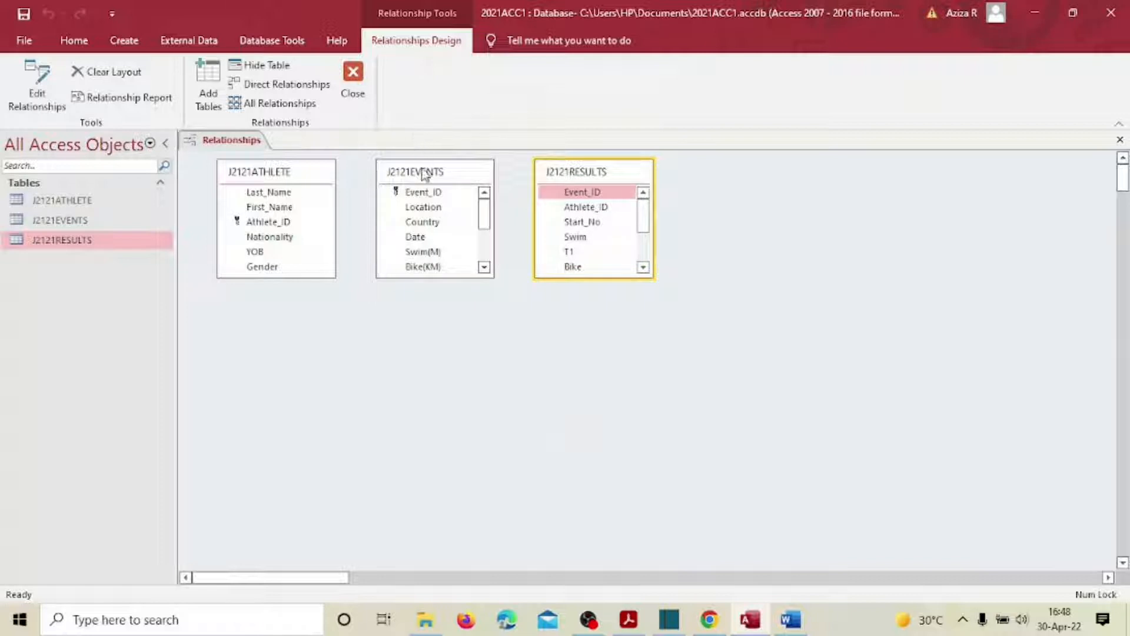
Rearrange the Relationships layout so that J2121RESULTS sits between J2121ATHLETE and J2121EVENTS
left_click_drag(428, 179, 729, 211)
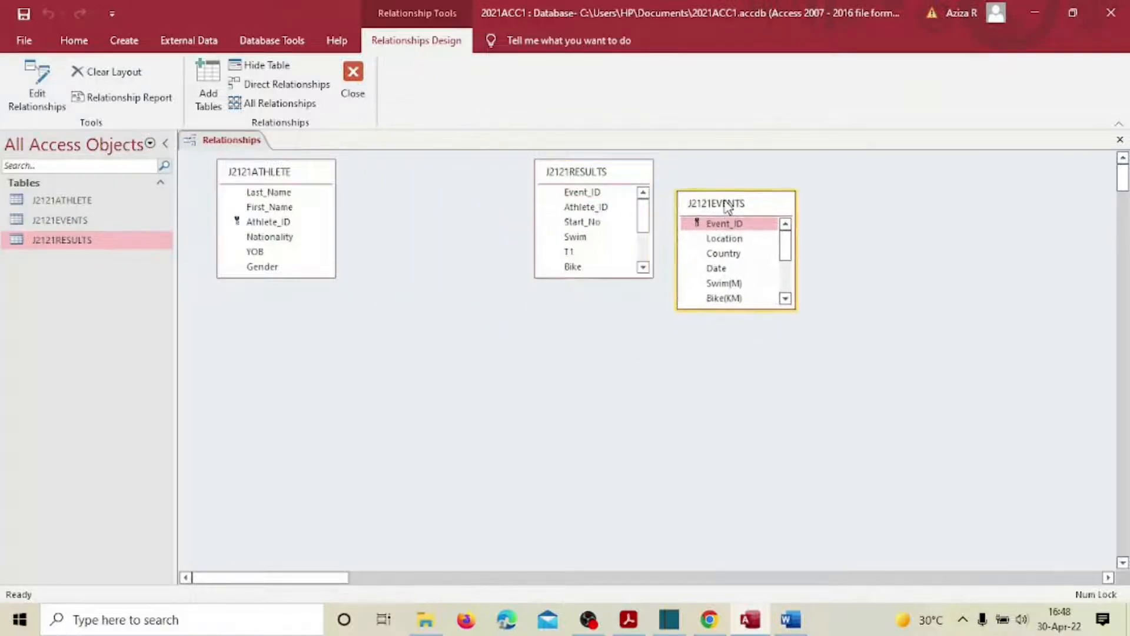
left_click_drag(581, 177, 467, 228)
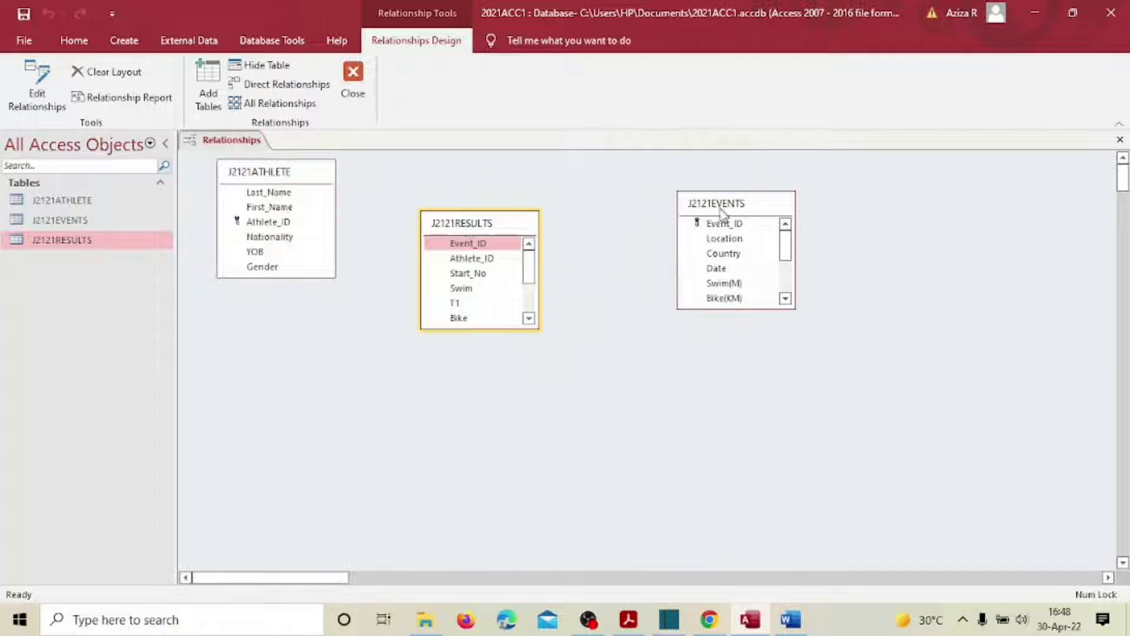
left_click_drag(722, 213, 663, 188)
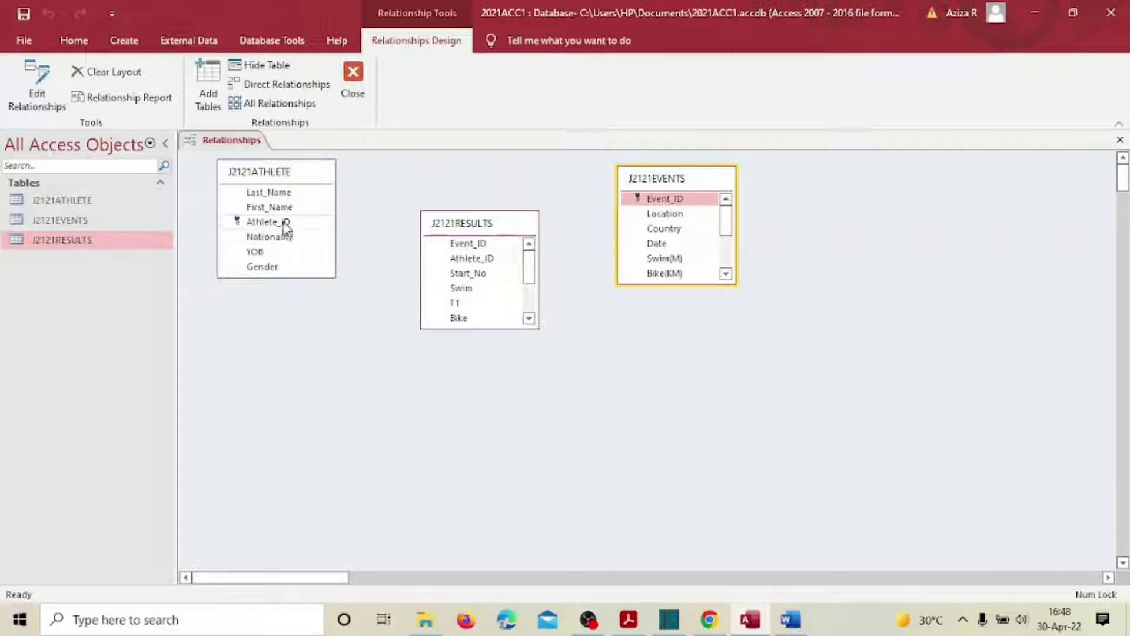
Try to relate Athlete_ID in J2121ATHLETE to Athlete_ID in J2121RESULTS with referential integrity, cascade update and cascade delete enabled
left_click_drag(284, 223, 455, 258)
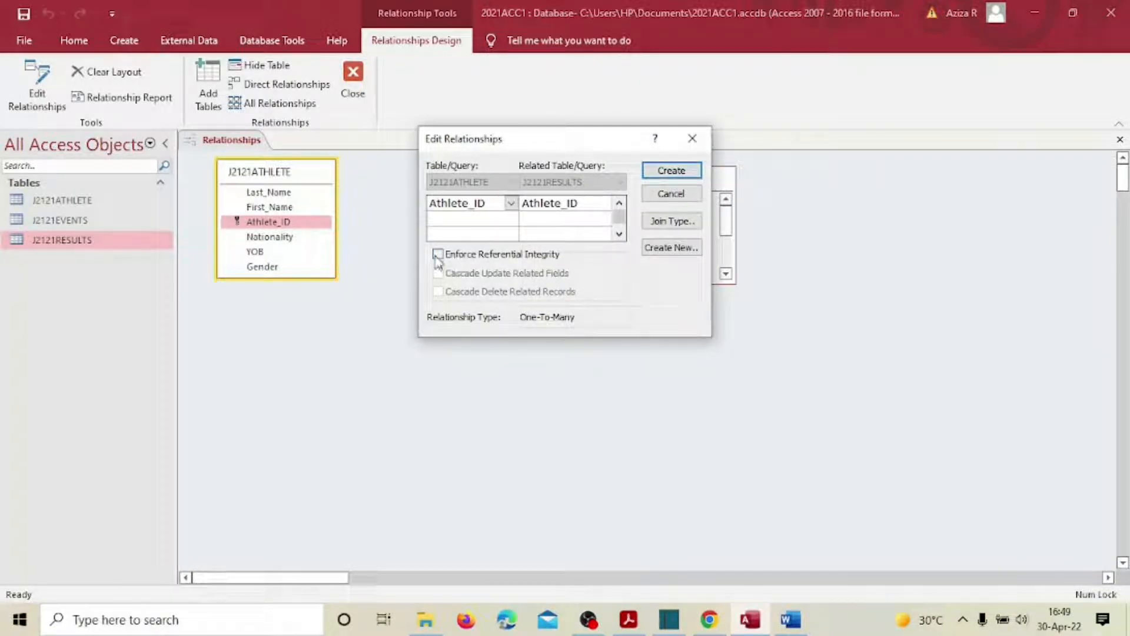
left_click(438, 255)
left_click(437, 274)
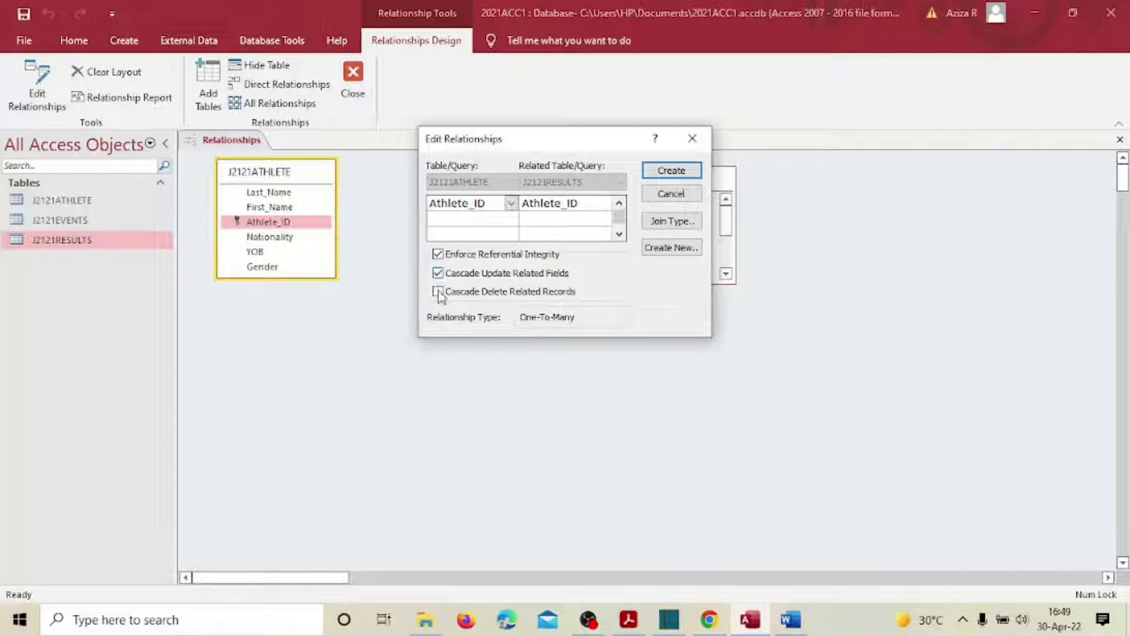
left_click(437, 292)
left_click(684, 170)
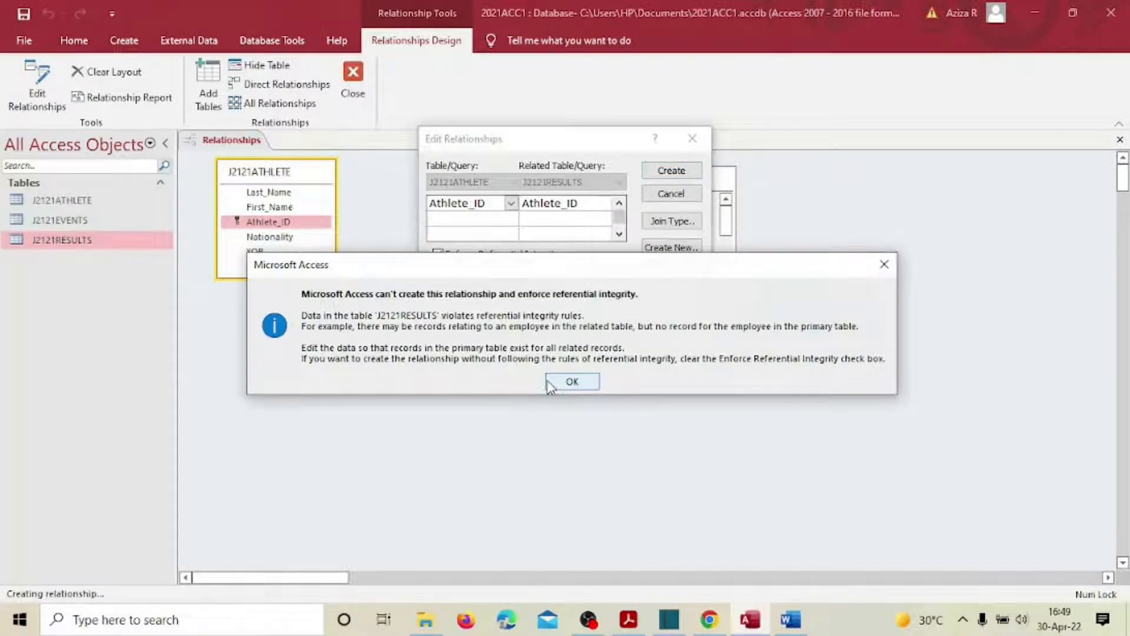
left_click(570, 382)
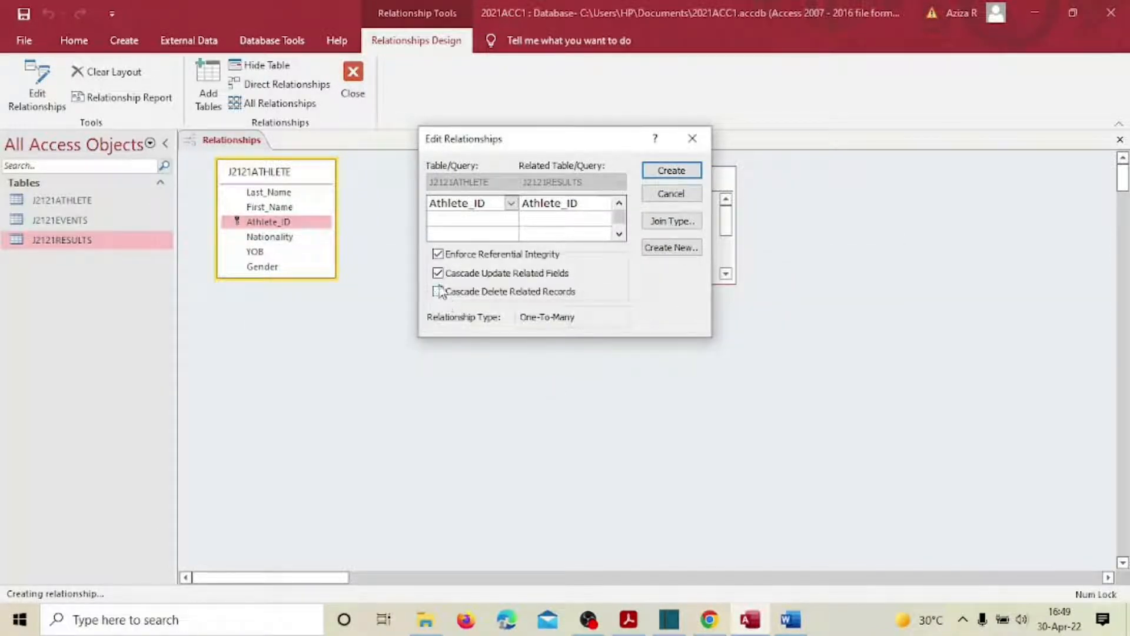
Create the Athlete_ID relationship without enforcing referential integrity, and move the J2121RESULTS box slightly closer to J2121ATHLETE
left_click(438, 254)
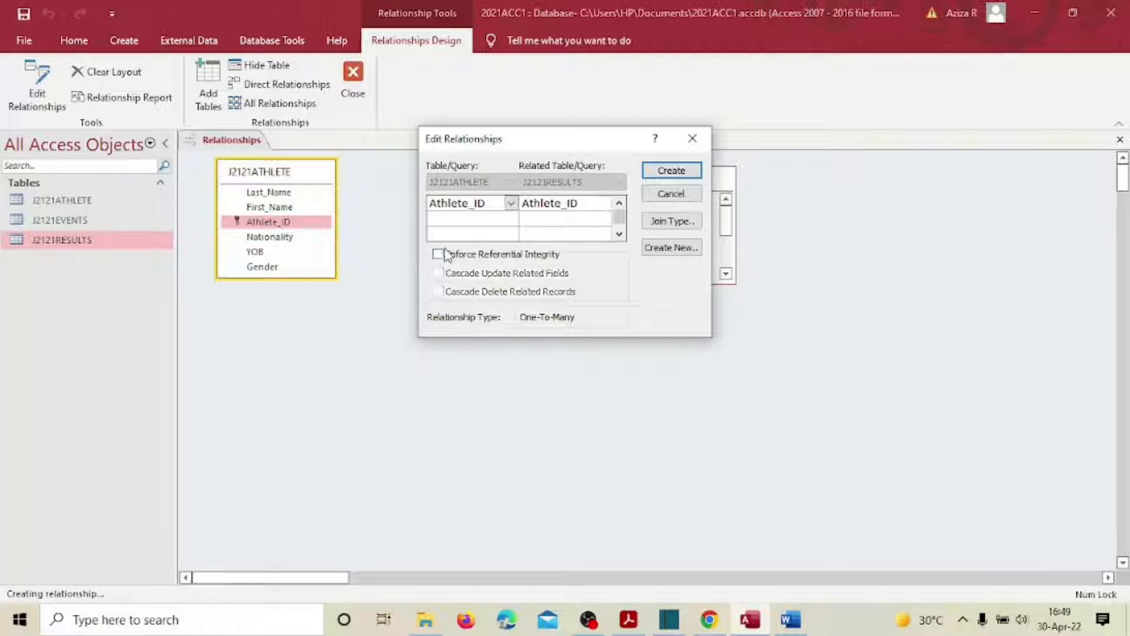
left_click(689, 171)
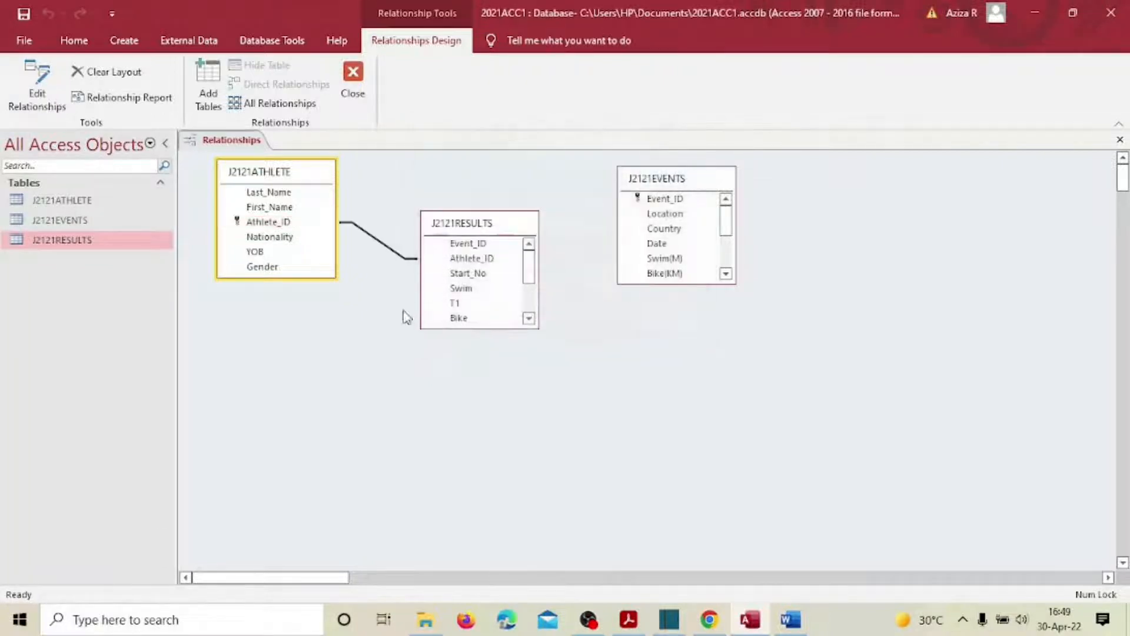
left_click_drag(469, 228, 449, 230)
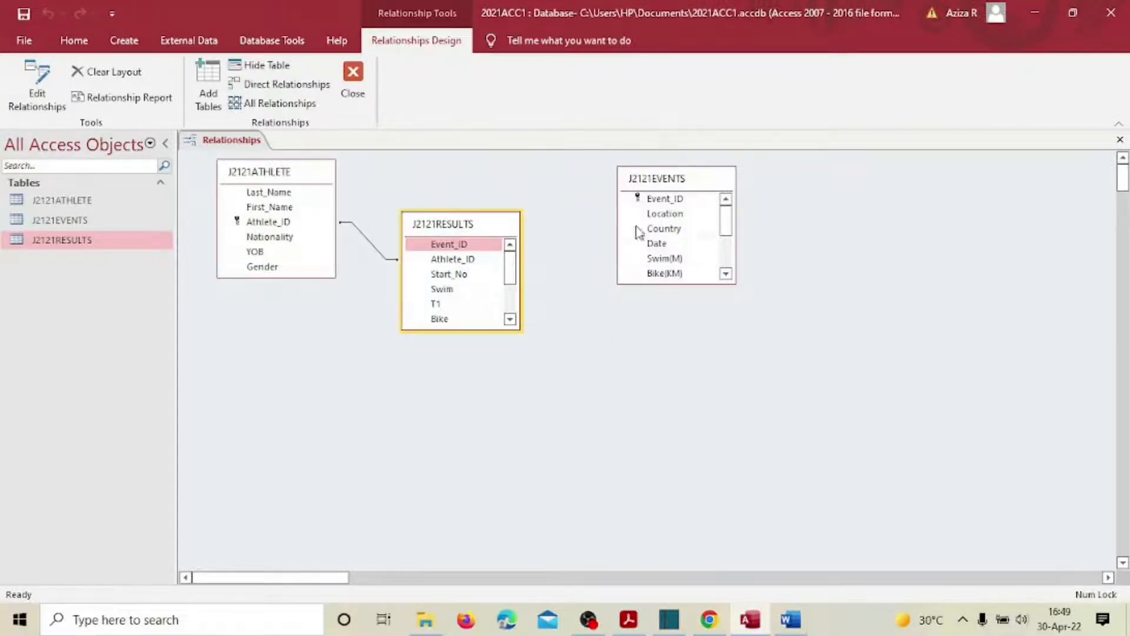
Relate Event_ID in J2121EVENTS to J2121RESULTS with referential integrity, cascade update and cascade delete, and nudge the J2121RESULTS box towards J2121EVENTS
left_click_drag(656, 203, 461, 250)
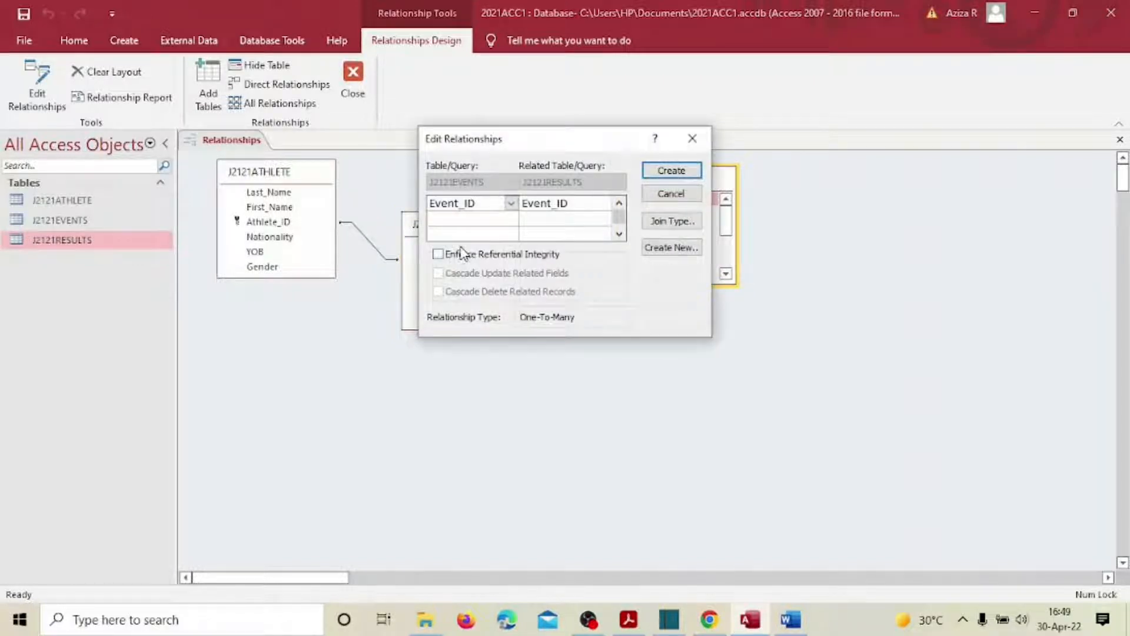
left_click(438, 254)
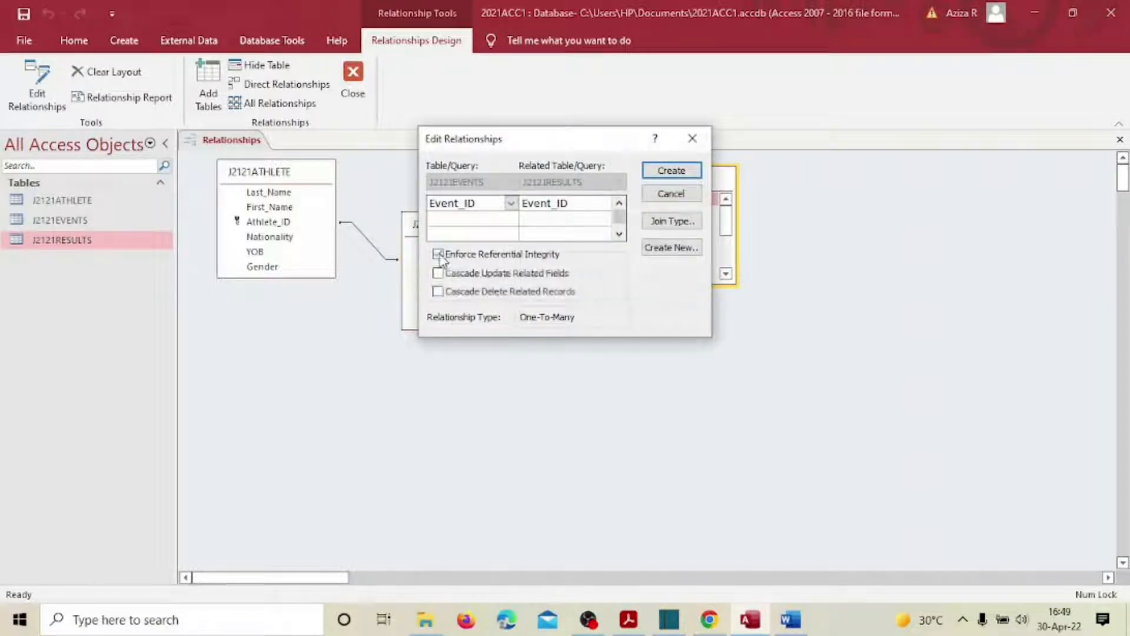
left_click(439, 274)
left_click(658, 172)
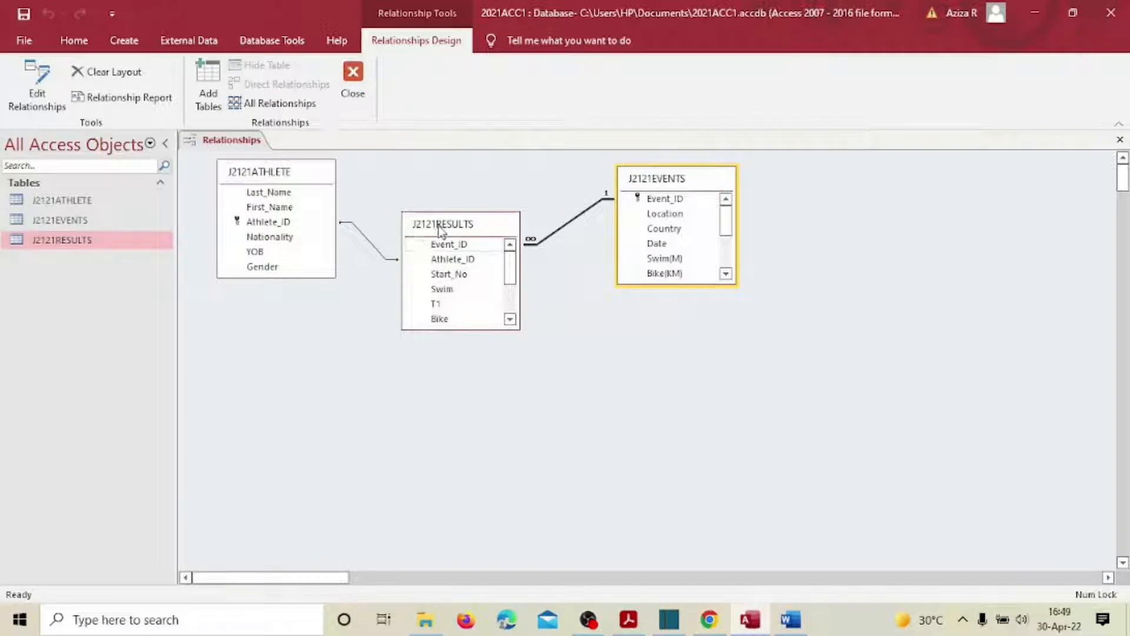
left_click_drag(440, 228, 452, 233)
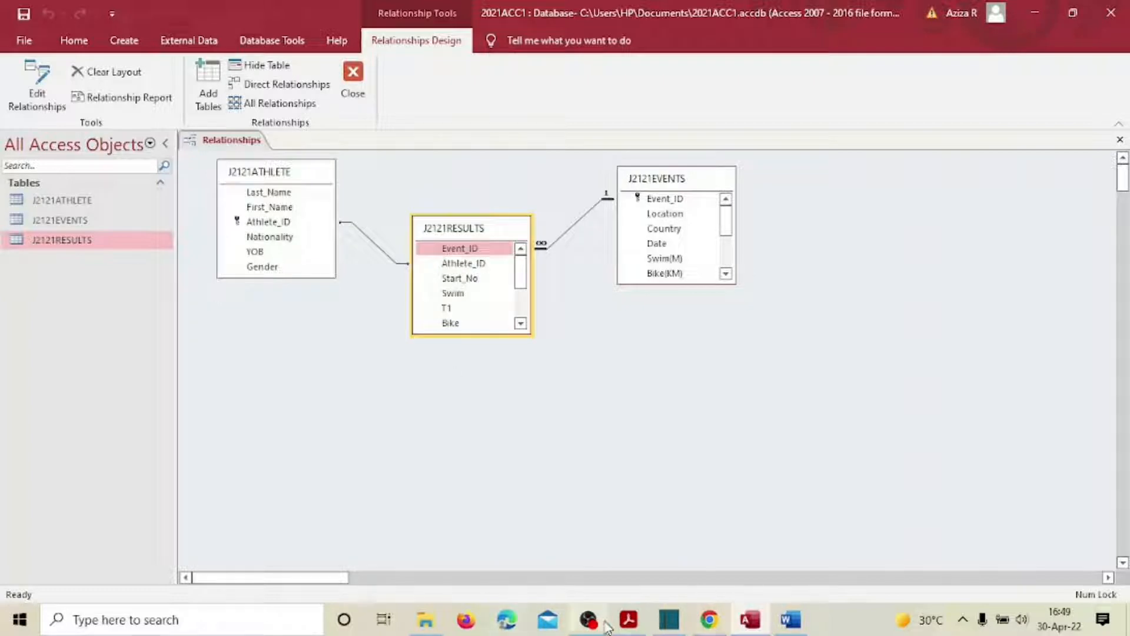
Check the Evidence 5 instructions, return to Access, and open the Athlete_ID relationship settings placed below the tables
left_click(626, 625)
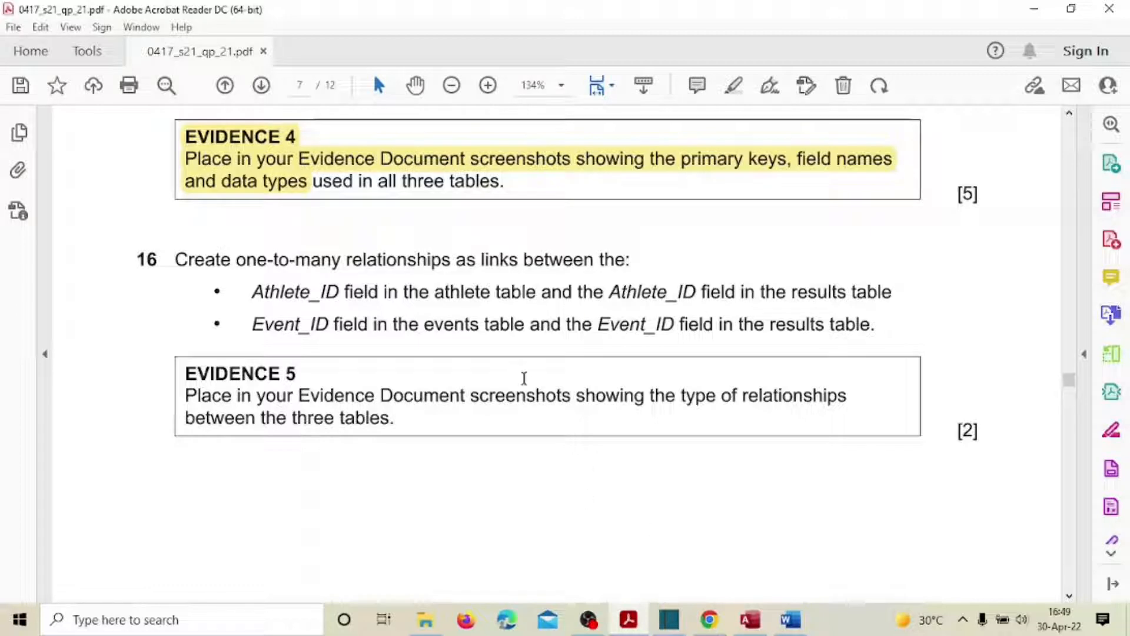
left_click(790, 625)
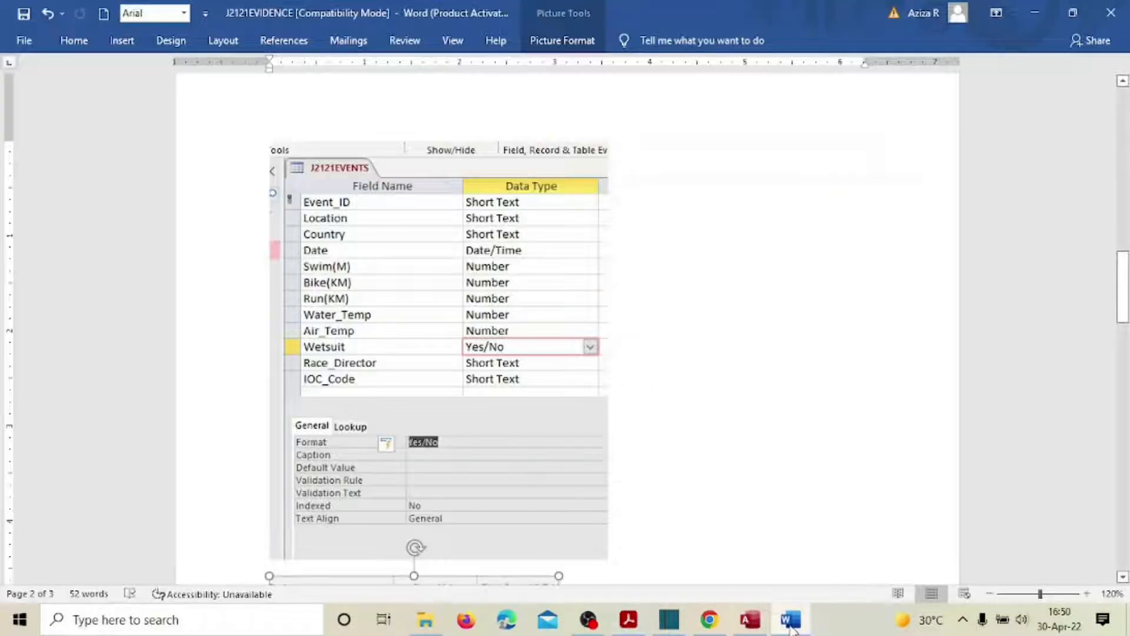
left_click(752, 624)
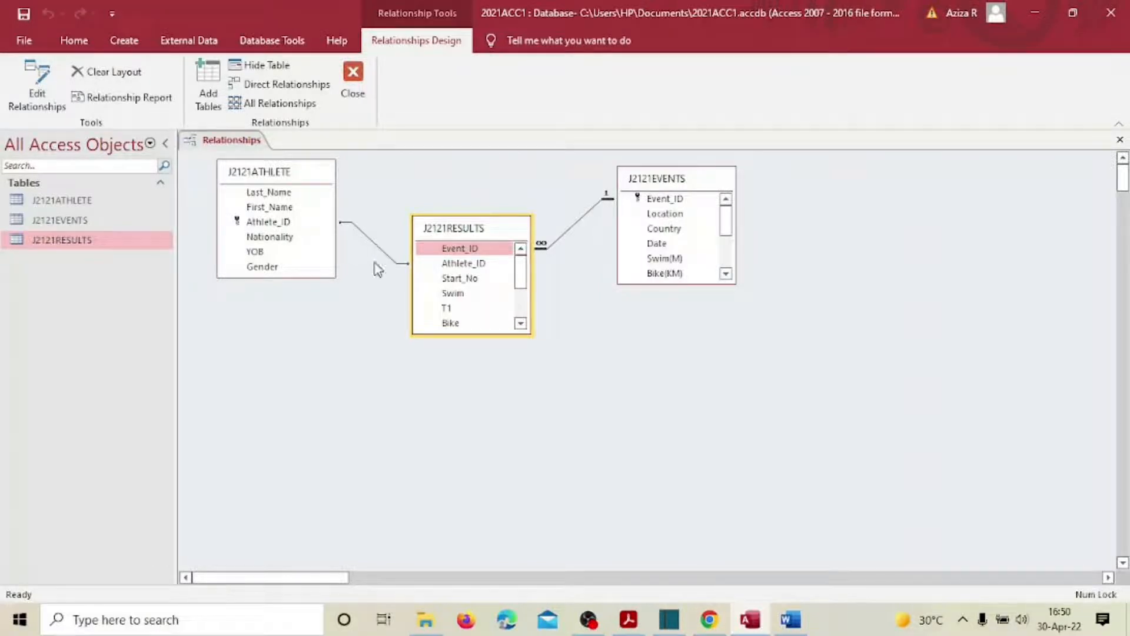
left_click(371, 243)
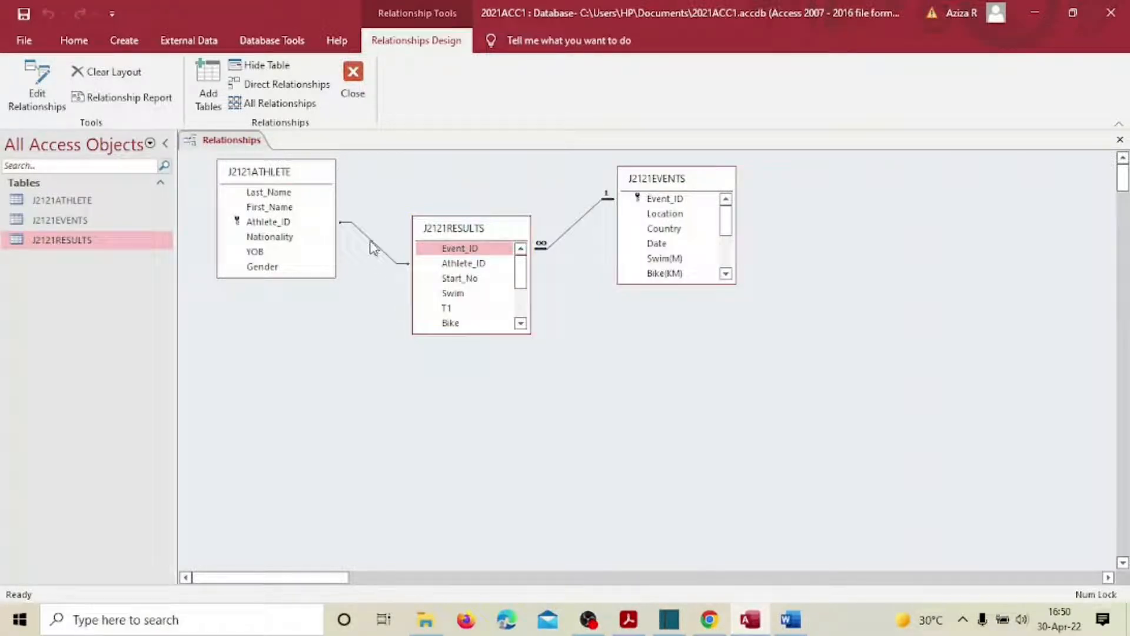
double_click(370, 246)
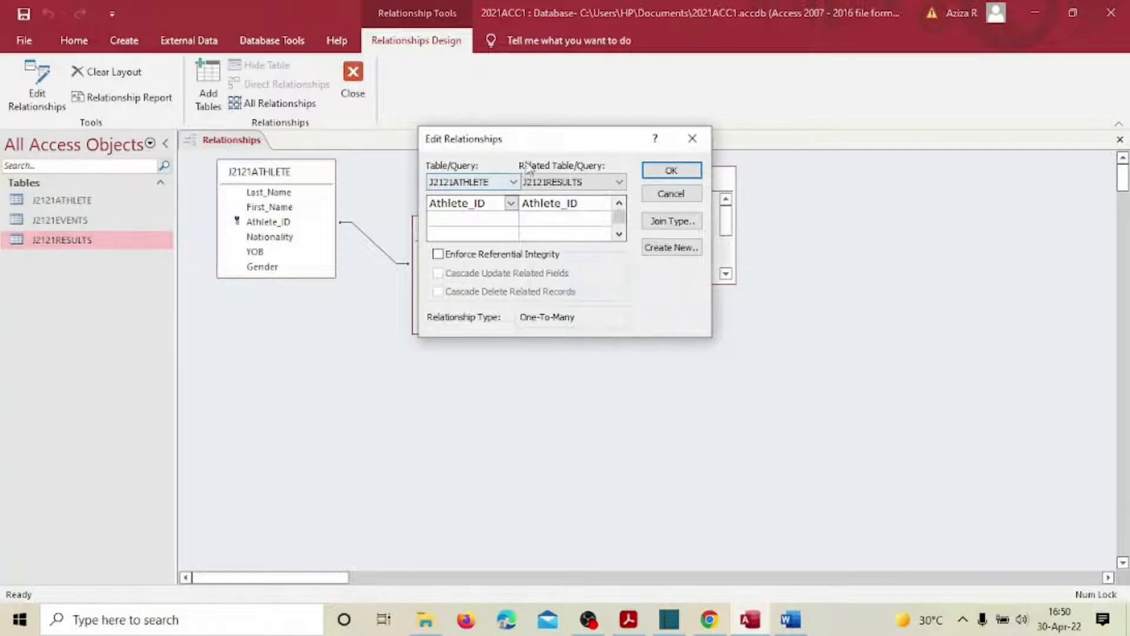
left_click_drag(537, 151, 306, 365)
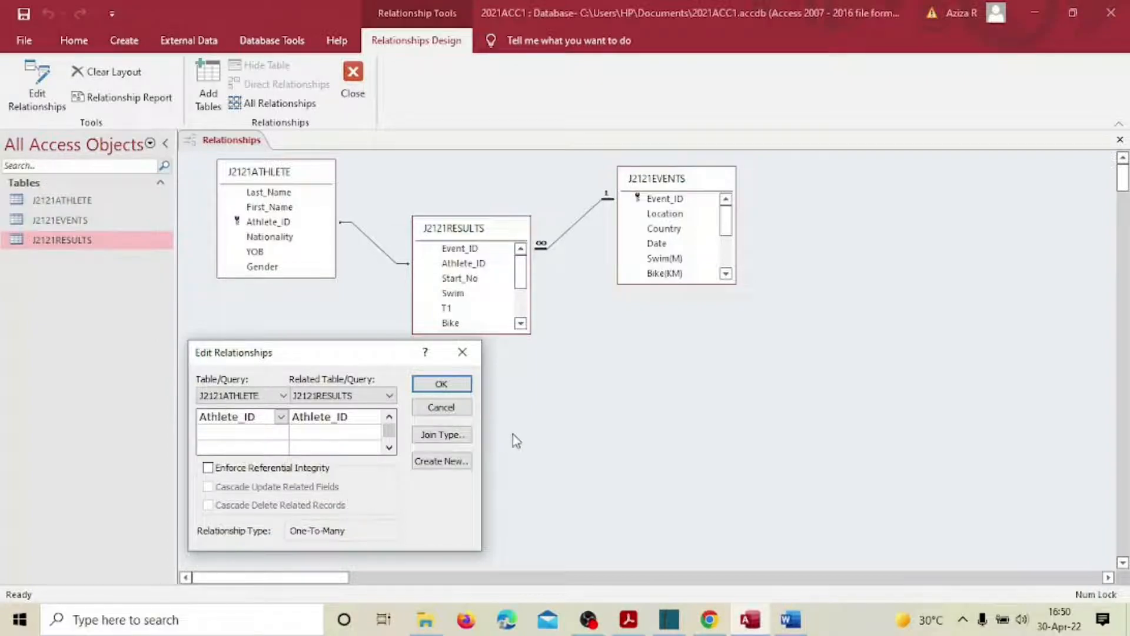
Capture the Relationships layout to the clipboard with a red arrow from the Athlete_ID link to its relationship settings
key("Print")
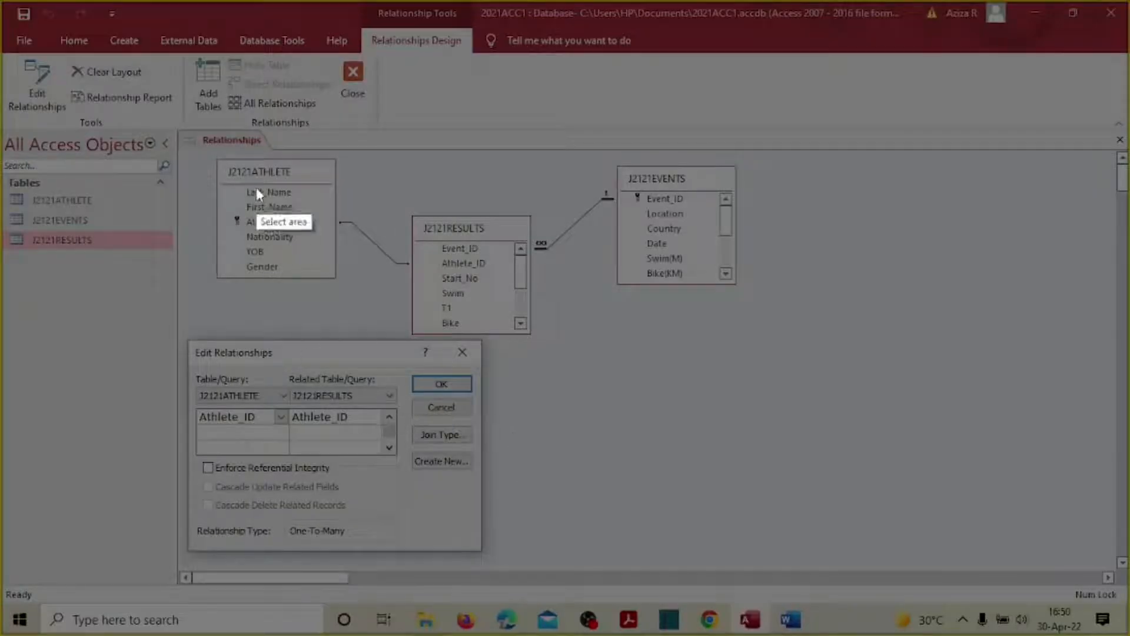
left_click_drag(151, 106, 750, 565)
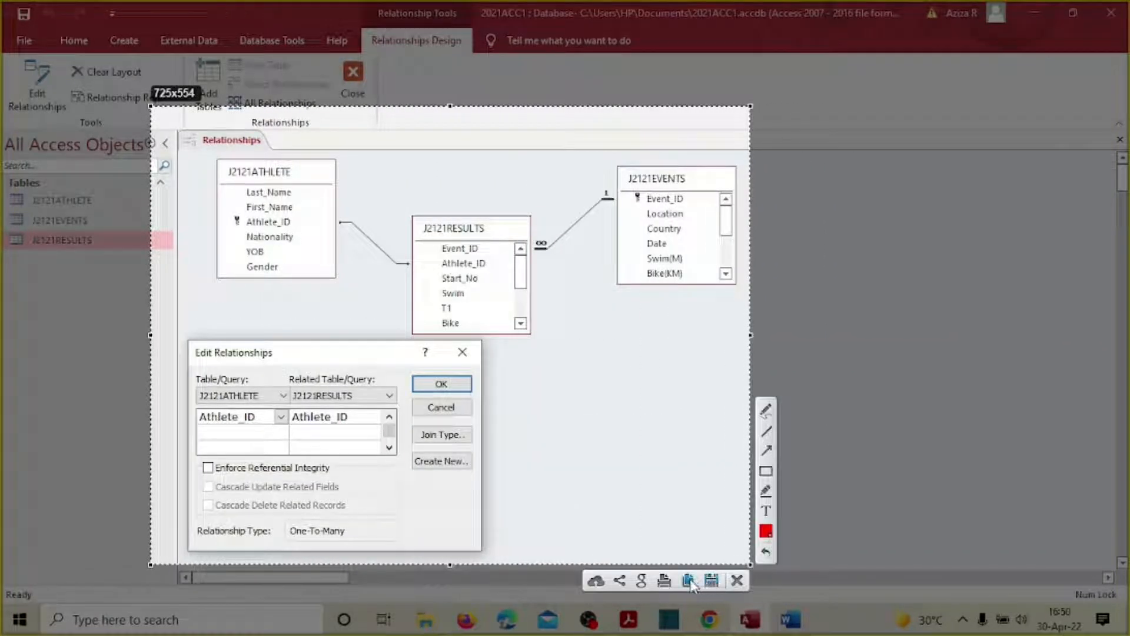
left_click(767, 452)
left_click_drag(381, 257, 320, 371)
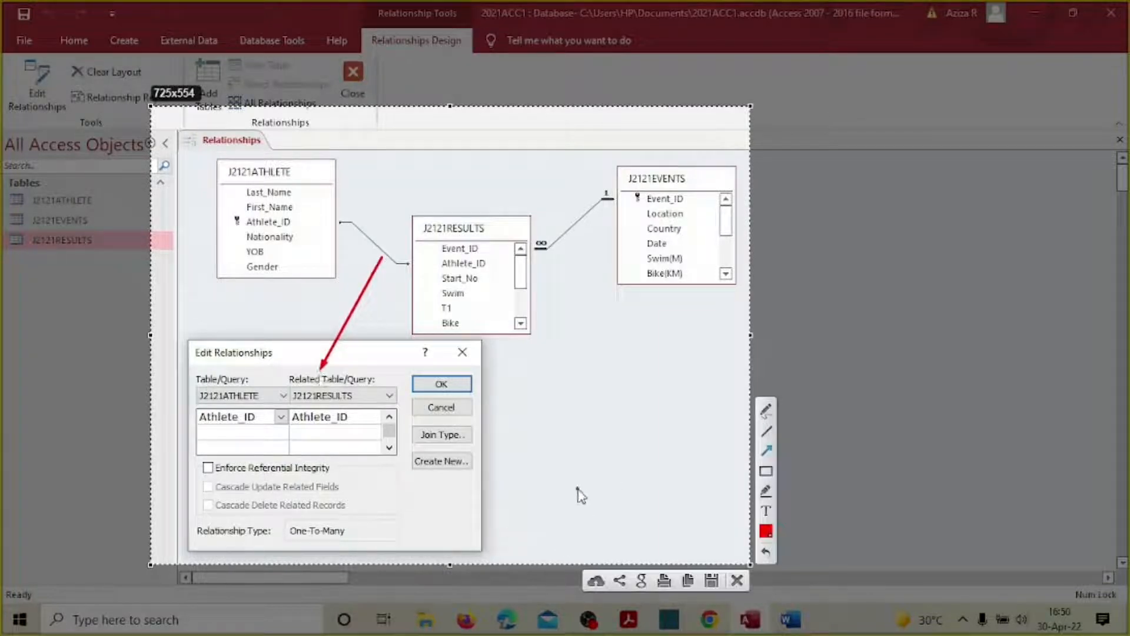
left_click(688, 580)
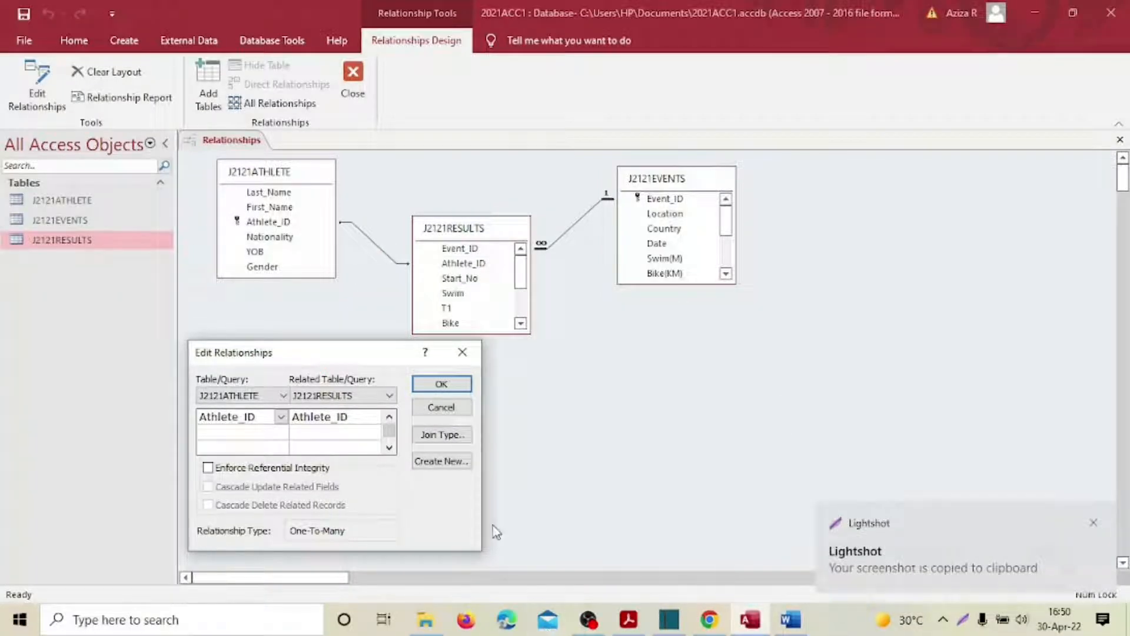
Switch to the J2121EVIDENCE document in Word and paste the screenshot under the Step 16 EVIDENCE 5 heading
left_click(791, 619)
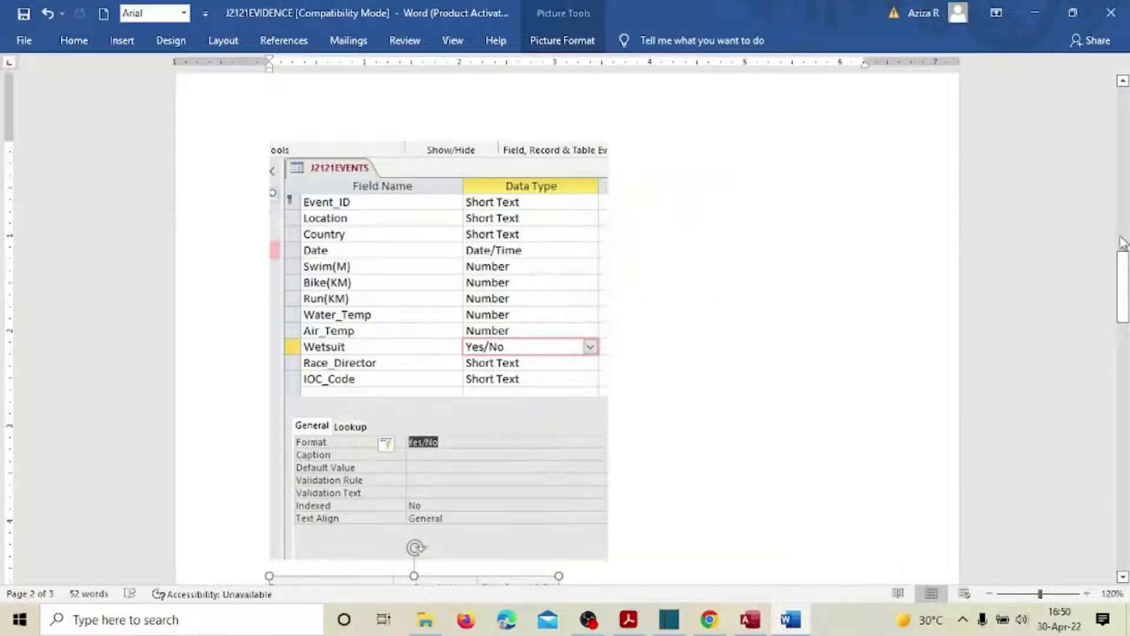
left_click_drag(1129, 263, 1129, 386)
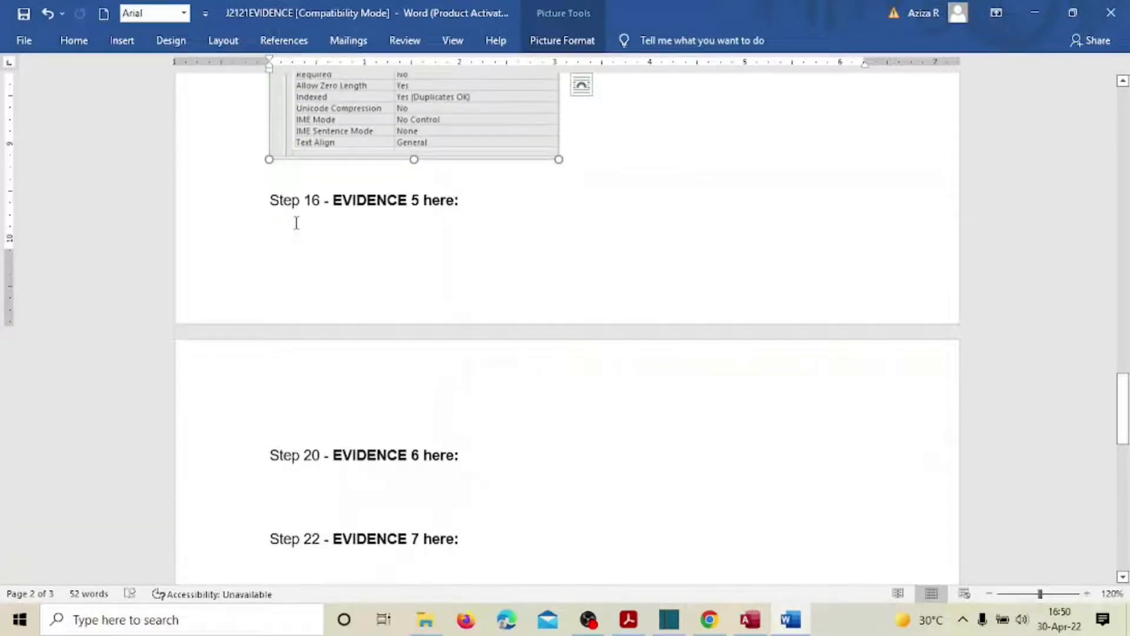
left_click(297, 222)
key("ctrl+v")
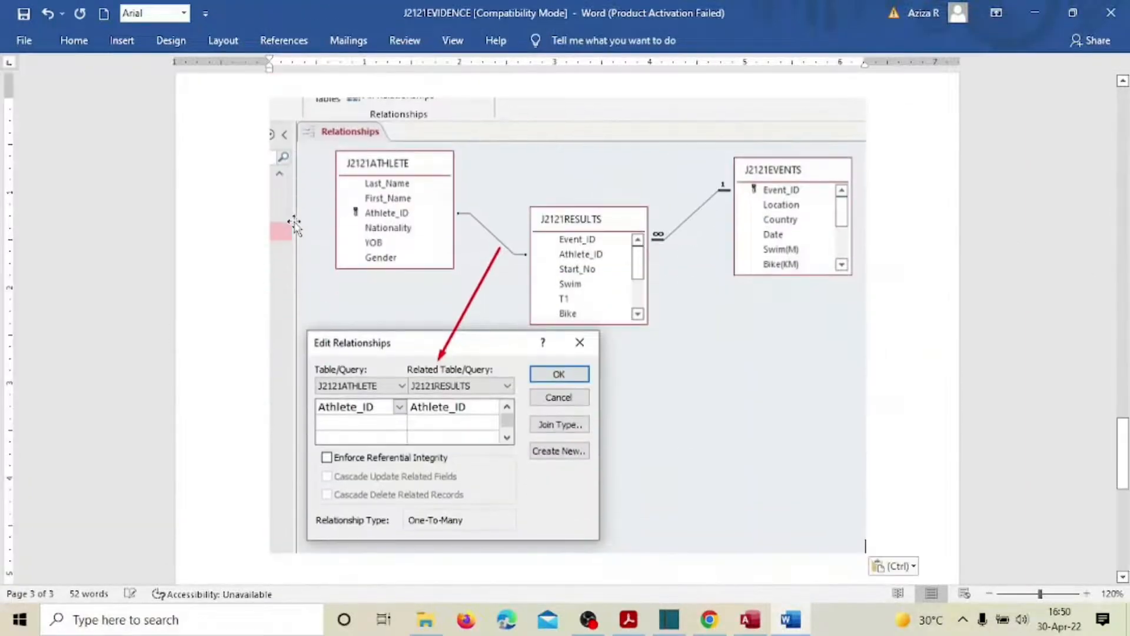
Shrink the Athlete_ID relationship screenshot to about 3.6 inches wide and add a new line below it
left_click(607, 375)
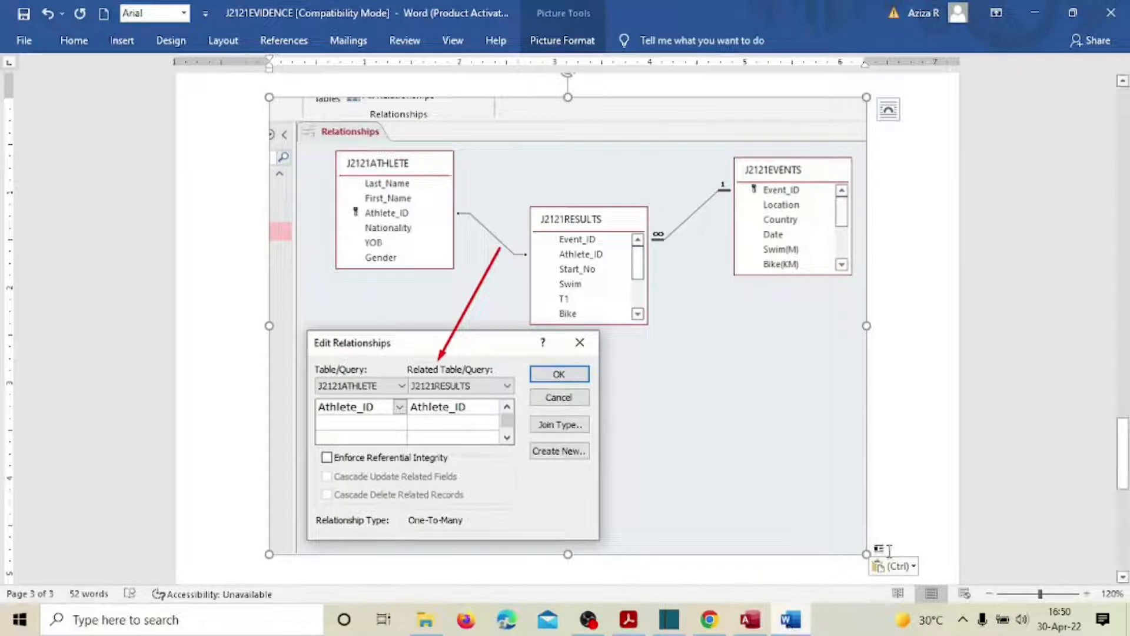
left_click_drag(866, 553, 616, 362)
left_click(644, 356)
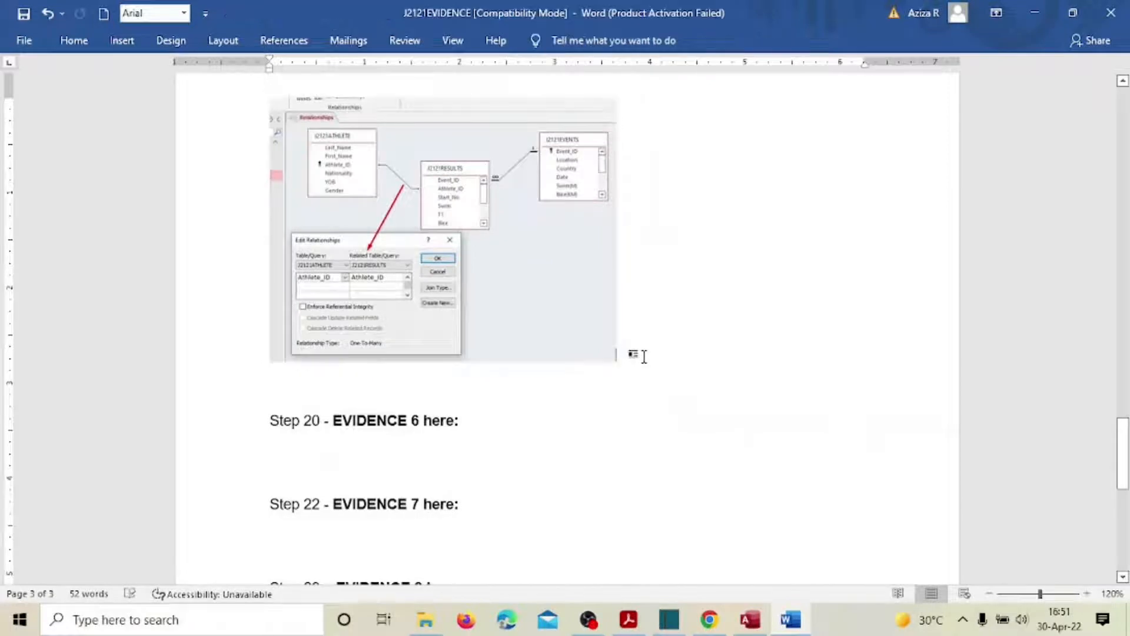
key("Return")
key("Return")
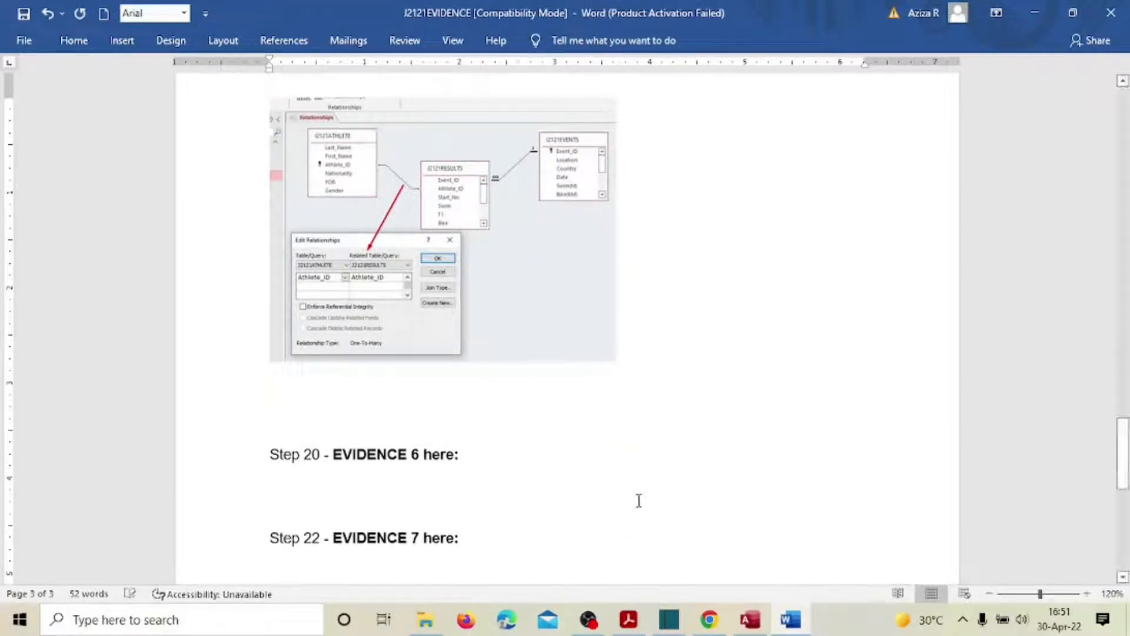
Return to Access, close the Athlete_ID relationship settings, and open the Event_ID relationship settings placed below the tables
left_click(750, 619)
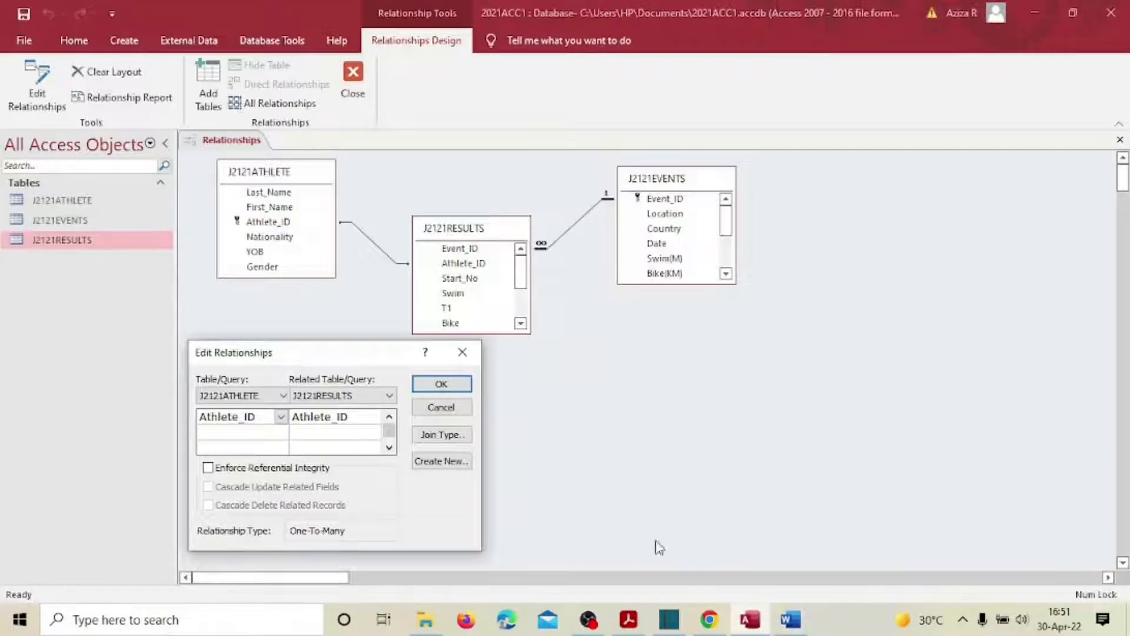
left_click(462, 353)
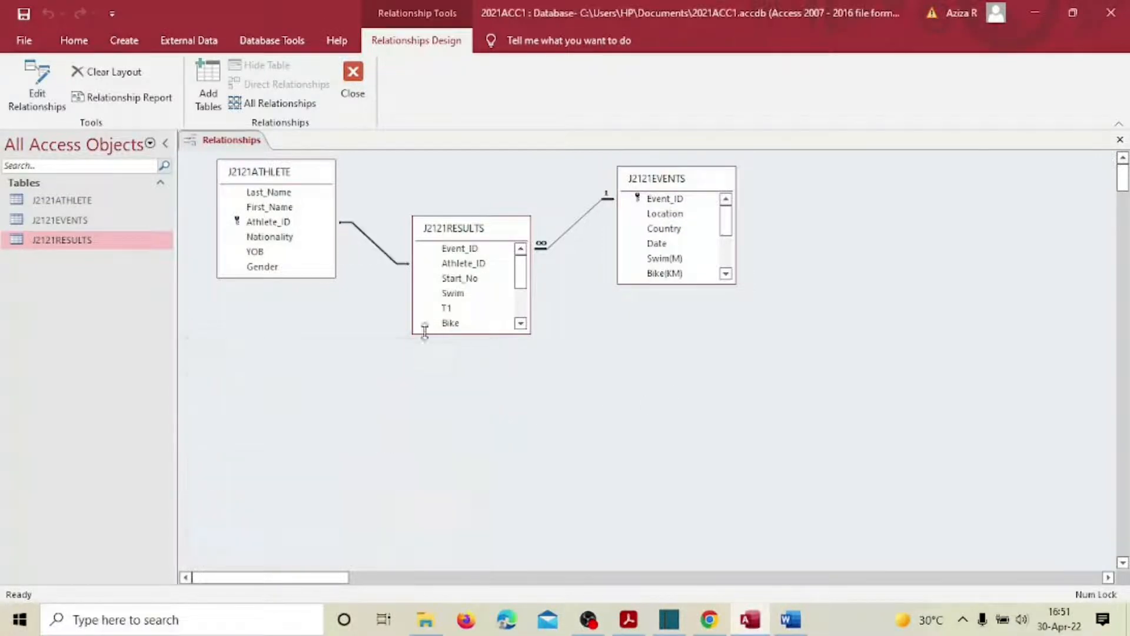
double_click(577, 223)
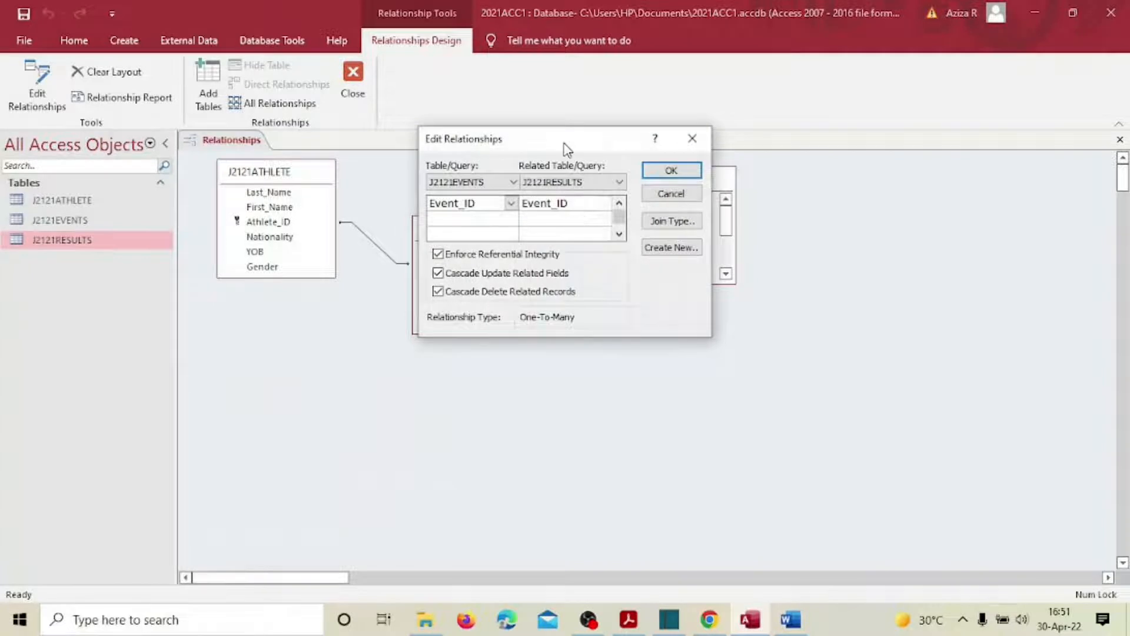
left_click_drag(564, 143, 624, 353)
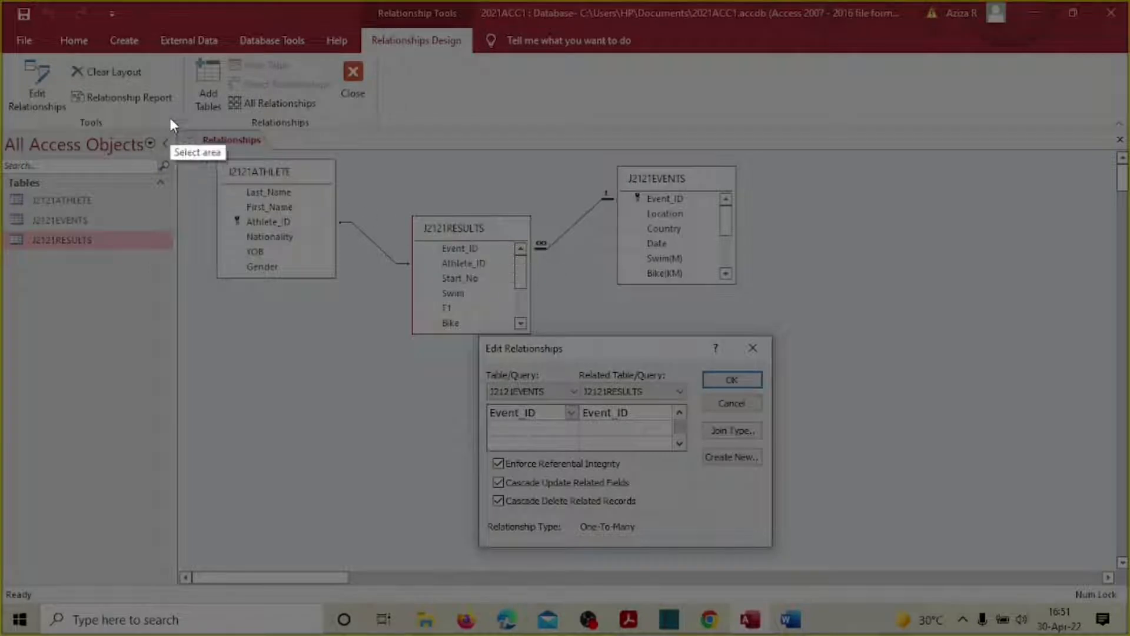
Capture the Relationships layout to the clipboard with a red arrow from the Event_ID link to its relationship settings
left_click_drag(188, 116, 790, 563)
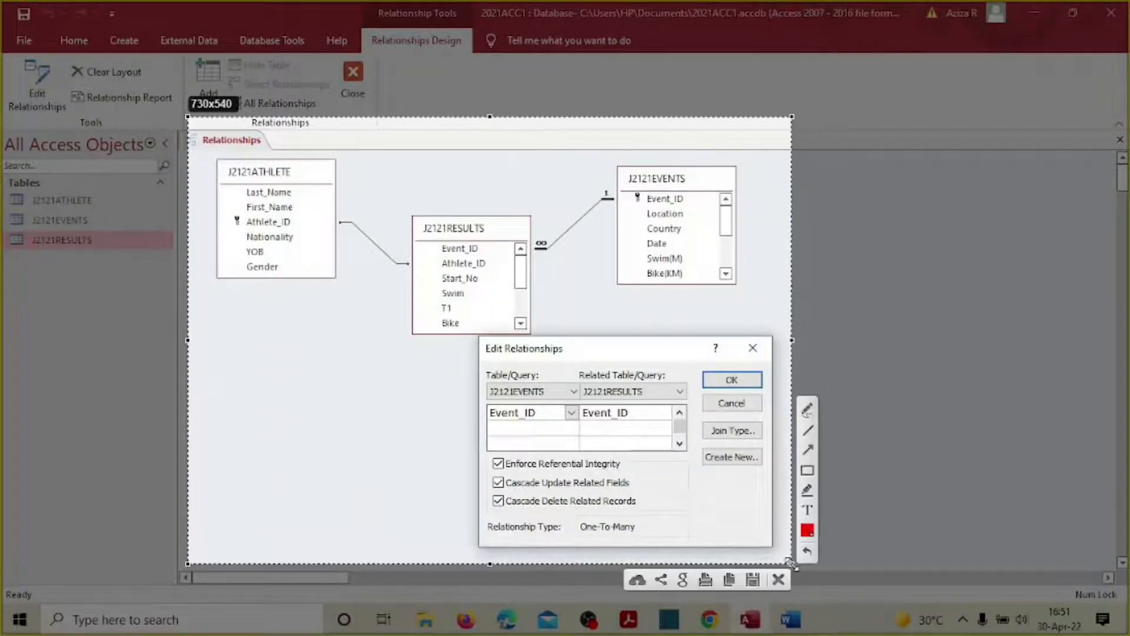
left_click(810, 447)
mouse_move(577, 227)
left_mouse_down()
mouse_move(612, 386)
mouse_move(612, 369)
left_mouse_up()
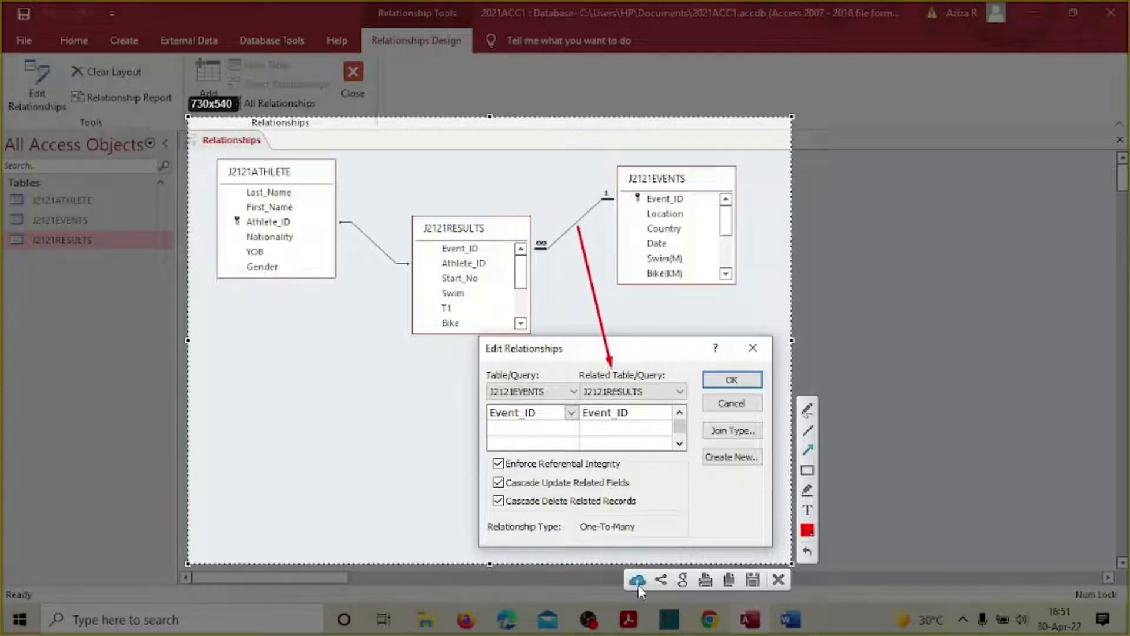
left_click(729, 582)
Paste the Event_ID relationship screenshot below the first one in the Word evidence document and shrink it to about 5 inches wide
left_click(789, 619)
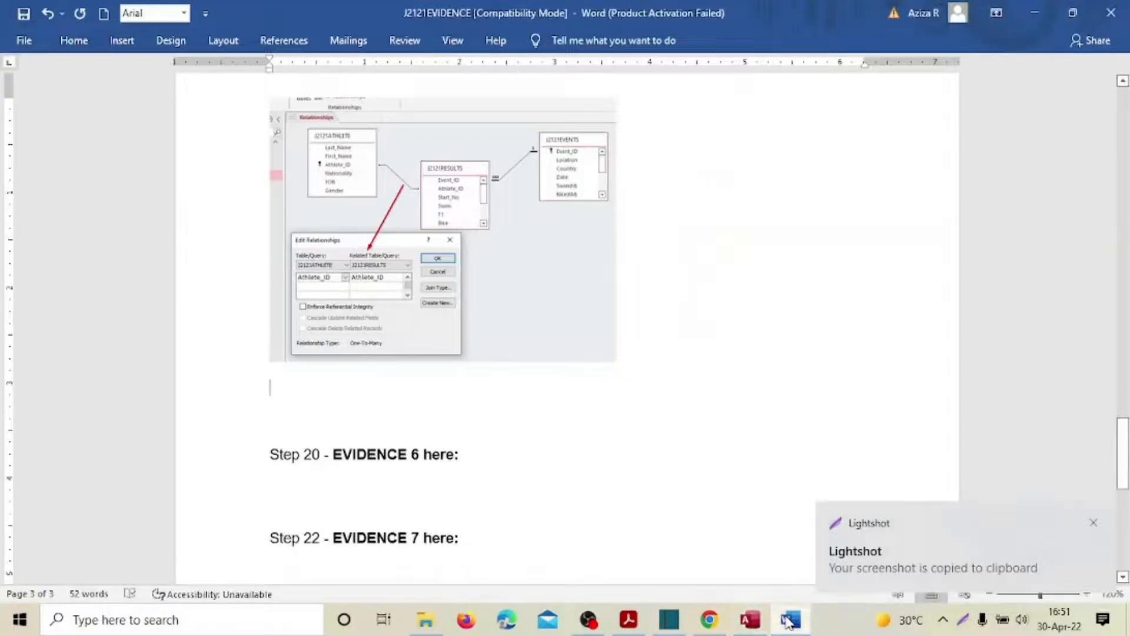
key("ctrl+v")
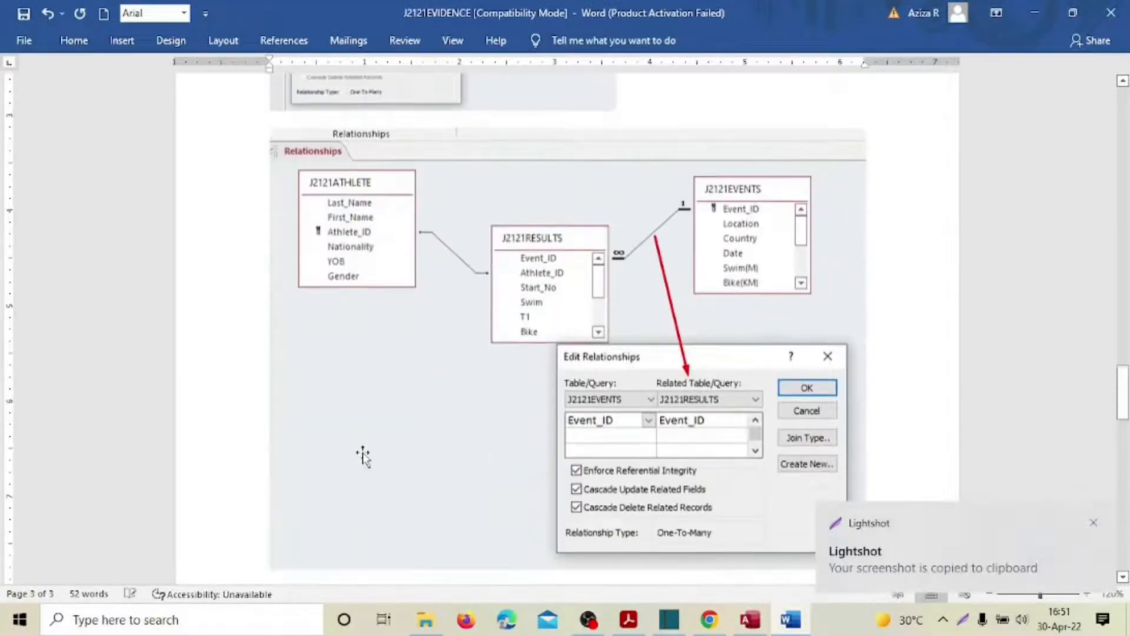
left_click(637, 420)
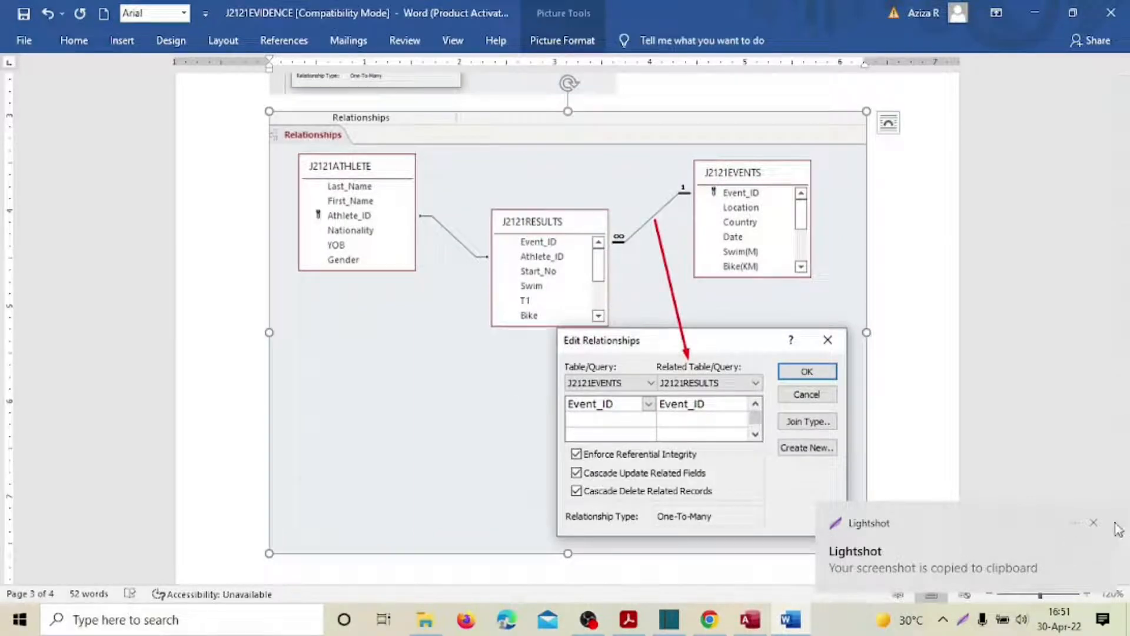
left_click(1095, 524)
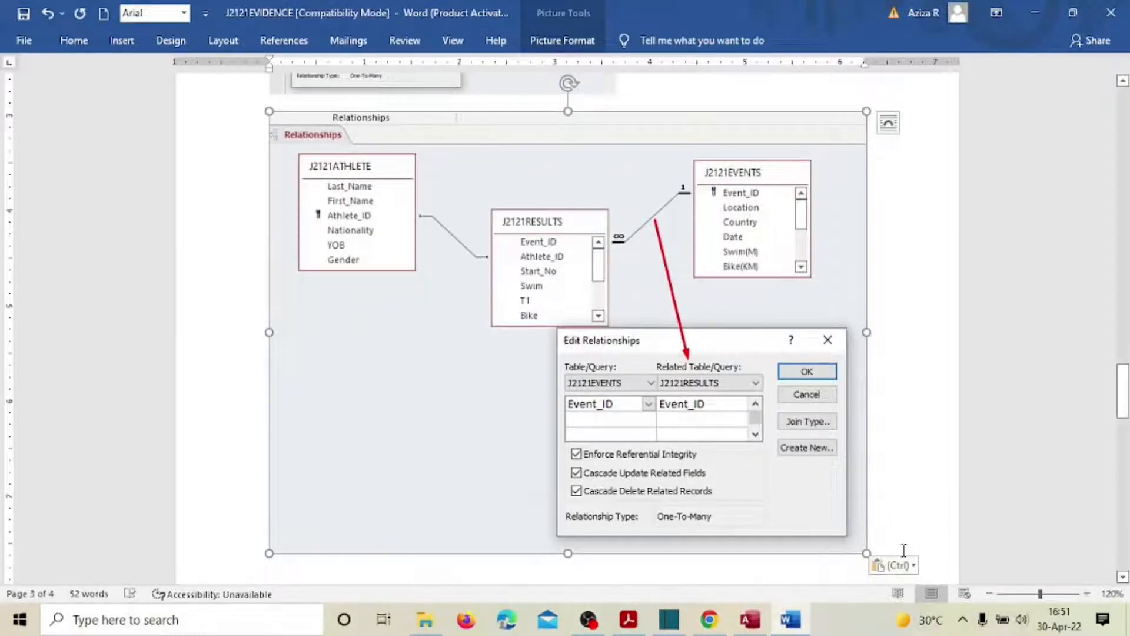
left_click_drag(854, 545, 733, 457)
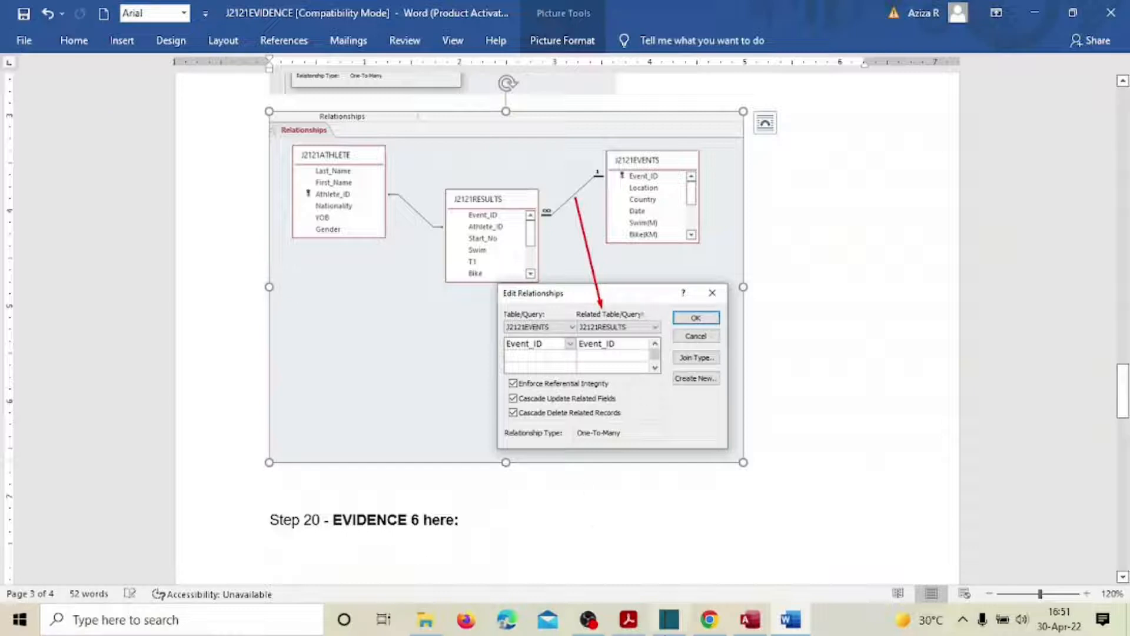
Switch to the question paper in Acrobat Reader and highlight the question 16 relationship instructions together with the EVIDENCE 5 box
left_click(628, 619)
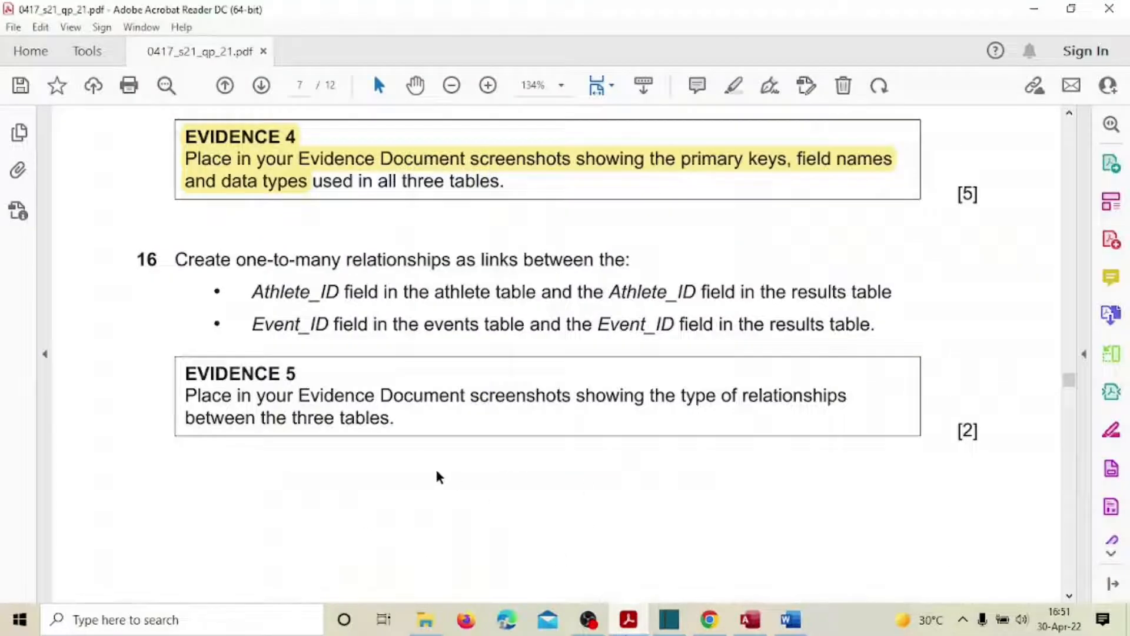
left_click_drag(404, 254, 495, 441)
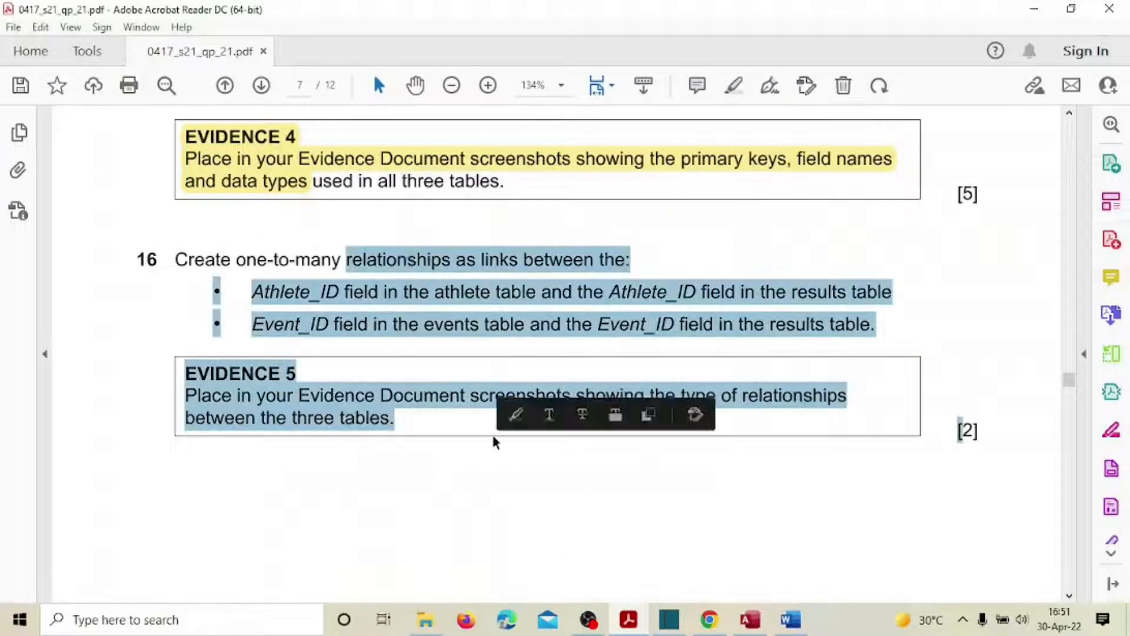
left_click(517, 415)
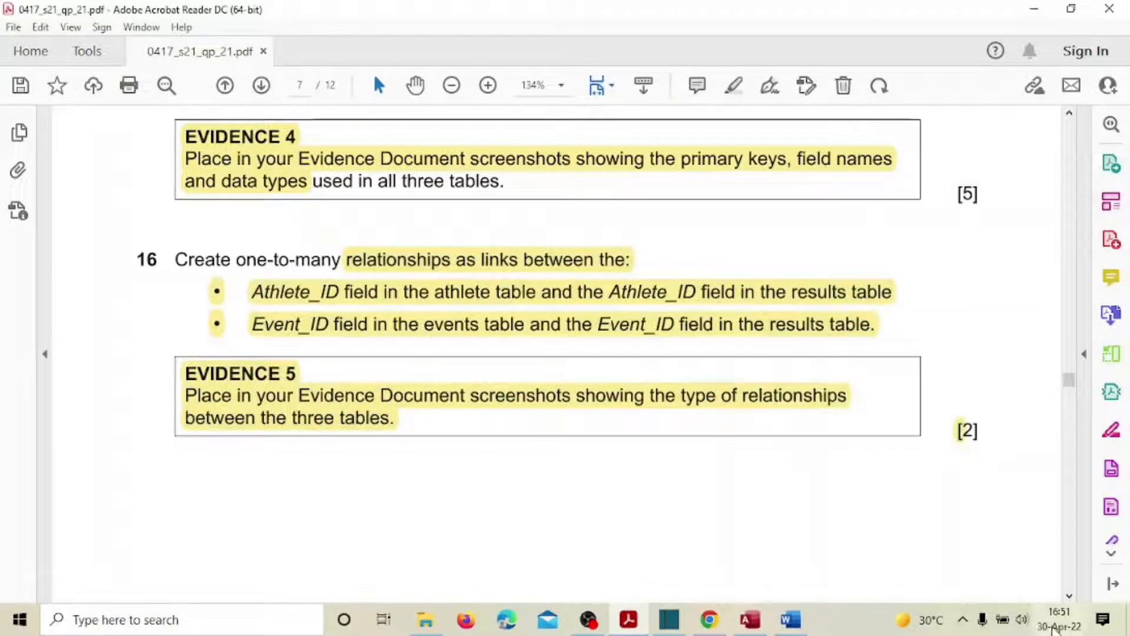
scroll(1066, 596, "down", 5)
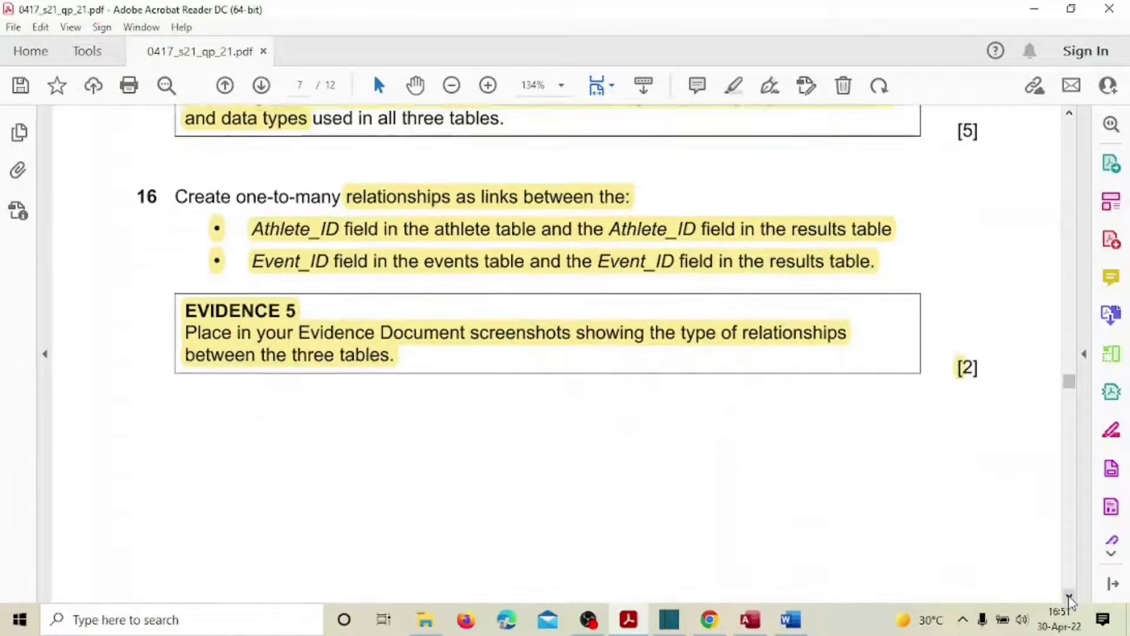
Read question 17 on the new athlete record, return to Access, and close the Event_ID relationship settings and the Relationships layout
scroll(1069, 600, "down", 9)
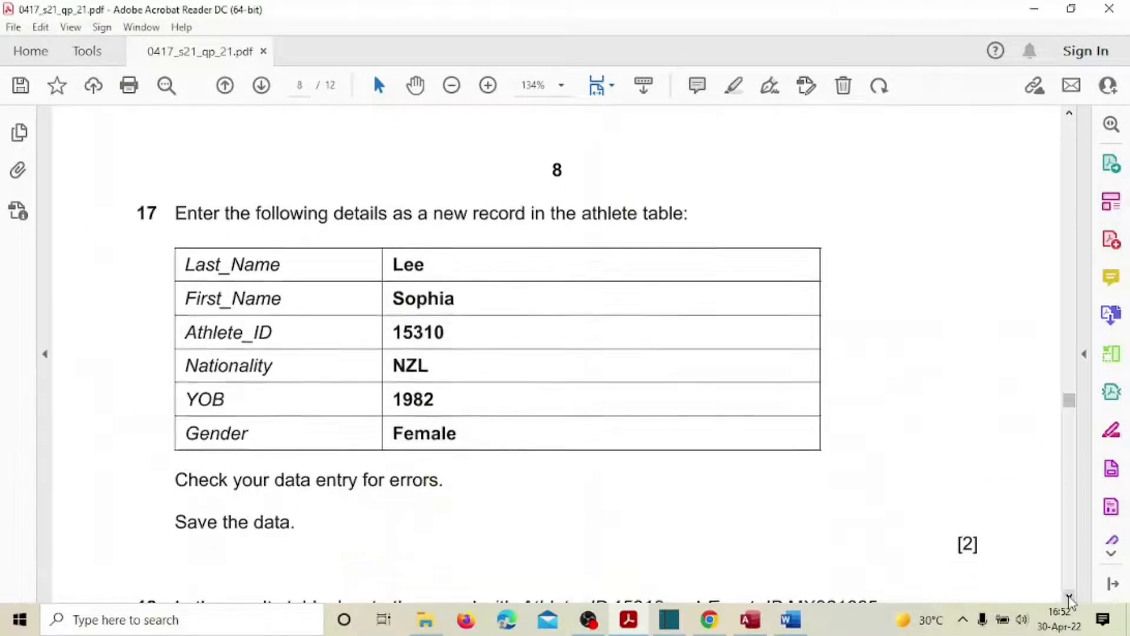
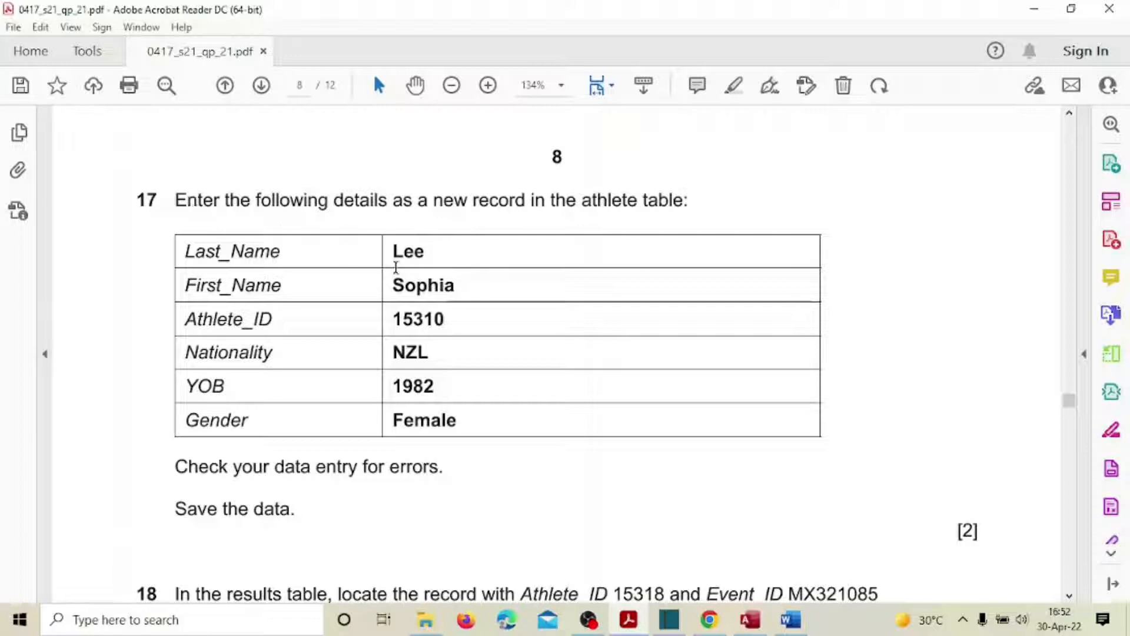
left_click(740, 629)
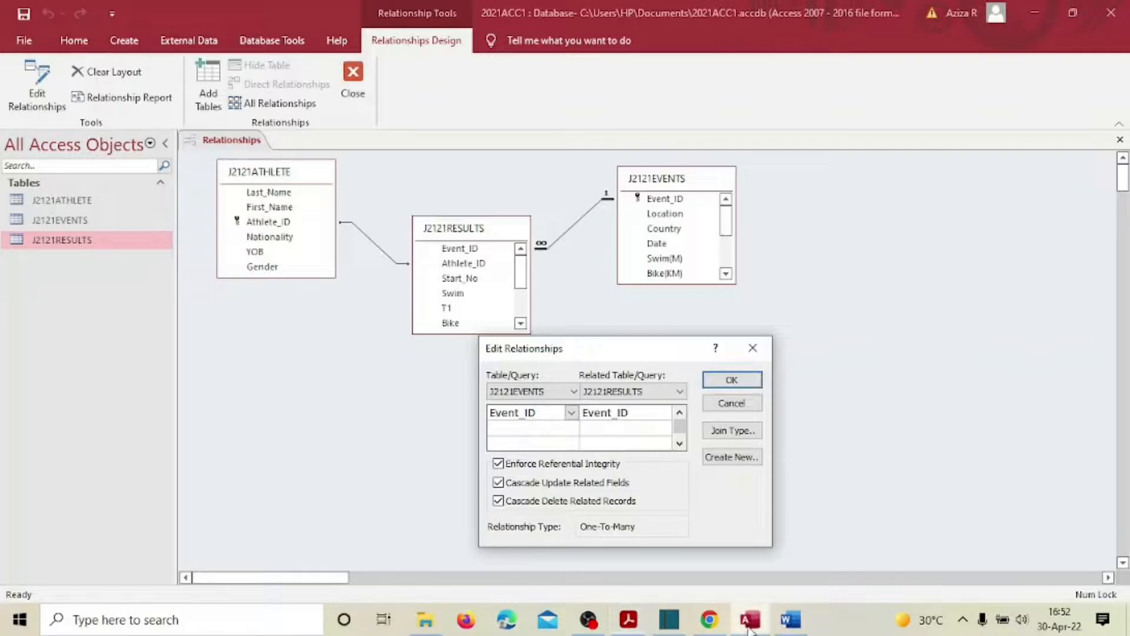
left_click(747, 380)
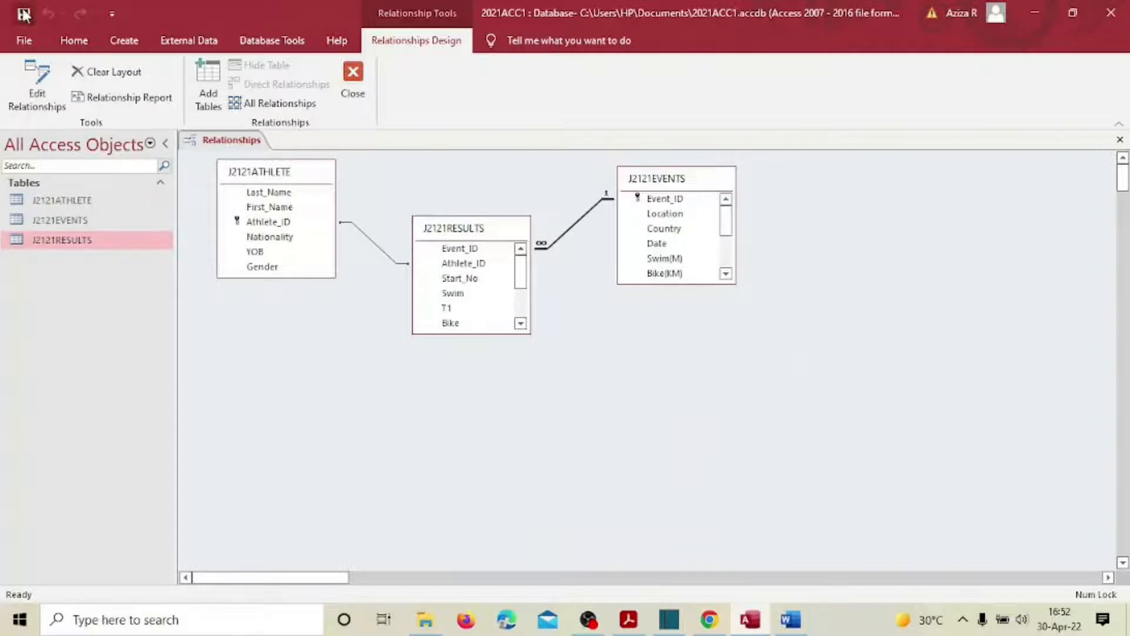
left_click(1120, 143)
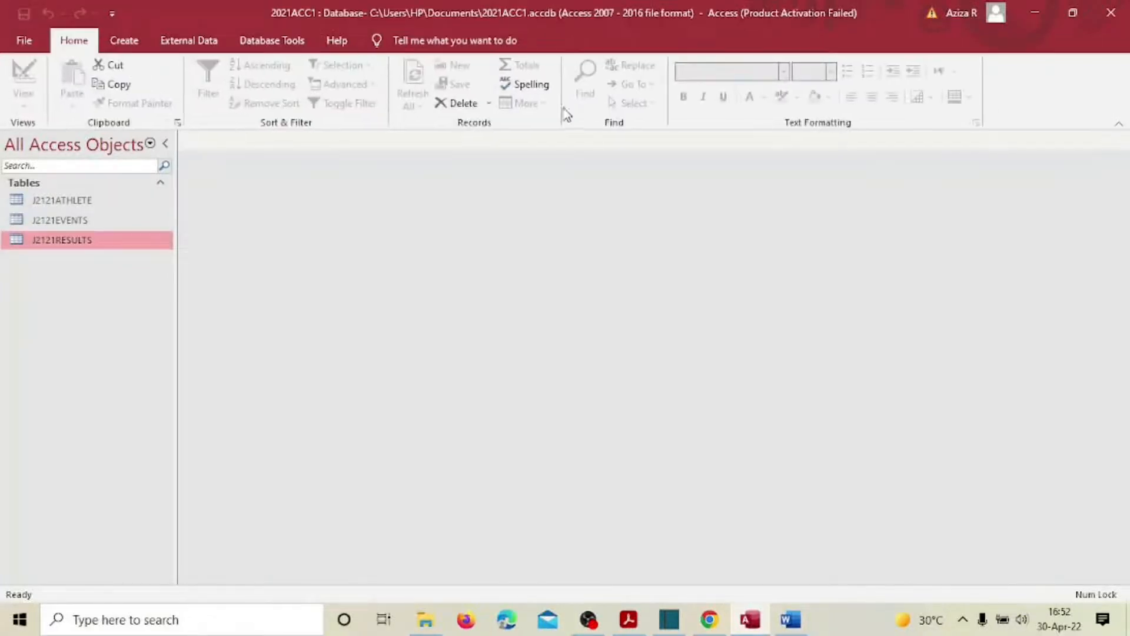
Open the J2121ATHLETE table and go to the blank new-record row after the last record
double_click(82, 200)
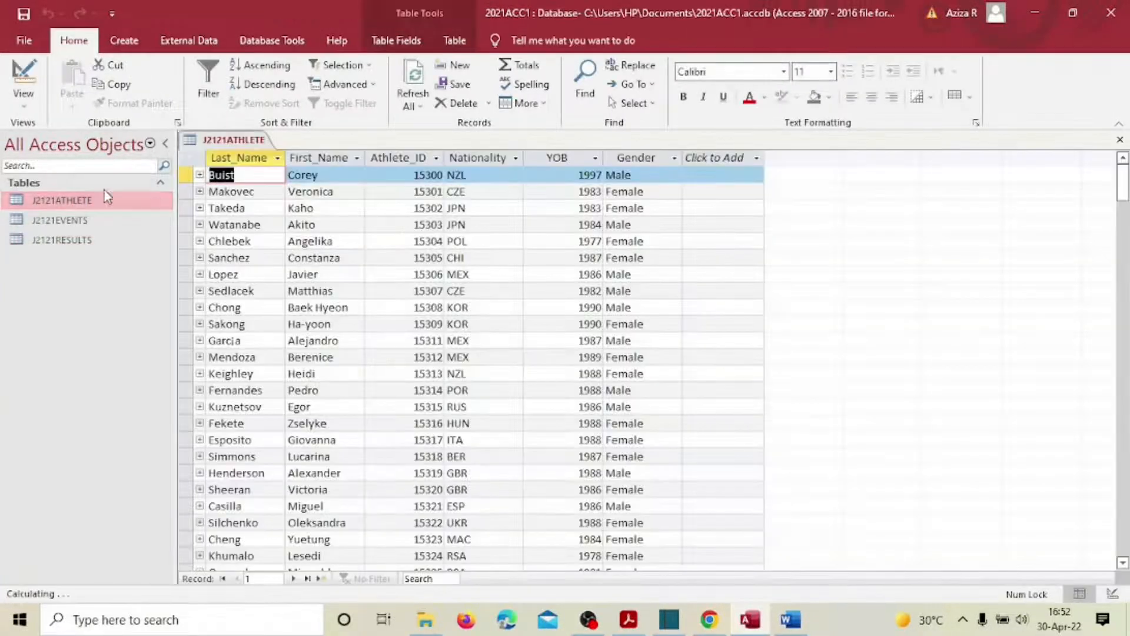
scroll(533, 304, "down", 6)
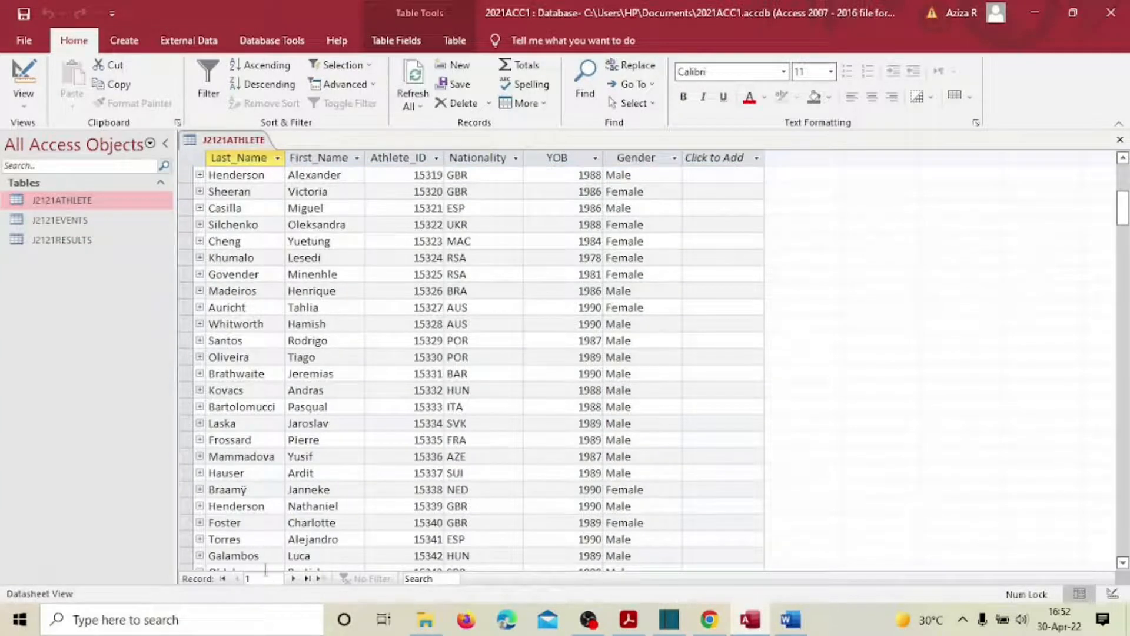
left_click(307, 578)
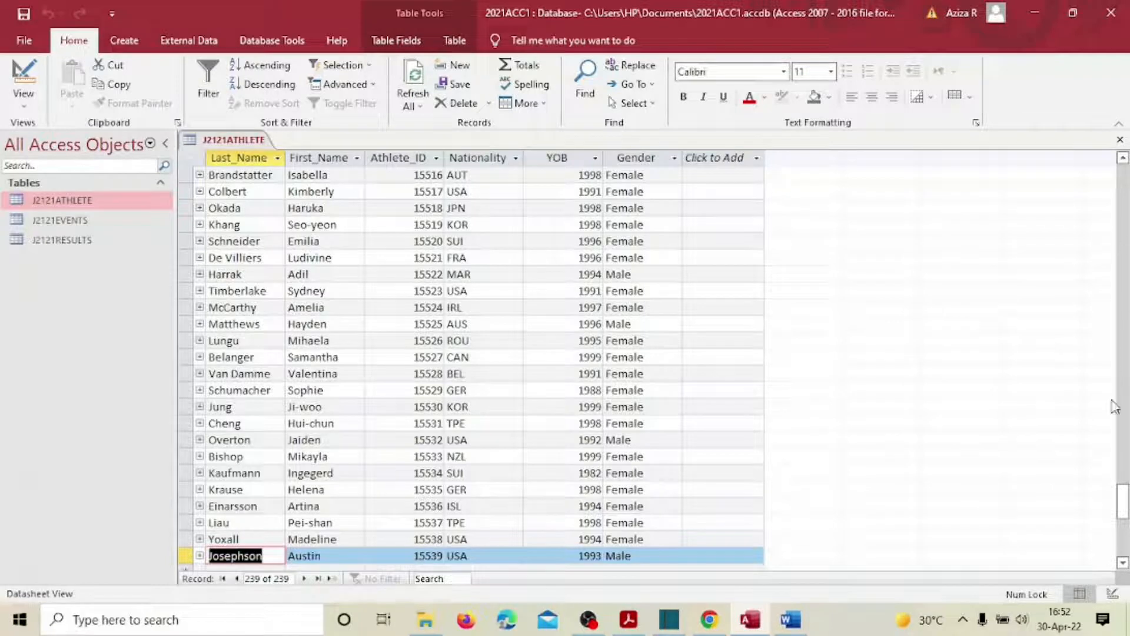
mouse_move(1124, 510)
left_mouse_down()
mouse_move(1124, 551)
mouse_move(1124, 505)
mouse_move(1122, 530)
left_mouse_up()
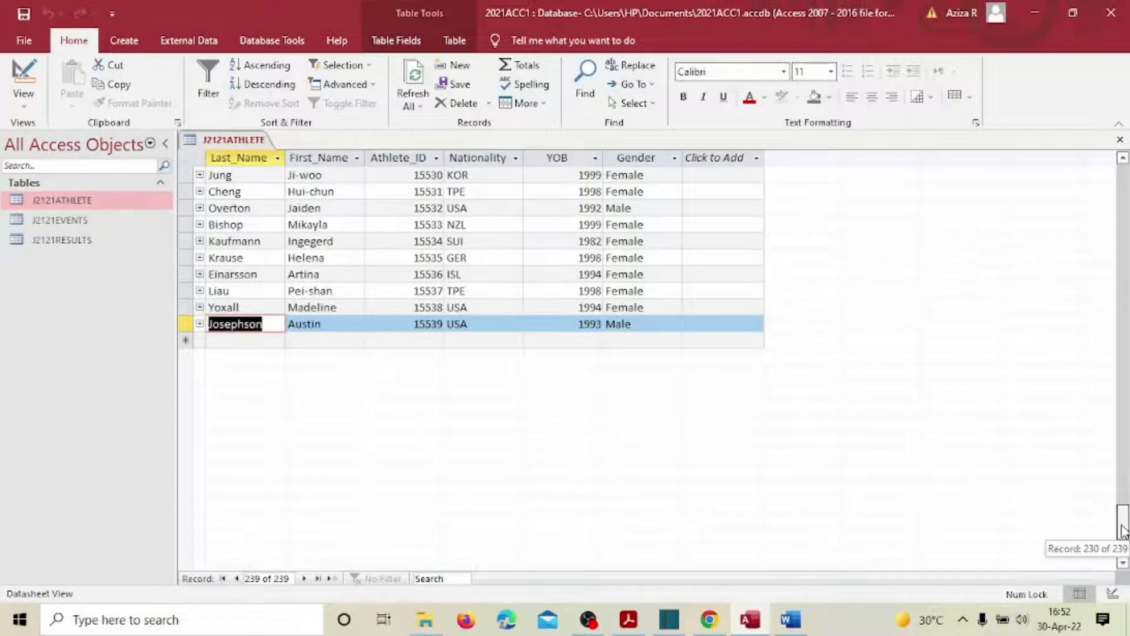
left_click(278, 343)
Check question 17 in the question paper and enter the athlete's last name and first name in the new J2121ATHLETE record
left_click(629, 628)
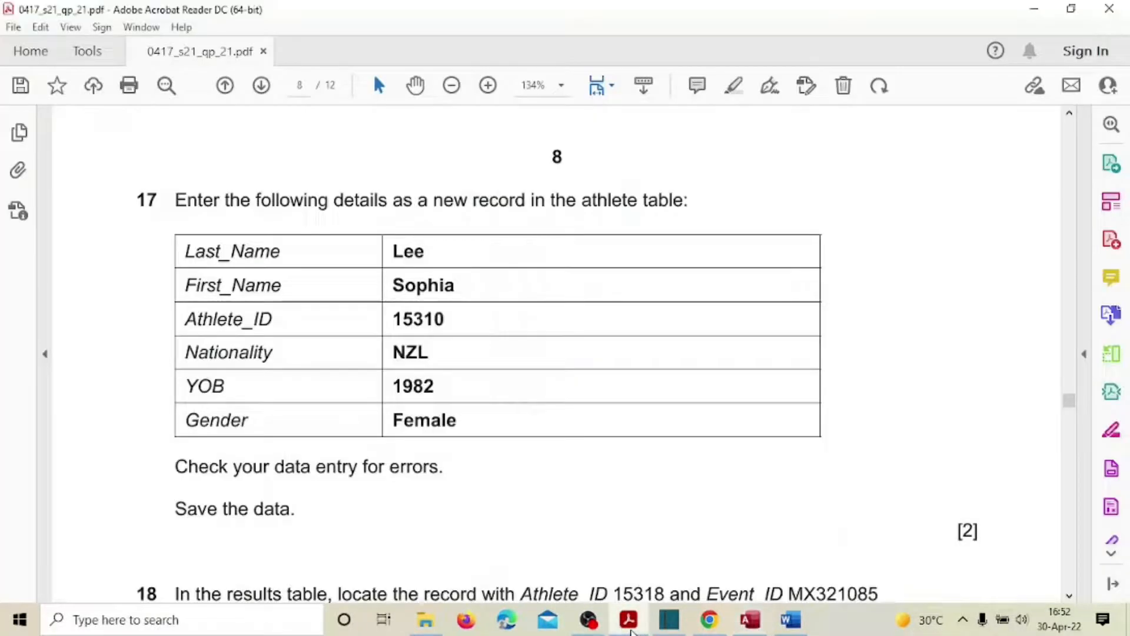
left_click(630, 629)
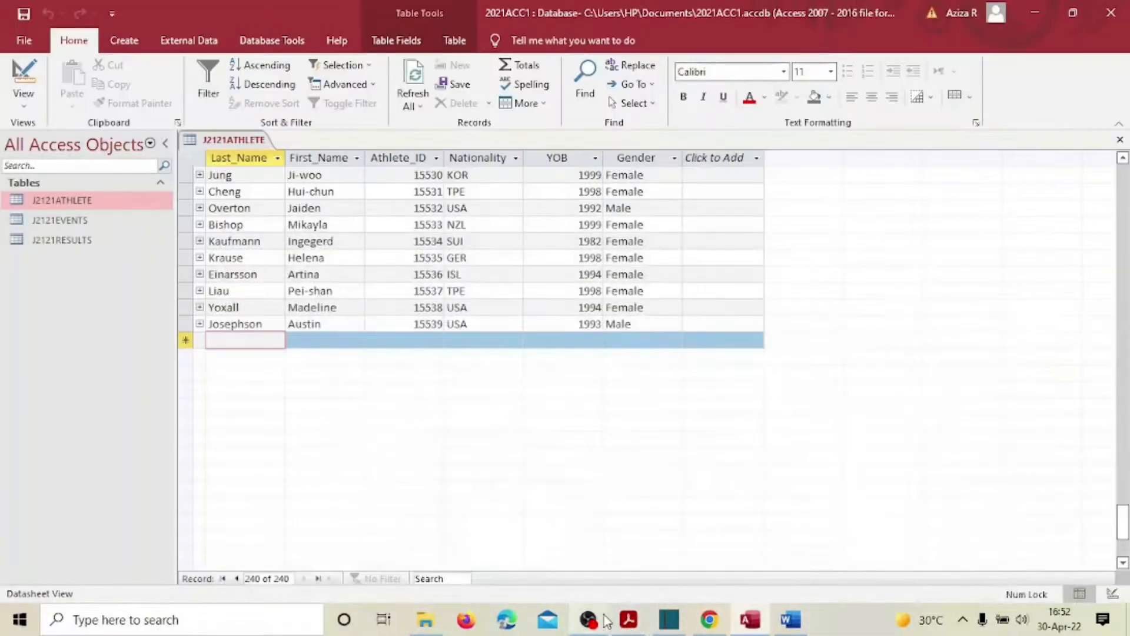
mouse_move(607, 621)
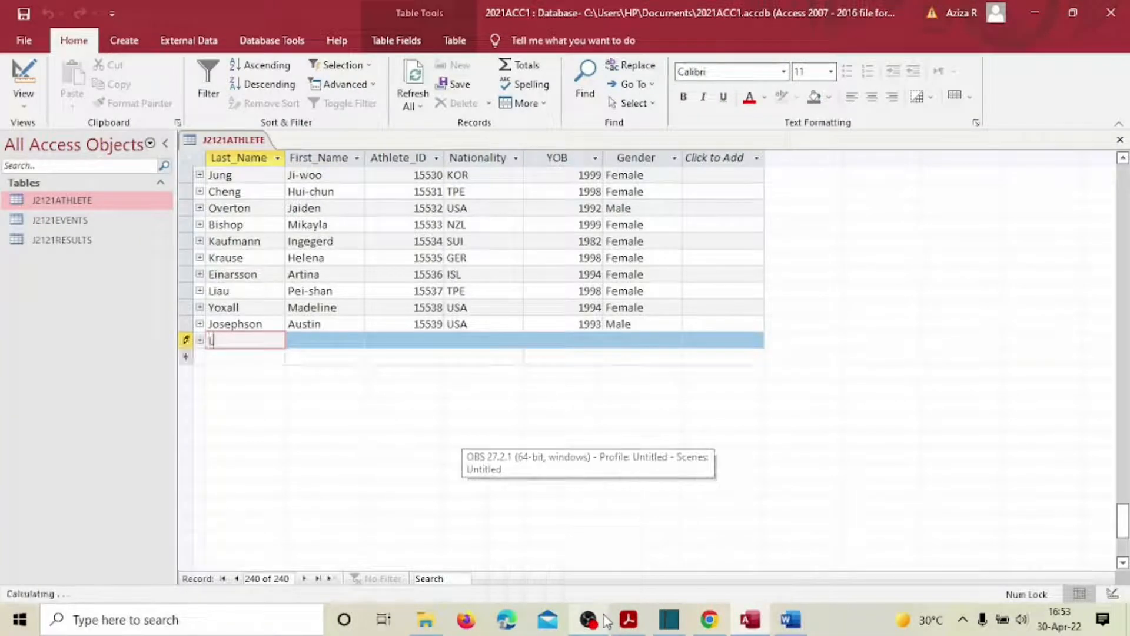
type("Lee")
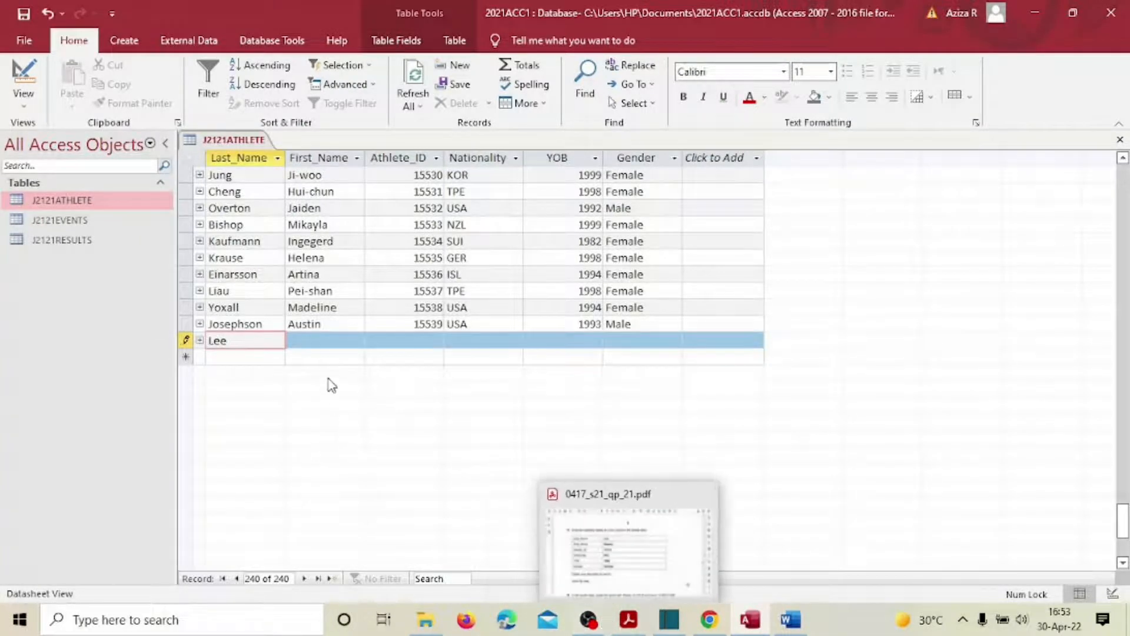
left_click(328, 332)
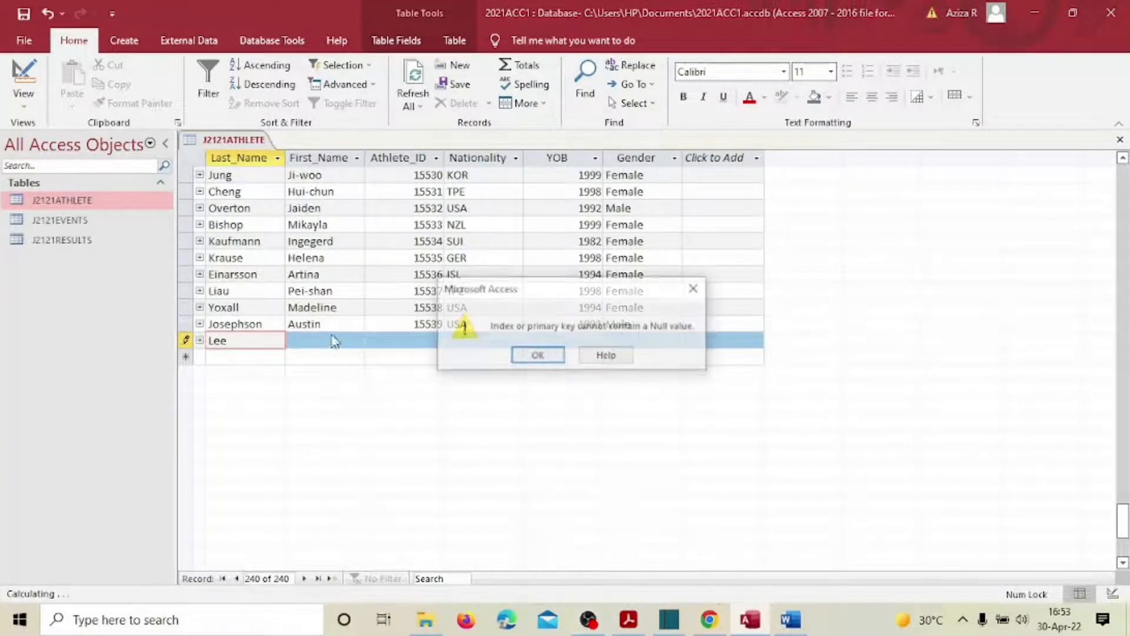
left_click(553, 358)
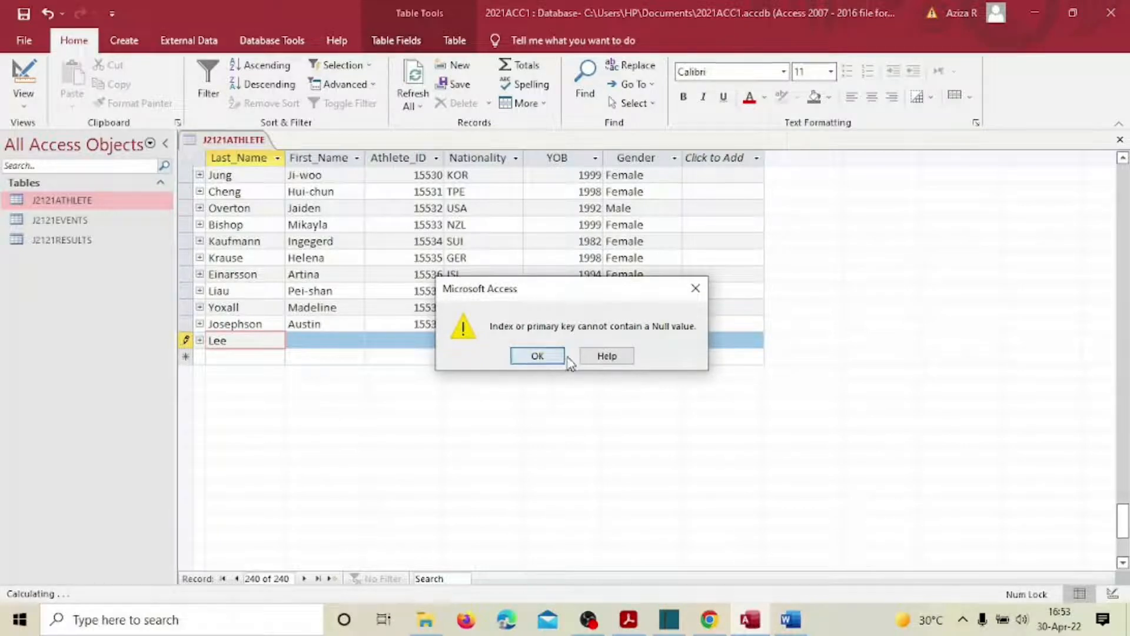
left_click(352, 346)
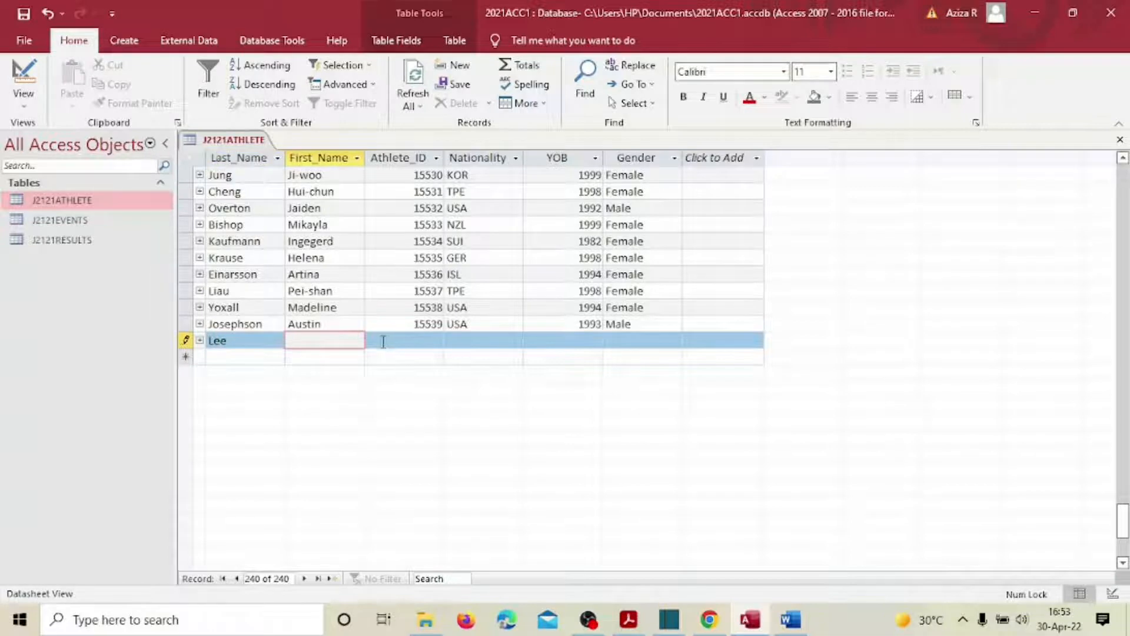
type("Sopji")
Look up the Athlete_ID in question 17 and enter it in the new athlete record
left_click(629, 620)
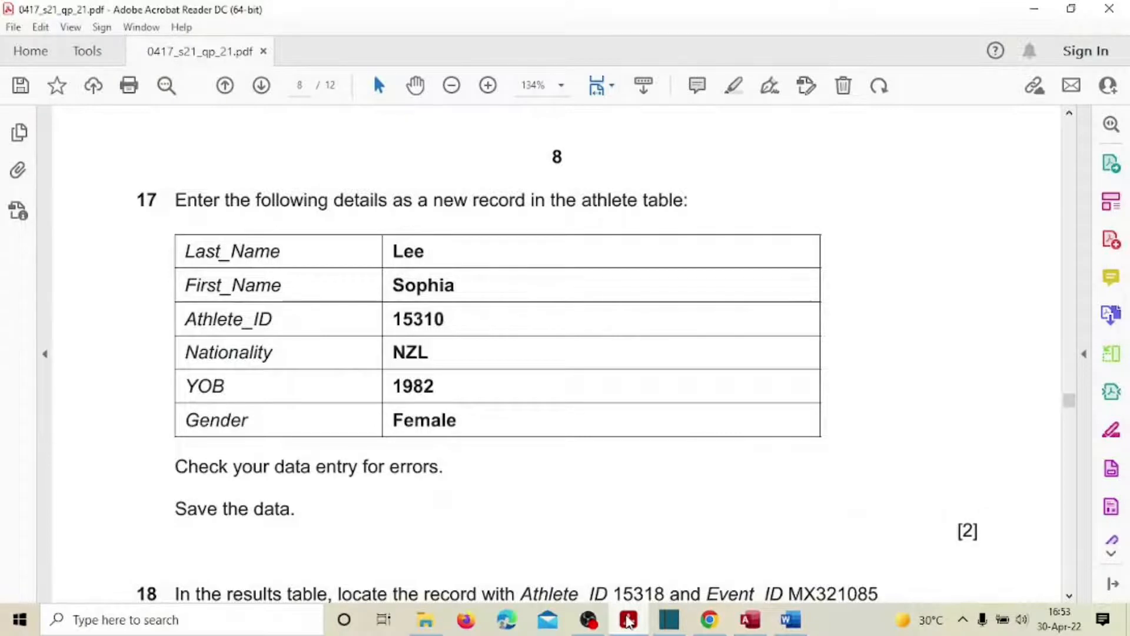
left_click(750, 620)
left_click(418, 340)
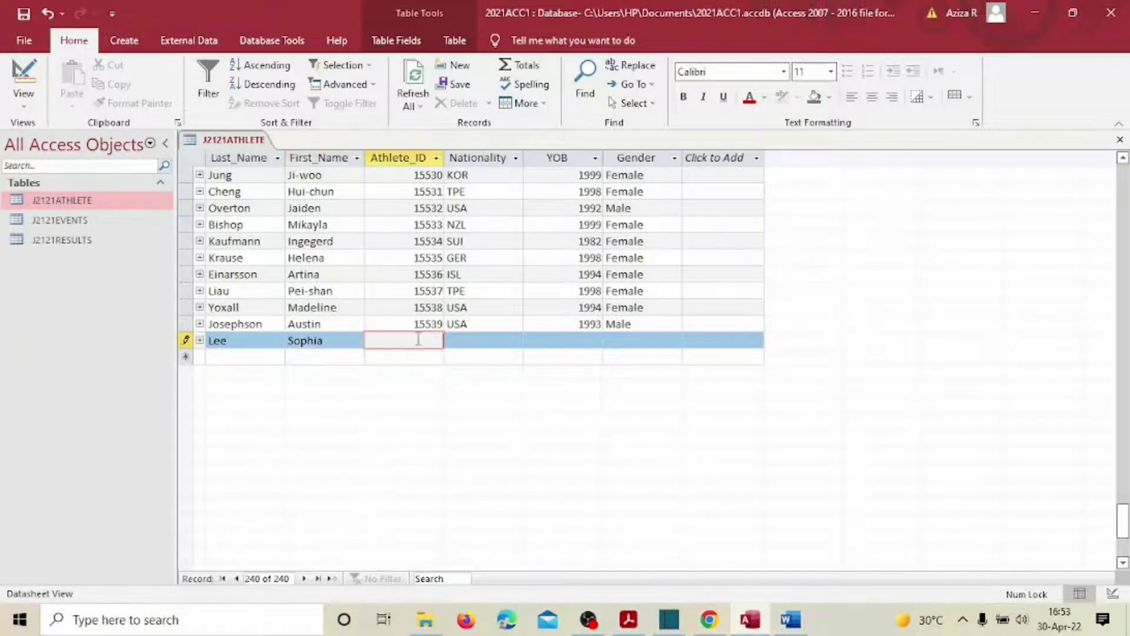
type("15310")
Check the nationality in question 17 and enter NZL as the new athlete's Nationality
left_click(629, 618)
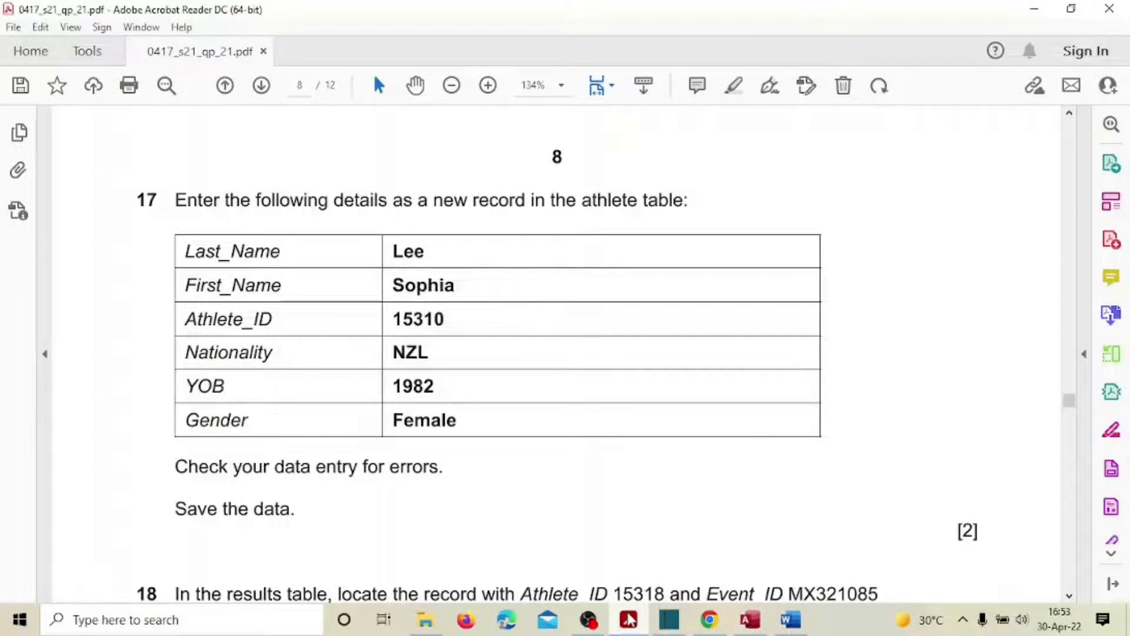
left_click(790, 619)
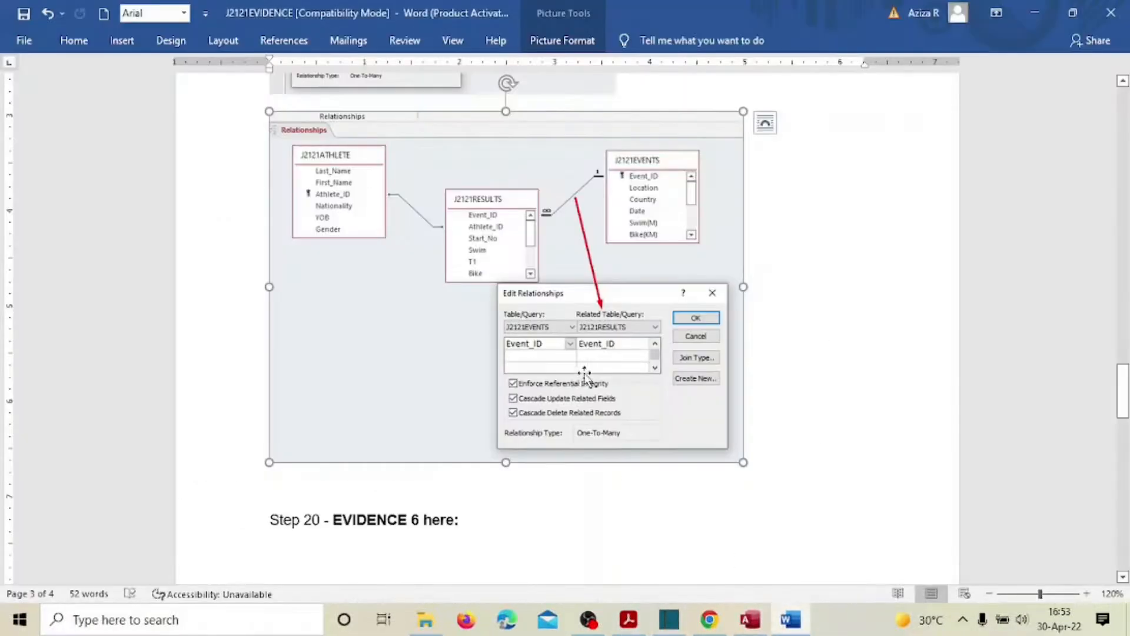
left_click(749, 620)
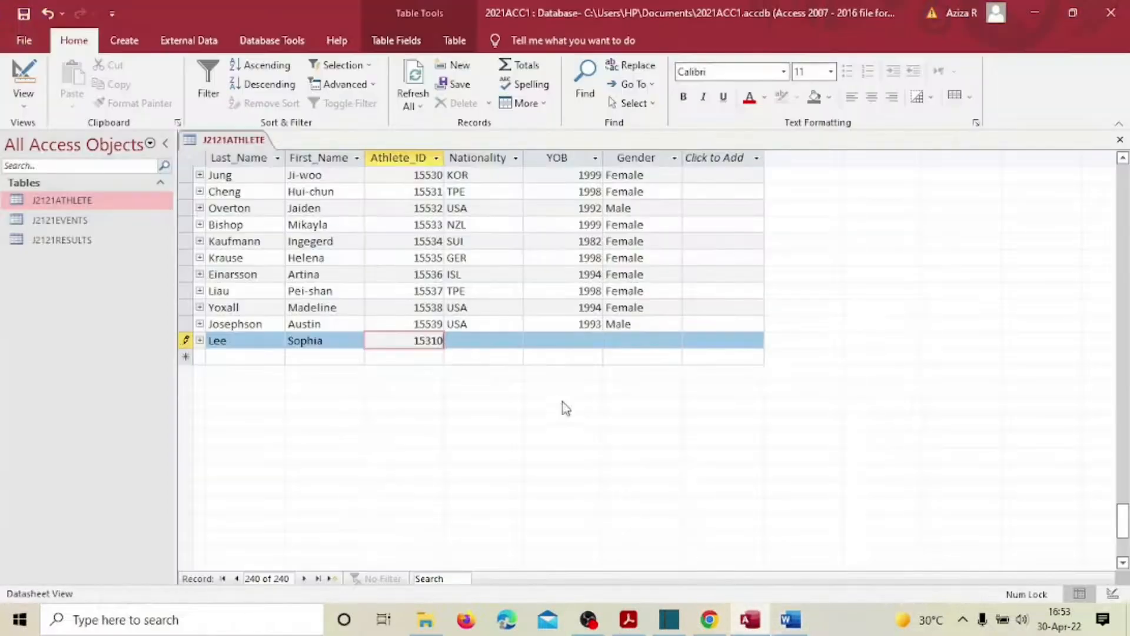
left_click(474, 338)
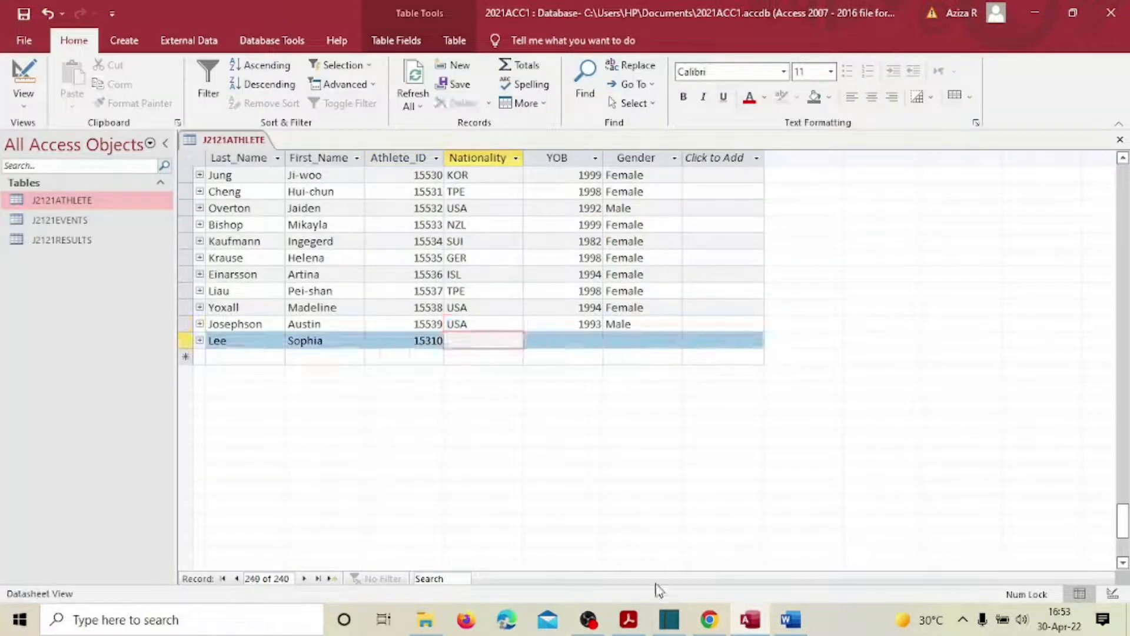
left_click(629, 621)
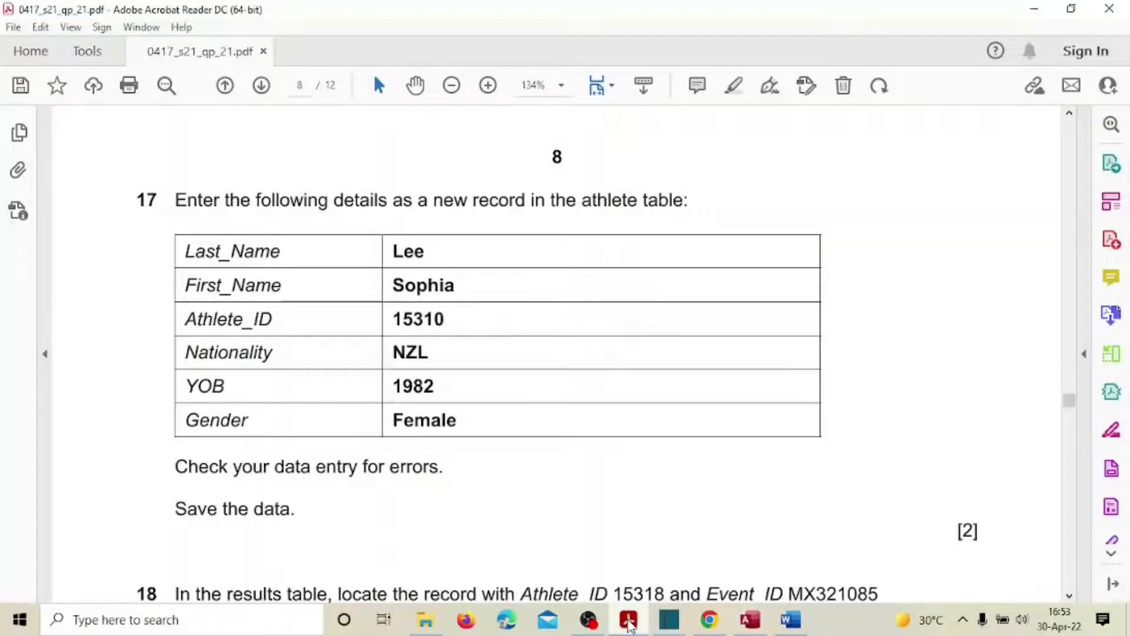
left_click(629, 621)
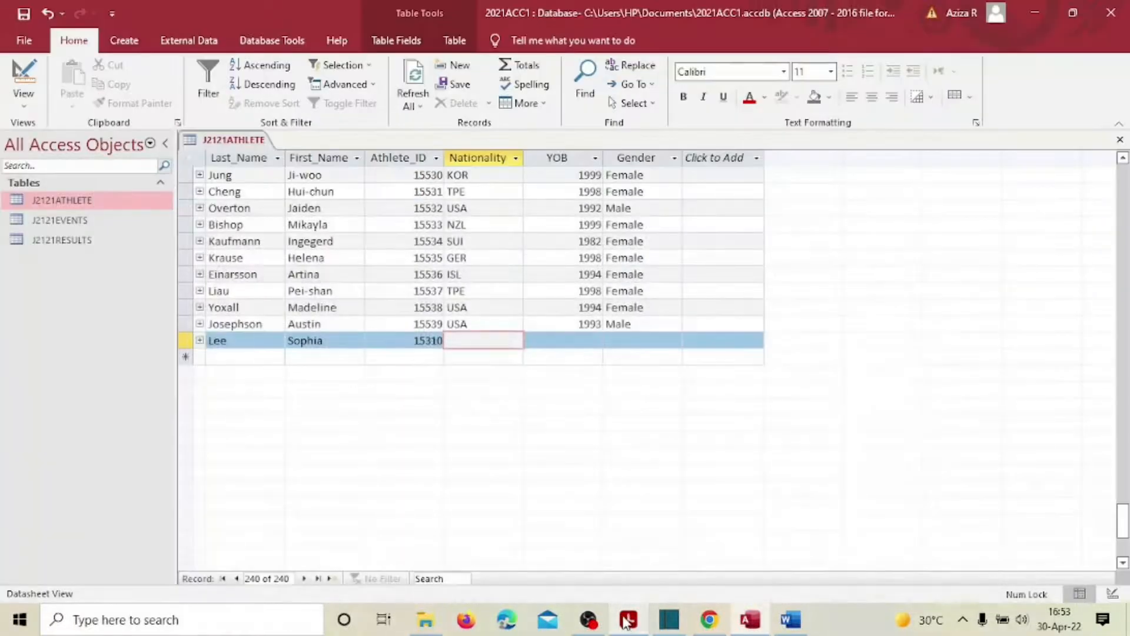
type("NZL")
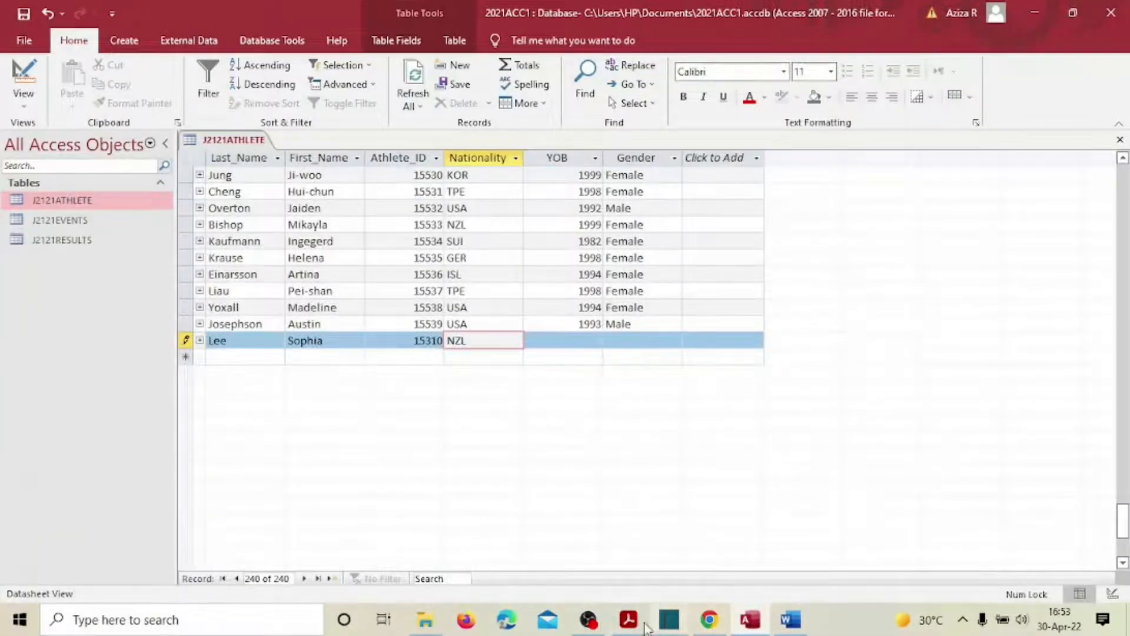
Enter the athlete's year of birth from question 17 and the gender Female, and save the new record
left_click(637, 624)
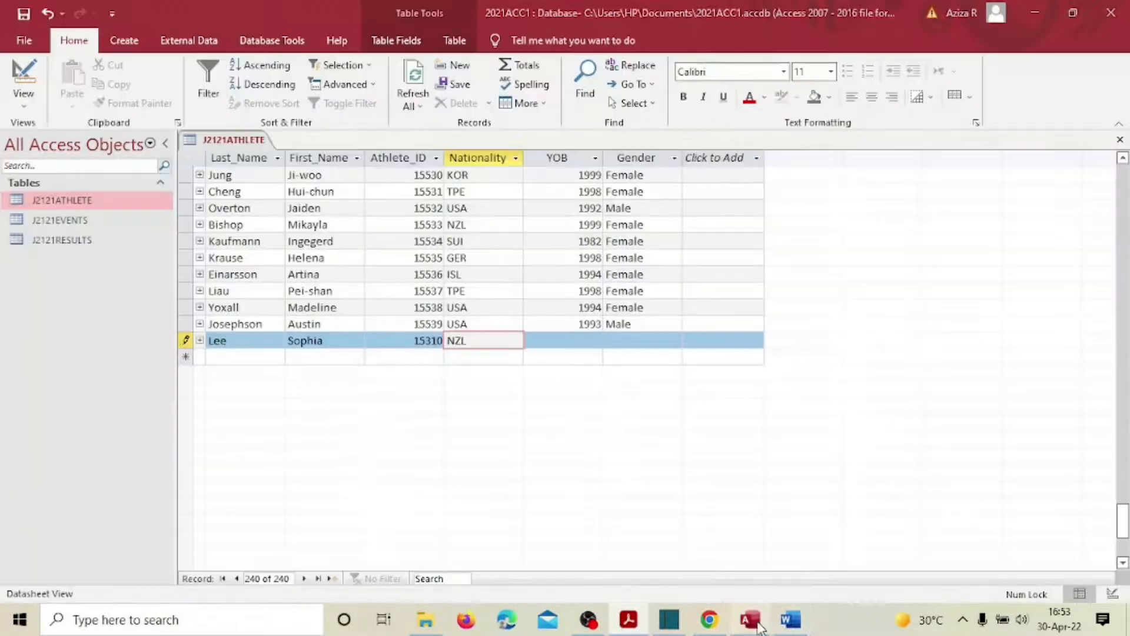
left_click(751, 619)
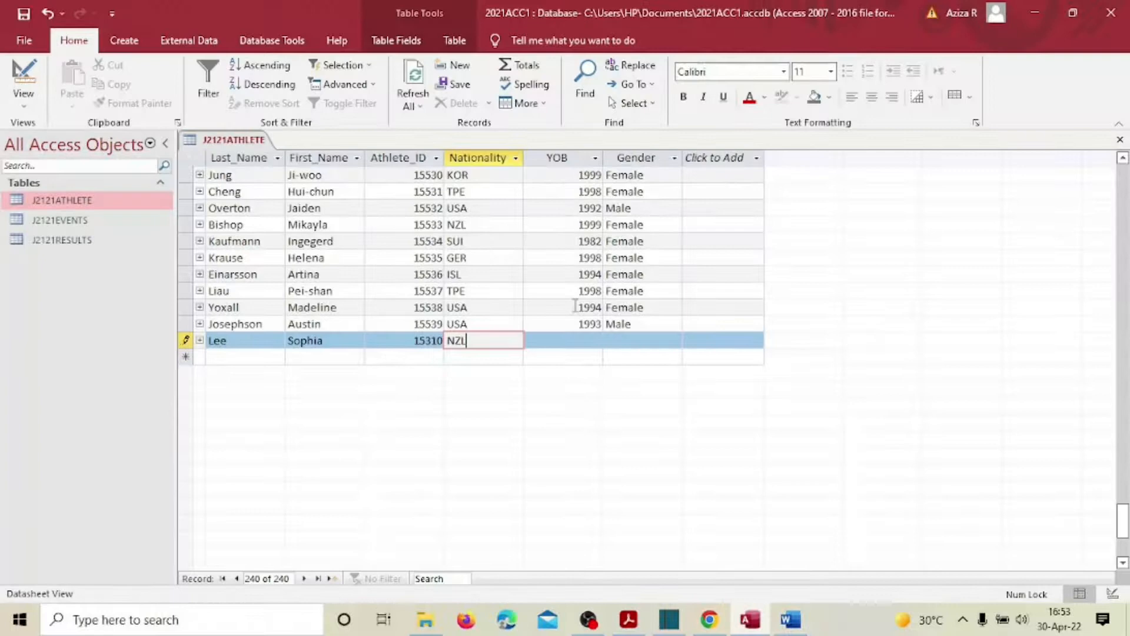
left_click(585, 343)
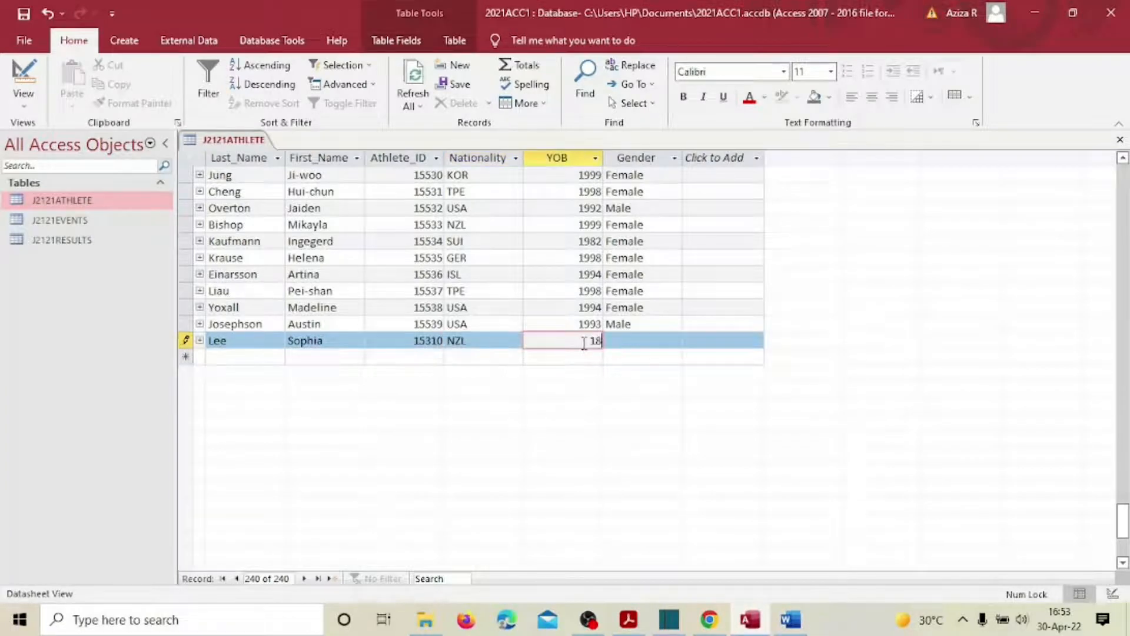
type("1982")
left_click(651, 341)
type("Fe")
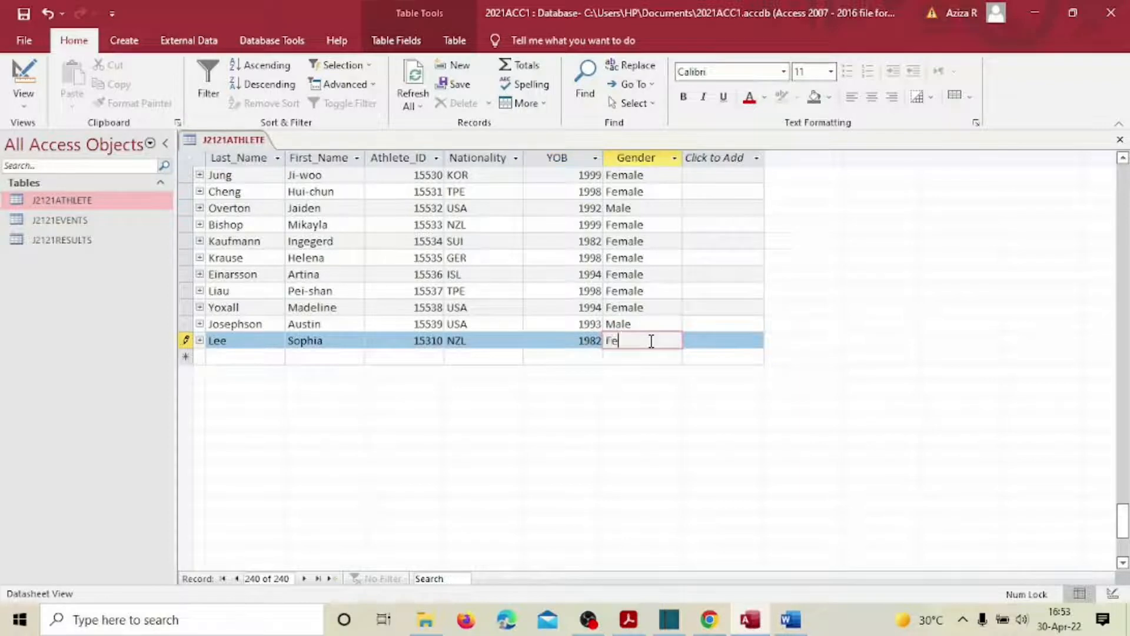
type("mal")
key("BackSpace")
key("BackSpace")
key("BackSpace")
type("le")
left_click(25, 15)
Switch to the question paper in Acrobat Reader and highlight all of question 17, including its details table and save instruction
left_click(629, 619)
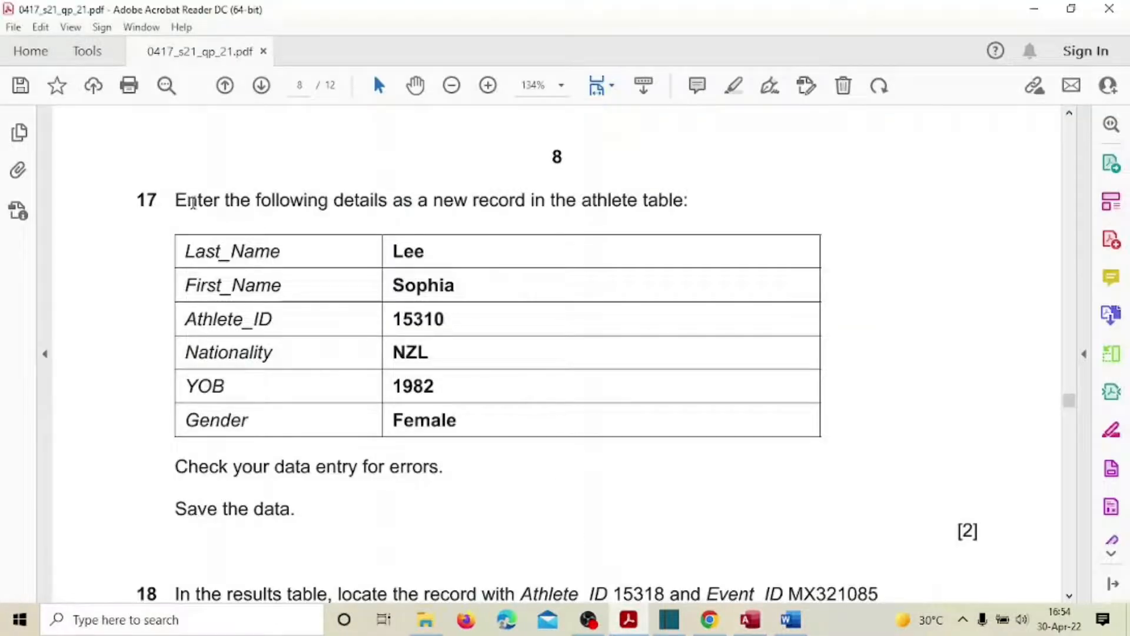
left_click_drag(177, 200, 295, 496)
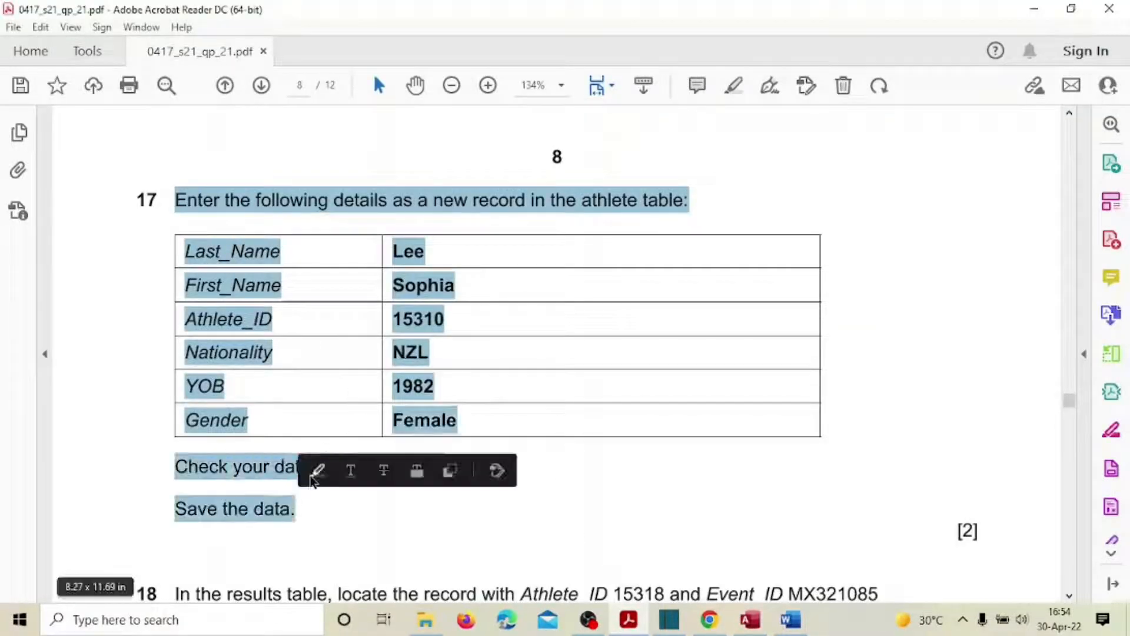
left_click(313, 471)
Read ahead in the question paper from the results amendment in question 18 to the mail merge in Task 4
scroll(435, 432, "down", 3)
scroll(436, 430, "down", 3)
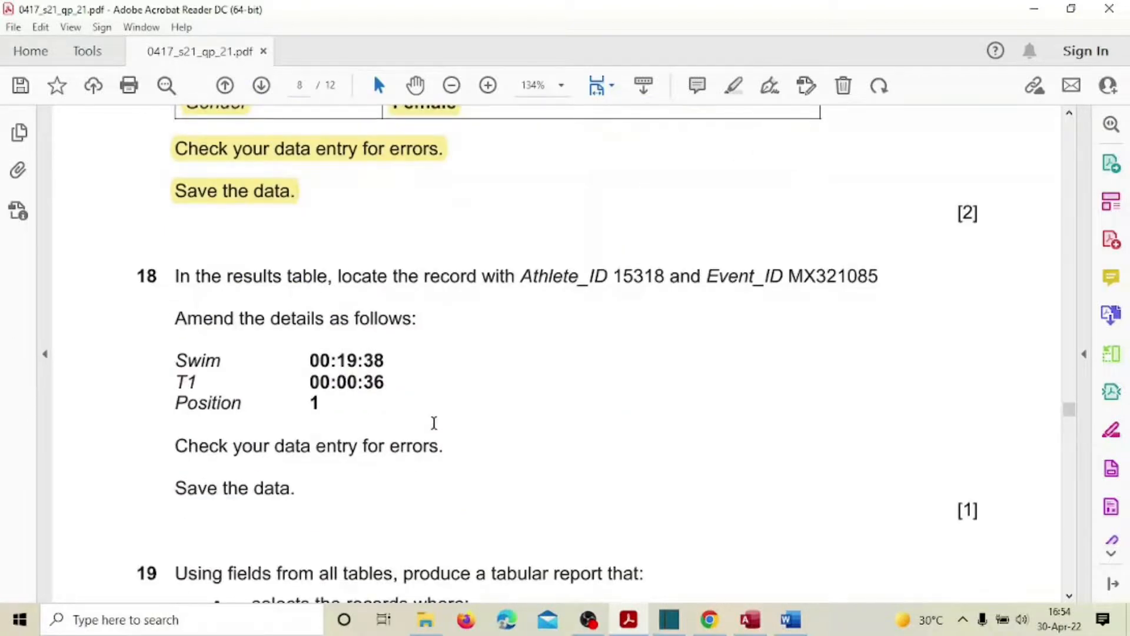
scroll(434, 423, "down", 1)
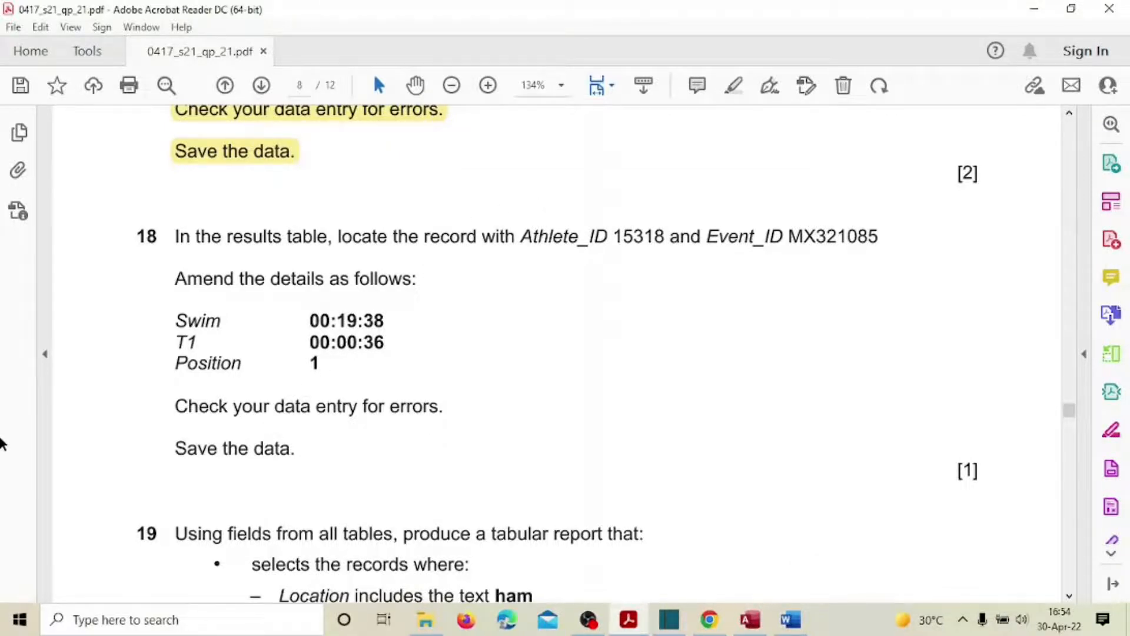
scroll(733, 489, "down", 5)
scroll(734, 486, "down", 20)
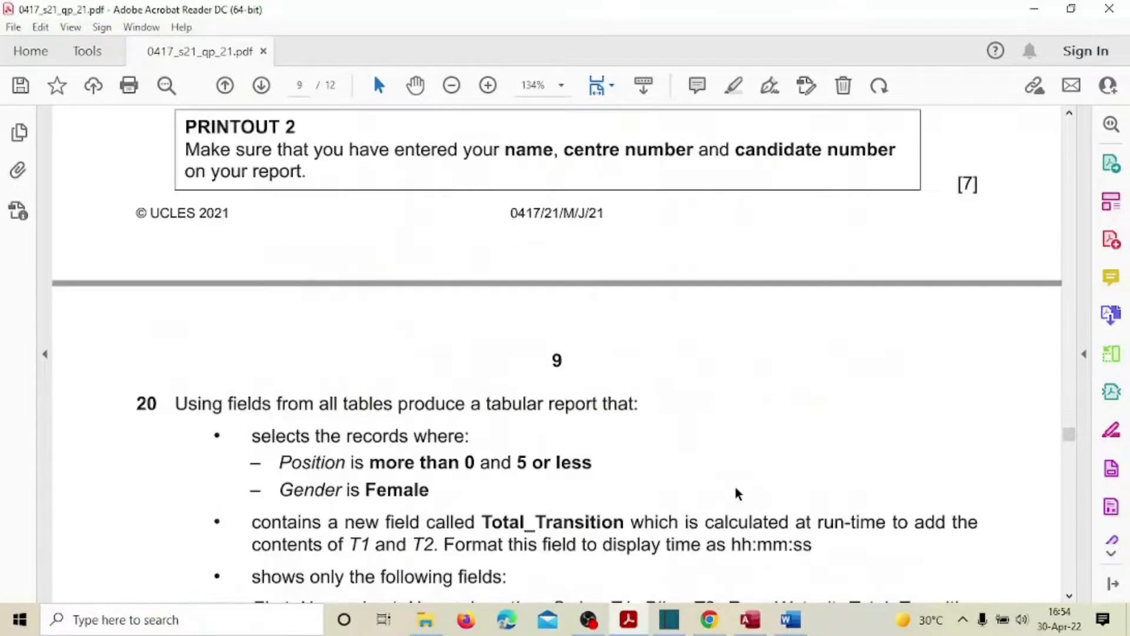
scroll(736, 485, "down", 4)
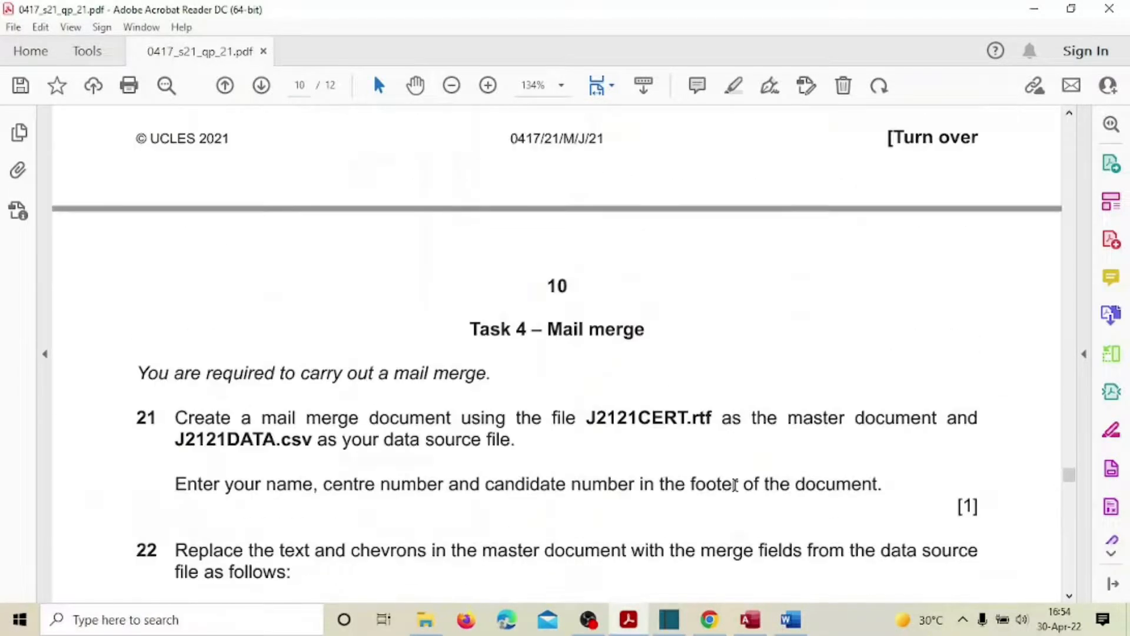
Return to question 18 in the question paper and read the athlete and event IDs of the results record to amend
scroll(736, 485, "up", 13)
scroll(736, 485, "up", 10)
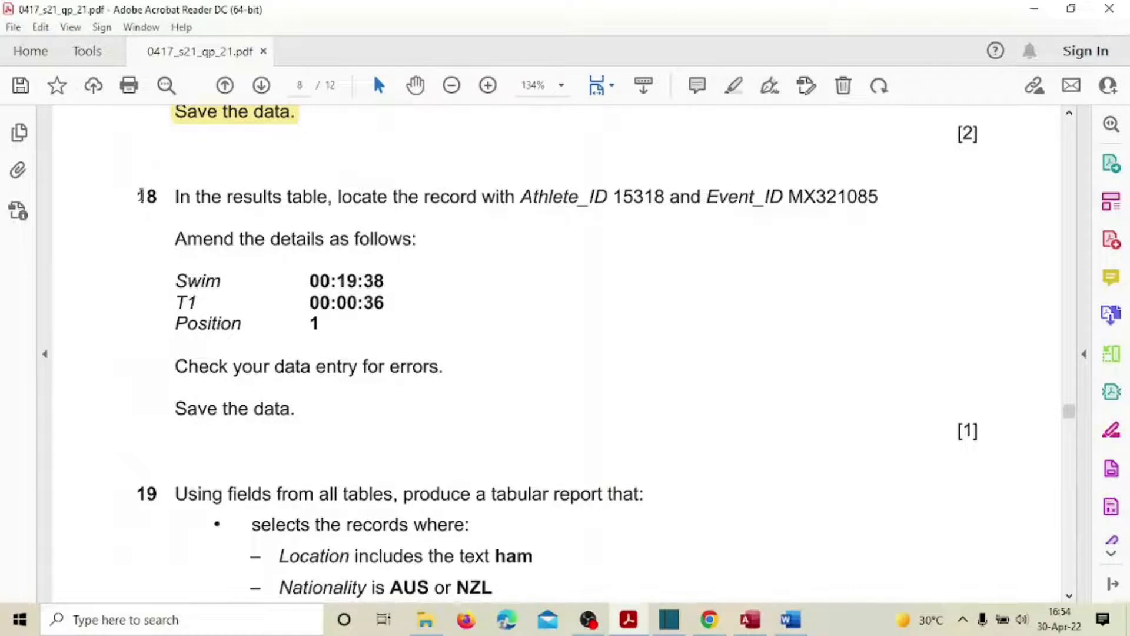
left_click_drag(135, 197, 170, 197)
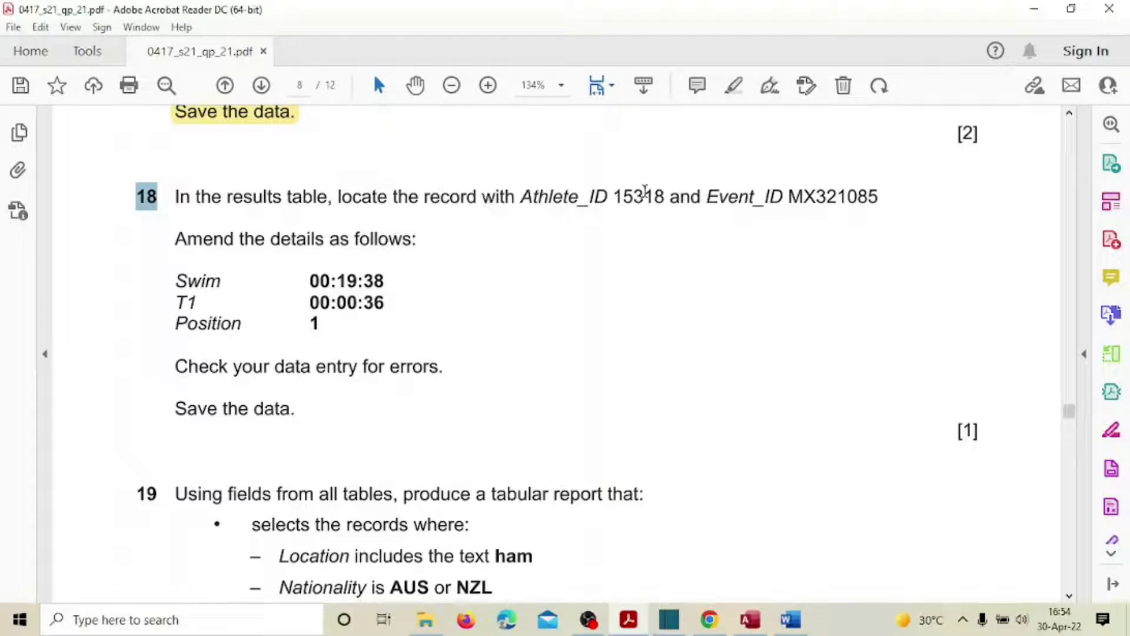
left_click_drag(622, 196, 665, 197)
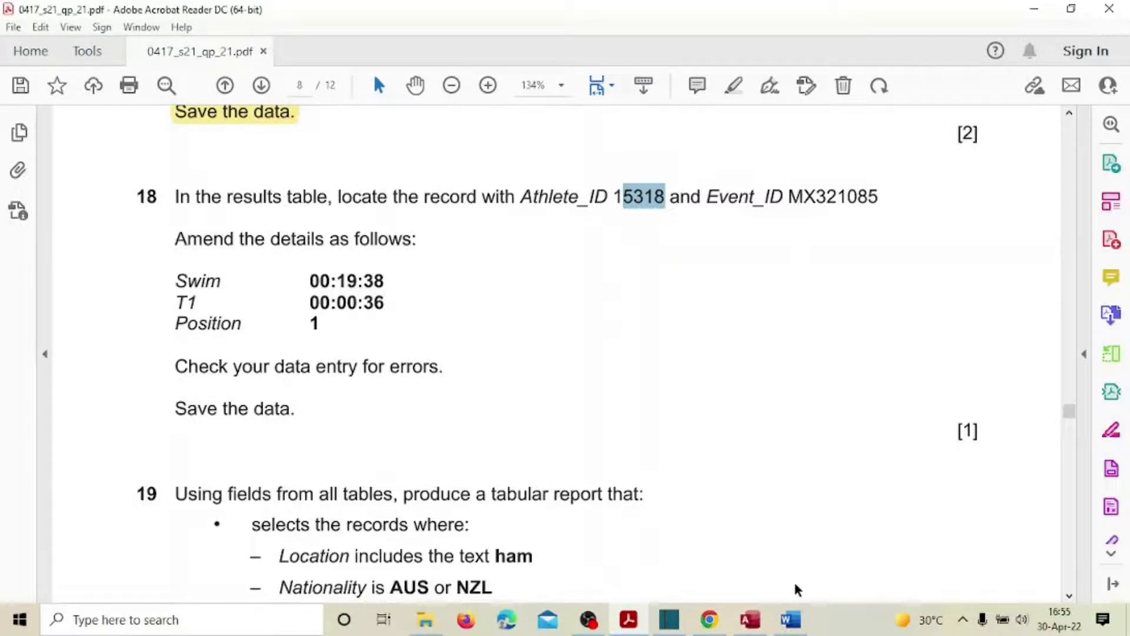
left_click(752, 619)
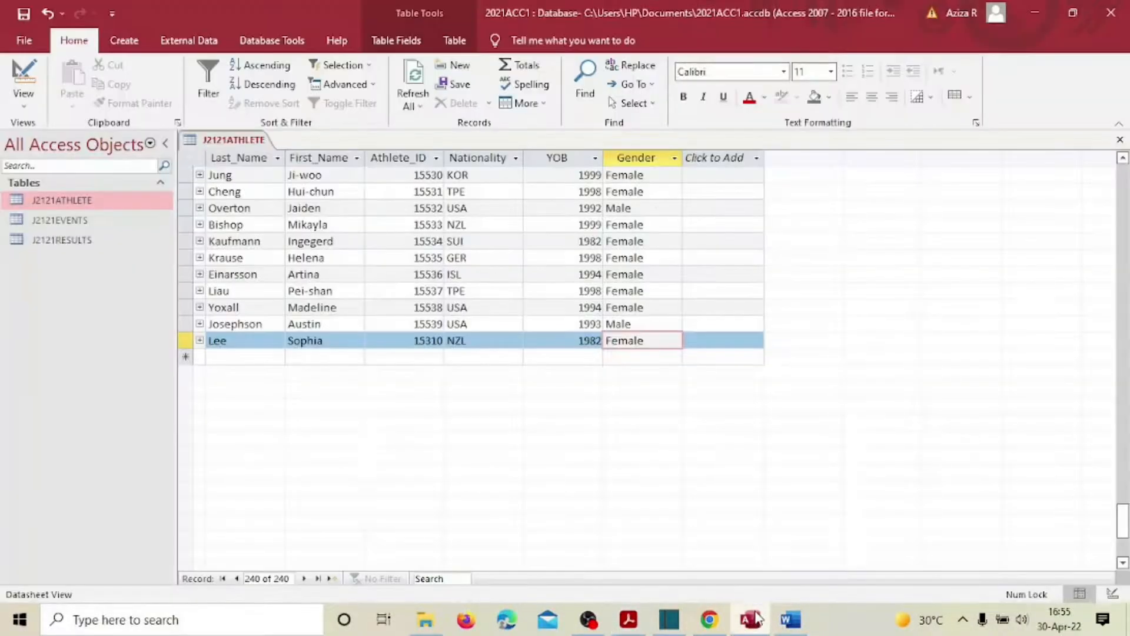
scroll(592, 507, "up", 20)
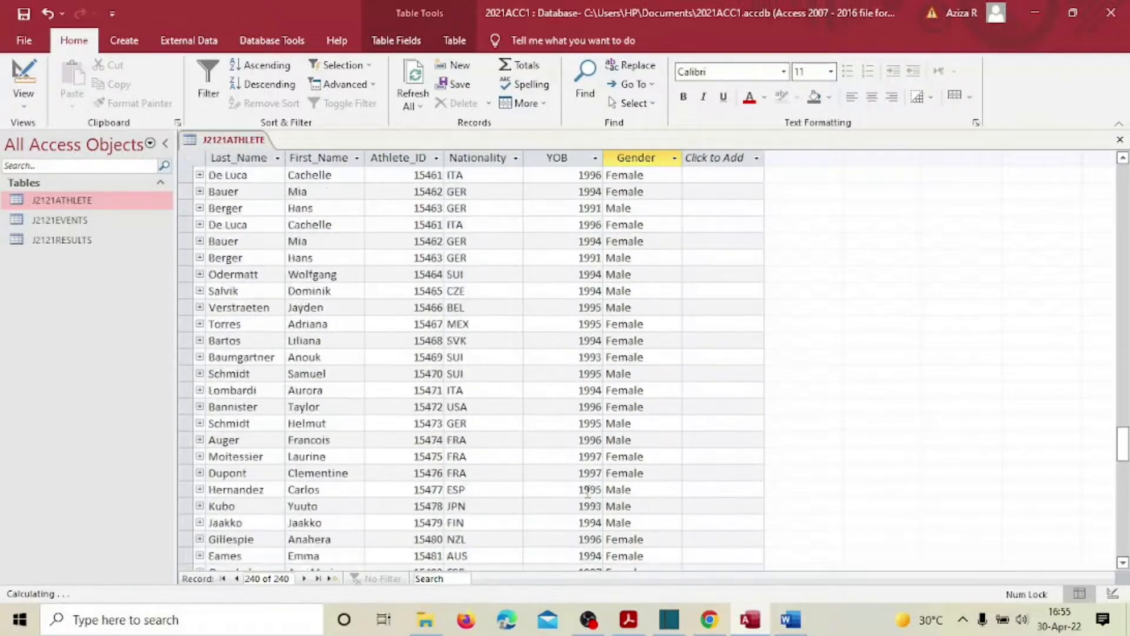
scroll(587, 491, "up", 18)
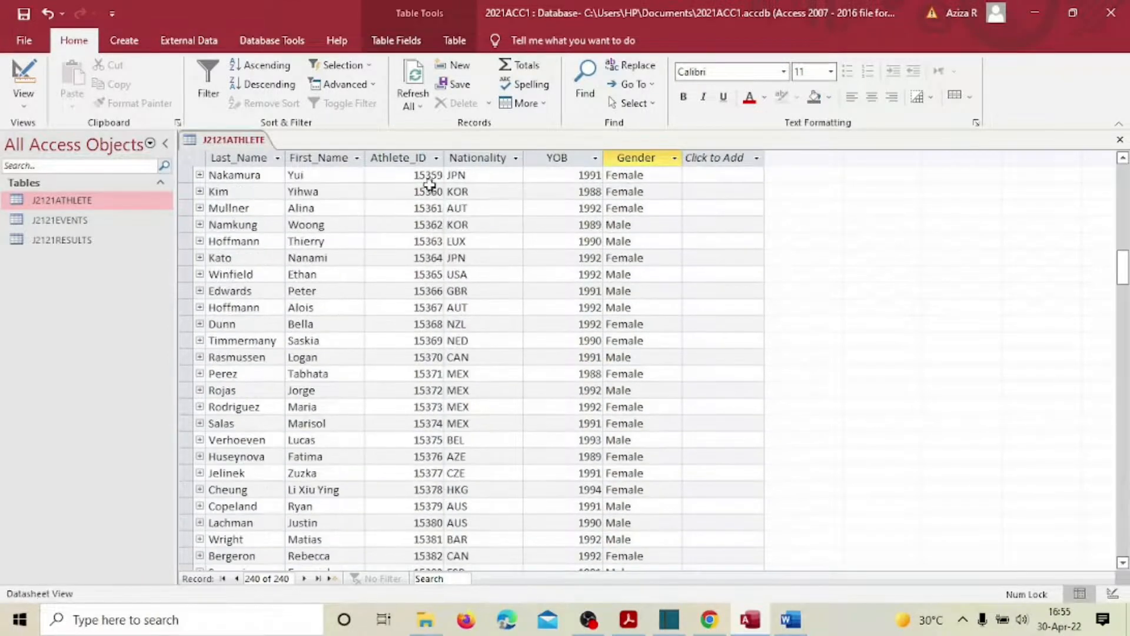
left_click(436, 162)
left_click(436, 159)
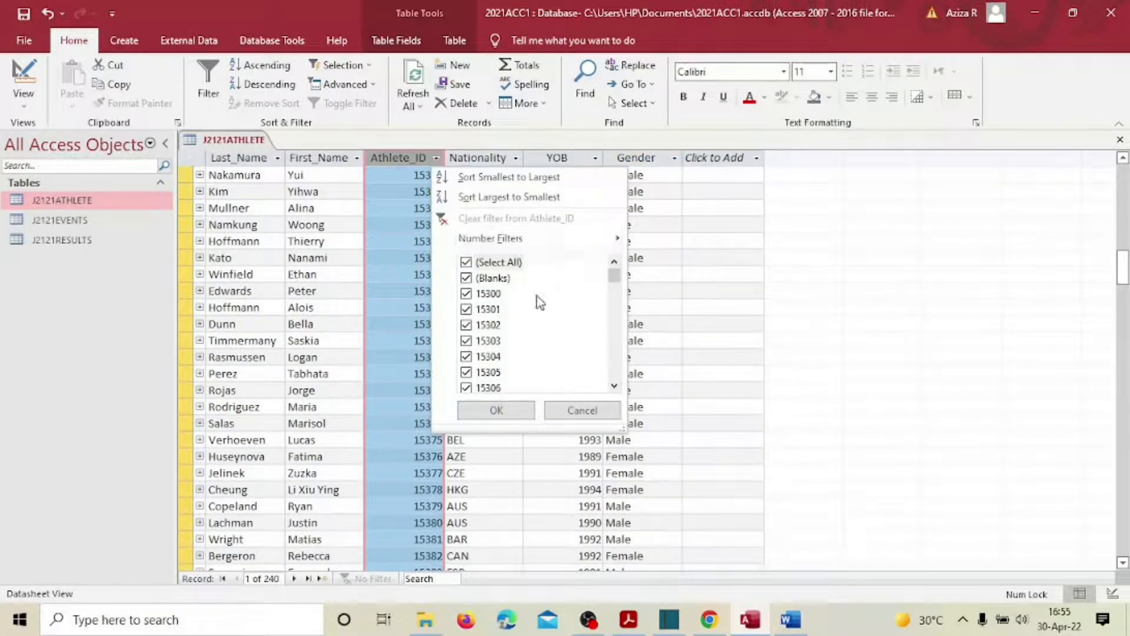
scroll(489, 323, "down", 2)
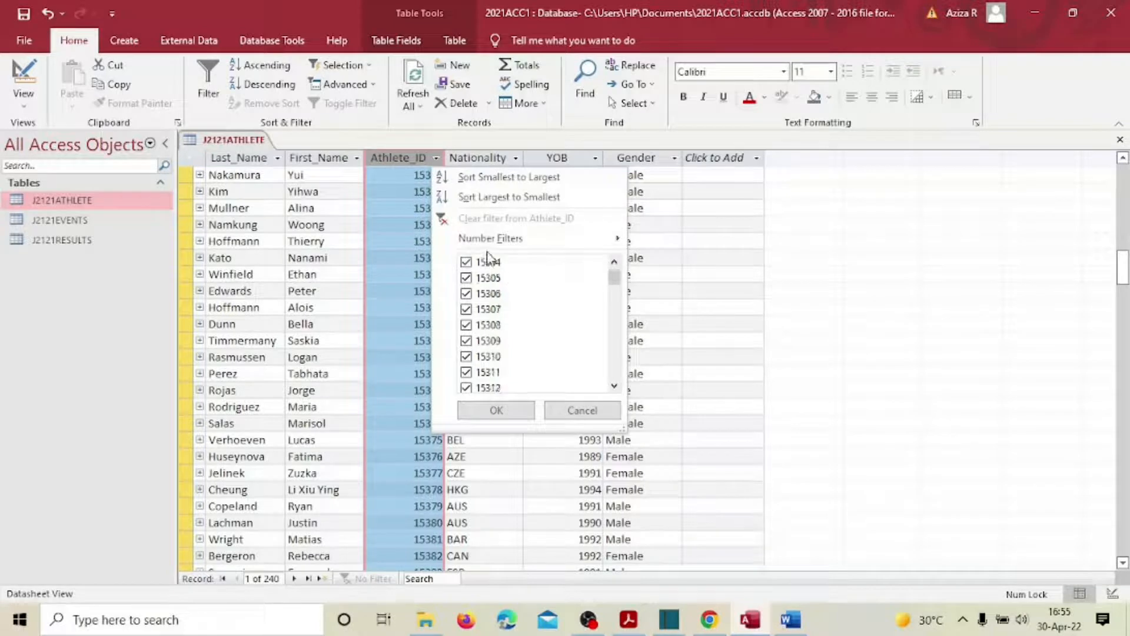
scroll(624, 293, "up", 2)
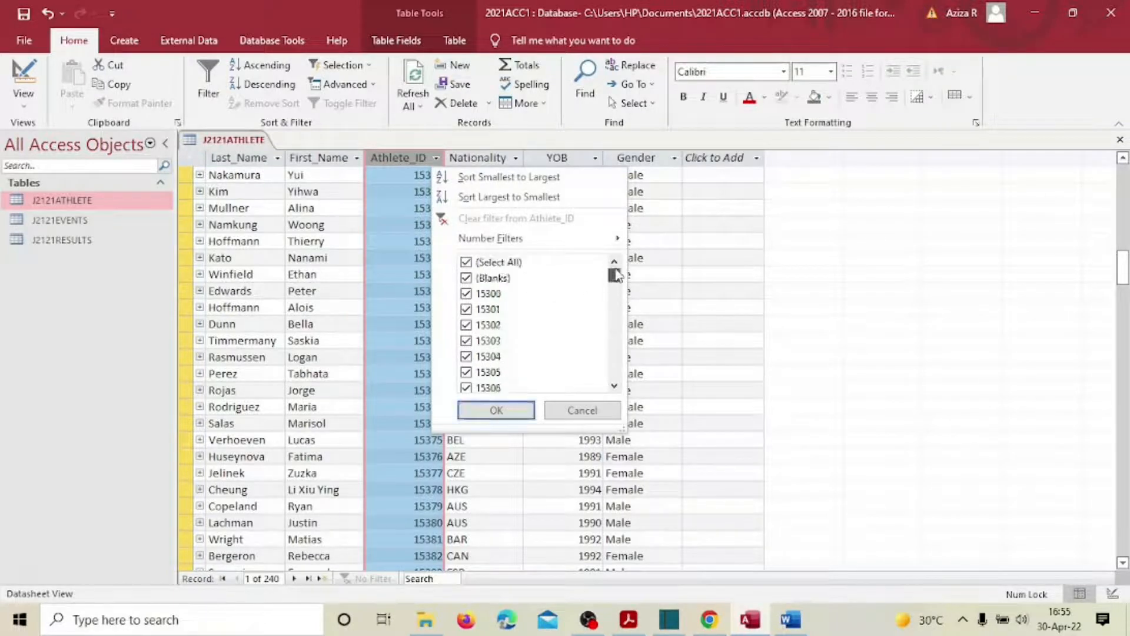
left_click(477, 265)
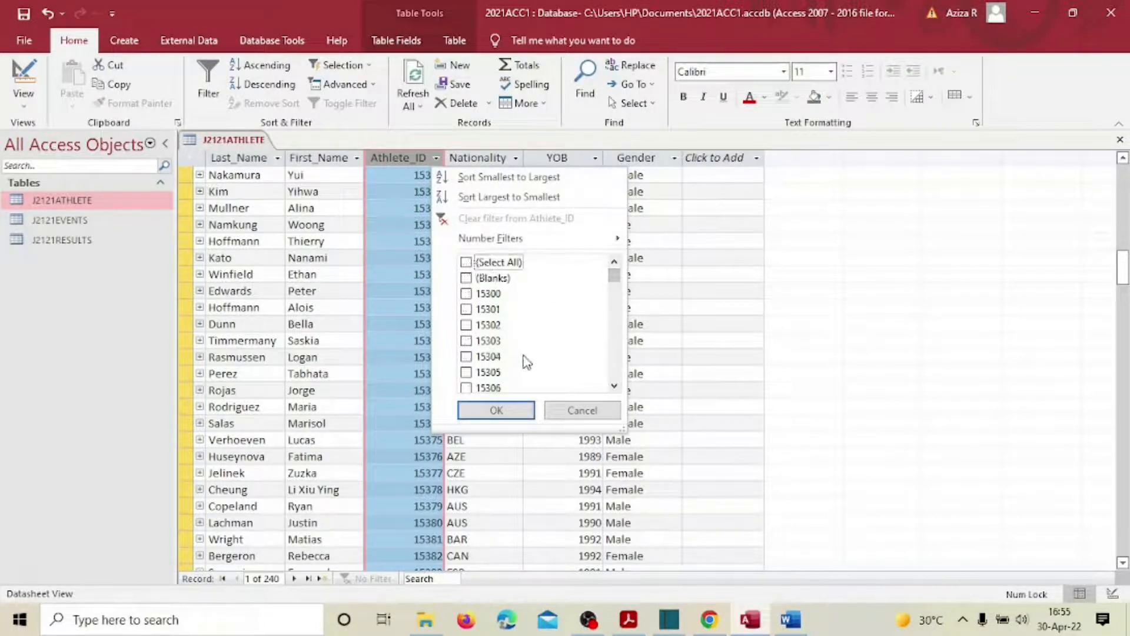
scroll(528, 359, "down", 8)
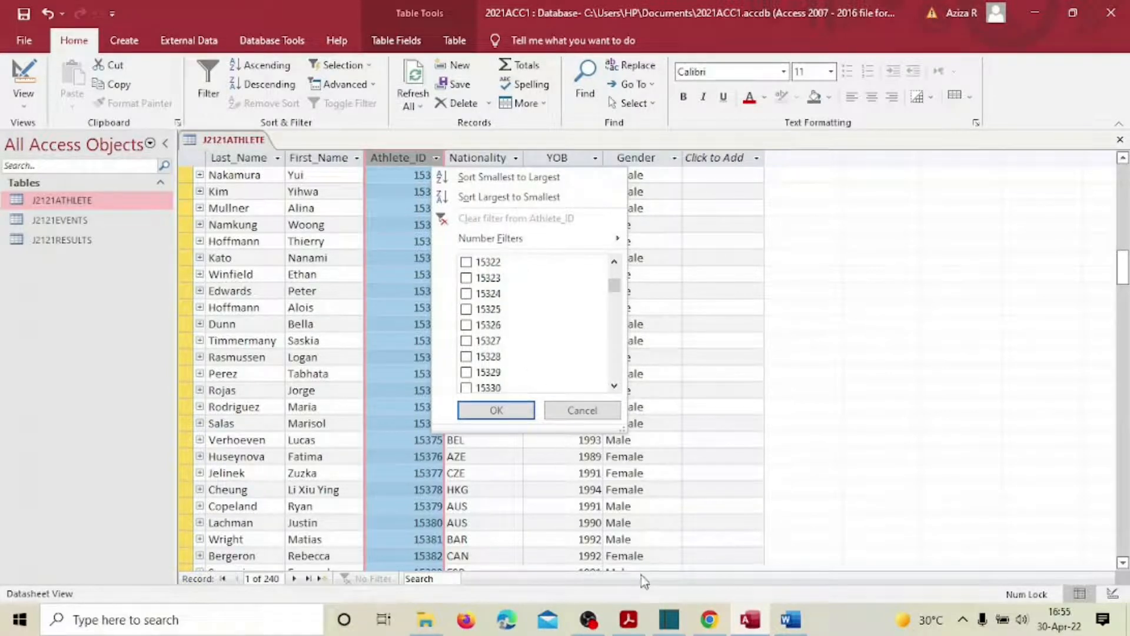
left_click(629, 619)
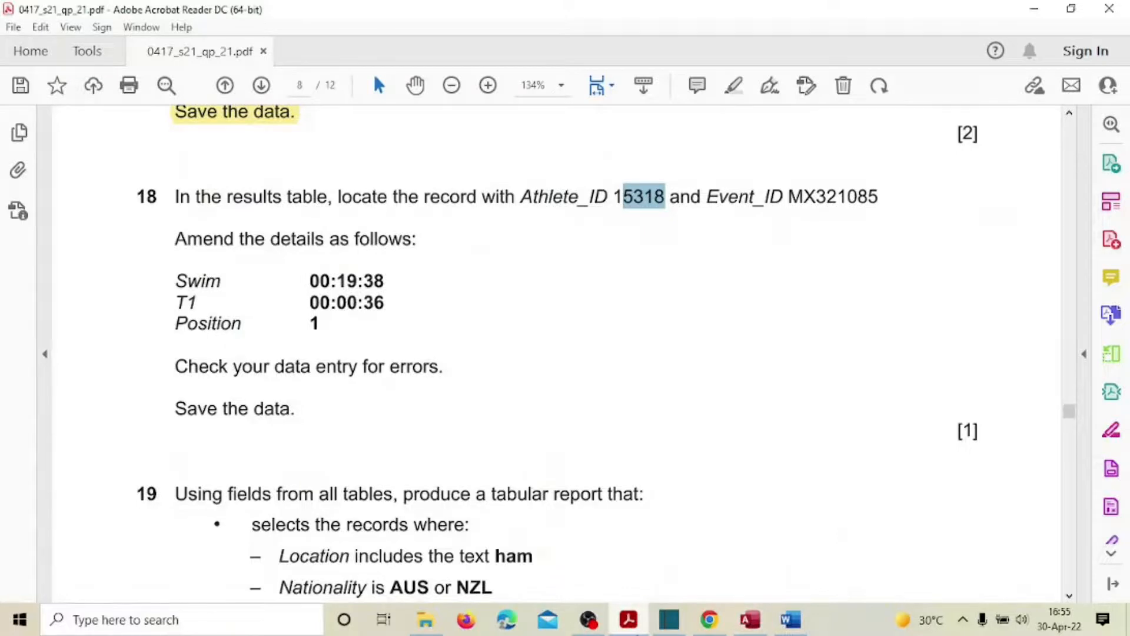
Switch back to Access and filter the J2121ATHLETE table to show only Athlete_ID 15318
key("alt+Tab")
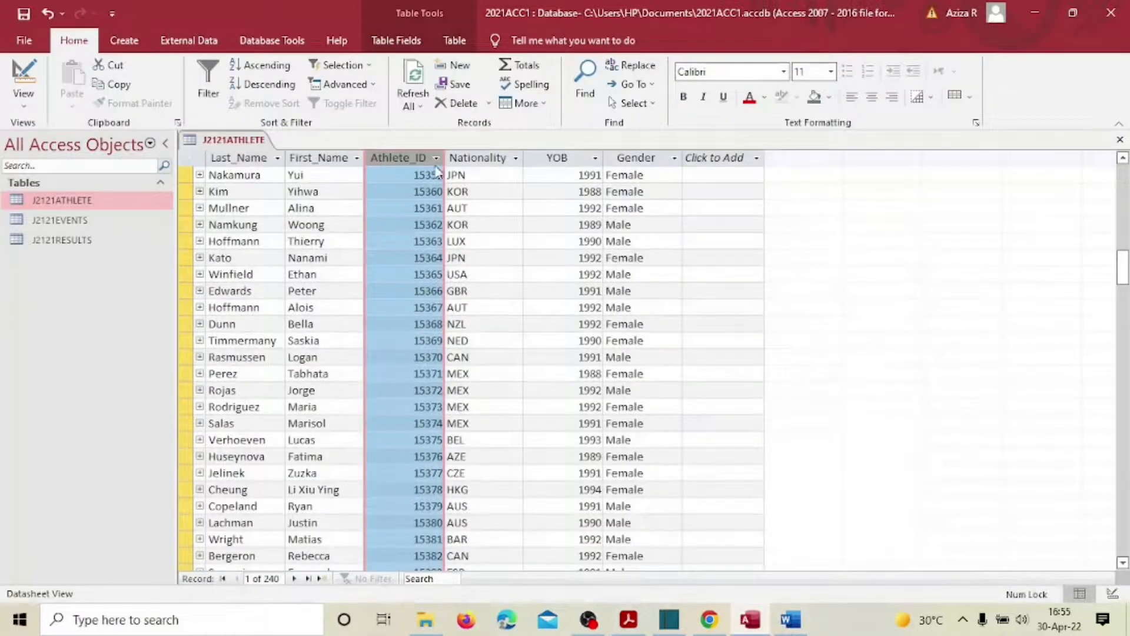
left_click(436, 158)
left_click(495, 266)
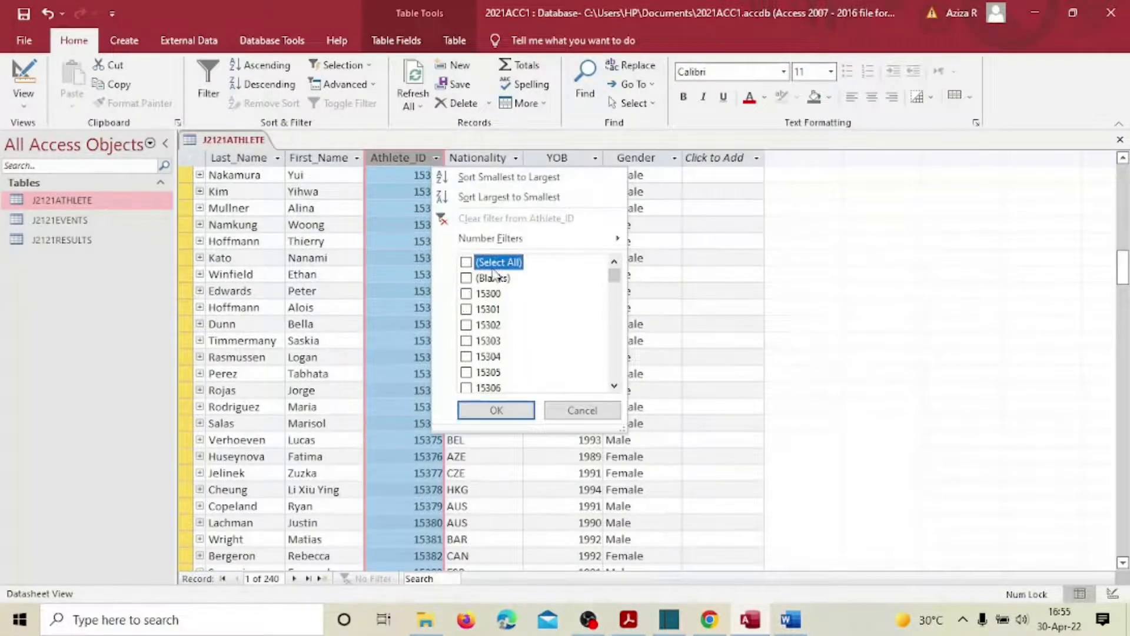
scroll(525, 348, "down", 8)
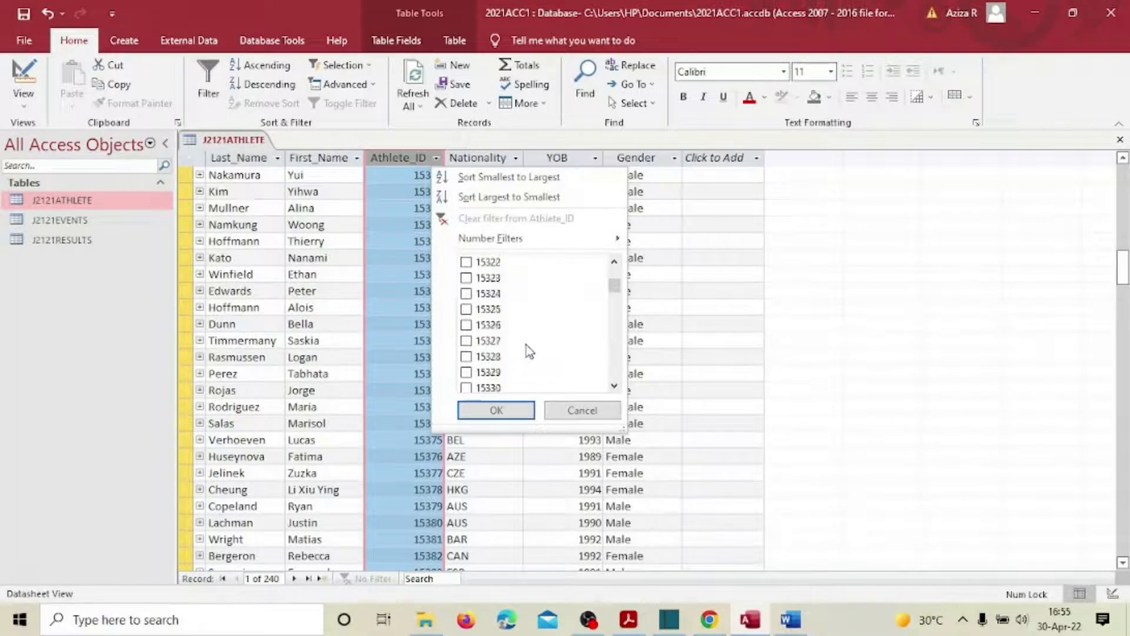
scroll(499, 295, "up", 2)
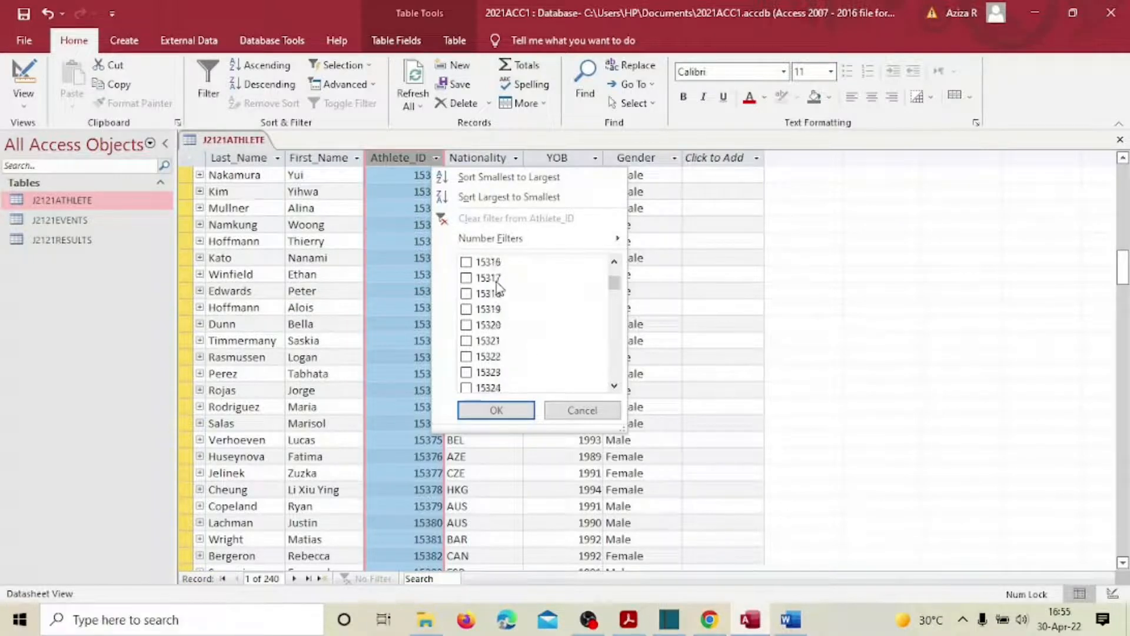
left_click(467, 293)
left_click(518, 411)
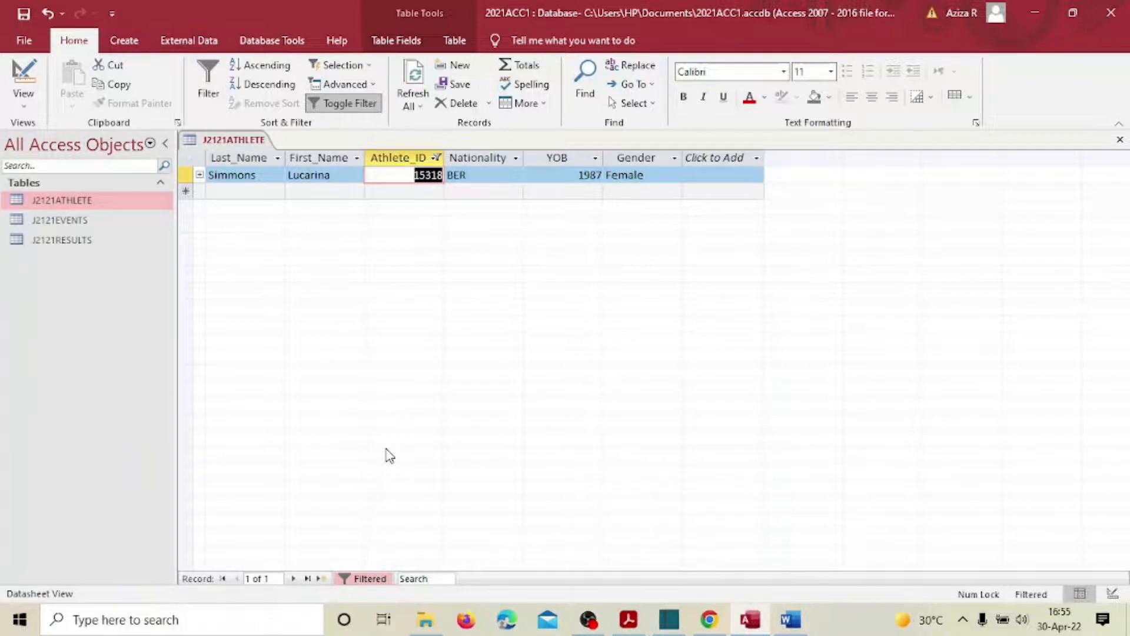
Recheck question 18 in the question paper and undo the Athlete_ID filter on the J2121ATHLETE table
mouse_move(575, 617)
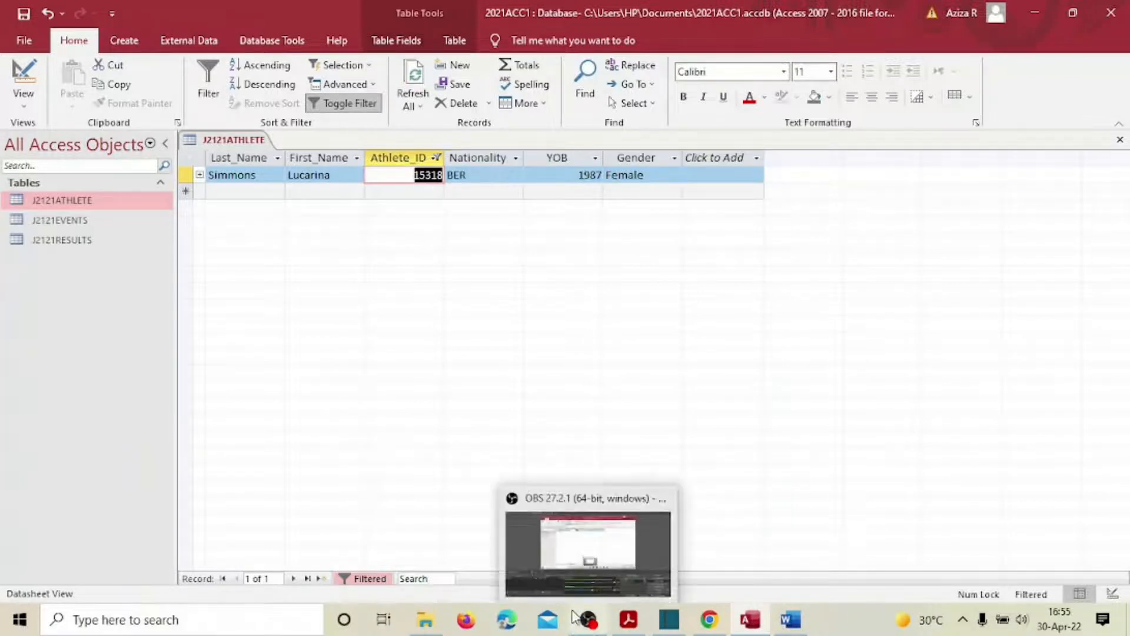
left_click(636, 622)
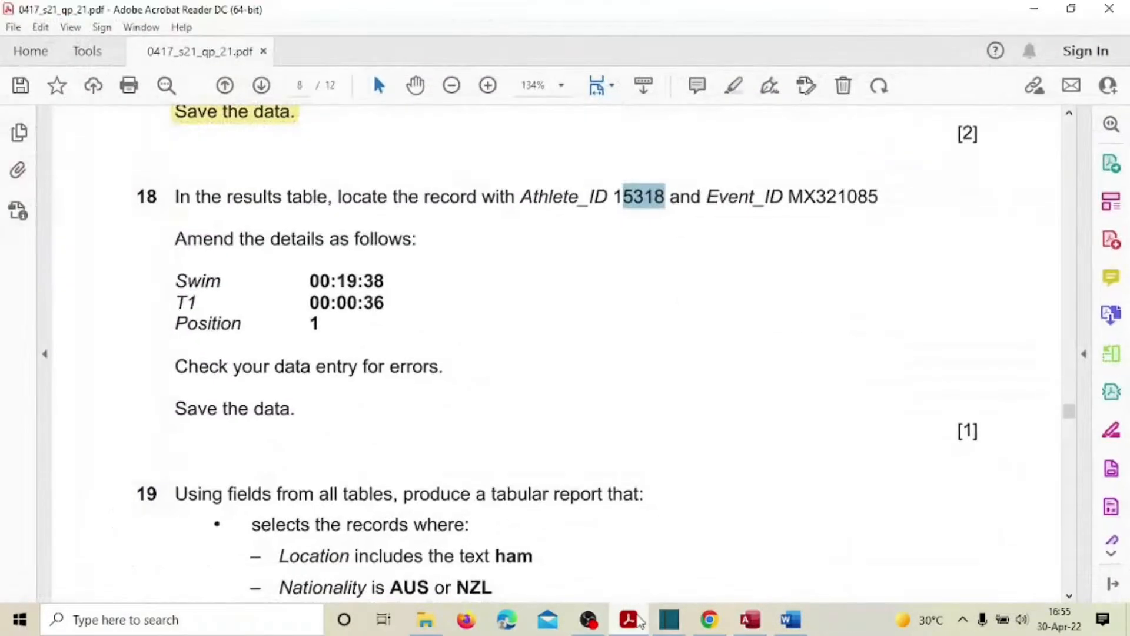
left_click(639, 620)
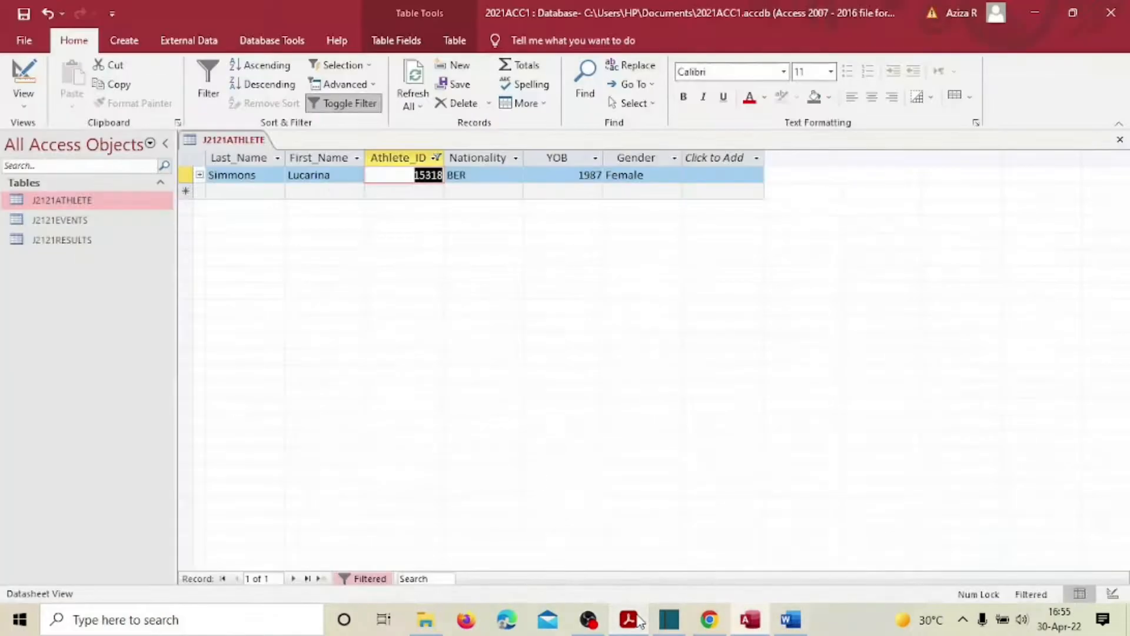
left_click(47, 12)
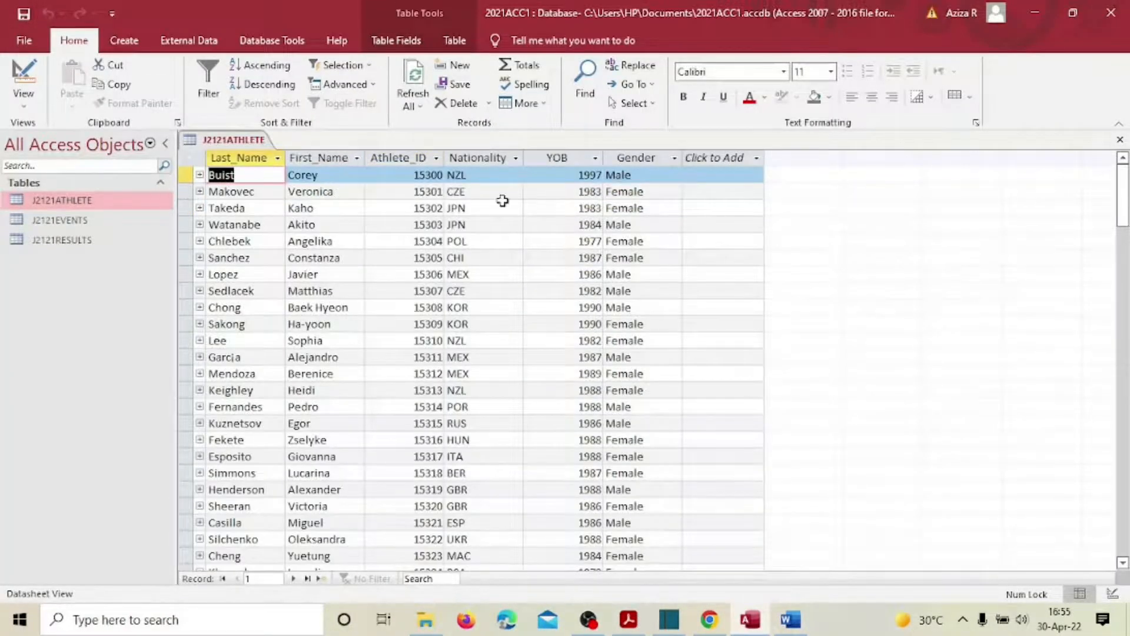
Open the J2121RESULTS table and filter it to show only Athlete_ID 15318
double_click(87, 241)
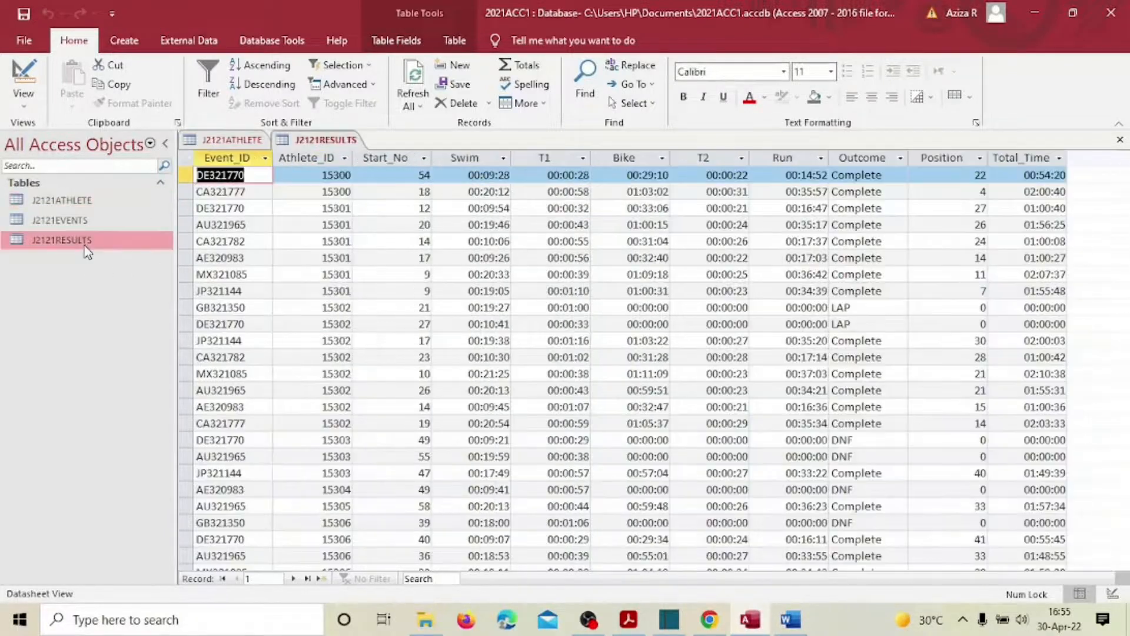
left_click(341, 158)
left_click(344, 159)
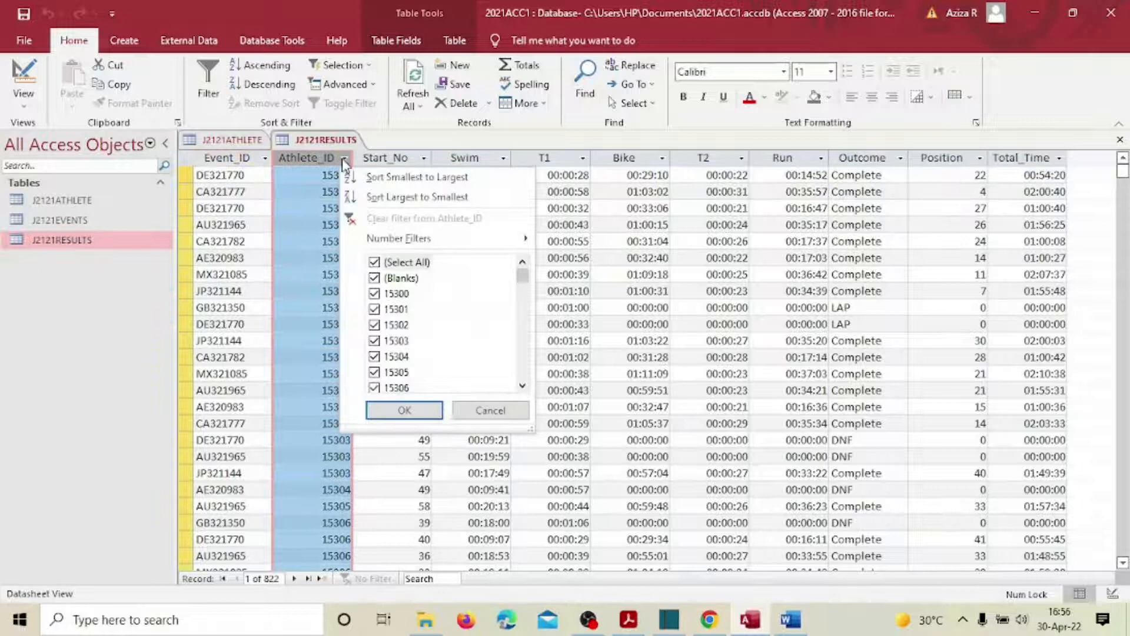
left_click(374, 262)
scroll(401, 318, "down", 5)
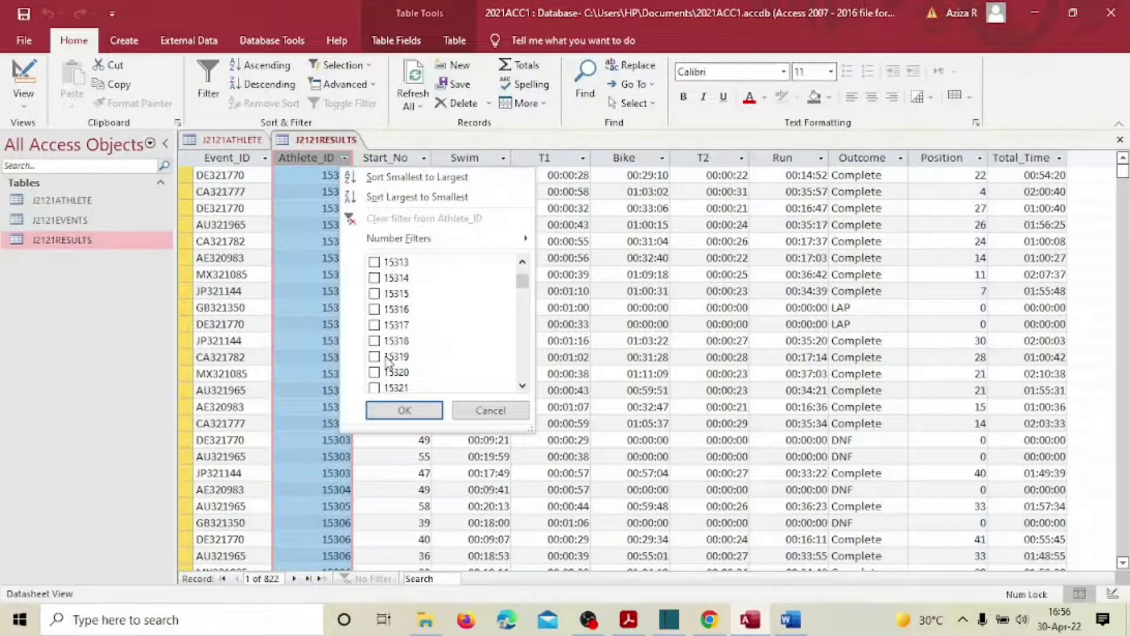
left_click(375, 340)
left_click(411, 412)
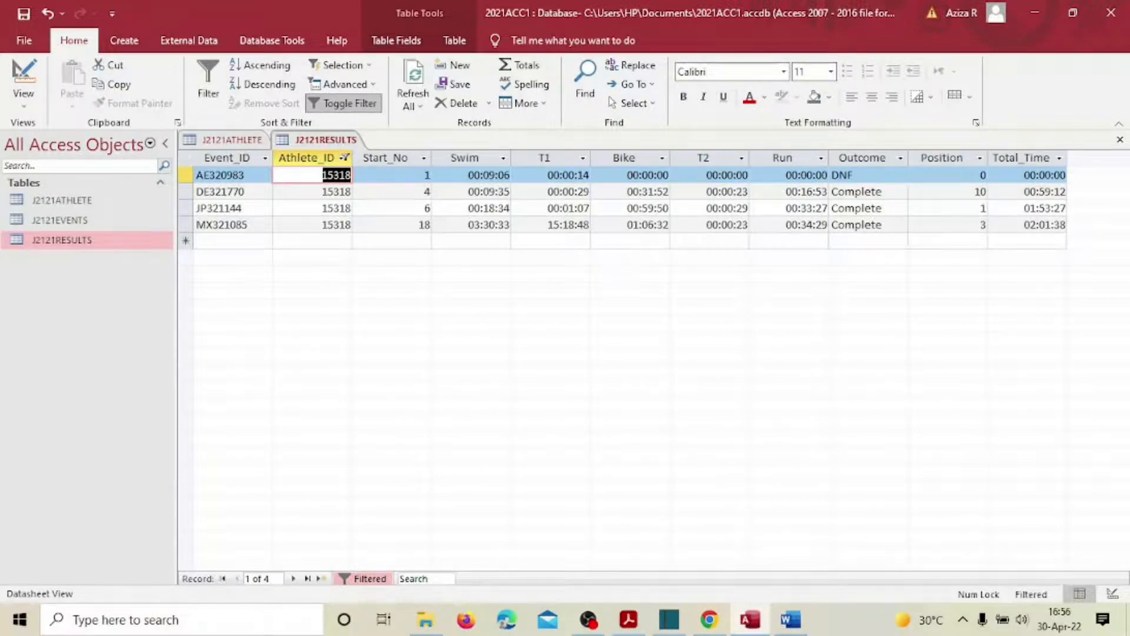
Check the Event_ID in question 18 and select the filtered results record with Event_ID MX321085
left_click(627, 619)
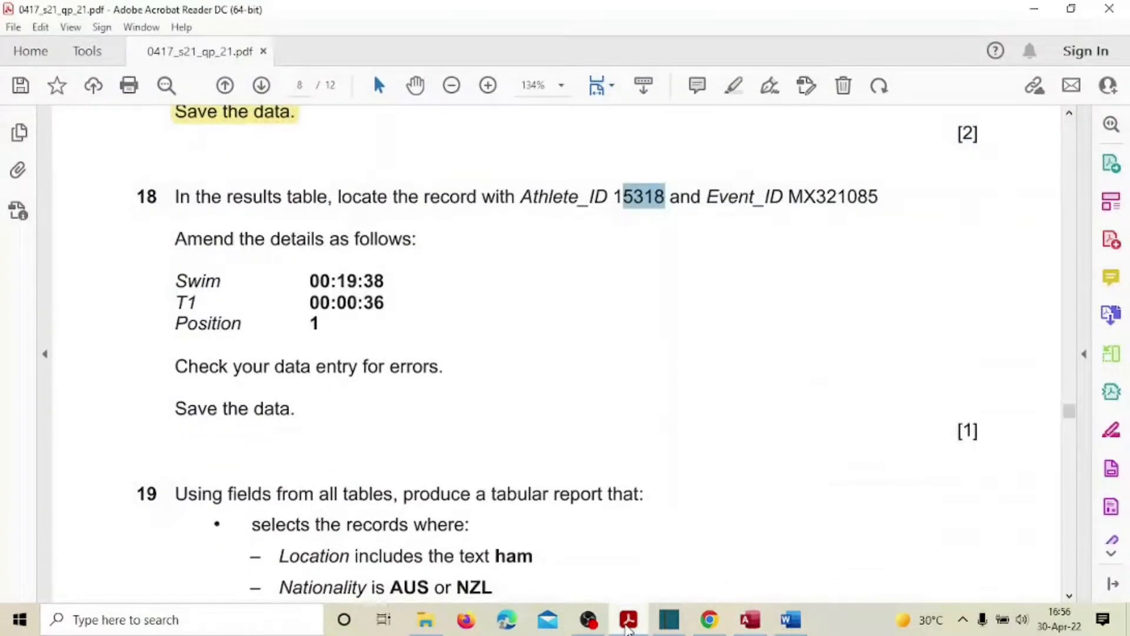
left_click(628, 628)
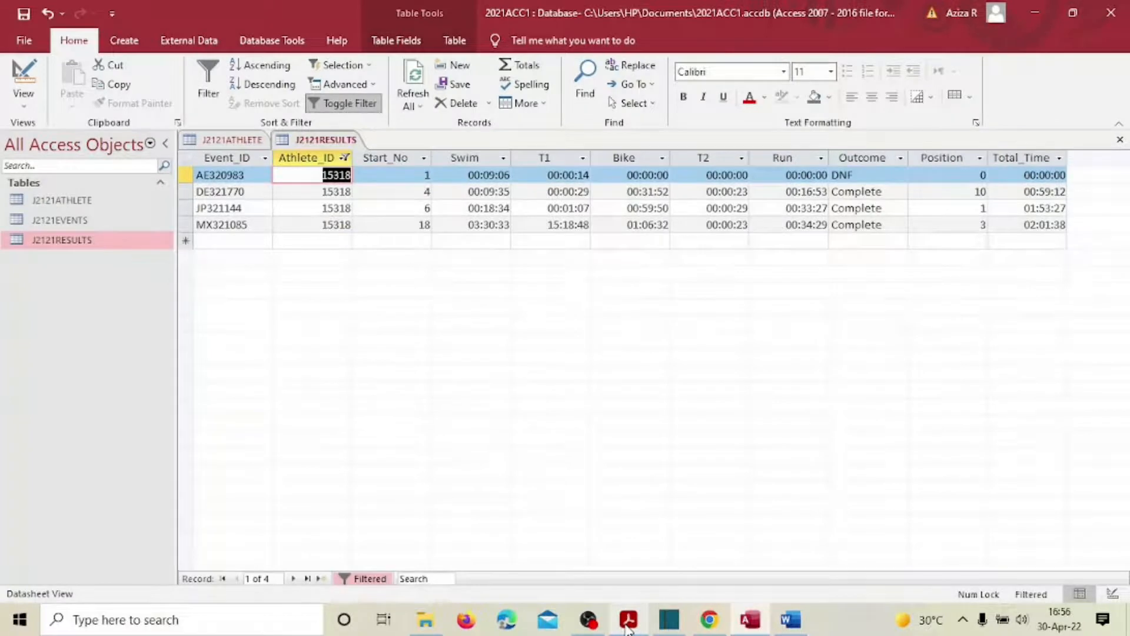
left_click(628, 629)
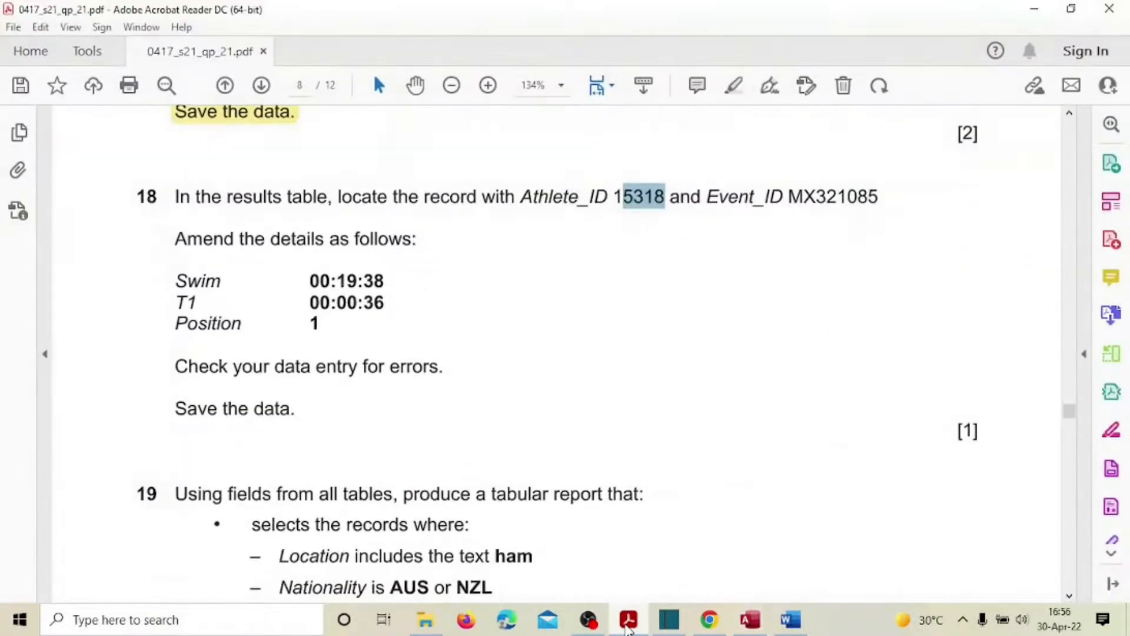
left_click(627, 629)
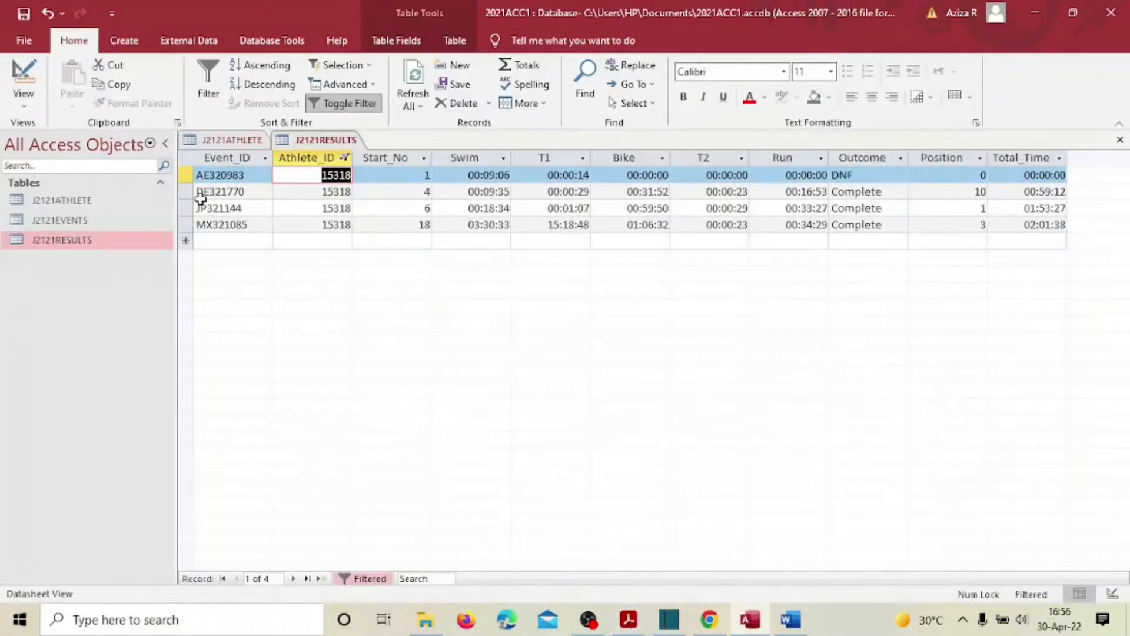
left_click(187, 226)
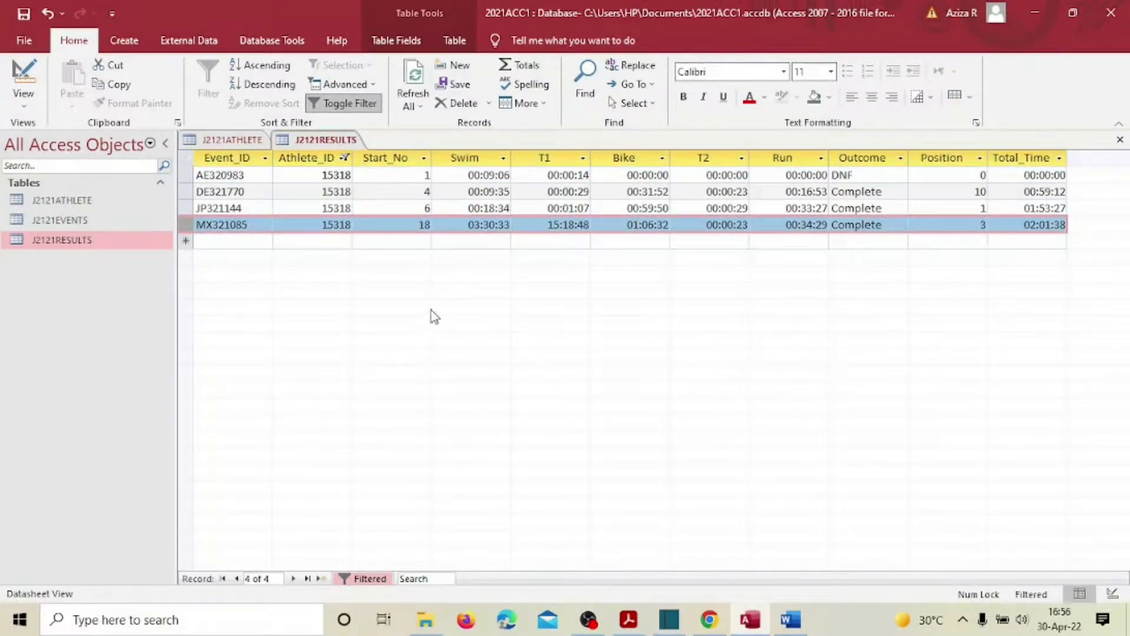
Set the Swim time of the MX321085 record to 00:19:38, checking the value against question 18
left_click(628, 620)
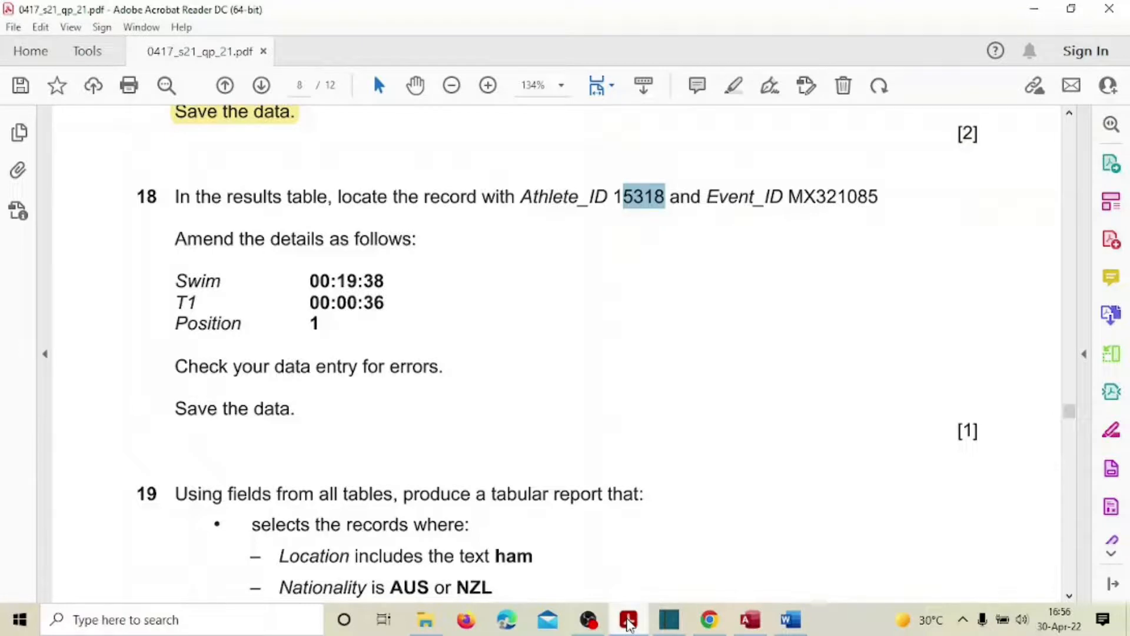
left_click(629, 624)
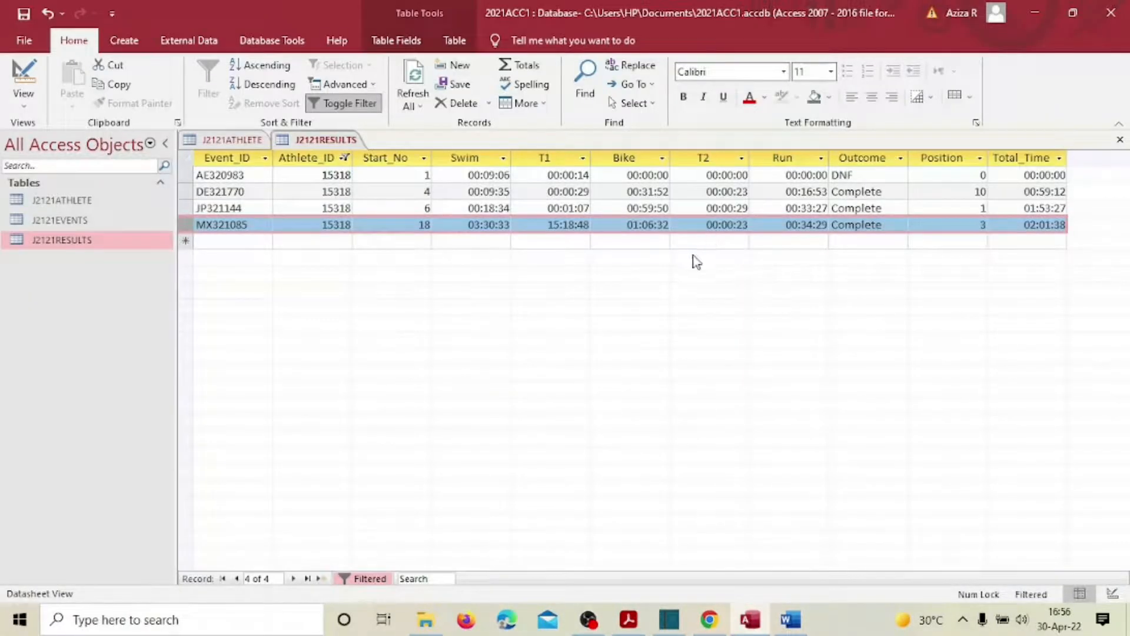
left_click(482, 225)
key("BackSpace")
key("BackSpace")
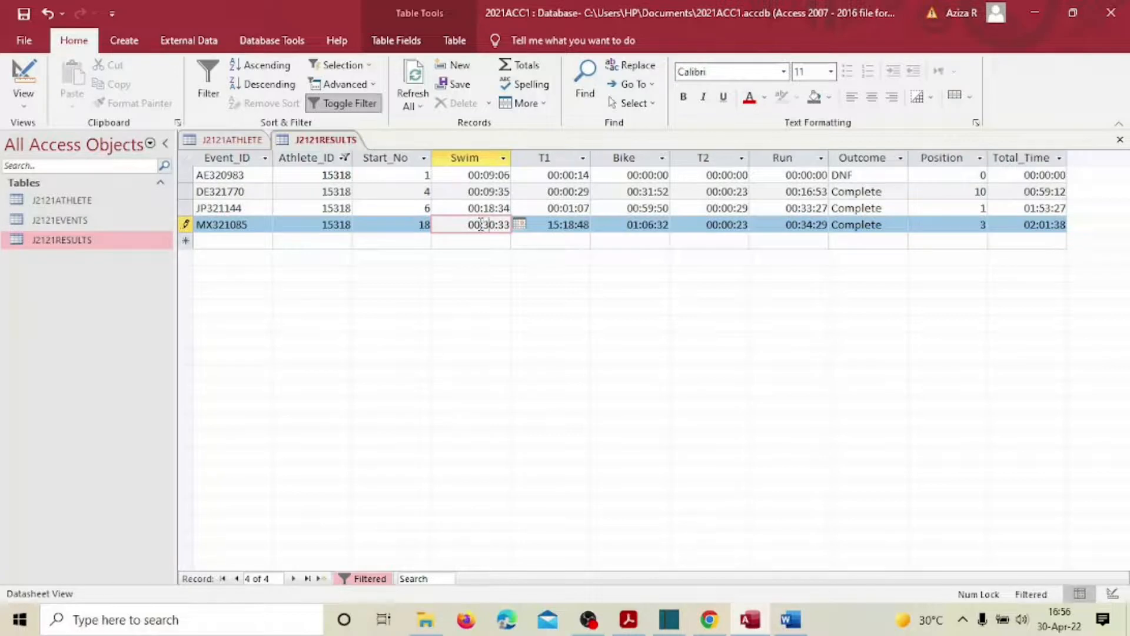
key("BackSpace")
key("BackSpace")
key("BackSpace")
type("19")
key("BackSpace")
type("8")
left_click(629, 619)
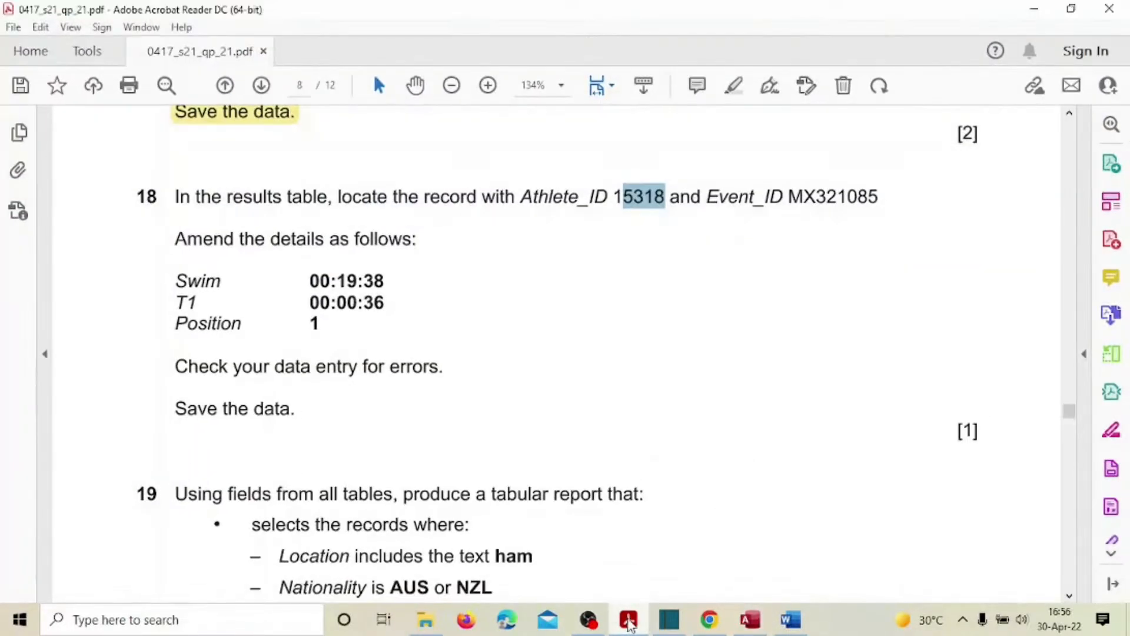
left_click(629, 622)
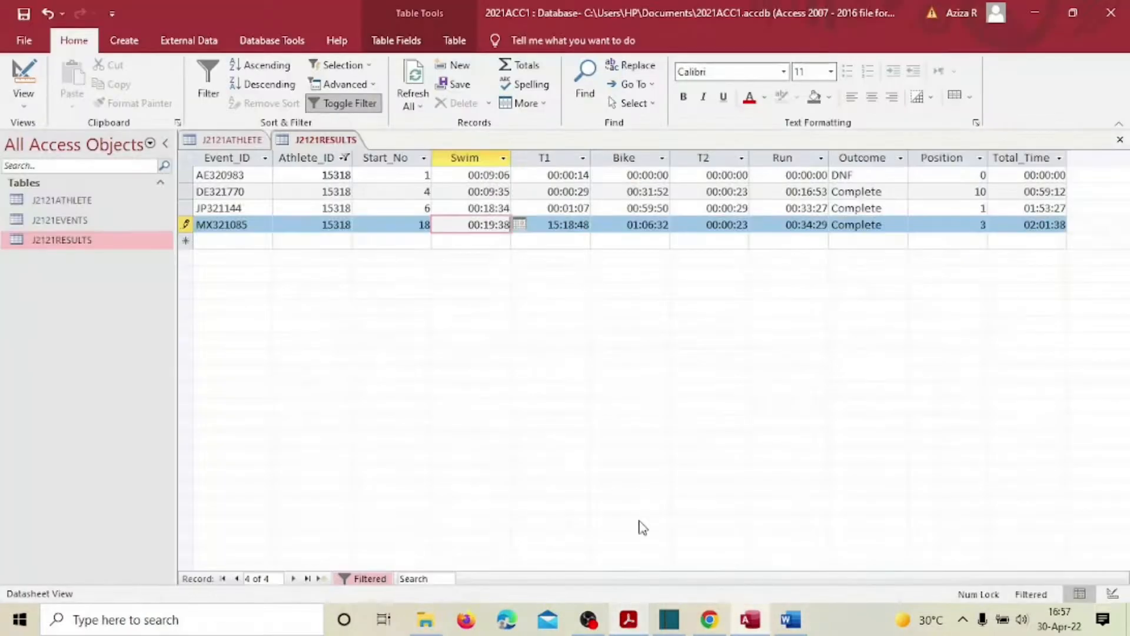
Set the T1 time of the MX321085 record to 00:00:36
left_click(589, 228)
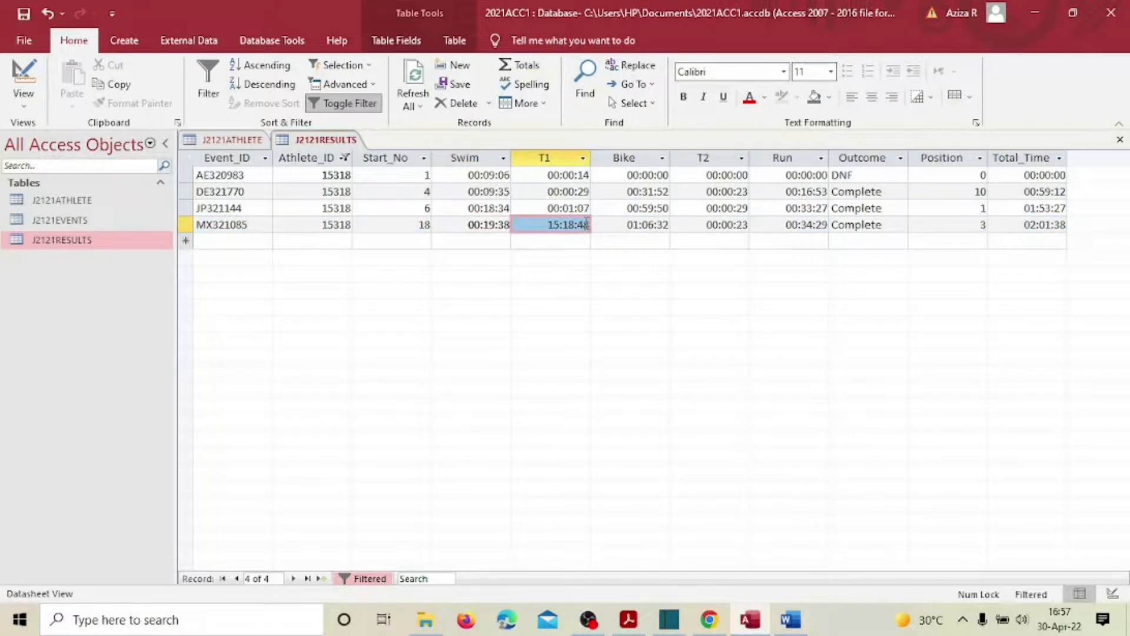
left_click(586, 225)
key("BackSpace")
key("BackSpace")
key("BackSpace")
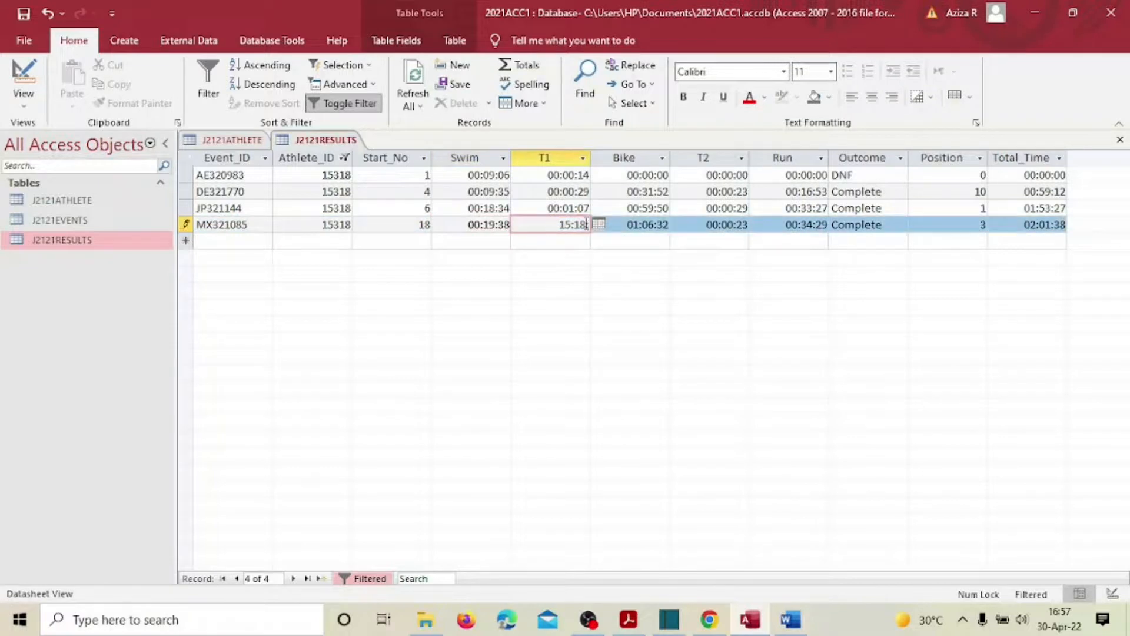
type(":36")
key("BackSpace")
key("BackSpace")
type("00:36")
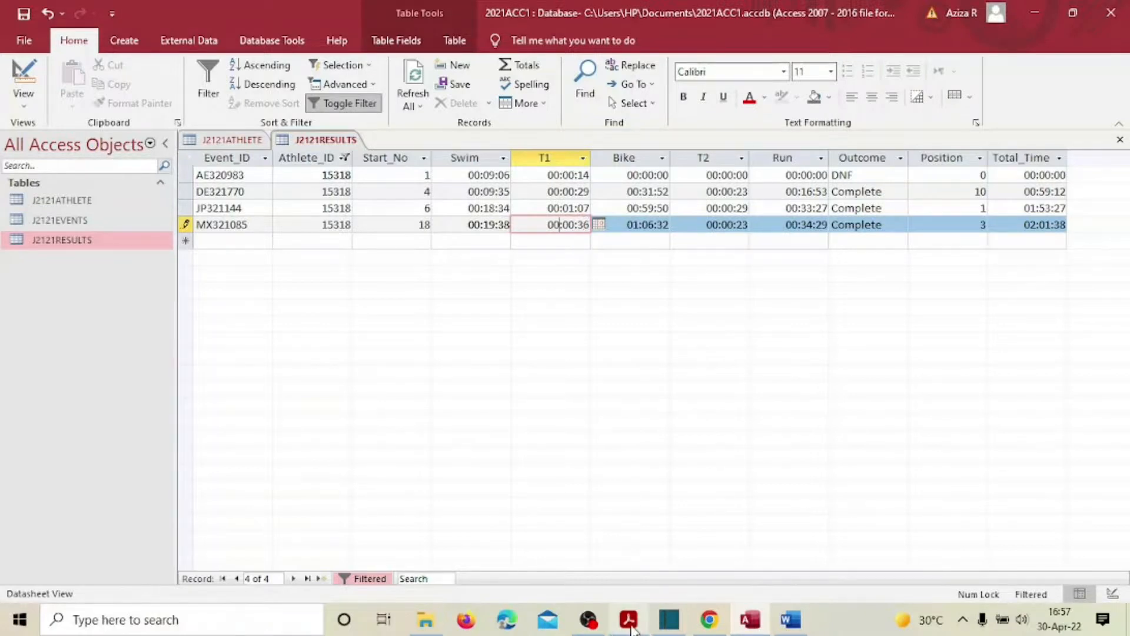
Set the Position of the MX321085 record to 1 and save the table, checking the entries against question 18
left_click(627, 624)
left_click(626, 624)
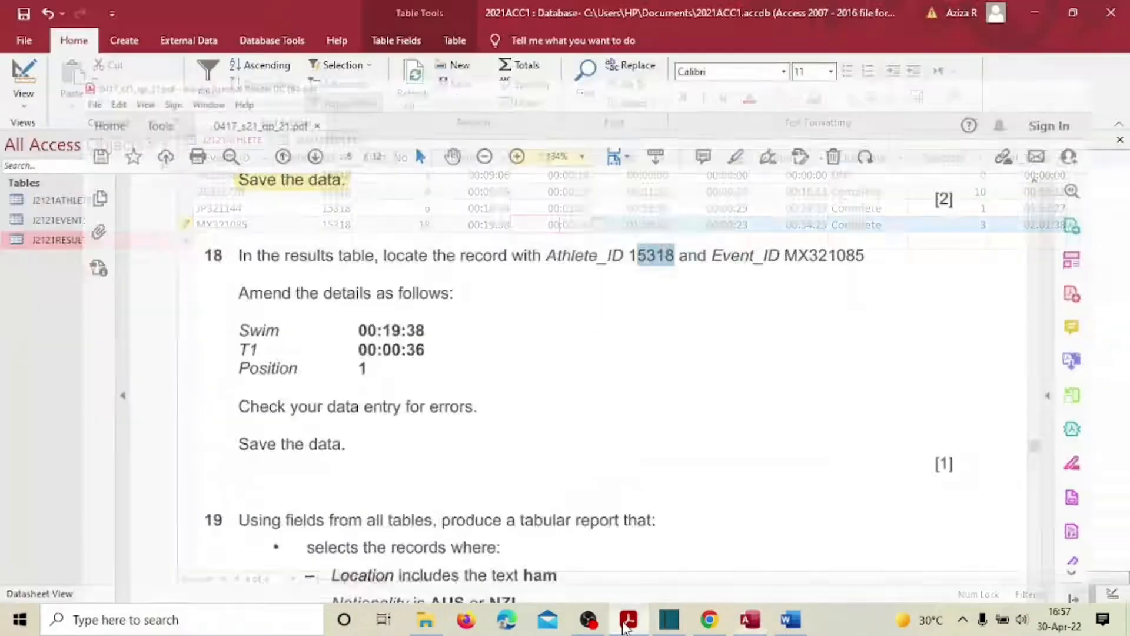
left_click(981, 227)
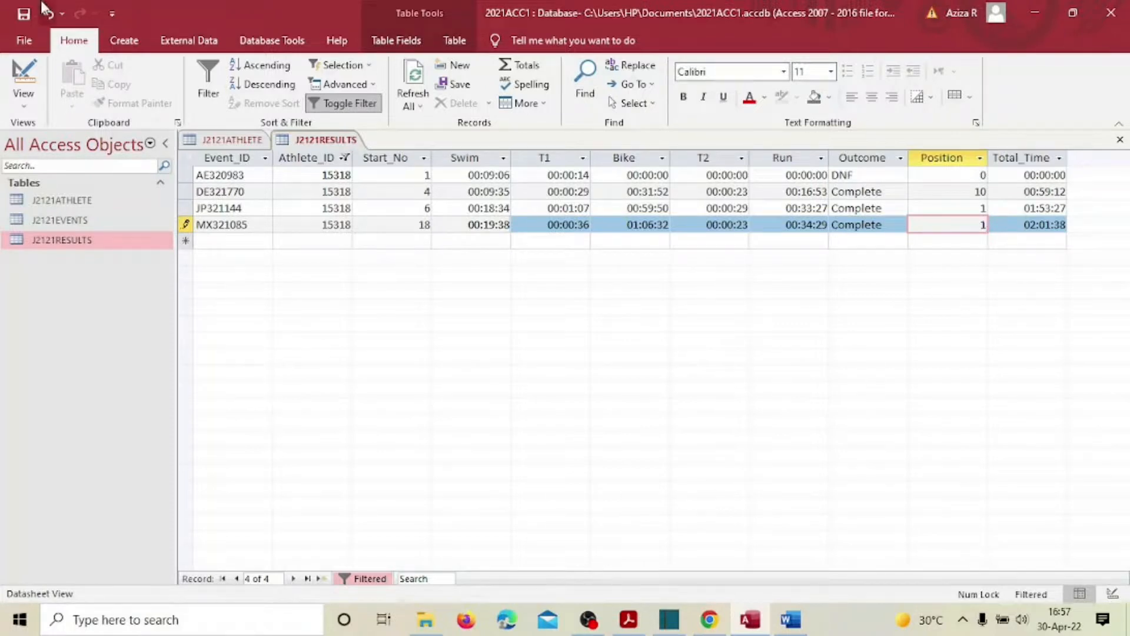
left_click(24, 13)
left_click(629, 618)
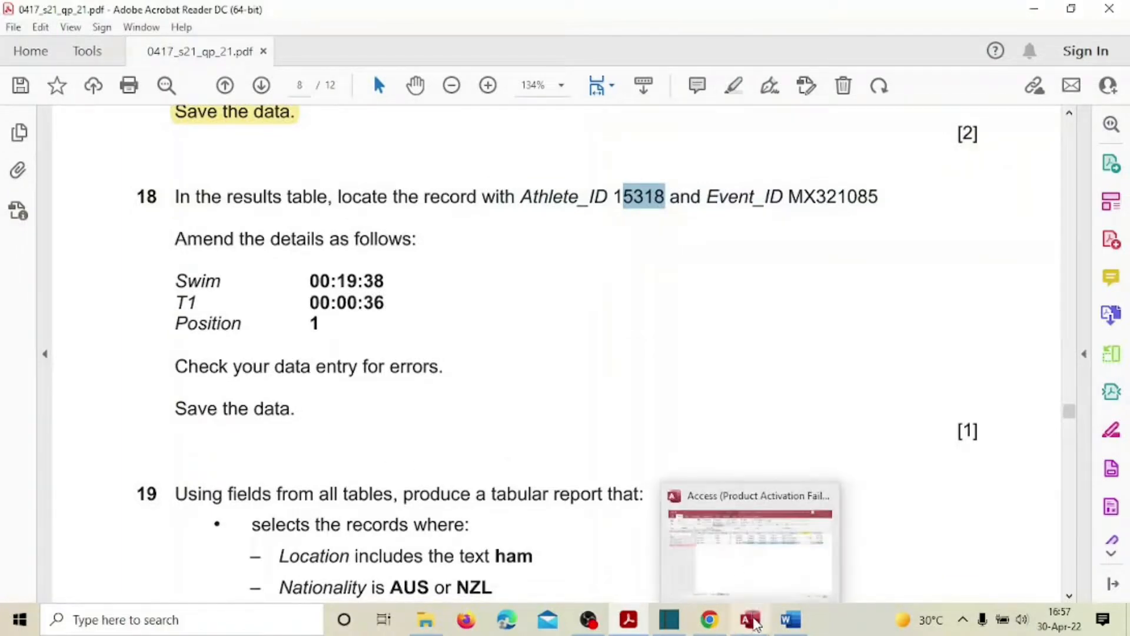
left_click(756, 623)
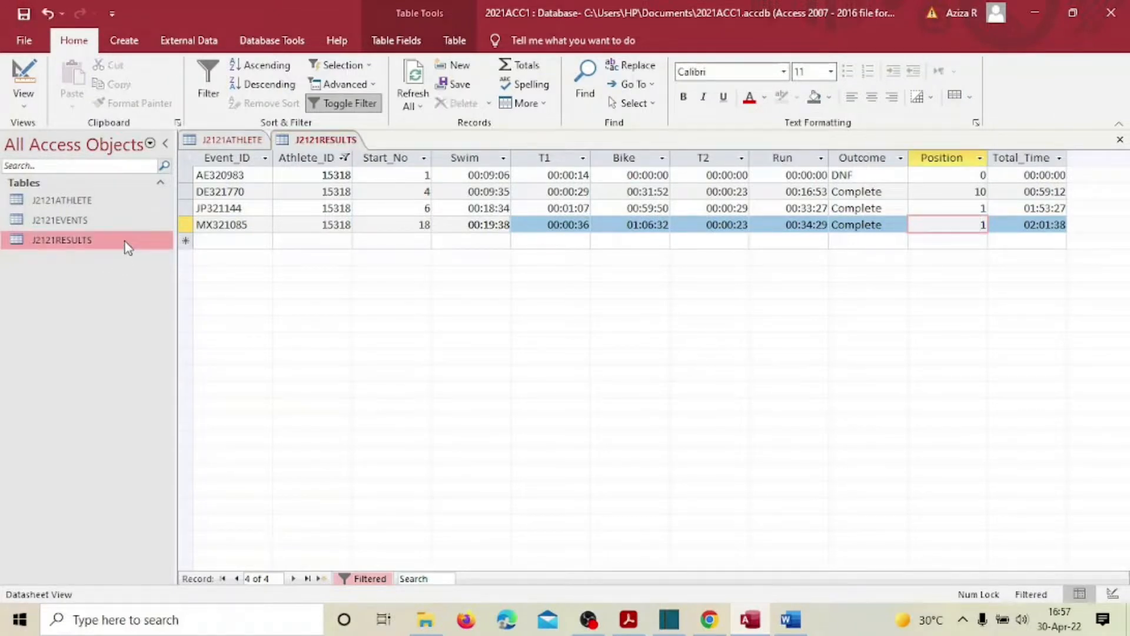
Reselect all Athlete_ID values in the J2121RESULTS filter to show every record, and save the table
left_click(347, 158)
left_click(374, 263)
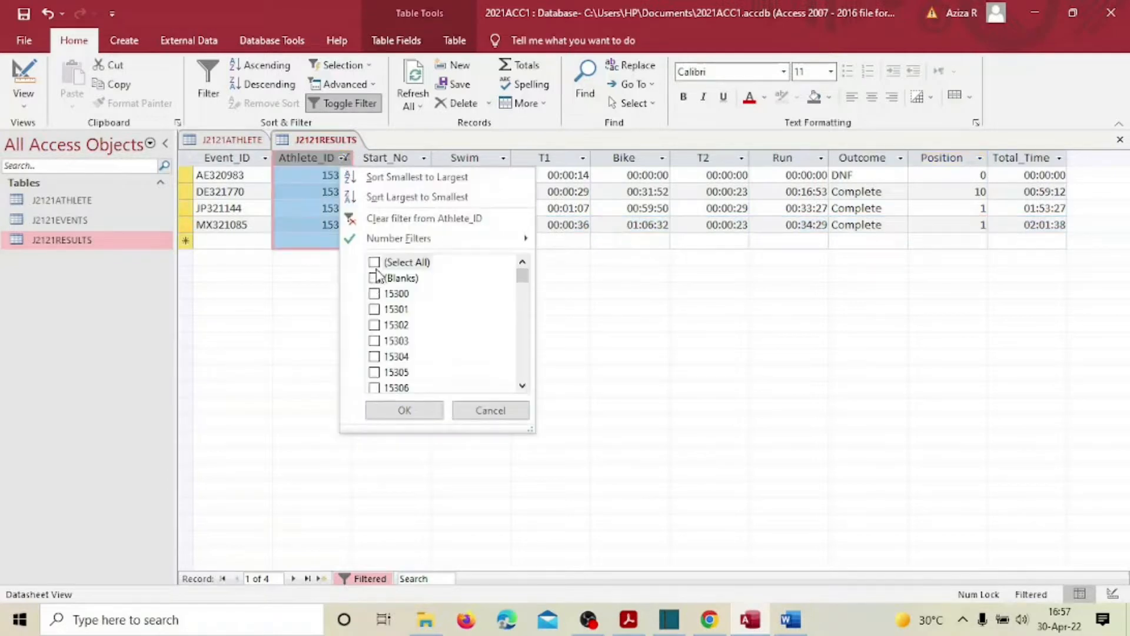
left_click(375, 263)
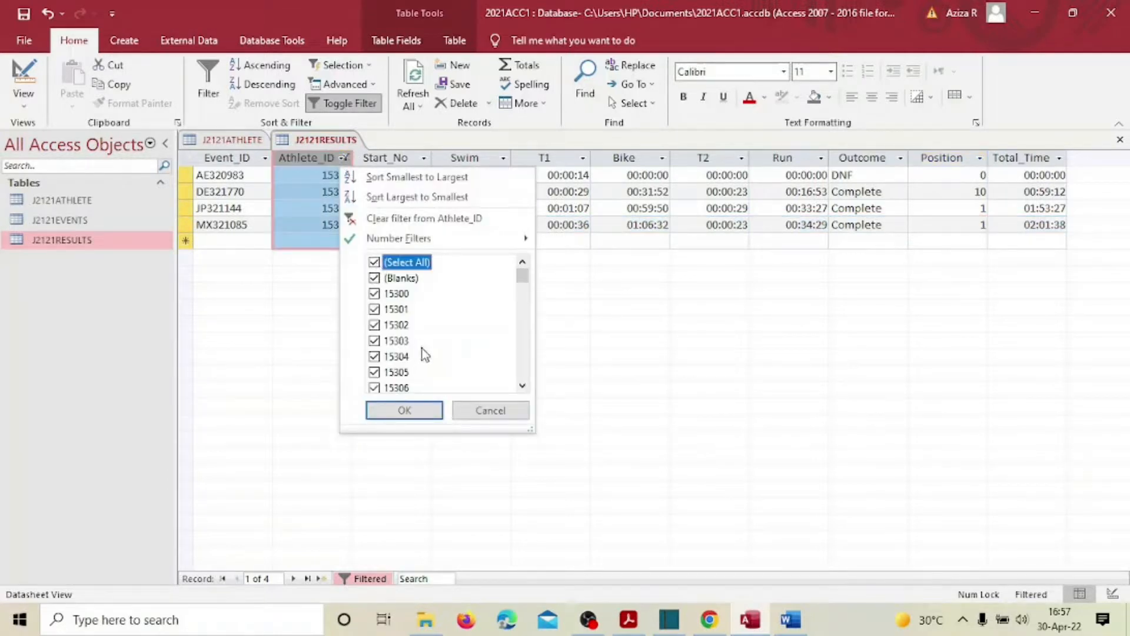
left_click(405, 410)
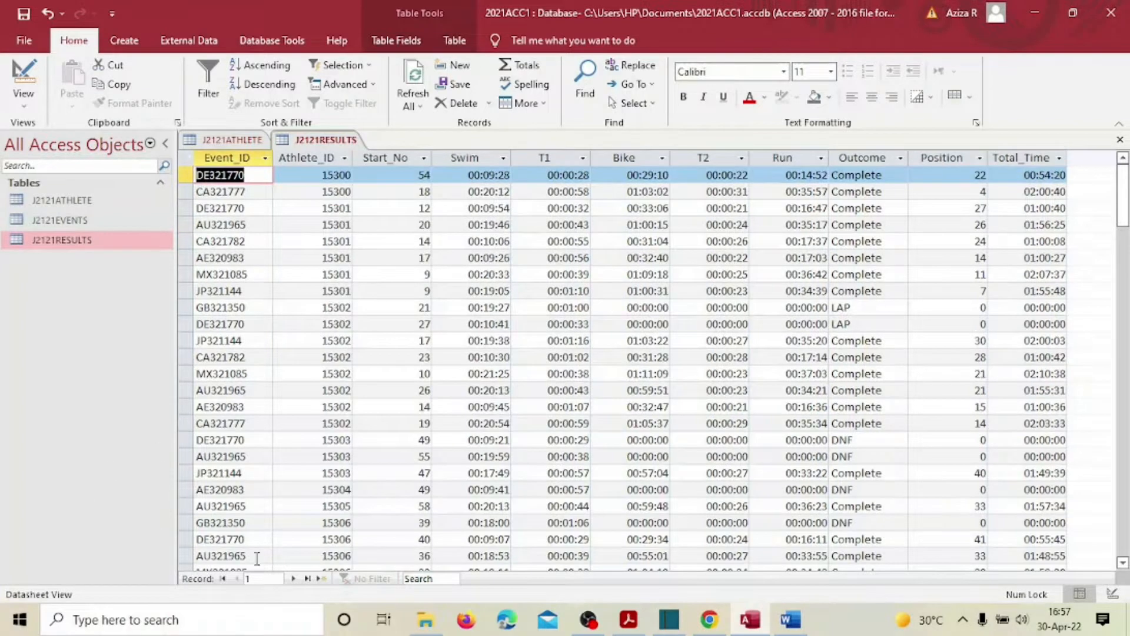
left_click(24, 16)
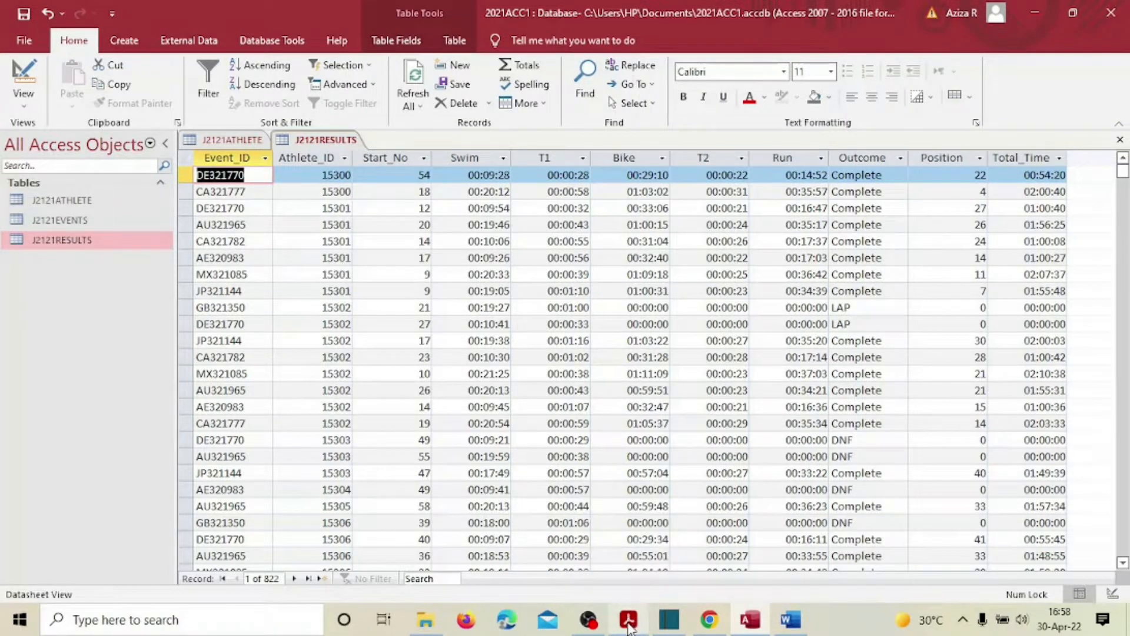
Close the J2121RESULTS and J2121ATHLETE tables, saving the design changes to J2121ATHLETE
mouse_move(629, 627)
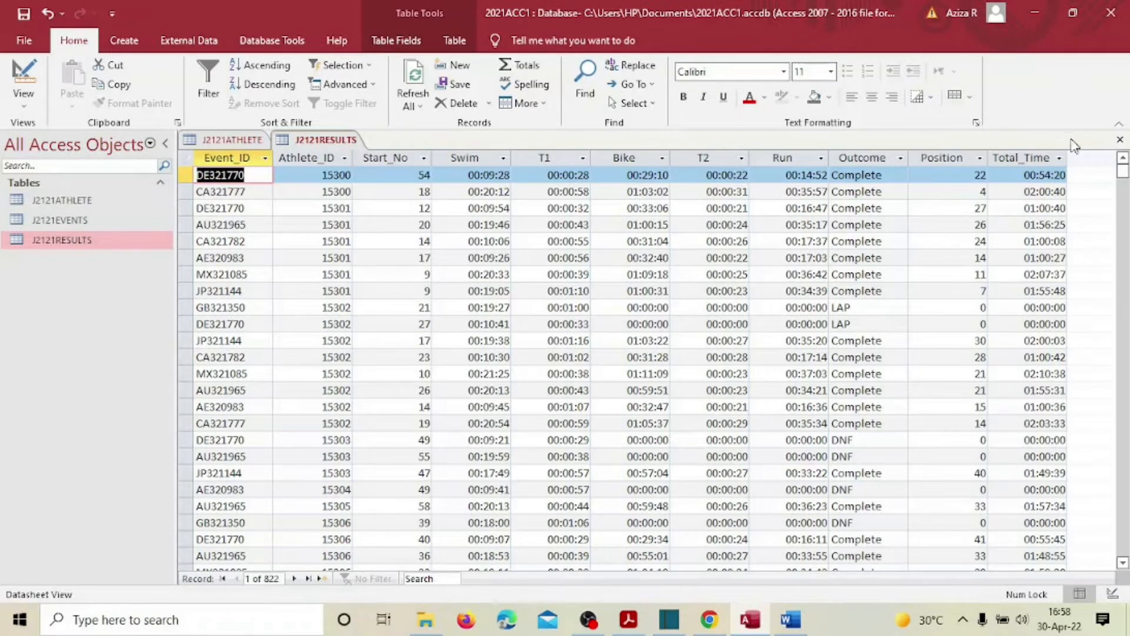
left_click(1120, 141)
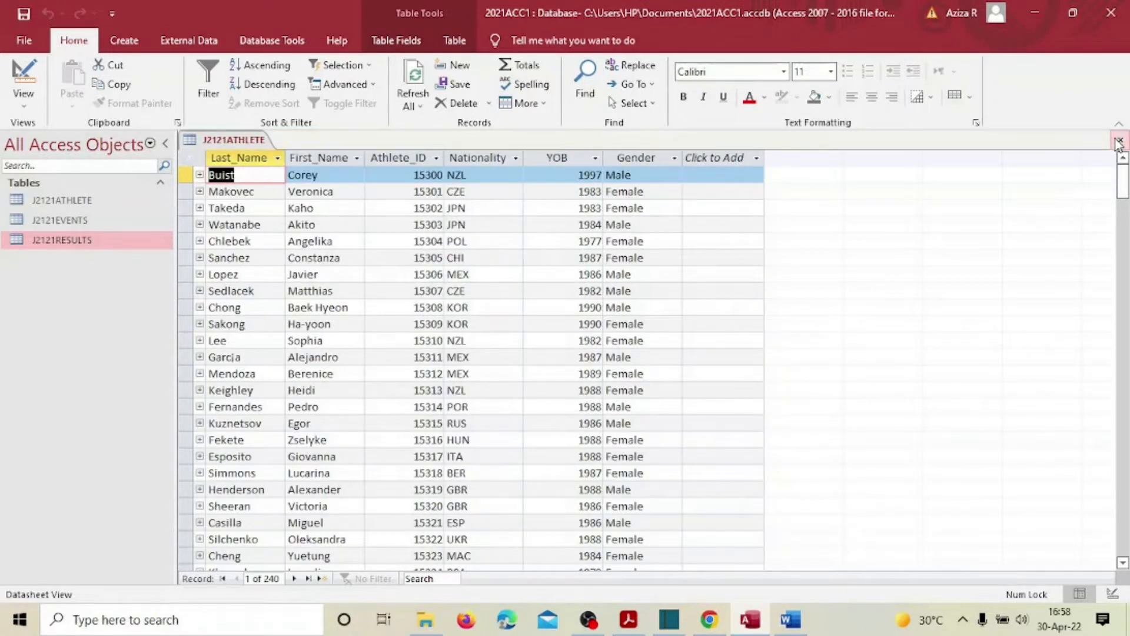
left_click(1119, 142)
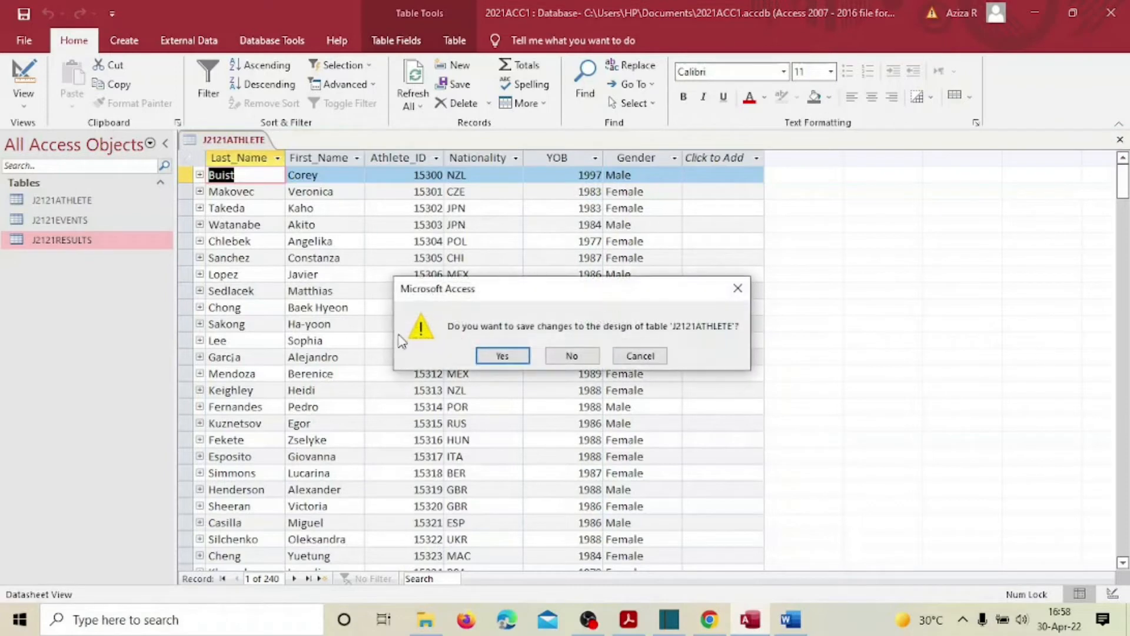
left_click(500, 356)
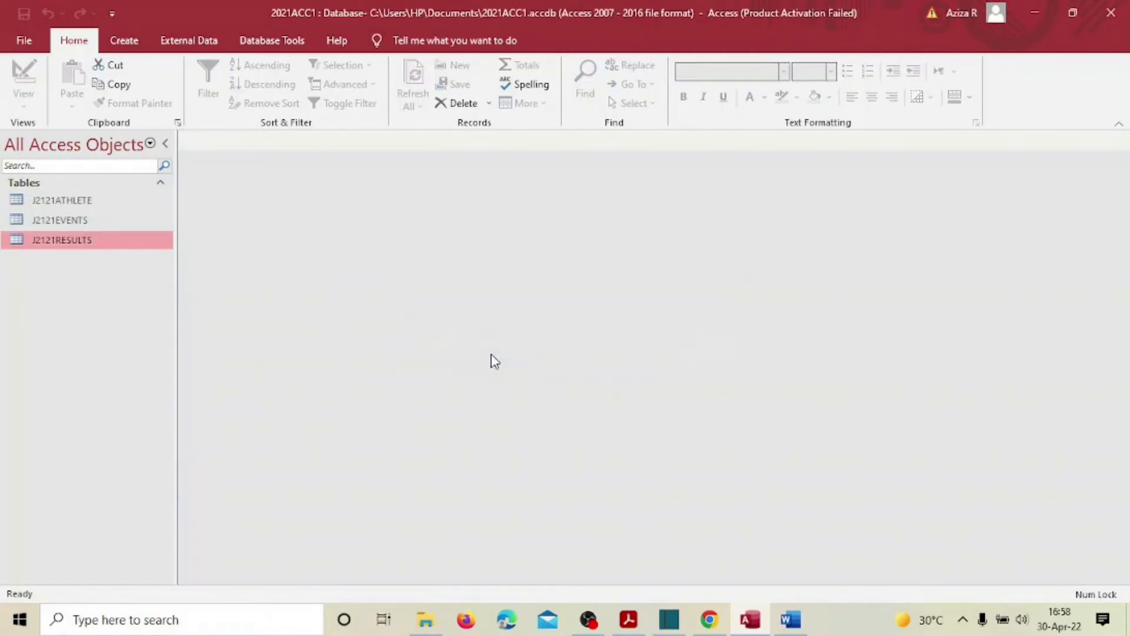